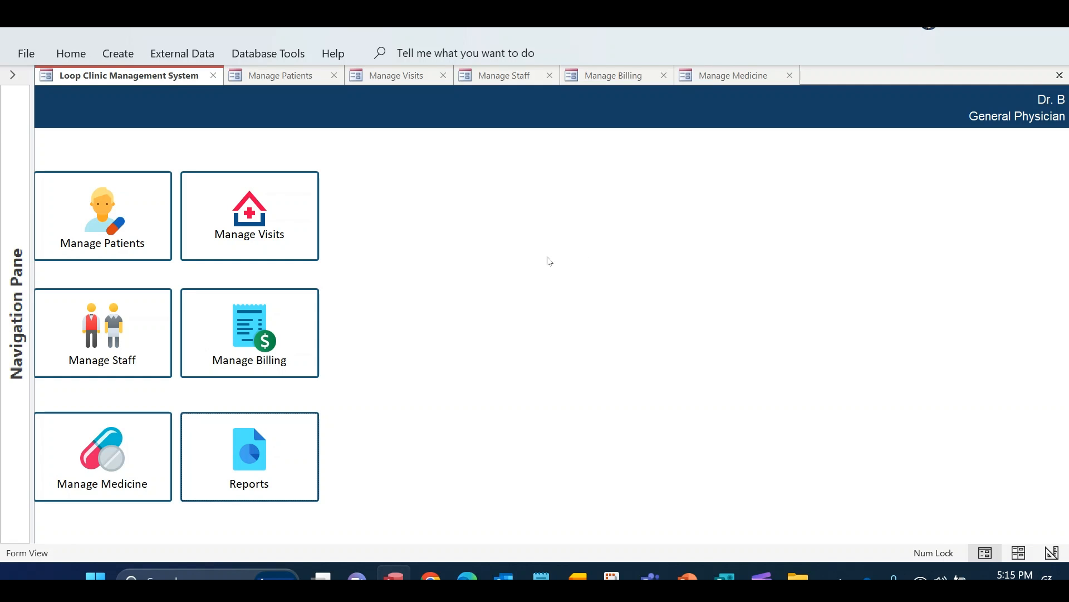
Step: Close the Manage Patients, Manage Visits, Manage Staff, Manage Billing and Manage Medicine forms, keeping the main form open
{"action": "left_click", "coordinate": [334, 76]}
{"action": "left_click", "coordinate": [324, 76]}
{"action": "left_click", "coordinate": [322, 77]}
{"action": "left_click", "coordinate": [328, 76]}
{"action": "left_click", "coordinate": [329, 76]}
Step: Open the ReportsF form from the database objects and collapse the object list
{"action": "left_click", "coordinate": [13, 75]}
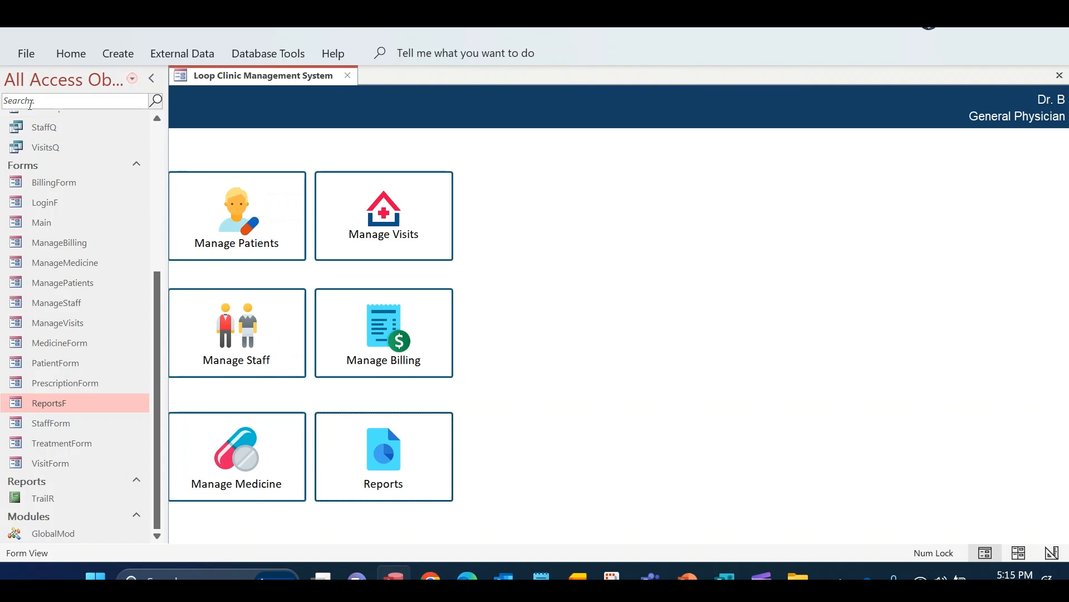
{"action": "double_click", "coordinate": [51, 407]}
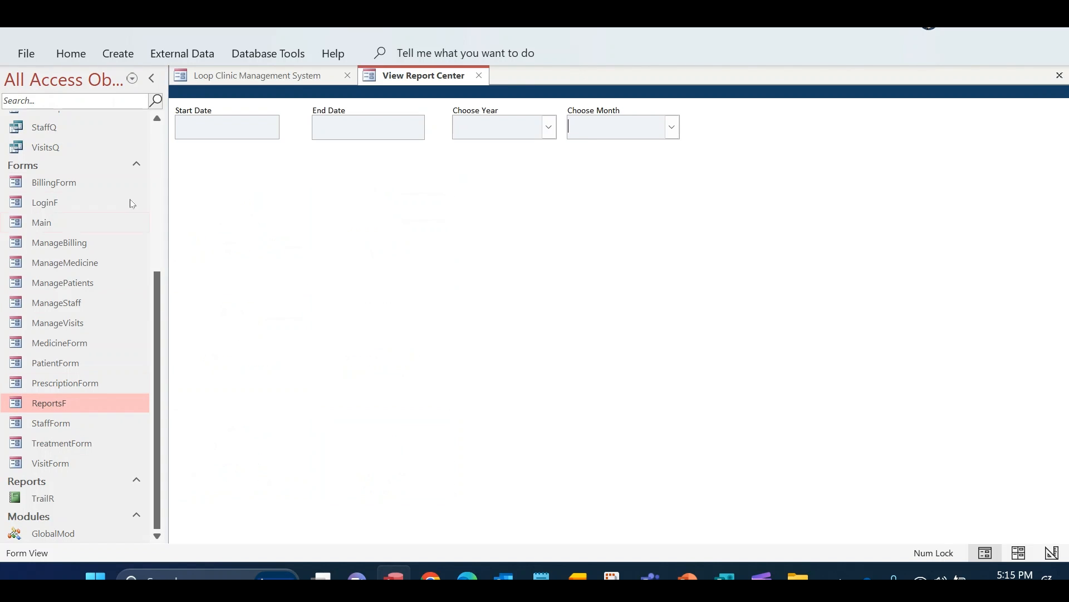
{"action": "left_click", "coordinate": [151, 79]}
Step: Examine the Start Date and End Date pickers and the Choose Year and Choose Month lists on the report form
{"action": "left_click", "coordinate": [137, 129]}
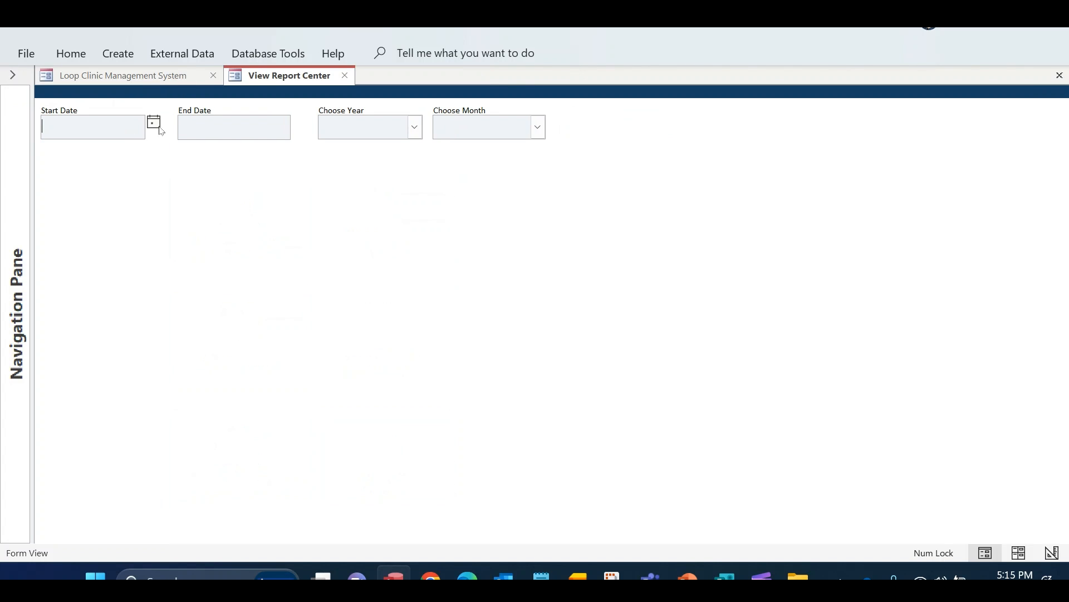
{"action": "left_click", "coordinate": [102, 131]}
{"action": "left_click", "coordinate": [154, 124]}
{"action": "left_click", "coordinate": [234, 136]}
{"action": "left_click", "coordinate": [218, 134]}
{"action": "left_click", "coordinate": [300, 123]}
{"action": "left_click", "coordinate": [402, 193]}
{"action": "left_click", "coordinate": [414, 127]}
{"action": "left_click", "coordinate": [537, 127]}
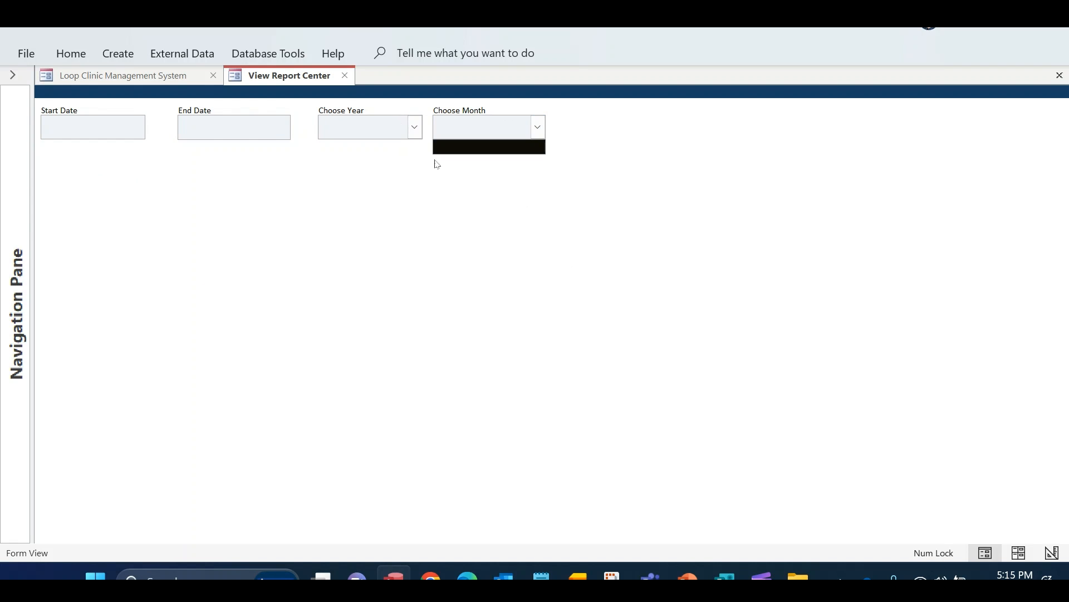
{"action": "left_click", "coordinate": [414, 127]}
{"action": "left_click", "coordinate": [521, 211]}
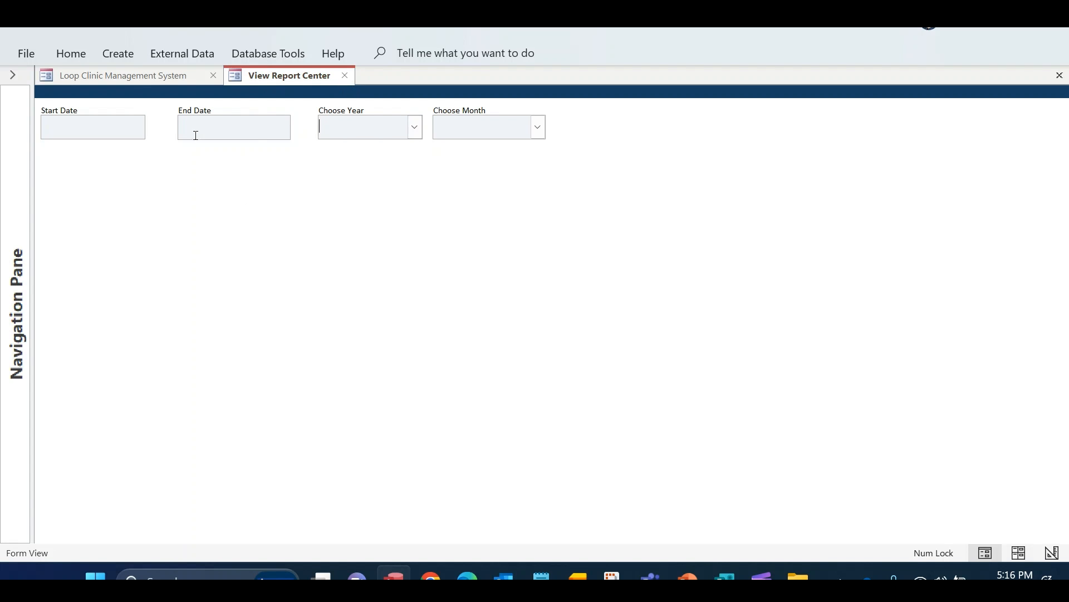
Step: Test Manage Medicine from the main form, closing its form and the View Report Center
{"action": "left_click", "coordinate": [144, 76]}
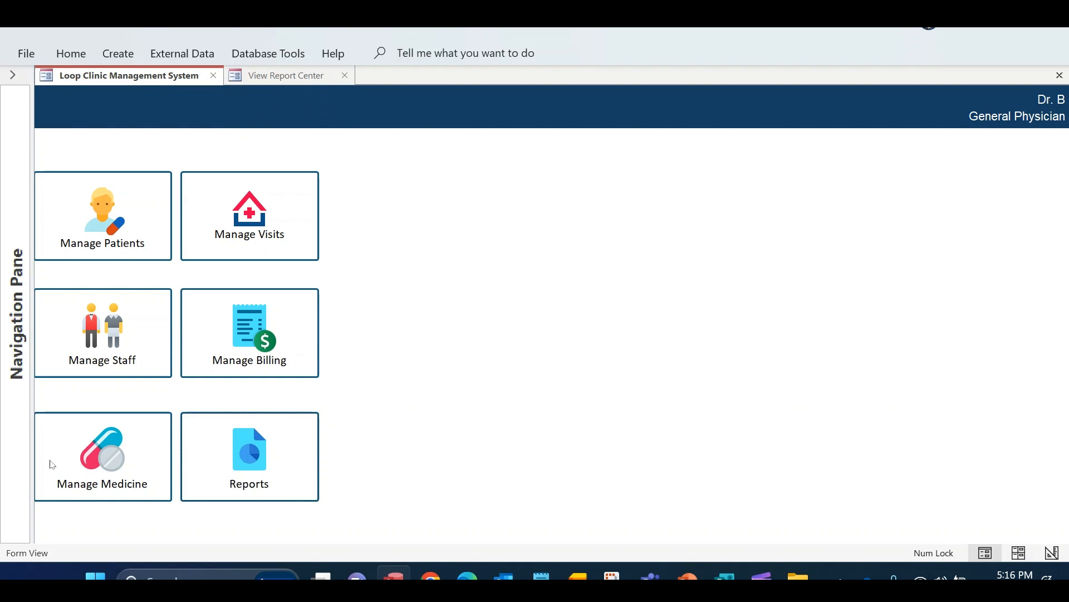
{"action": "left_click", "coordinate": [93, 472]}
{"action": "left_click", "coordinate": [471, 75]}
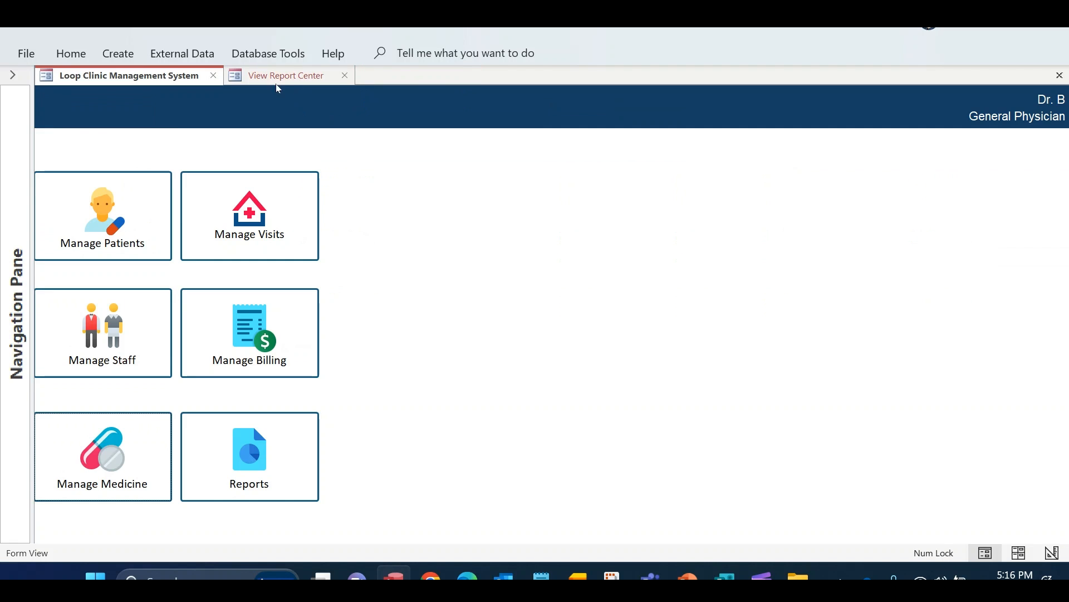
{"action": "left_click", "coordinate": [301, 79]}
{"action": "left_click", "coordinate": [346, 75]}
Step: Show the main form in Design View and copy the If block from the Manage Medicine button's On Click code
{"action": "right_click", "coordinate": [450, 307]}
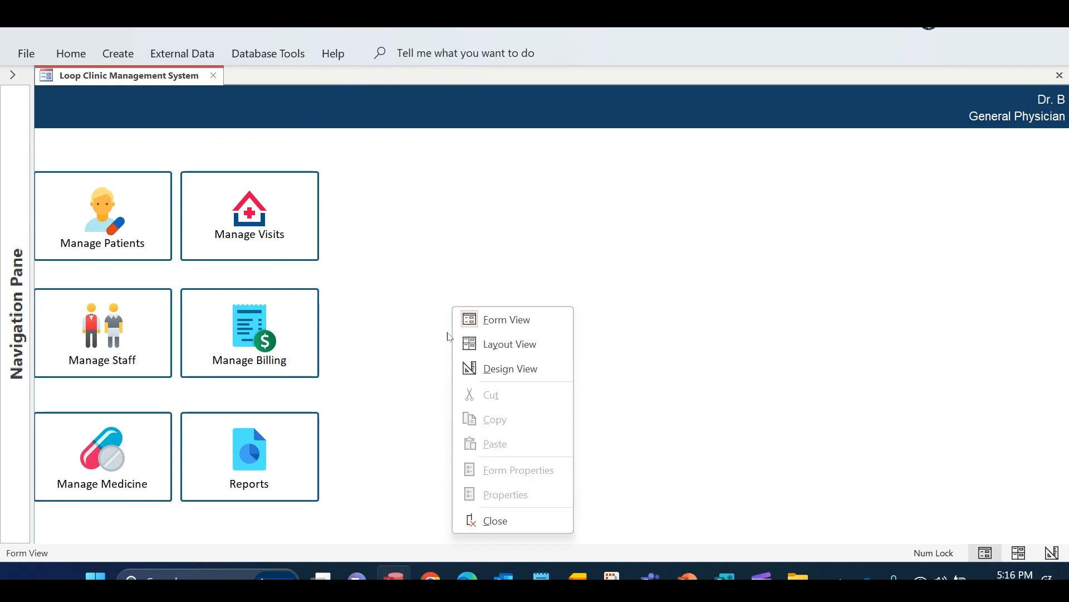
{"action": "left_click", "coordinate": [453, 369]}
{"action": "left_click", "coordinate": [297, 475]}
{"action": "scroll", "coordinate": [199, 362], "scroll_direction": "down", "scroll_amount": 3}
{"action": "left_click", "coordinate": [189, 362]}
{"action": "left_click", "coordinate": [870, 154]}
{"action": "left_click", "coordinate": [1055, 171]}
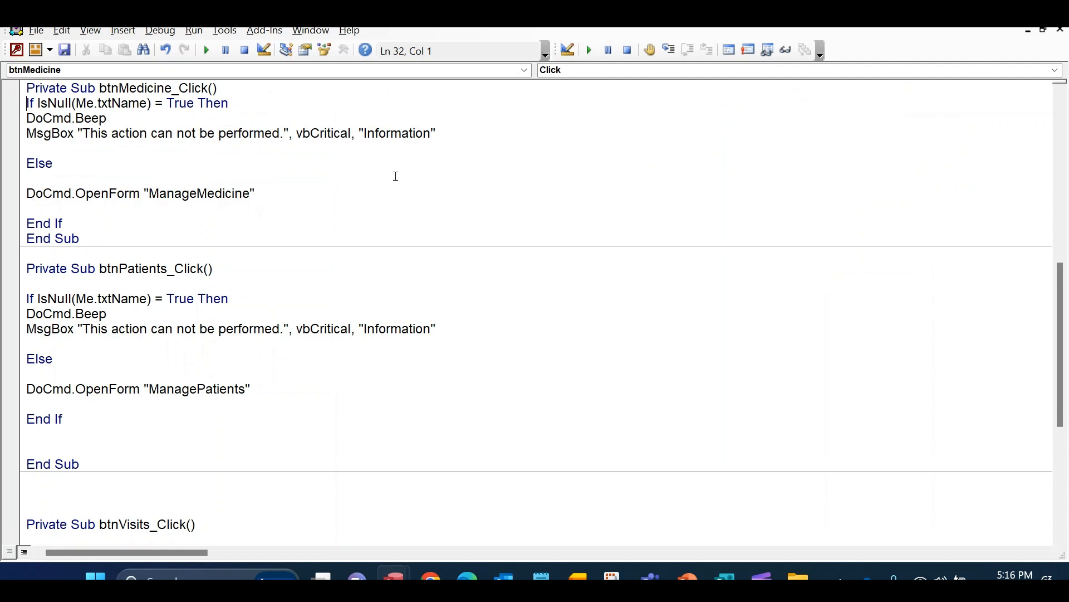
{"action": "left_click_drag", "start_coordinate": [20, 104], "coordinate": [75, 223]}
{"action": "key", "text": "ctrl+c"}
{"action": "key", "text": "alt+F11"}
Step: Create an On Click event procedure for the Reports button and paste the copied If block into it
{"action": "left_click", "coordinate": [329, 342]}
{"action": "left_click", "coordinate": [1056, 171]}
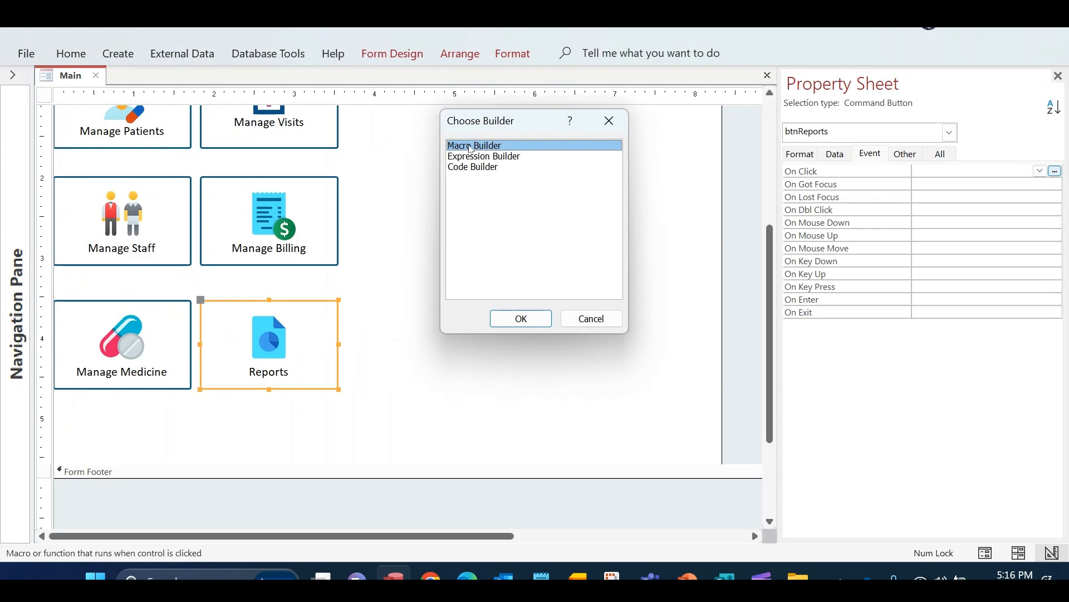
{"action": "double_click", "coordinate": [469, 170]}
{"action": "key", "text": "Return"}
{"action": "key", "text": "Return"}
{"action": "key", "text": "Return"}
{"action": "key", "text": "Up"}
{"action": "key", "text": "Up"}
{"action": "key", "text": "ctrl+v"}
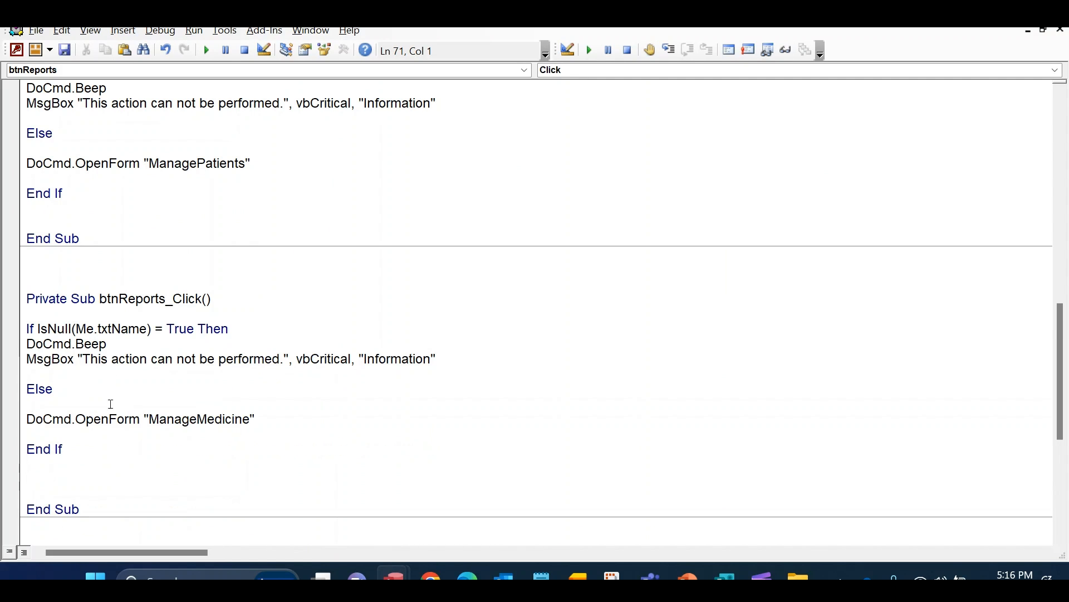
Step: Change the form name in the btnReports_Click OpenForm line to "ReportsF" and return to the form design
{"action": "left_click", "coordinate": [27, 344]}
{"action": "left_click_drag", "start_coordinate": [509, 361], "coordinate": [6, 330]}
{"action": "left_click", "coordinate": [276, 390]}
{"action": "double_click", "coordinate": [204, 421]}
{"action": "type", "text": "ReportsF"}
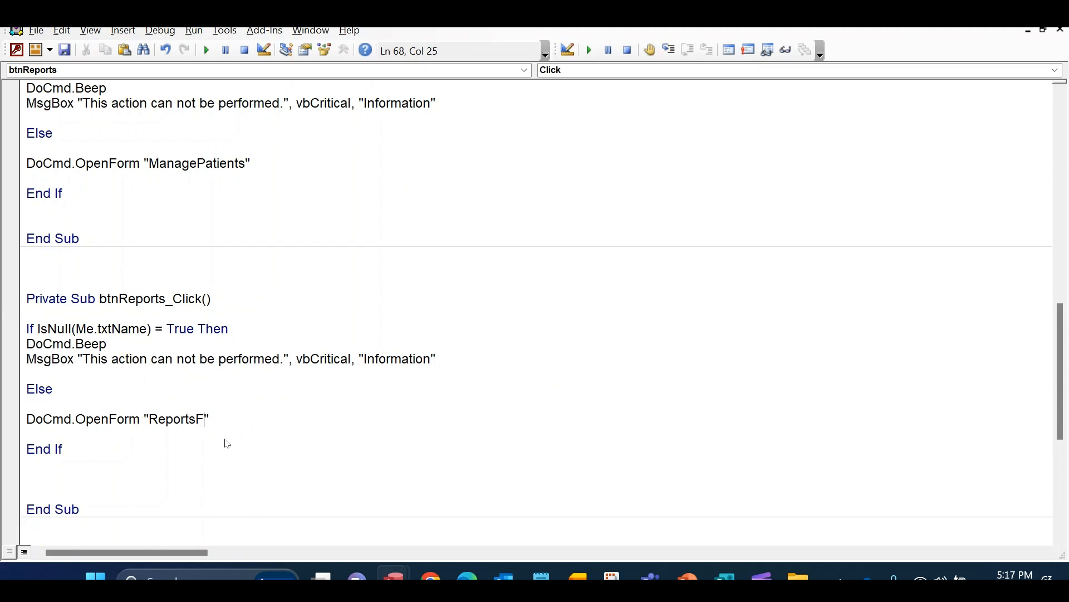
{"action": "key", "text": "alt+F11"}
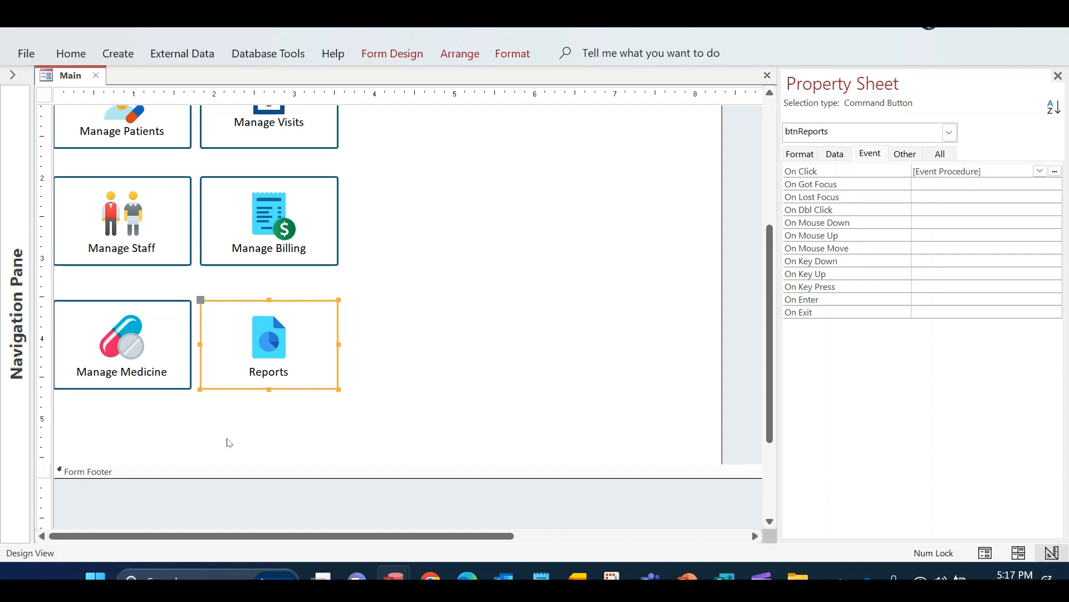
Step: Compare the form name in the Reports button's code with the object list, and preview the ReportsF form
{"action": "left_click", "coordinate": [12, 74]}
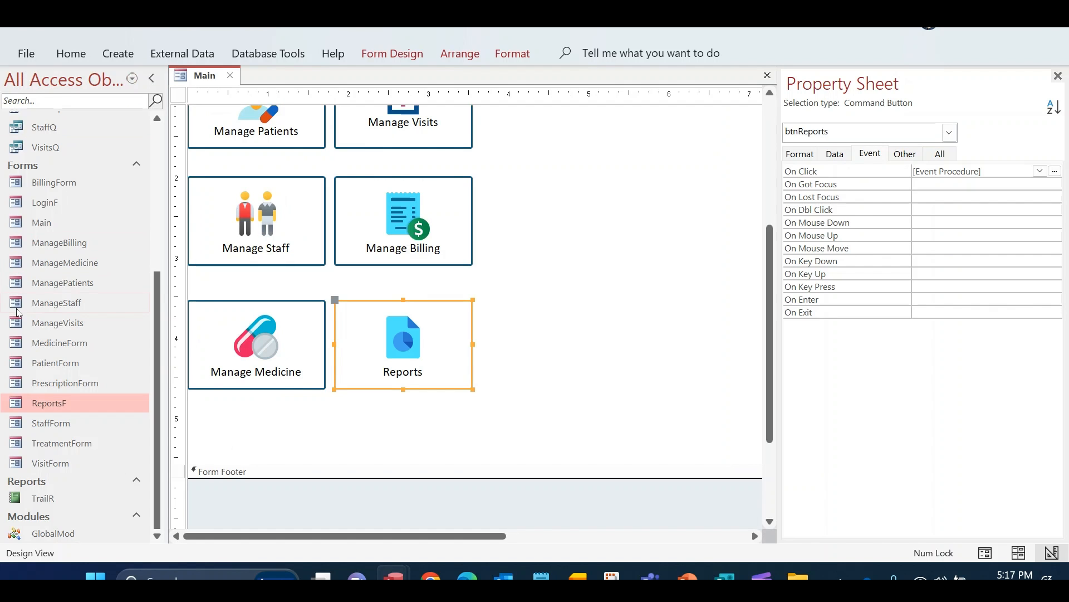
{"action": "key", "text": "alt+F11"}
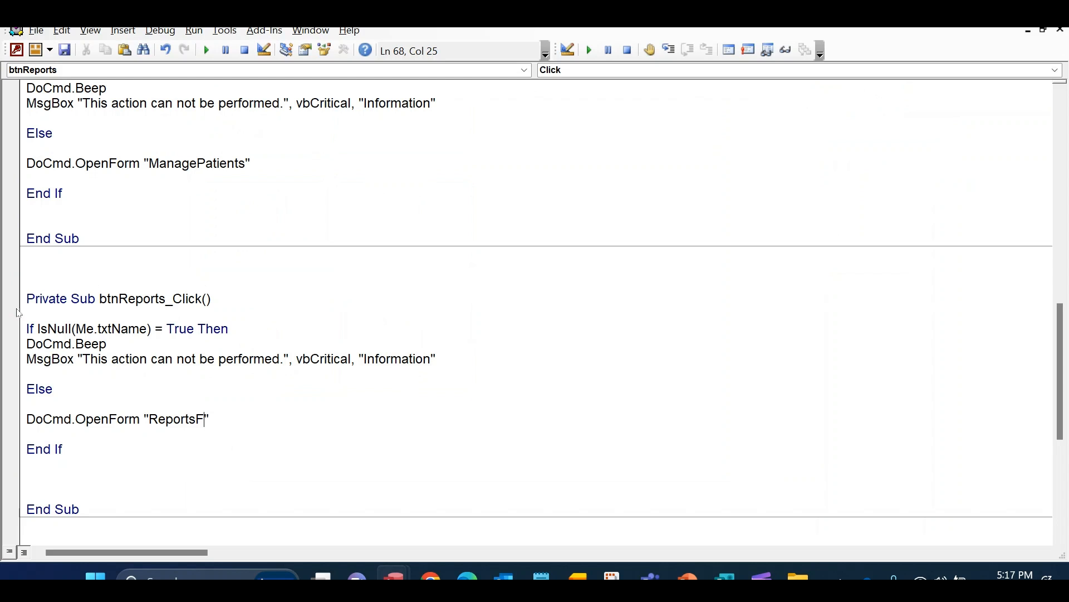
{"action": "key", "text": "alt+F11"}
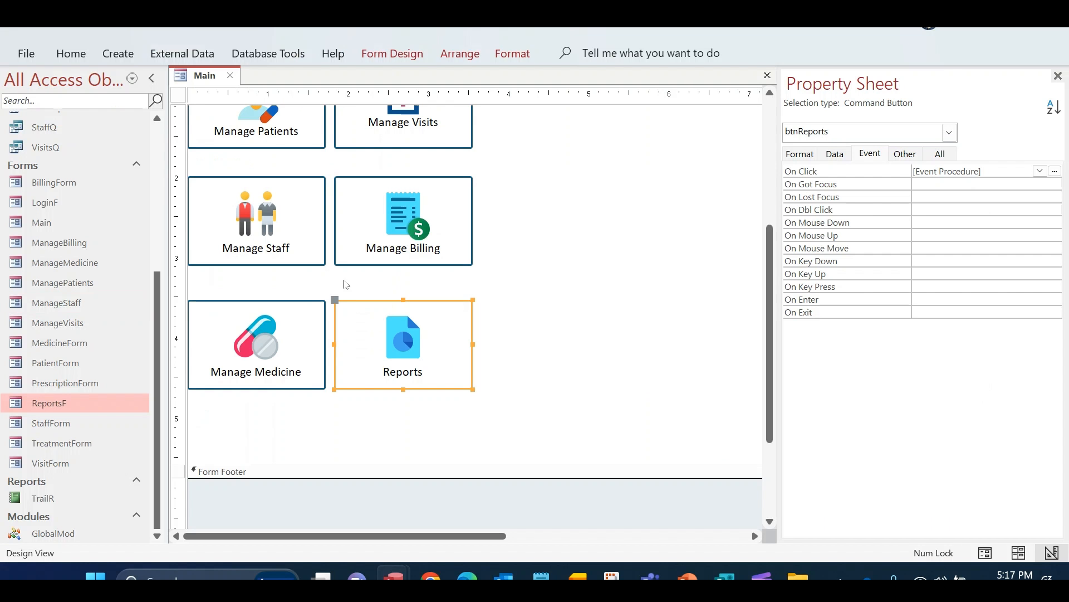
{"action": "double_click", "coordinate": [56, 403]}
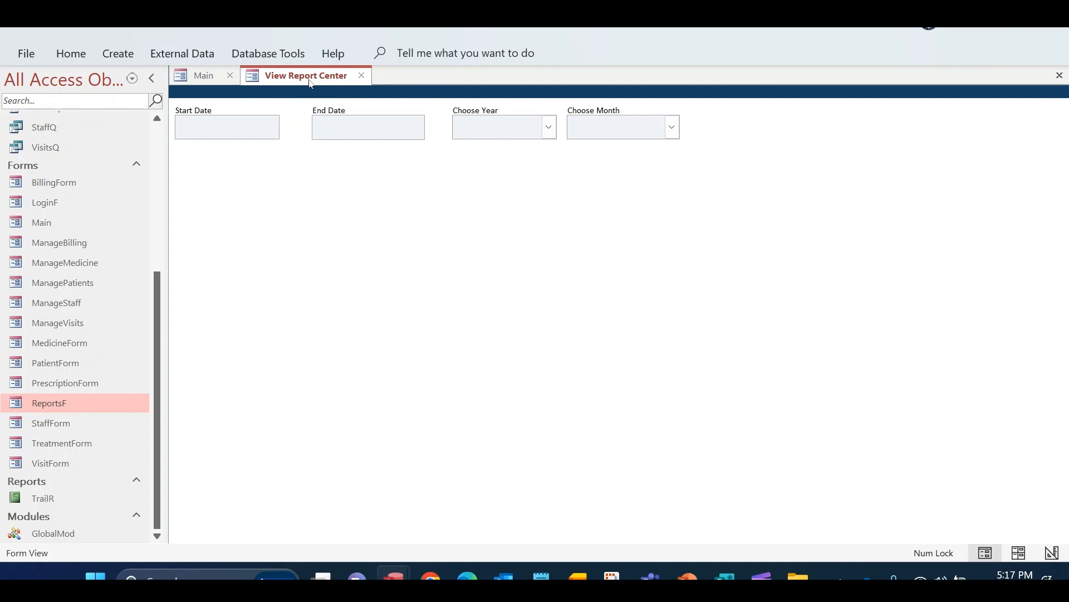
{"action": "left_click", "coordinate": [361, 77]}
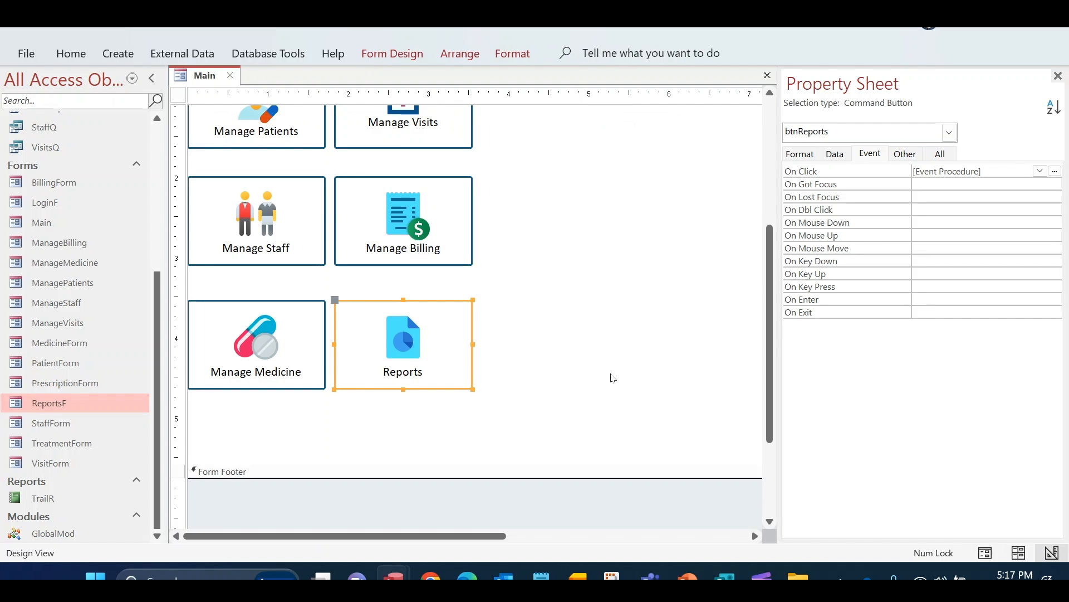
Step: Switch the main form to Form View and open the report form through its Reports button
{"action": "scroll", "coordinate": [549, 377], "scroll_direction": "up", "scroll_amount": 3}
{"action": "right_click", "coordinate": [204, 76]}
{"action": "left_click", "coordinate": [240, 170]}
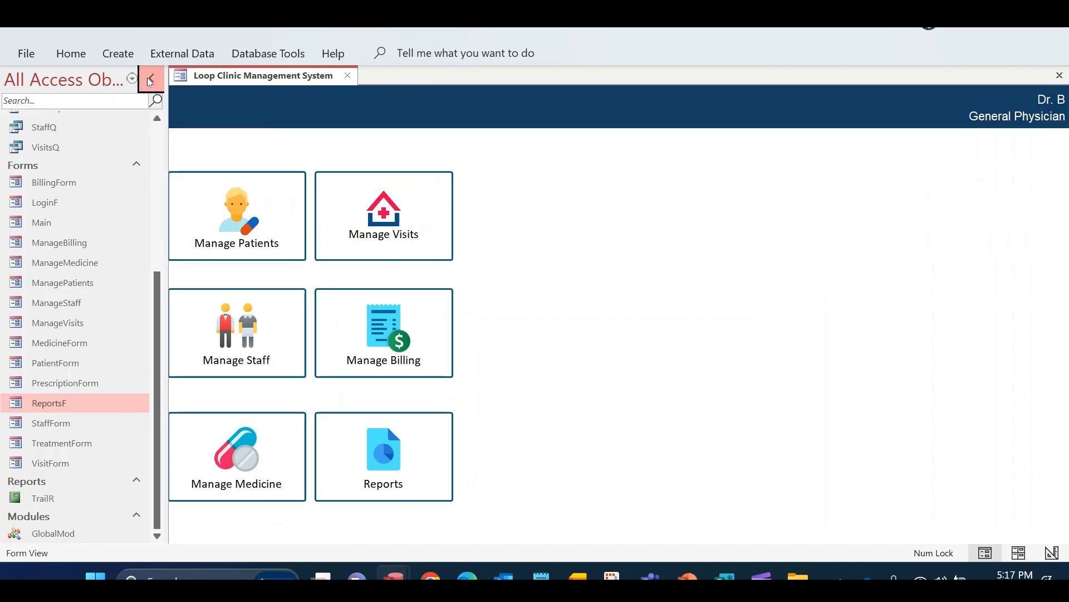
{"action": "left_click", "coordinate": [150, 79]}
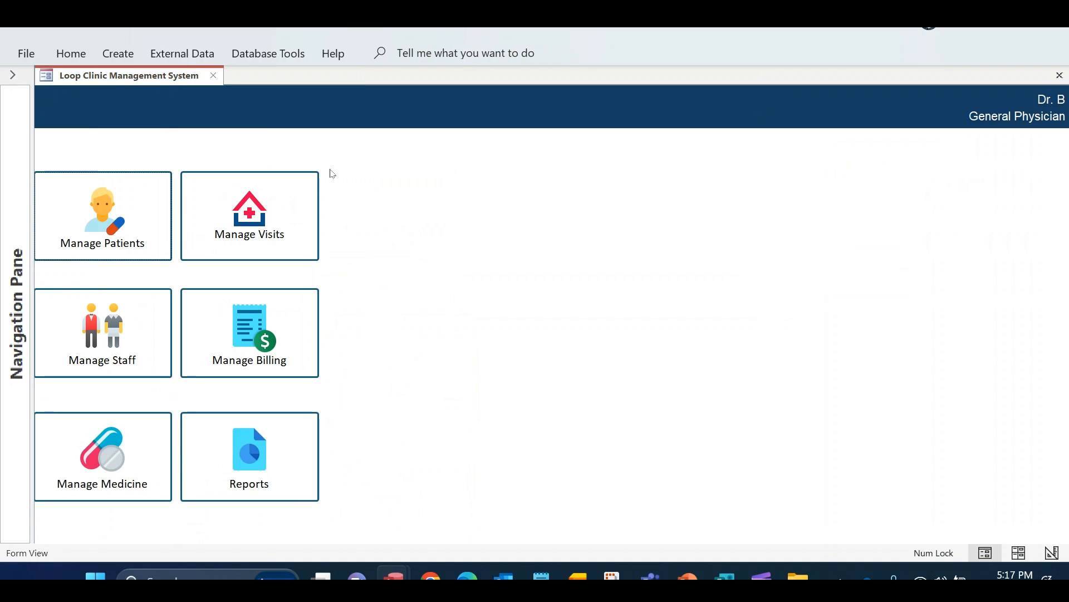
{"action": "left_click", "coordinate": [248, 462]}
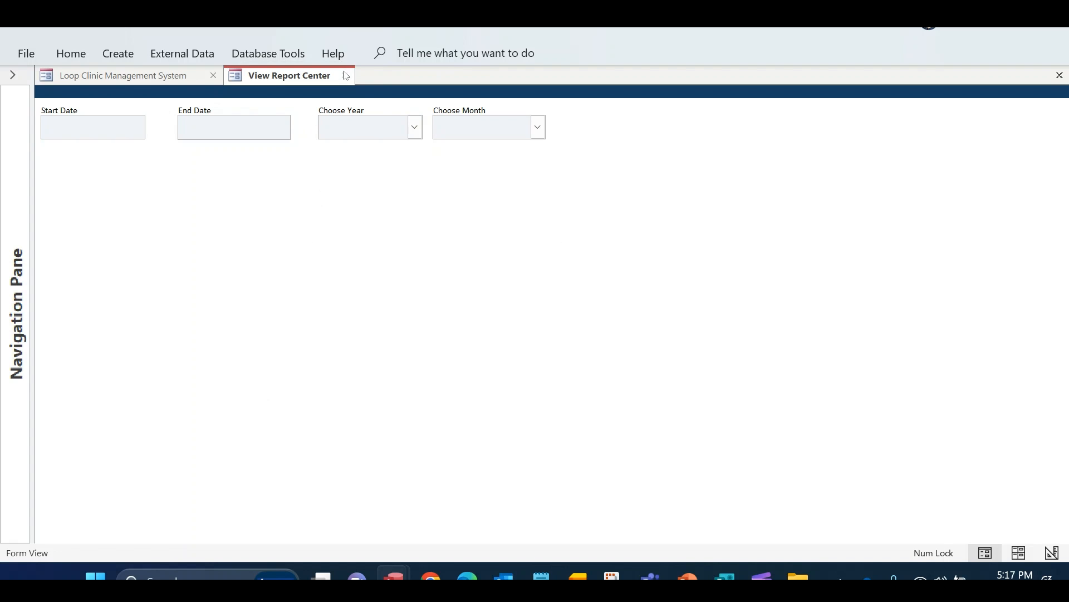
Step: Check the entries offered by the Choose Year and Choose Month lists on the report form
{"action": "key", "text": "Tab"}
{"action": "key", "text": "Tab"}
{"action": "left_click", "coordinate": [415, 127]}
{"action": "left_click", "coordinate": [537, 127]}
{"action": "left_click", "coordinate": [538, 127]}
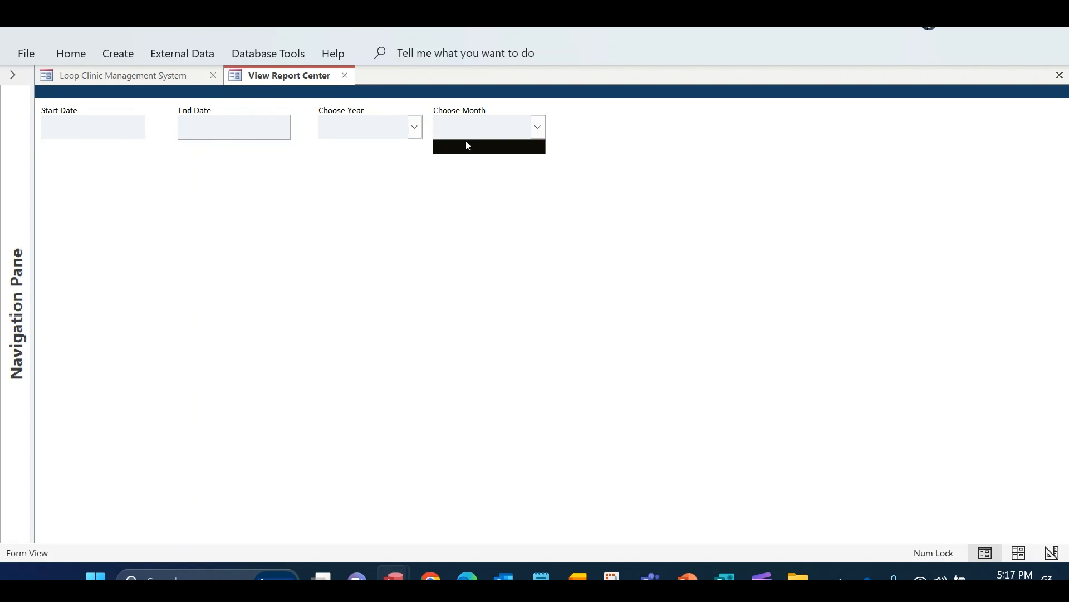
Step: Show ReportsF in Design View and open the query builder for the Choose Month combo box's Row Source
{"action": "right_click", "coordinate": [608, 188]}
{"action": "left_click", "coordinate": [646, 246]}
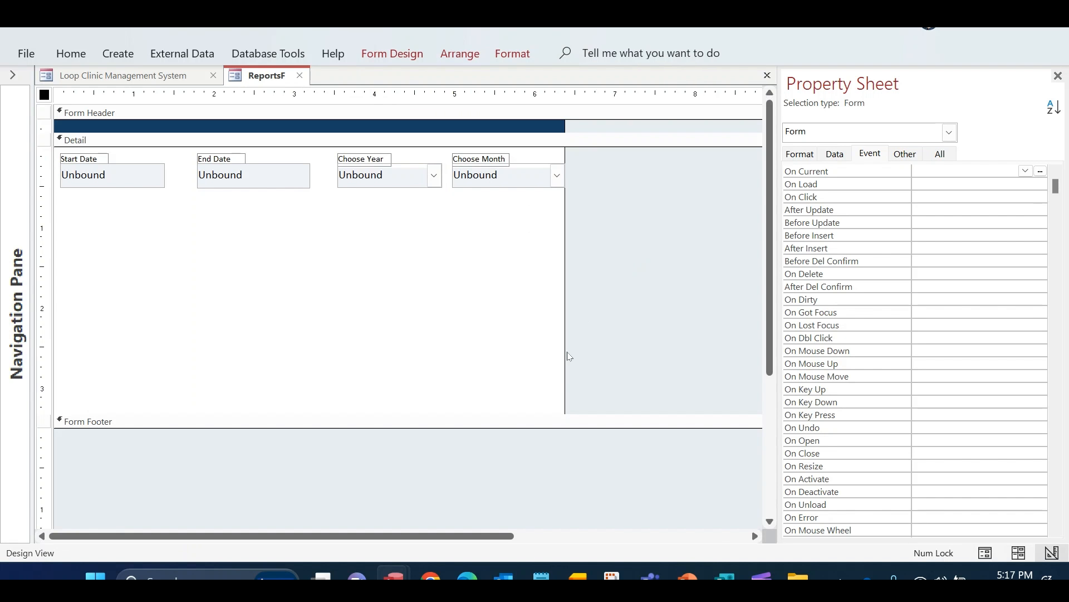
{"action": "left_click", "coordinate": [472, 183]}
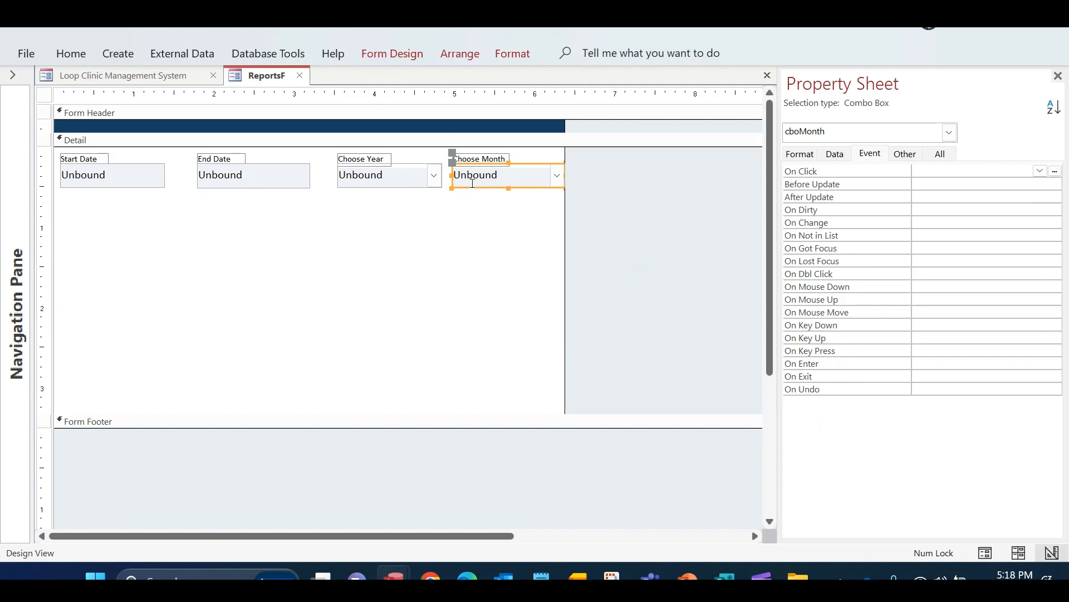
{"action": "left_click", "coordinate": [835, 154]}
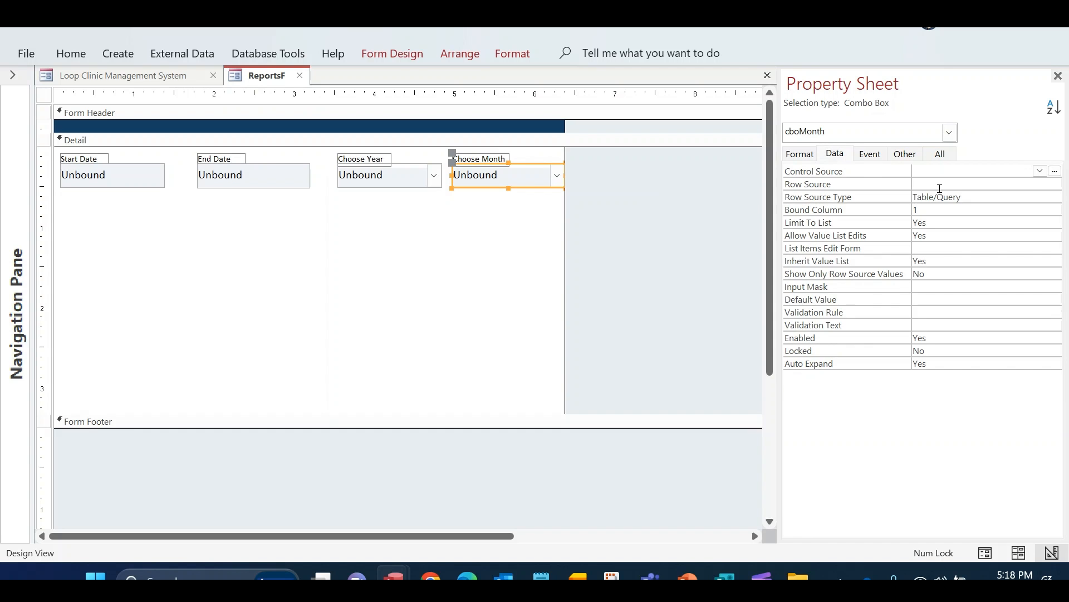
{"action": "left_click", "coordinate": [923, 185]}
{"action": "left_click", "coordinate": [1055, 184]}
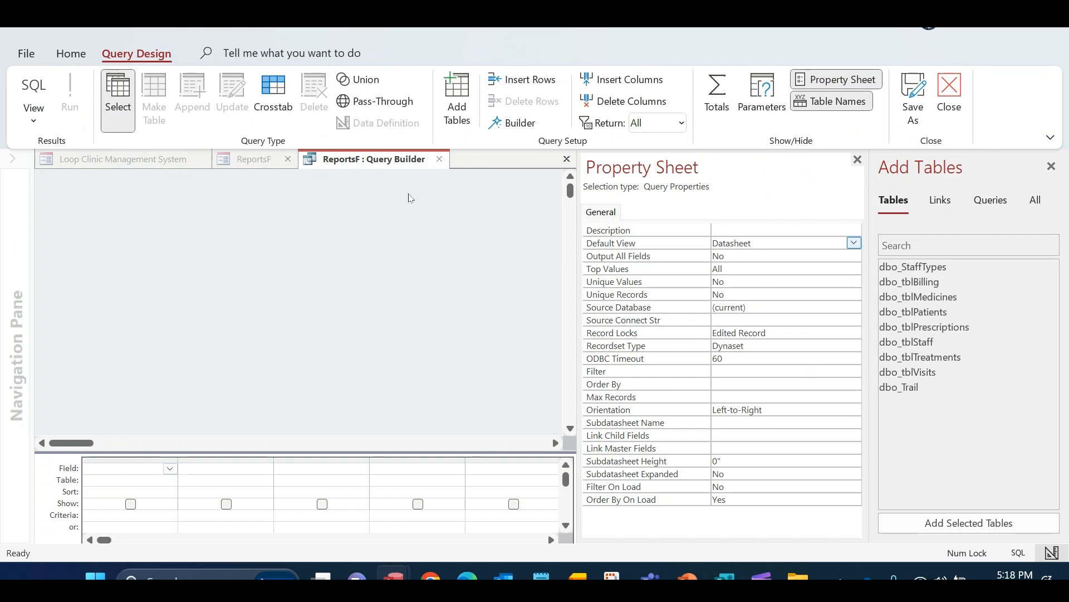
Step: Add the dbo_tblVisits table to the query and enlarge its box to show all fields
{"action": "left_click", "coordinate": [858, 160]}
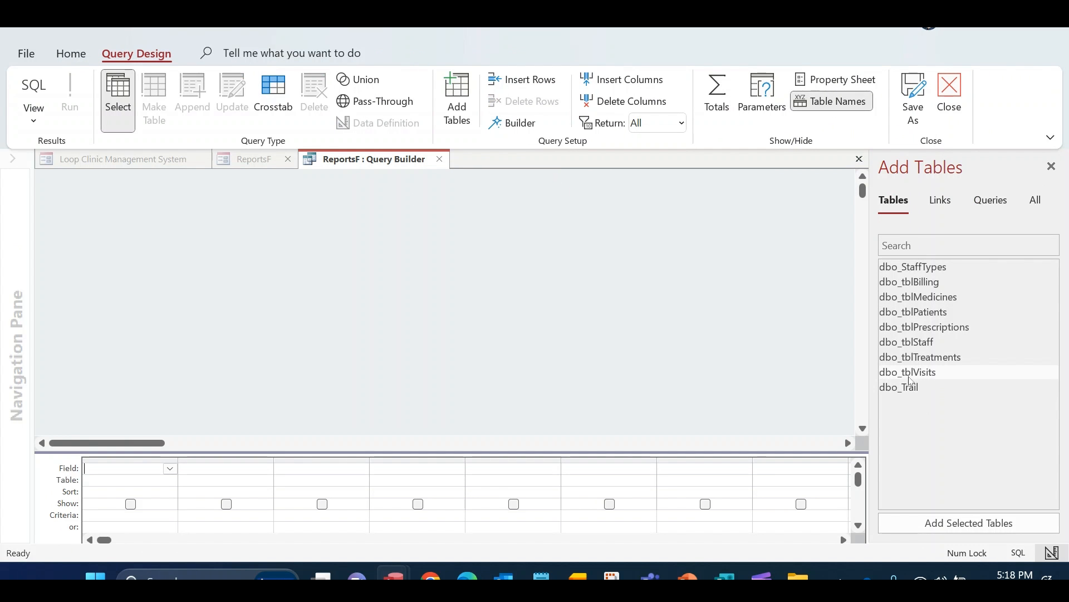
{"action": "double_click", "coordinate": [908, 373]}
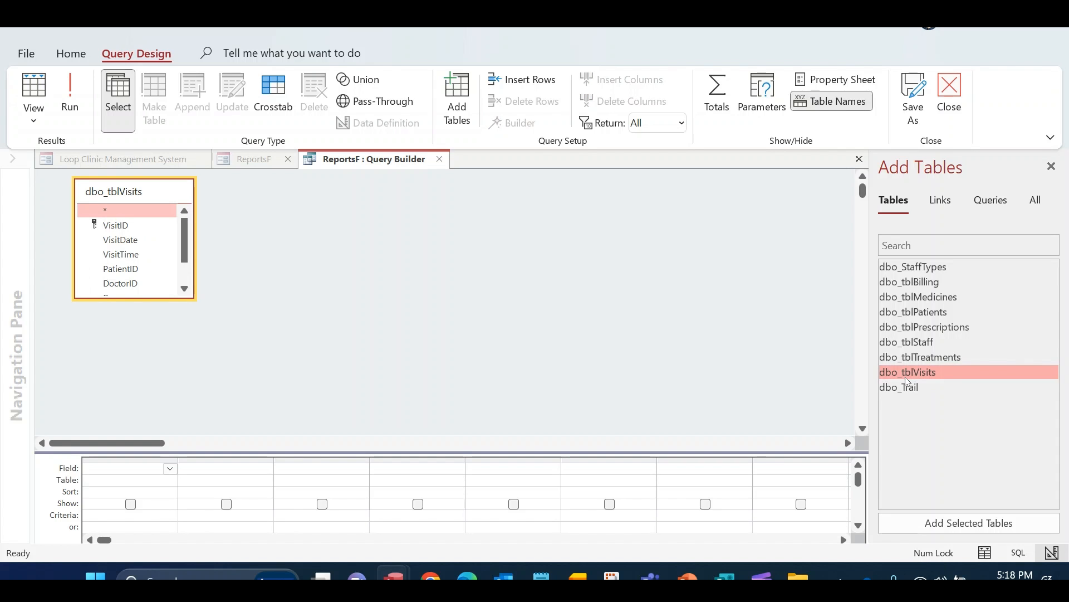
{"action": "left_click_drag", "start_coordinate": [136, 301], "coordinate": [134, 339]}
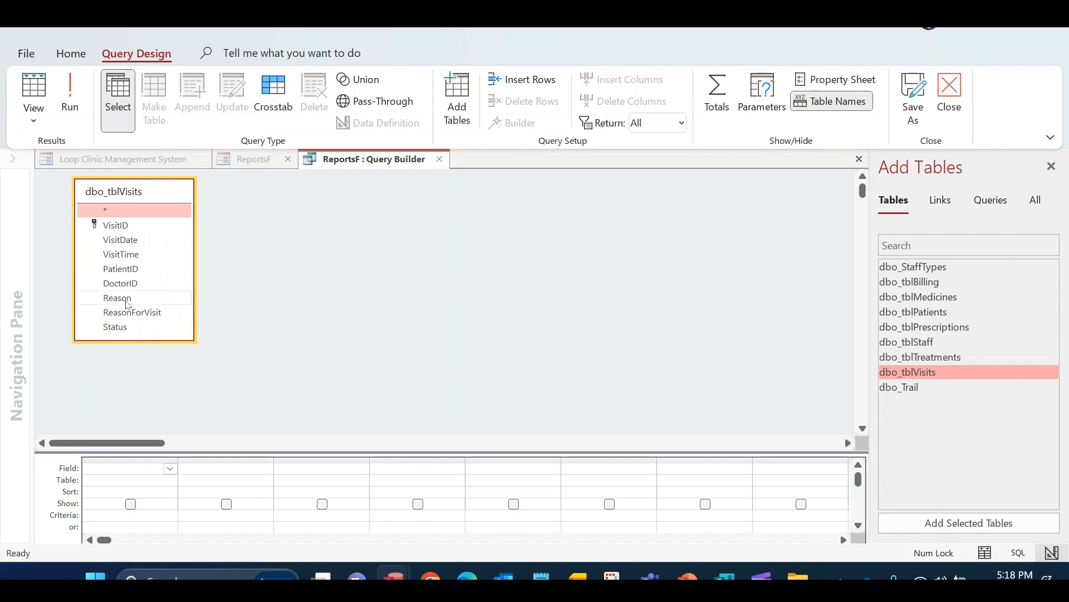
Step: Build a calculated field in the first query column with the expression M: Month([dbo_tblVisits]![VisitDate])
{"action": "left_click", "coordinate": [135, 242]}
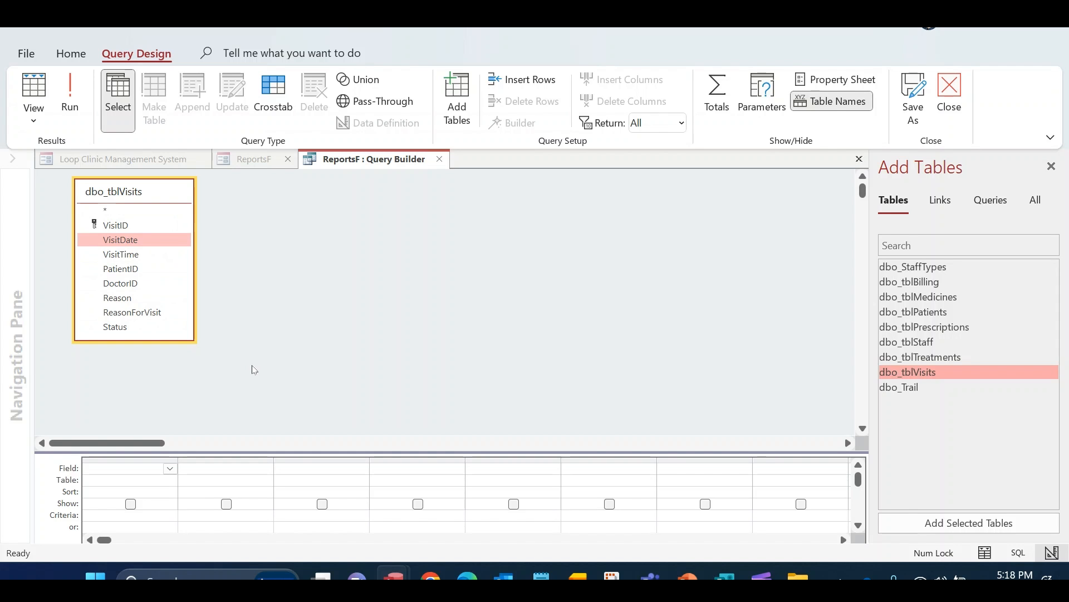
{"action": "left_click", "coordinate": [118, 469]}
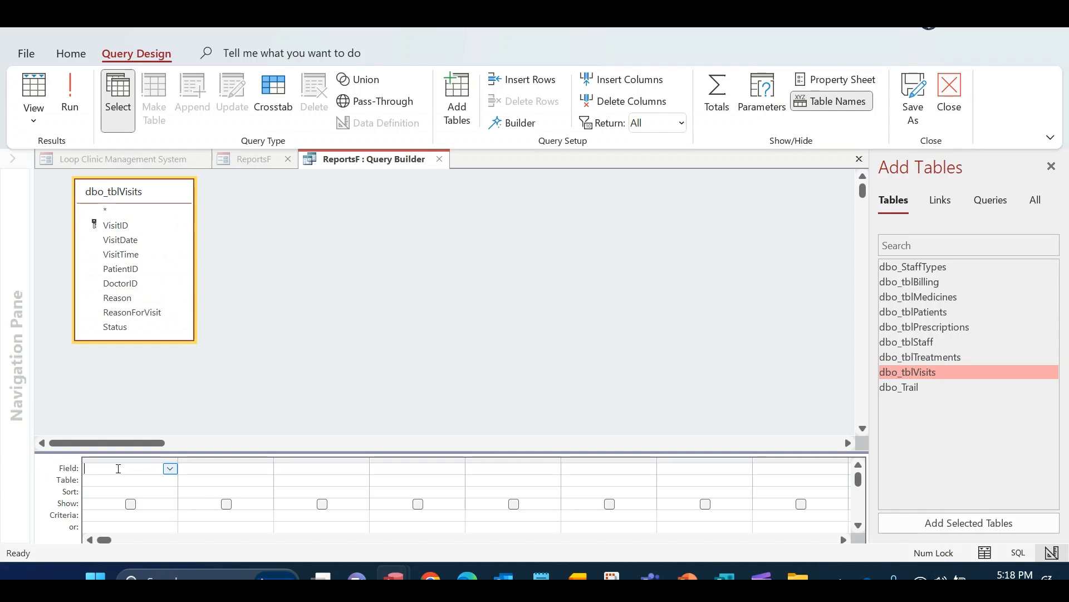
{"action": "right_click", "coordinate": [118, 468]}
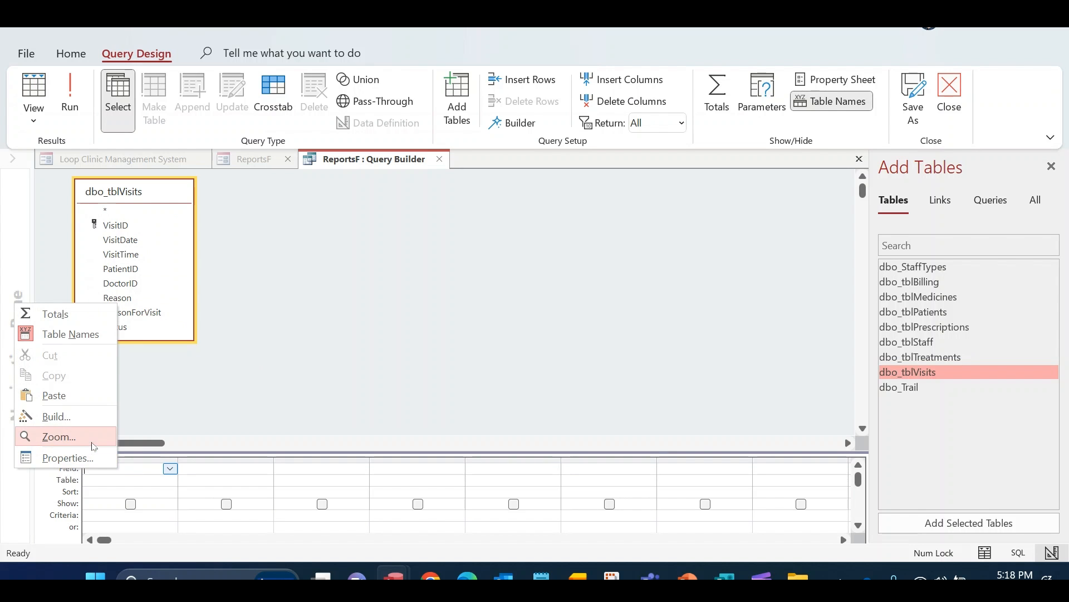
{"action": "left_click", "coordinate": [91, 417]}
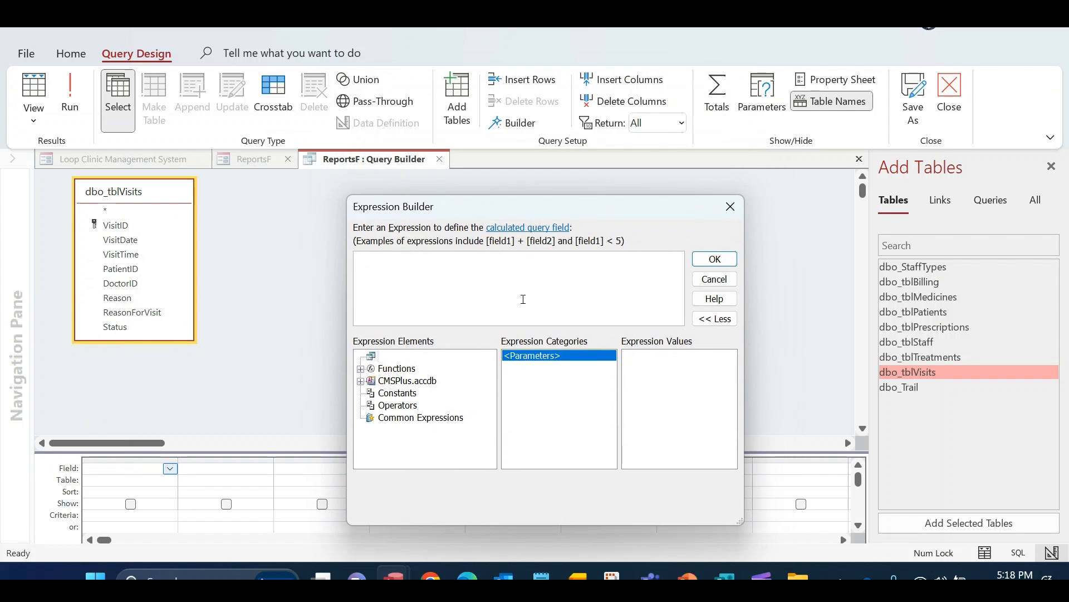
{"action": "type", "text": "M"}
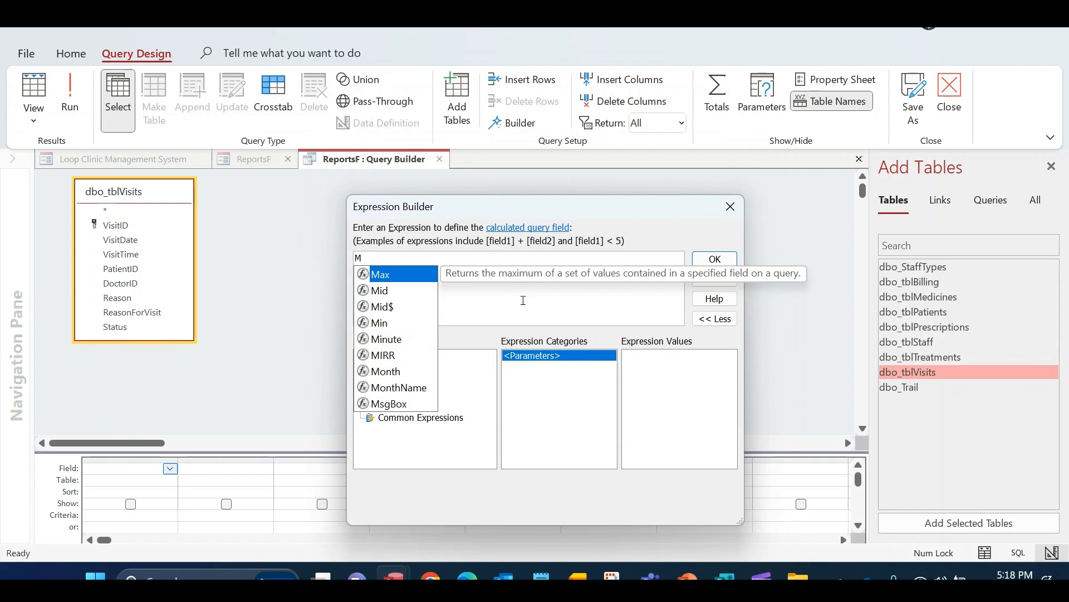
{"action": "type", "text": ":"}
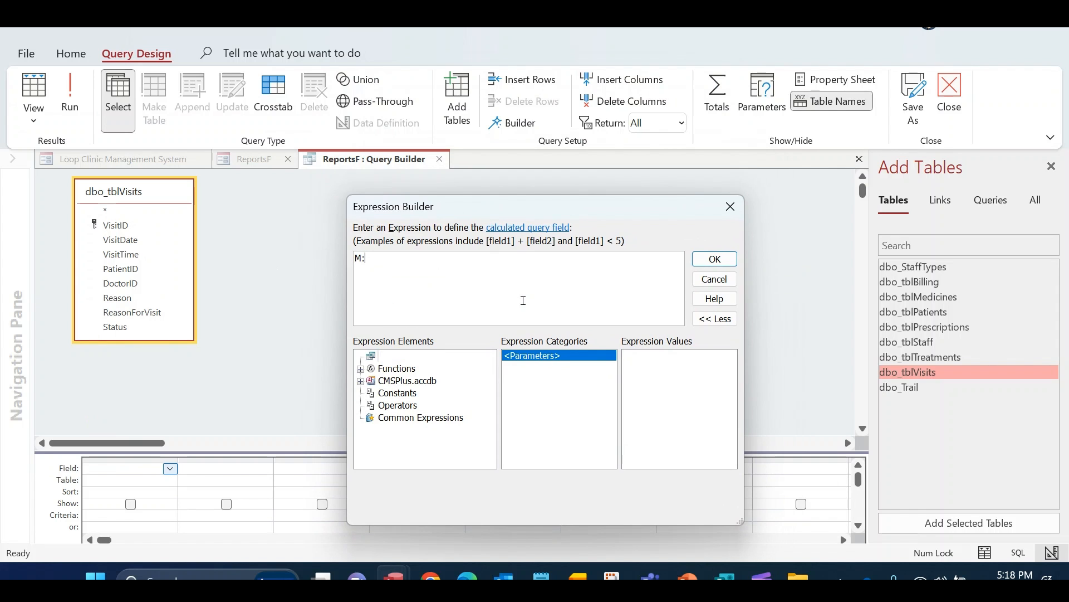
{"action": "type", "text": " Month("}
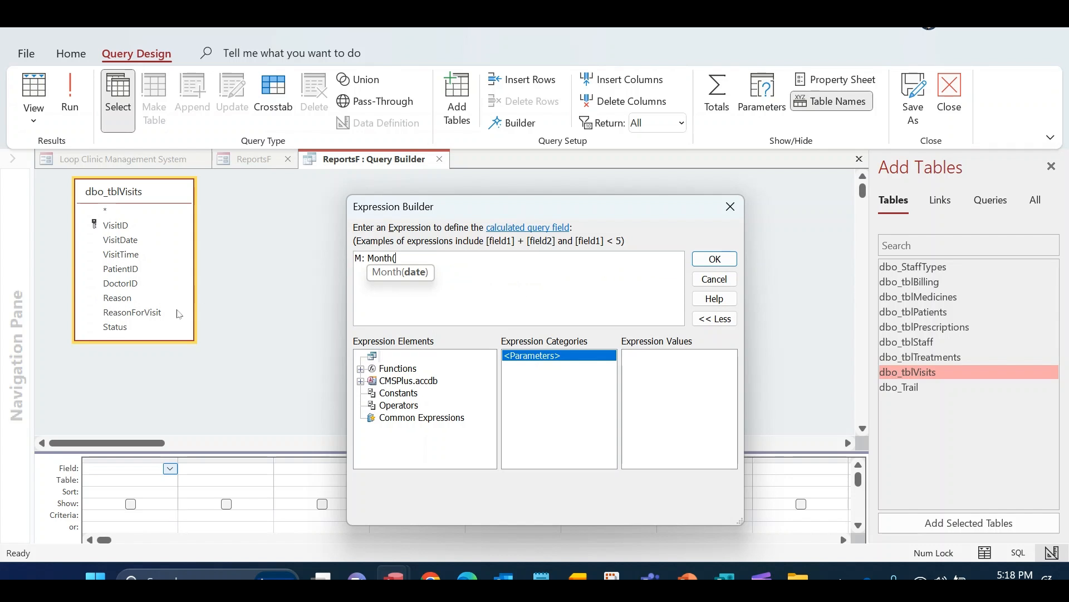
{"action": "type", "text": "dbo"}
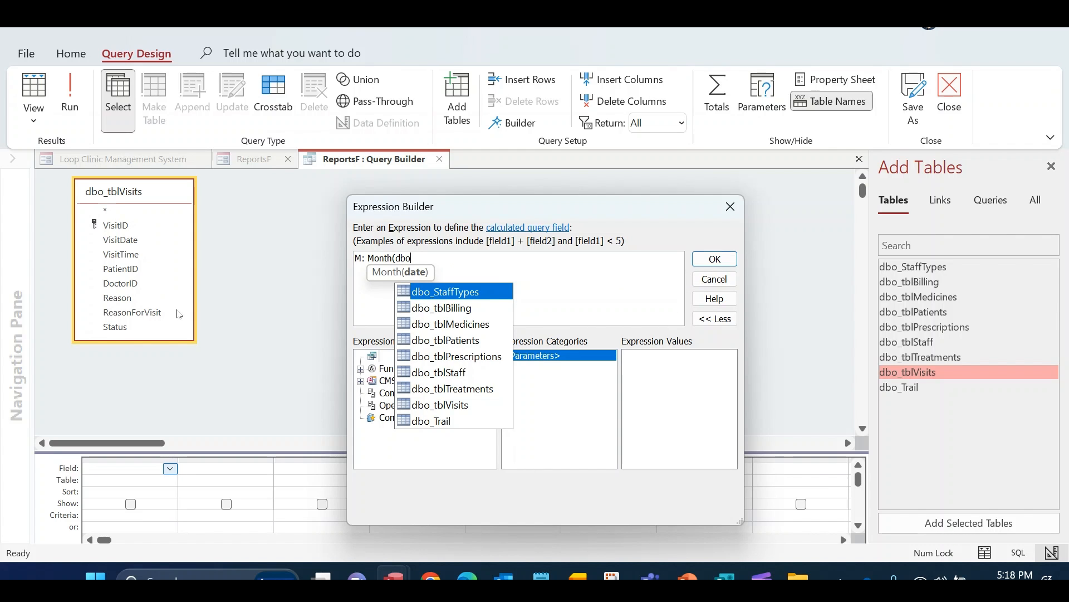
{"action": "key", "text": "Down"}
{"action": "key", "text": "Down"}
{"action": "key", "text": "Down"}
{"action": "key", "text": "Down"}
{"action": "key", "text": "Down"}
{"action": "key", "text": "Down"}
{"action": "key", "text": "Down"}
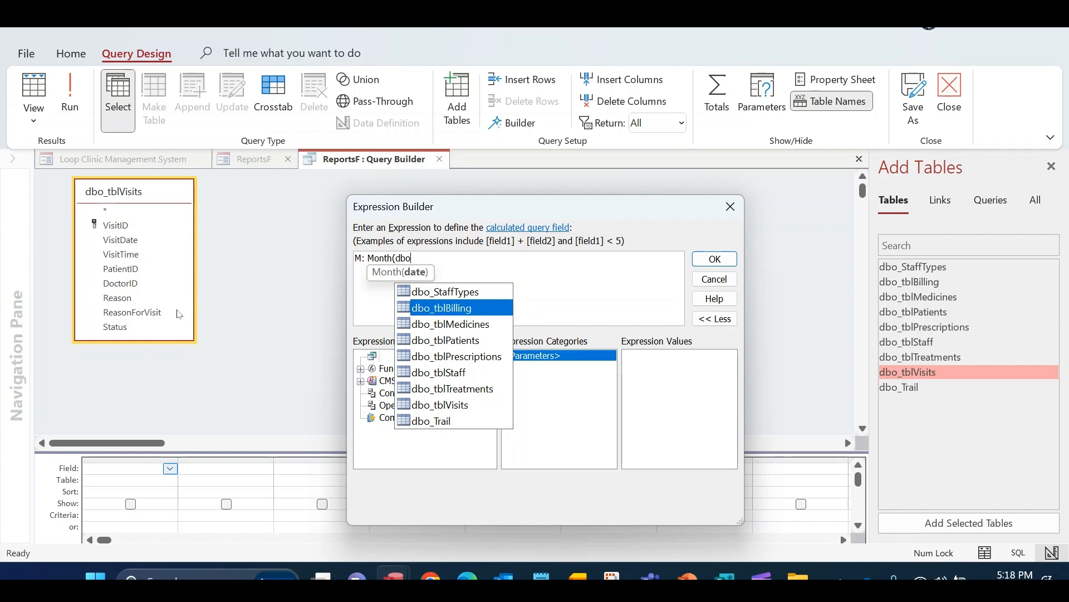
{"action": "key", "text": "Tab"}
{"action": "type", "text": "!"}
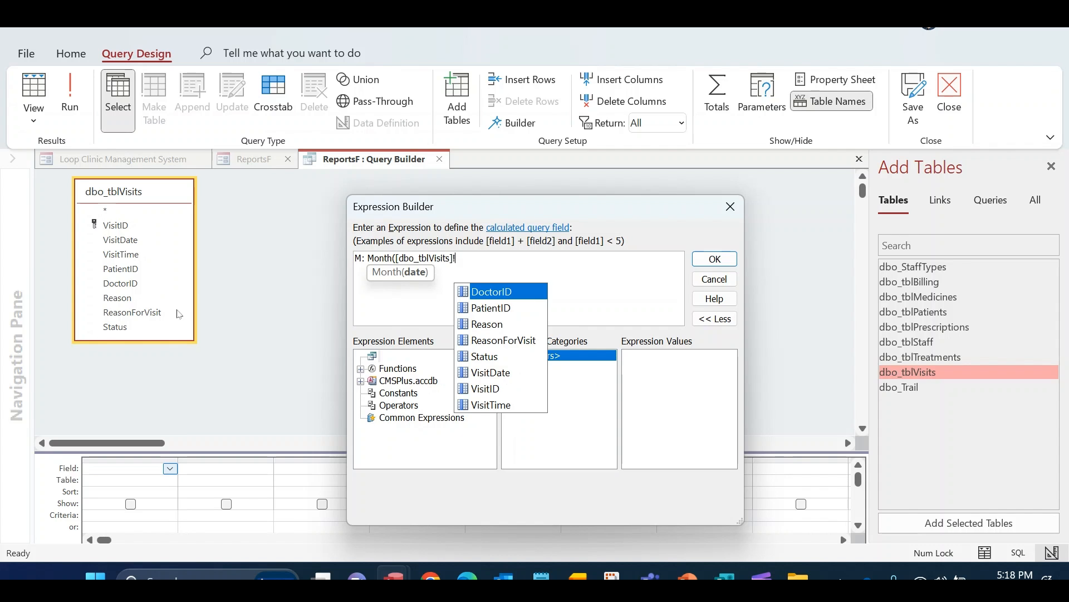
{"action": "key", "text": "Down"}
{"action": "key", "text": "Down"}
{"action": "key", "text": "Down"}
{"action": "key", "text": "Down"}
{"action": "key", "text": "Down"}
{"action": "key", "text": "Tab"}
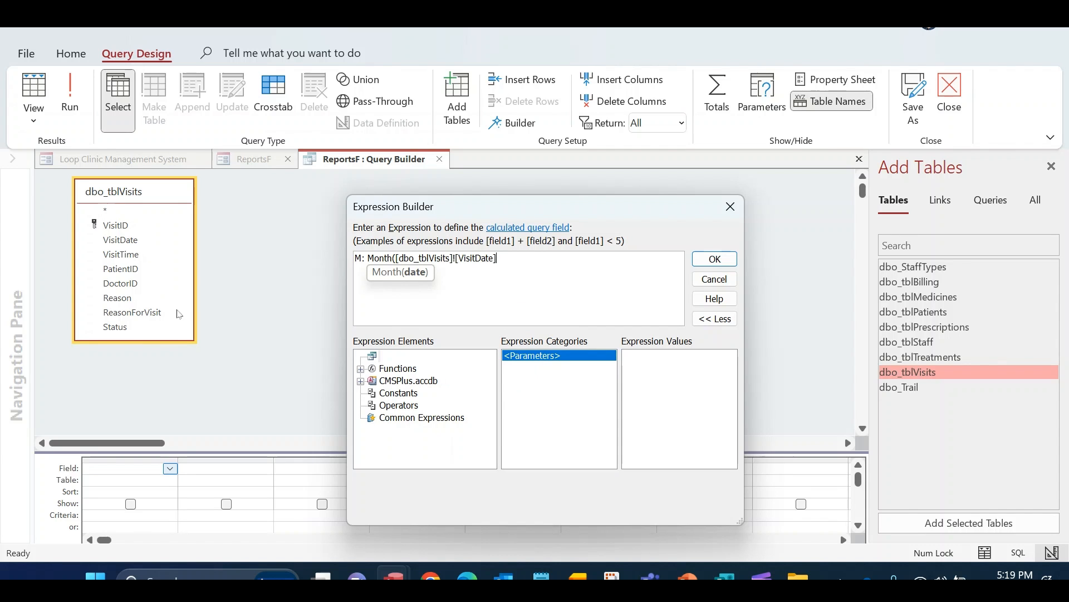
{"action": "type", "text": ")"}
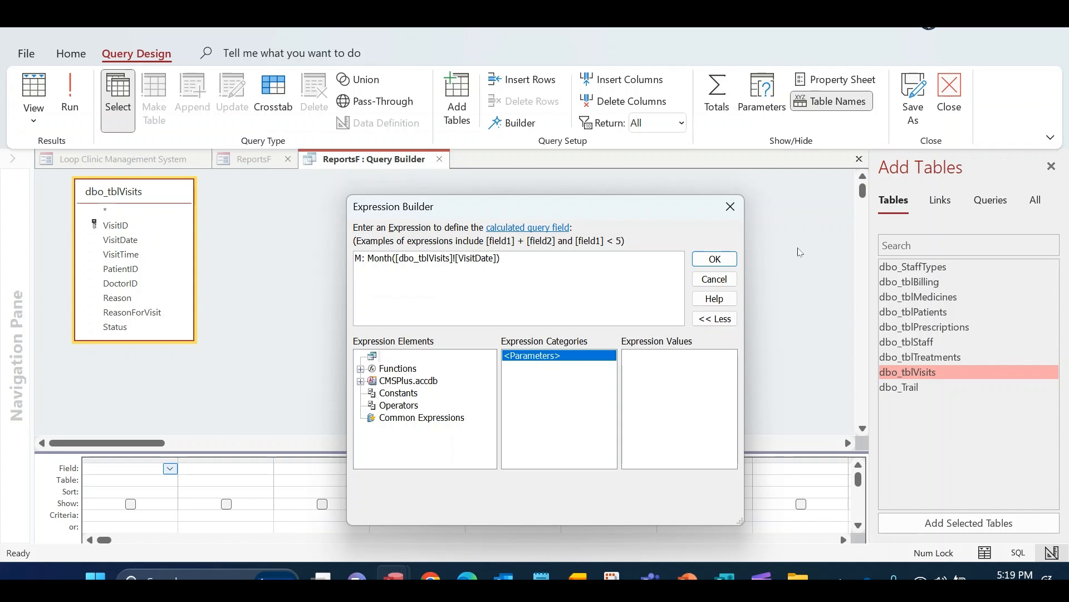
{"action": "left_click", "coordinate": [715, 258]}
Step: Run the query to check the month numbers in column M, and return to Design View
{"action": "left_click", "coordinate": [70, 99]}
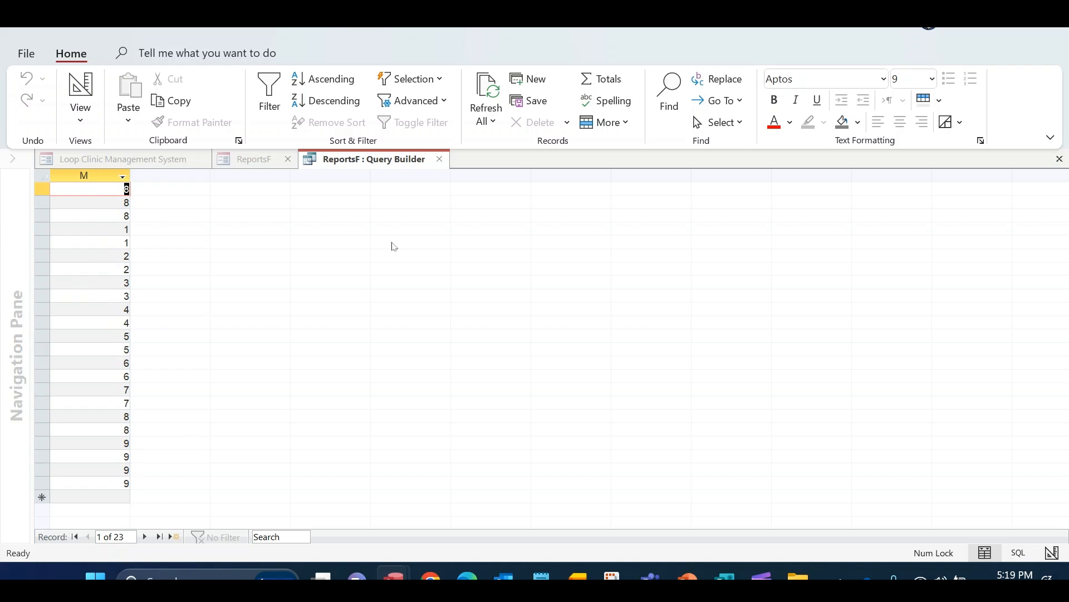
{"action": "right_click", "coordinate": [369, 160]}
{"action": "key", "text": "Escape"}
{"action": "right_click", "coordinate": [365, 157]}
{"action": "key", "text": "Escape"}
{"action": "right_click", "coordinate": [369, 159]}
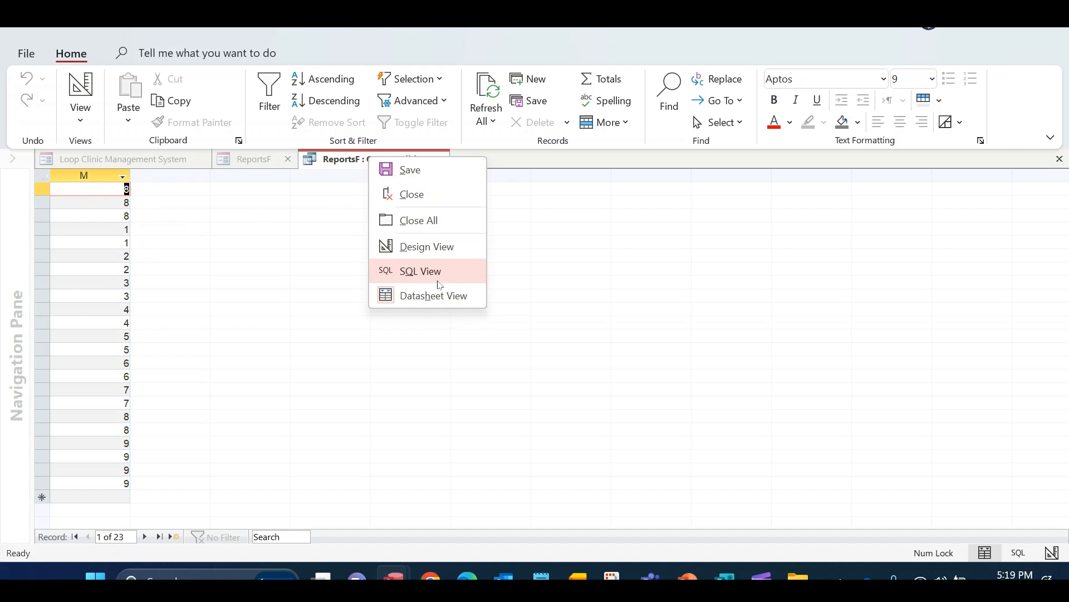
{"action": "left_click", "coordinate": [441, 247]}
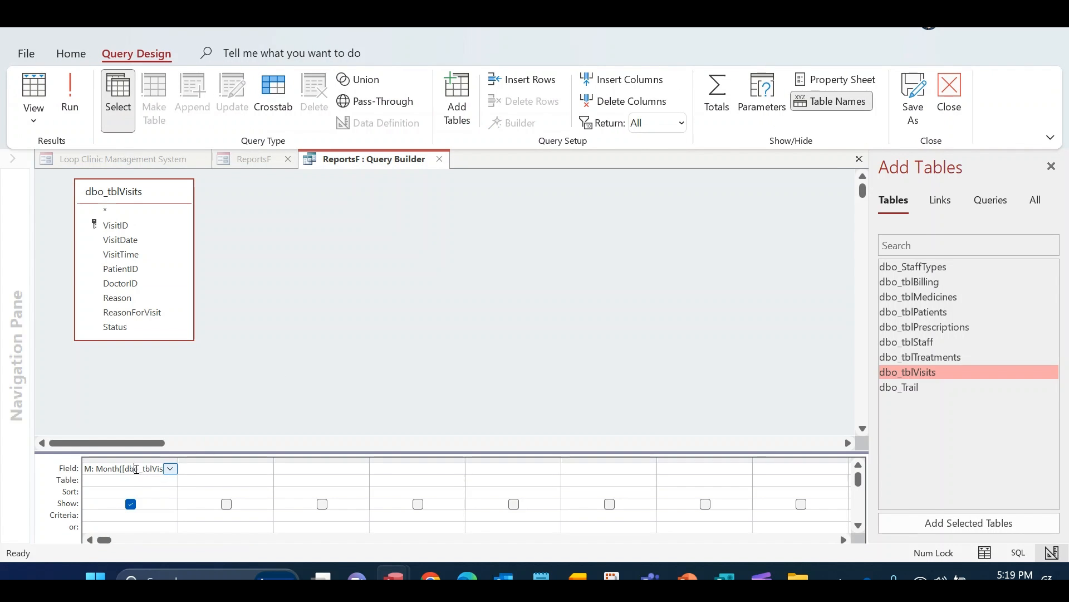
Step: Show the query's properties and set Unique Values to Yes
{"action": "right_click", "coordinate": [138, 471]}
{"action": "left_click", "coordinate": [83, 458]}
{"action": "left_click", "coordinate": [524, 280]}
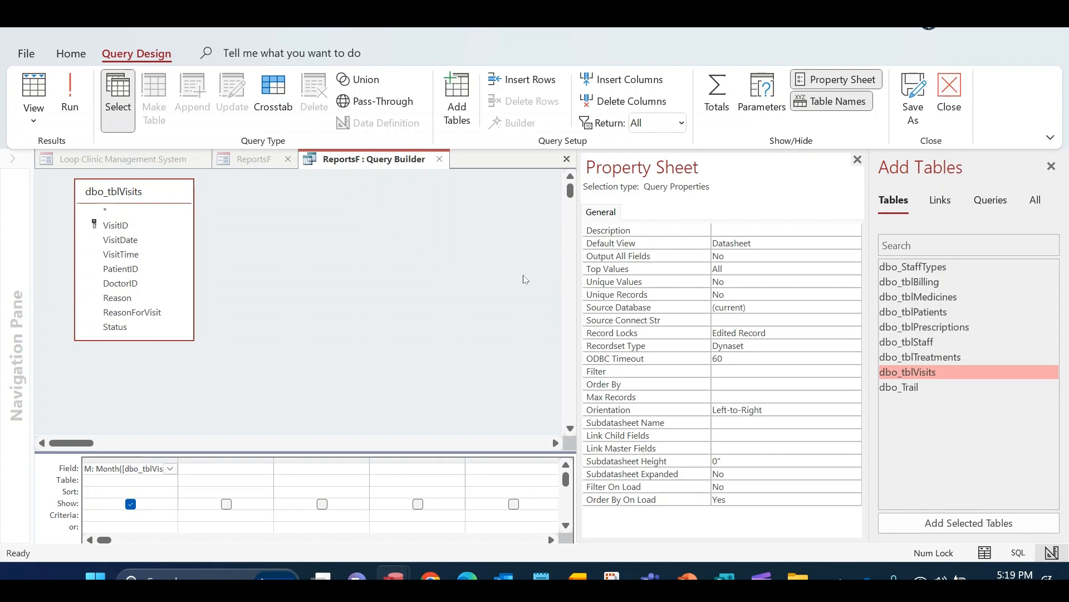
{"action": "left_click", "coordinate": [162, 463]}
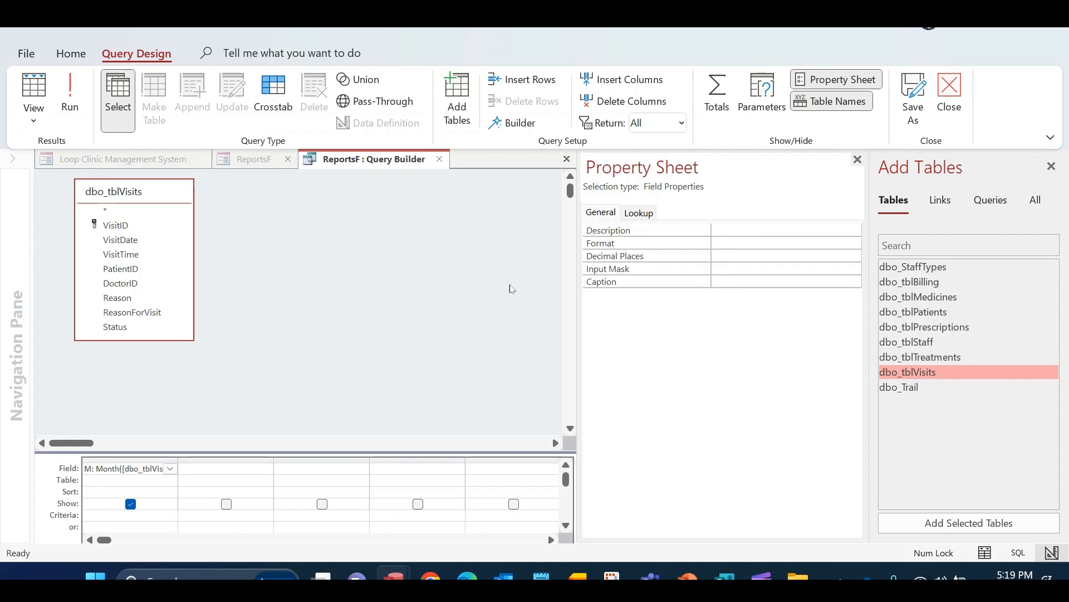
{"action": "left_click", "coordinate": [539, 274]}
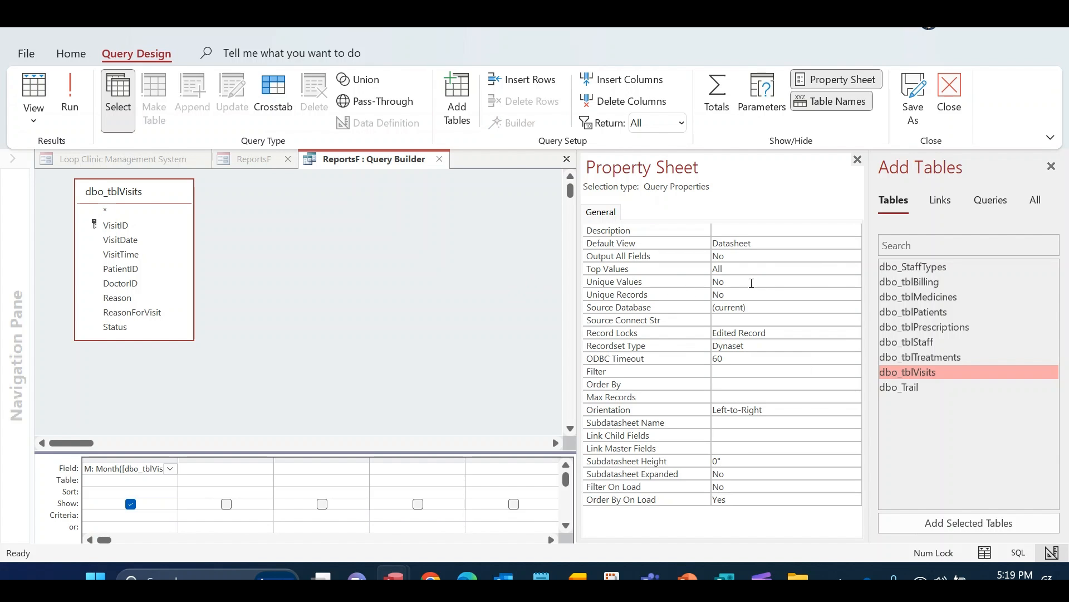
{"action": "double_click", "coordinate": [750, 282]}
Step: Run the query to check that each month number is listed only once, and return to Design View
{"action": "left_click", "coordinate": [80, 101]}
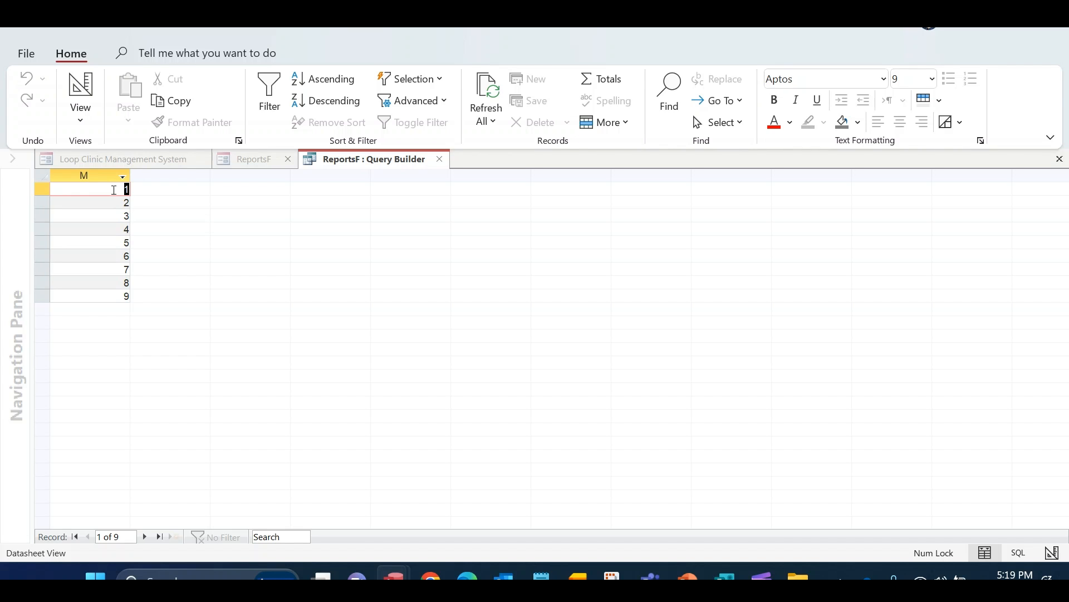
{"action": "left_click", "coordinate": [121, 295]}
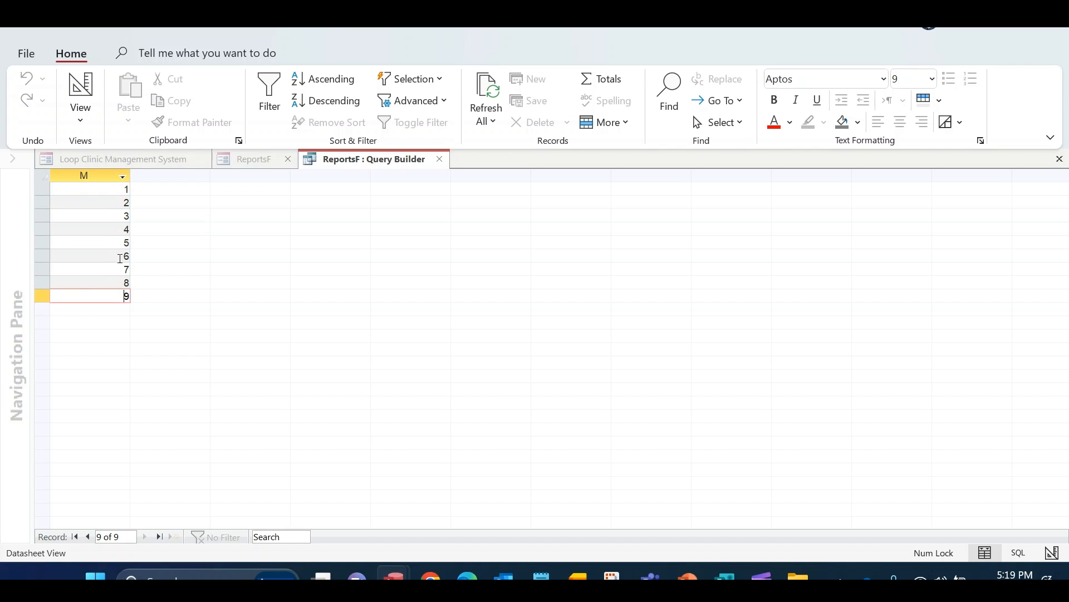
{"action": "left_click", "coordinate": [120, 229]}
{"action": "left_click", "coordinate": [123, 288]}
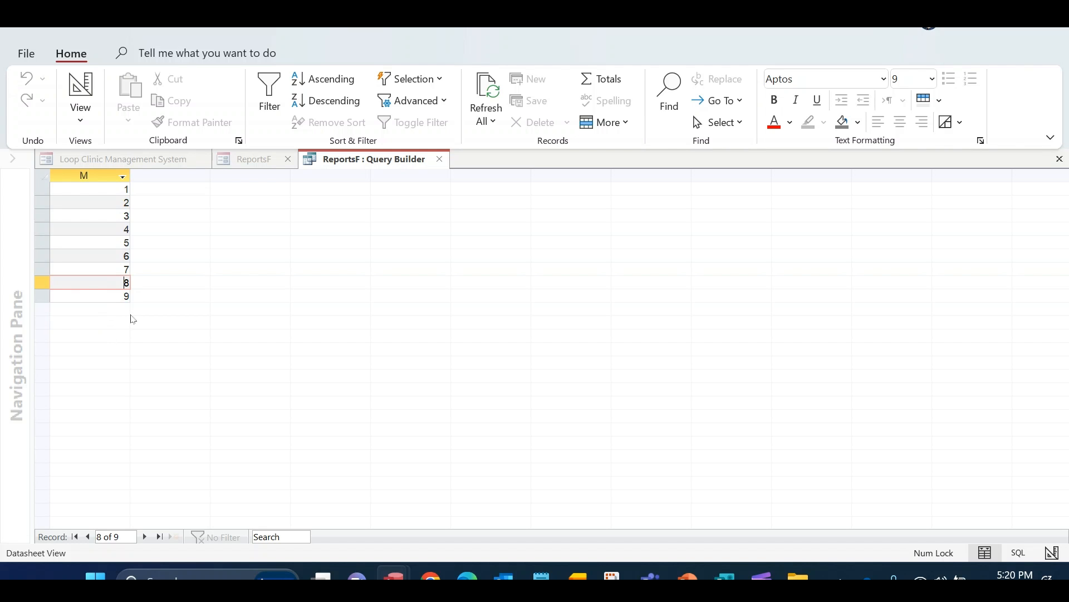
{"action": "right_click", "coordinate": [411, 166]}
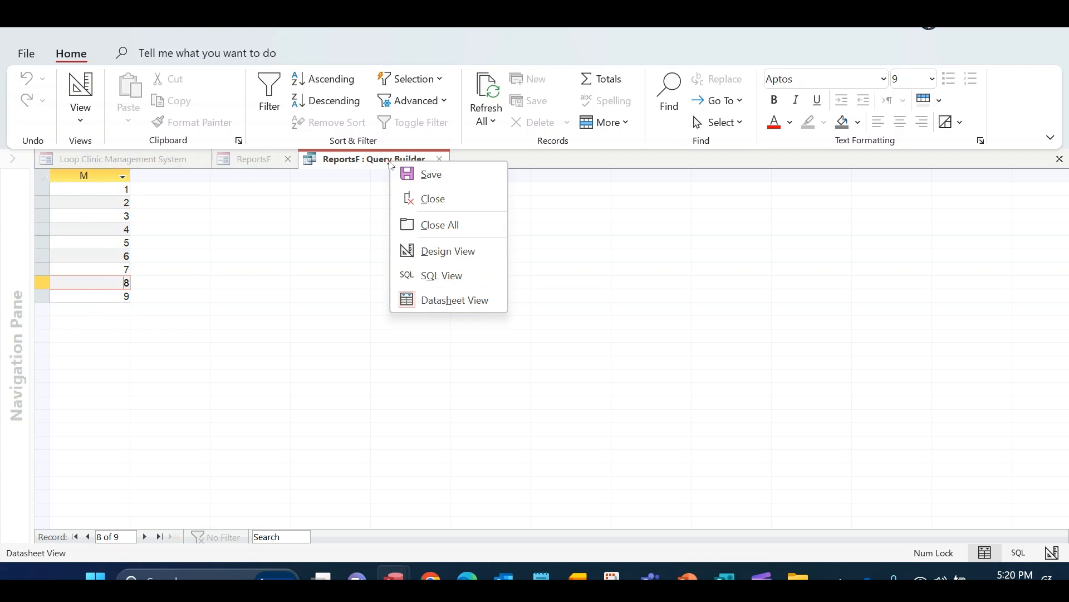
{"action": "left_click", "coordinate": [445, 259]}
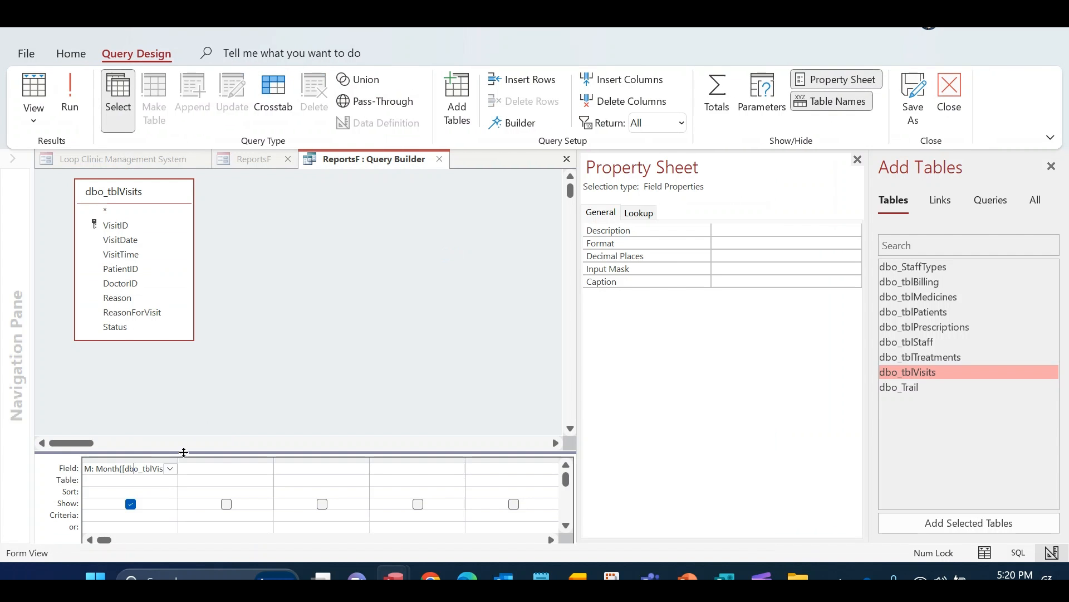
{"action": "left_click", "coordinate": [70, 92]}
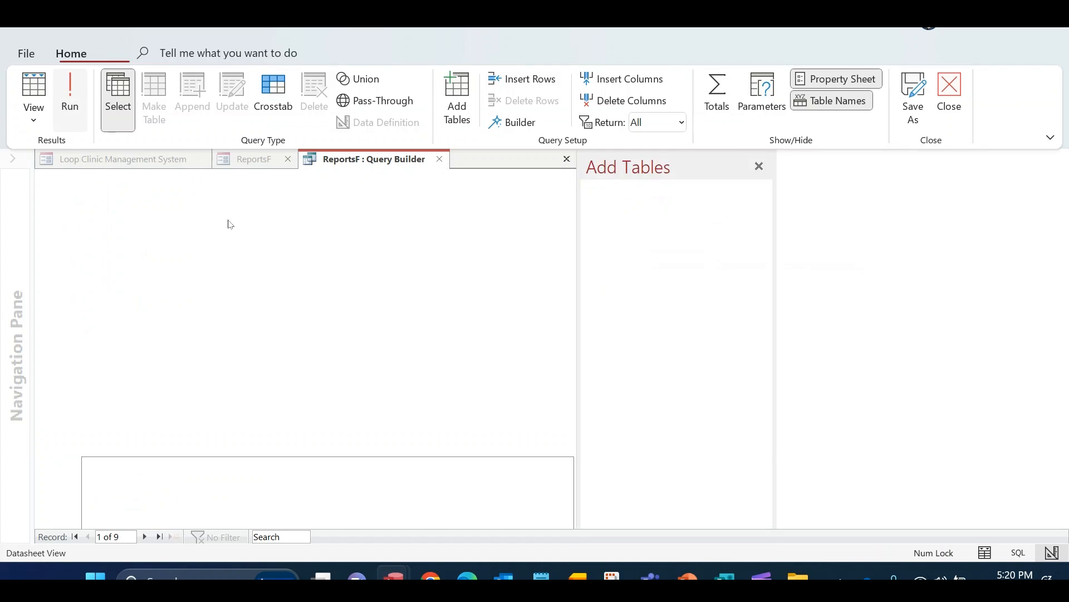
{"action": "right_click", "coordinate": [399, 160]}
{"action": "left_click", "coordinate": [405, 256]}
{"action": "right_click", "coordinate": [246, 468]}
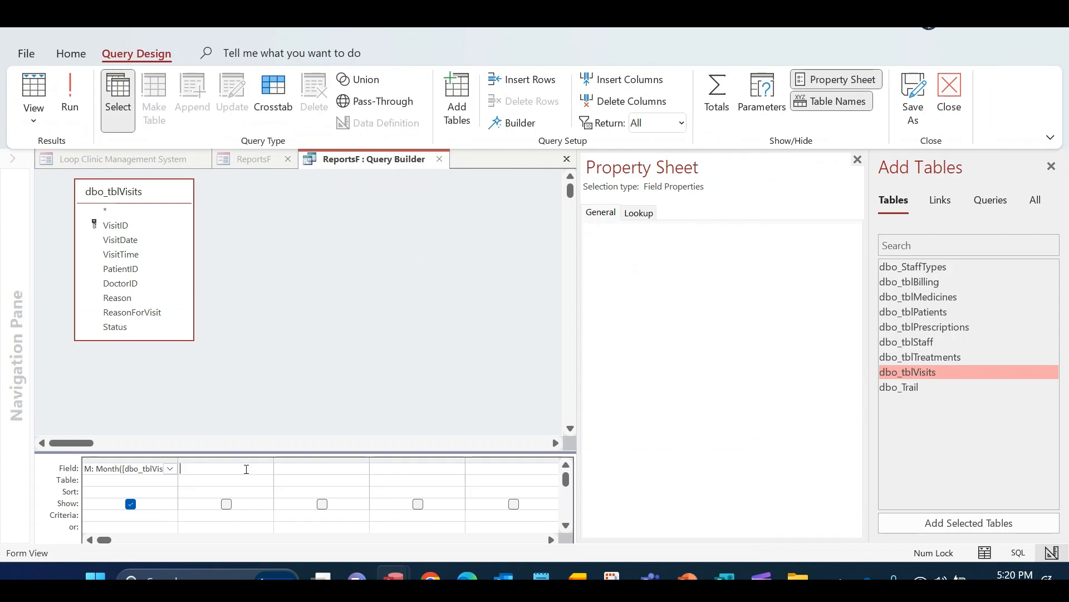
{"action": "left_click", "coordinate": [352, 364]}
{"action": "left_click", "coordinate": [154, 460]}
{"action": "right_click", "coordinate": [222, 468]}
{"action": "left_click", "coordinate": [189, 422]}
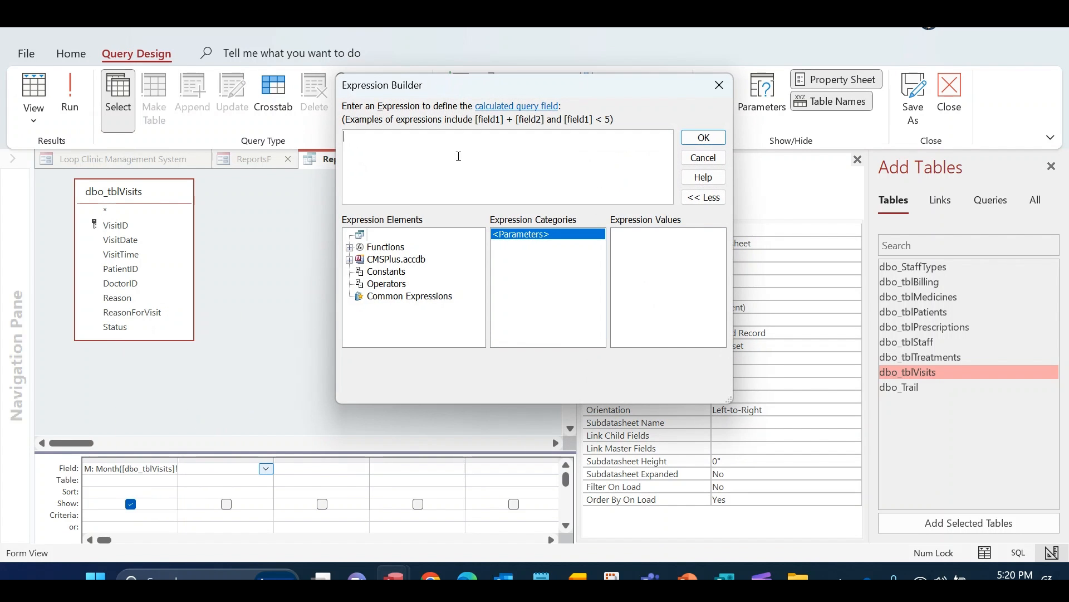
{"action": "left_click", "coordinate": [719, 85]}
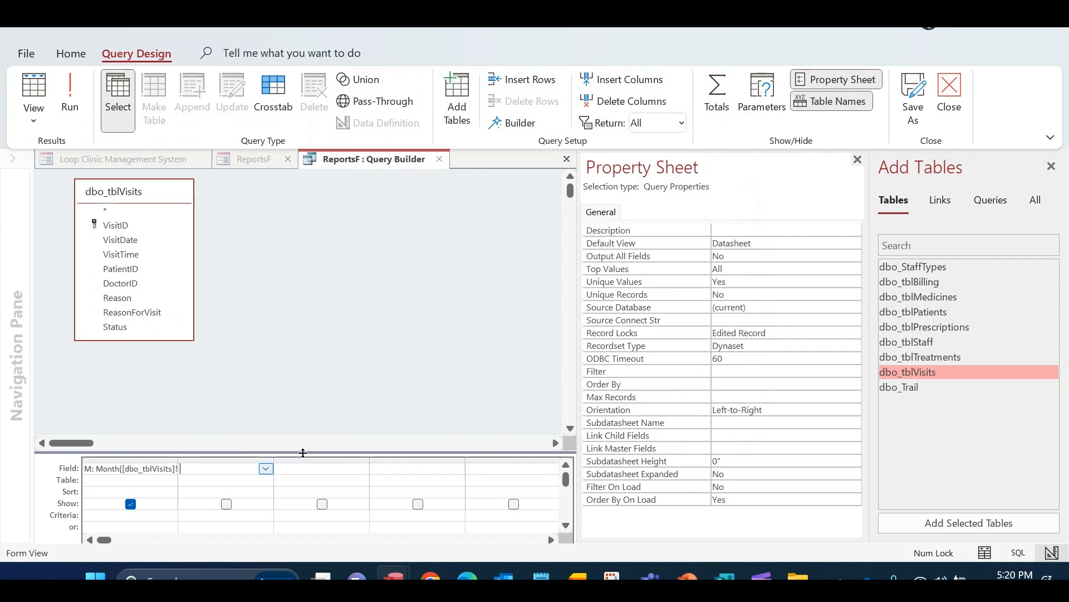
Step: Widen the empty second column of the query grid to make room for a long expression
{"action": "left_click", "coordinate": [334, 459]}
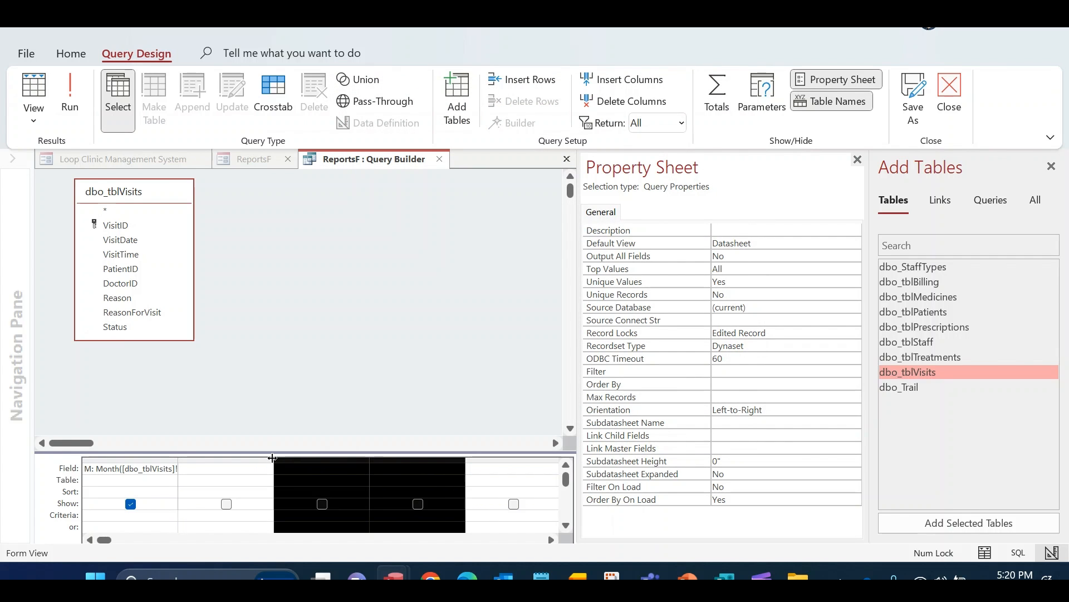
{"action": "left_click_drag", "start_coordinate": [273, 460], "coordinate": [436, 460]}
{"action": "left_click", "coordinate": [234, 475]}
Step: Start a calculated field "Month: Format(" in the query grid's second column and open it in the Expression Builder
{"action": "left_click", "coordinate": [240, 469]}
{"action": "type", "text": "Month"}
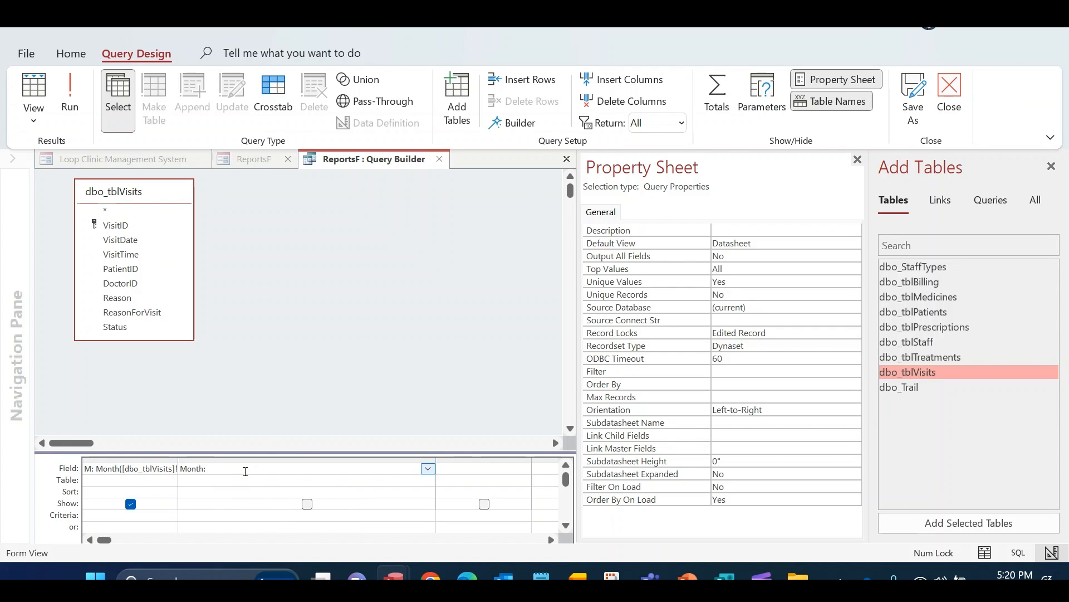
{"action": "type", "text": ": Format("}
{"action": "right_click", "coordinate": [245, 471]}
{"action": "left_click", "coordinate": [229, 420]}
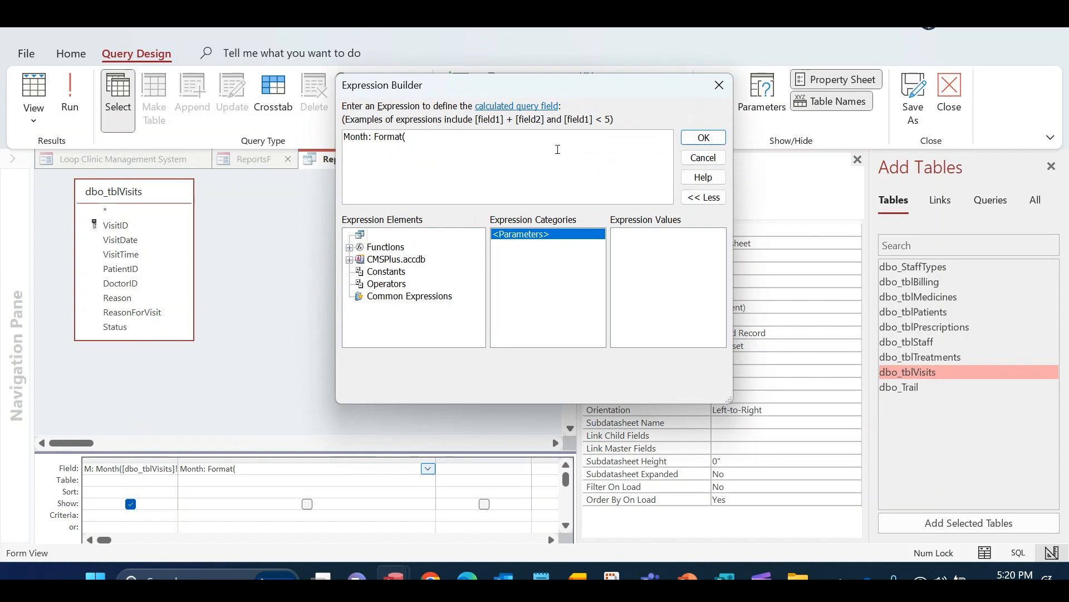
Step: Insert [dbo_tblVisits]![VisitDate] as the first argument of the Format function
{"action": "type", "text": "dbo"}
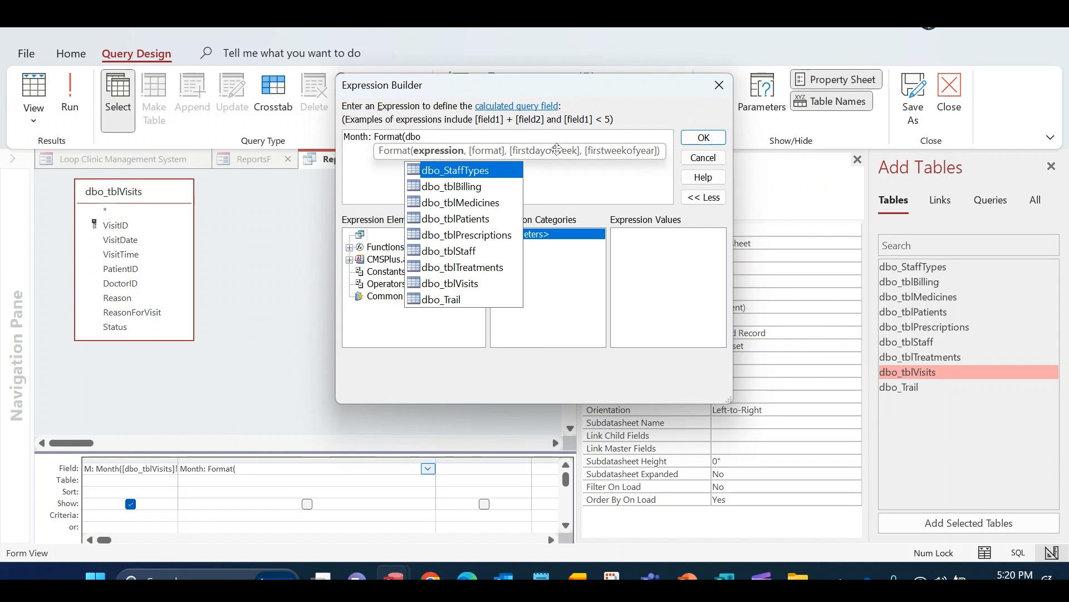
{"action": "key", "text": "Down"}
{"action": "key", "text": "Down"}
{"action": "key", "text": "Down"}
{"action": "key", "text": "Down"}
{"action": "key", "text": "Down"}
{"action": "key", "text": "Down"}
{"action": "key", "text": "Down"}
{"action": "key", "text": "Tab"}
{"action": "type", "text": "!"}
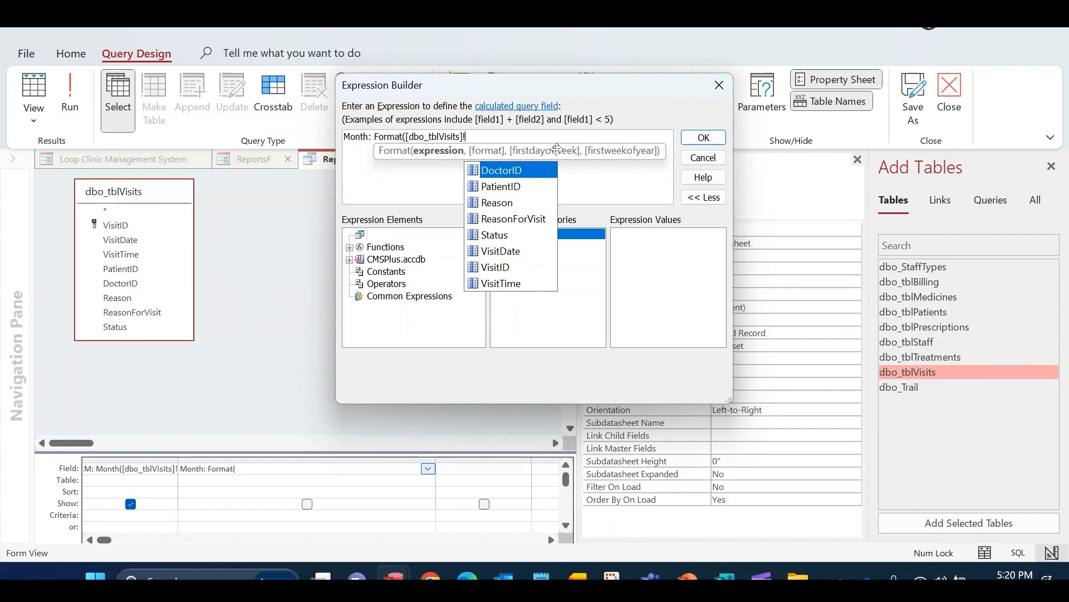
{"action": "key", "text": "Down"}
{"action": "key", "text": "Down"}
{"action": "key", "text": "Down"}
{"action": "key", "text": "Down"}
{"action": "key", "text": "Down"}
{"action": "key", "text": "Tab"}
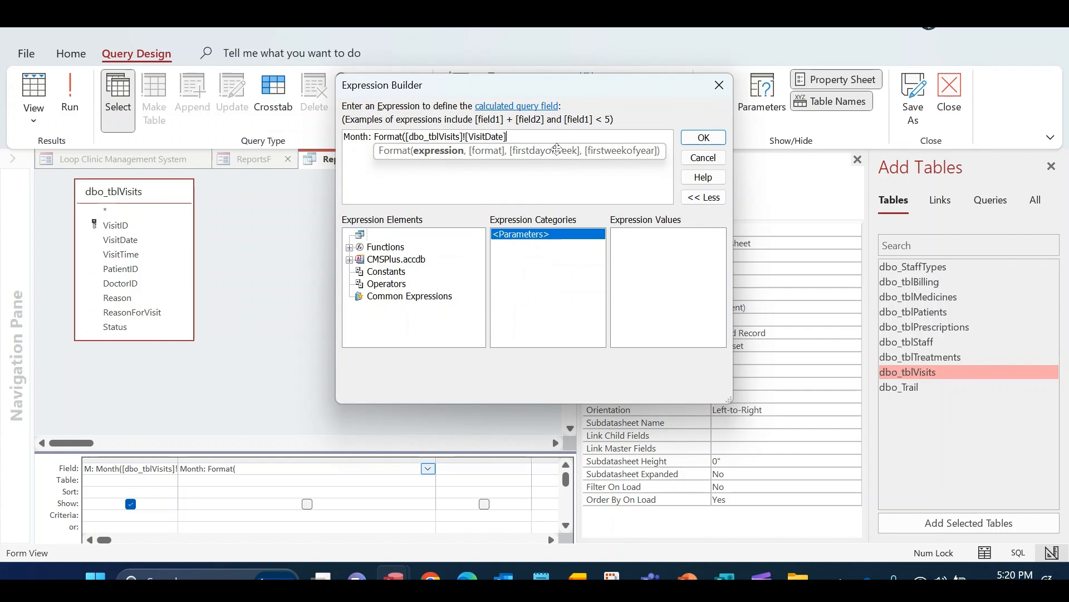
Step: Complete the Format function with "mmmm" as the format argument and accept the expression
{"action": "type", "text": ",\""}
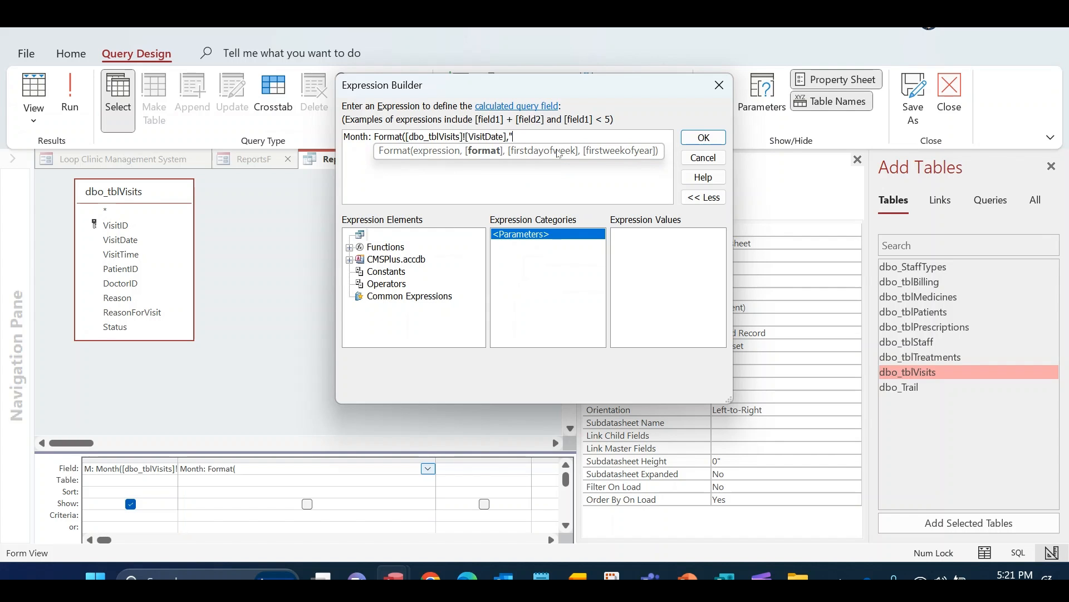
{"action": "type", "text": "mmmm\")"}
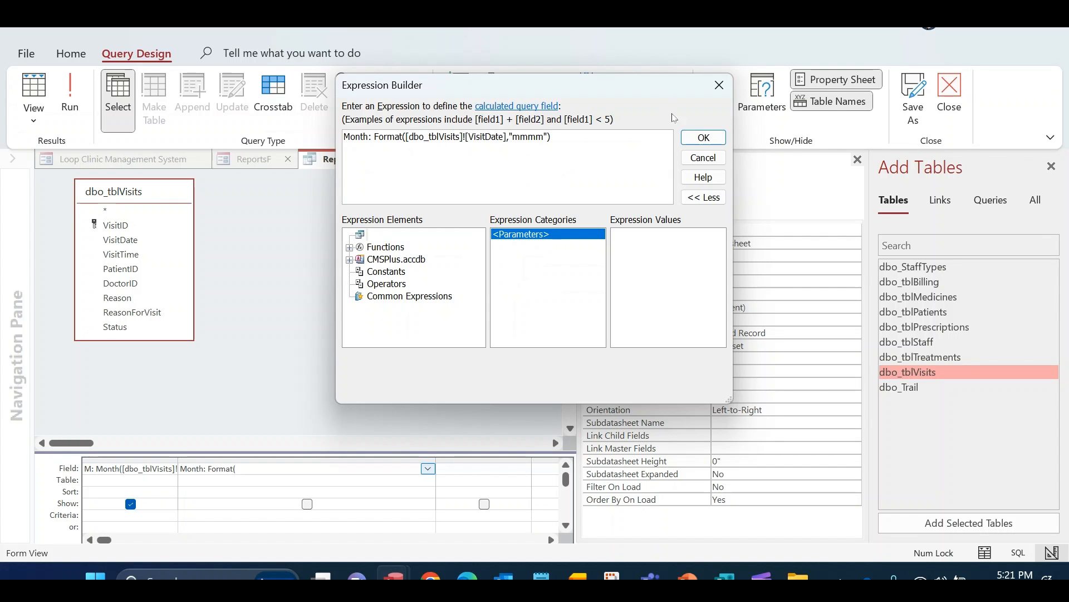
{"action": "left_click", "coordinate": [704, 137]}
Step: Run the query to compare the month names with their month numbers, and return to Design View
{"action": "left_click", "coordinate": [70, 95]}
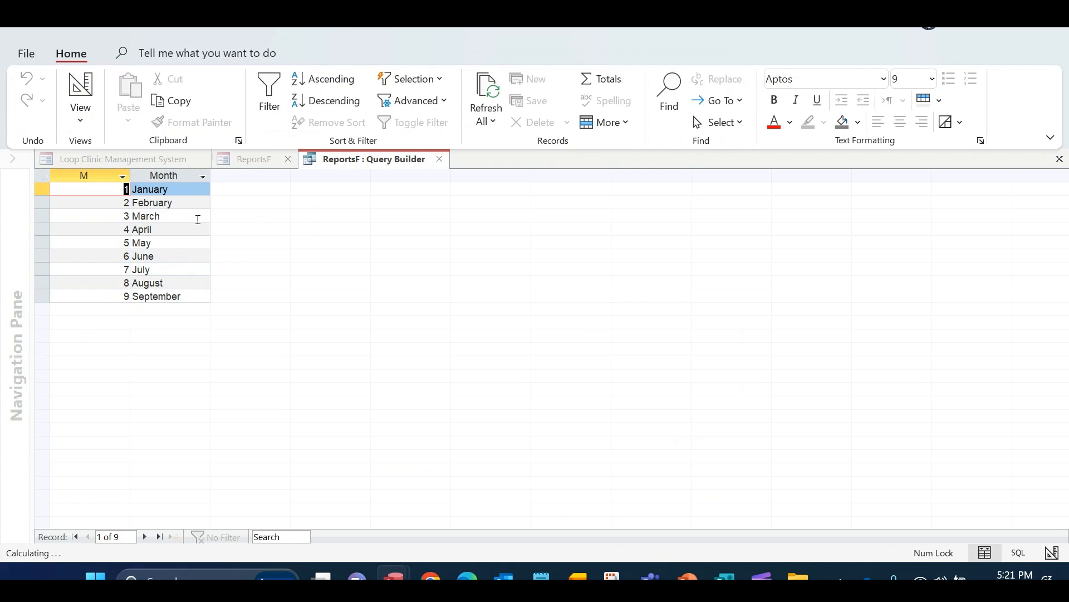
{"action": "left_click", "coordinate": [180, 190]}
{"action": "key", "text": "Down"}
{"action": "key", "text": "Down"}
{"action": "key", "text": "Down"}
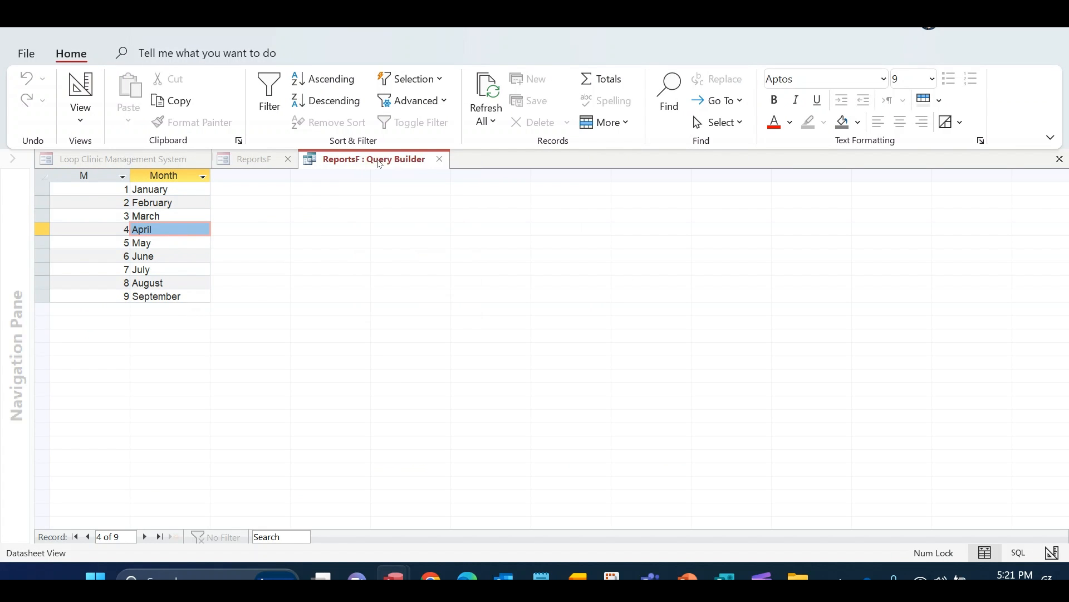
{"action": "right_click", "coordinate": [378, 158]}
{"action": "left_click", "coordinate": [398, 246]}
Step: Sort the M column in ascending order and run the query again
{"action": "left_click", "coordinate": [133, 491]}
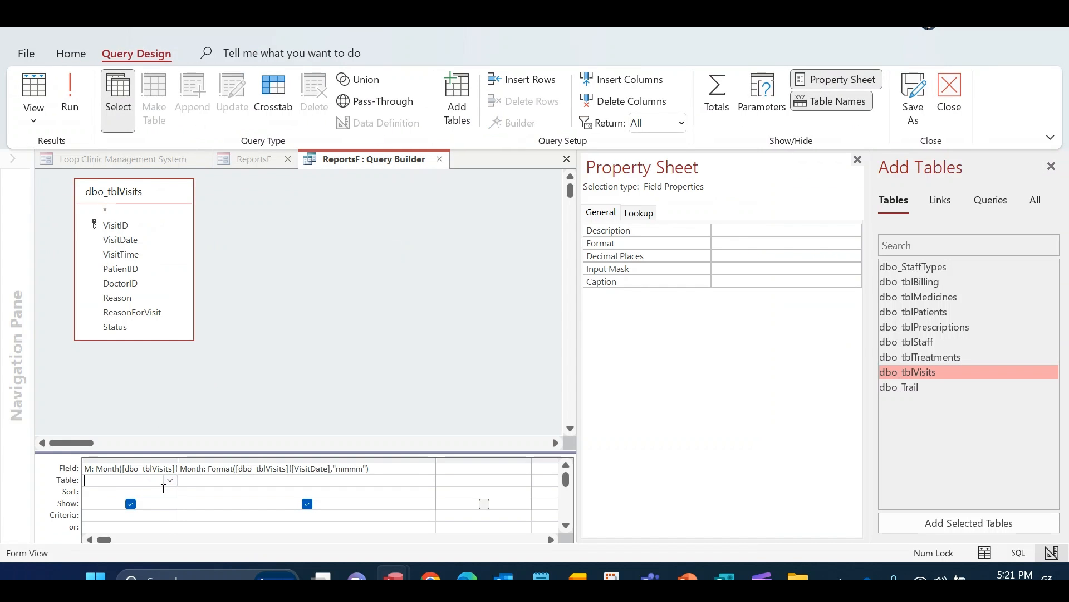
{"action": "left_click", "coordinate": [170, 492]}
{"action": "left_click", "coordinate": [163, 504]}
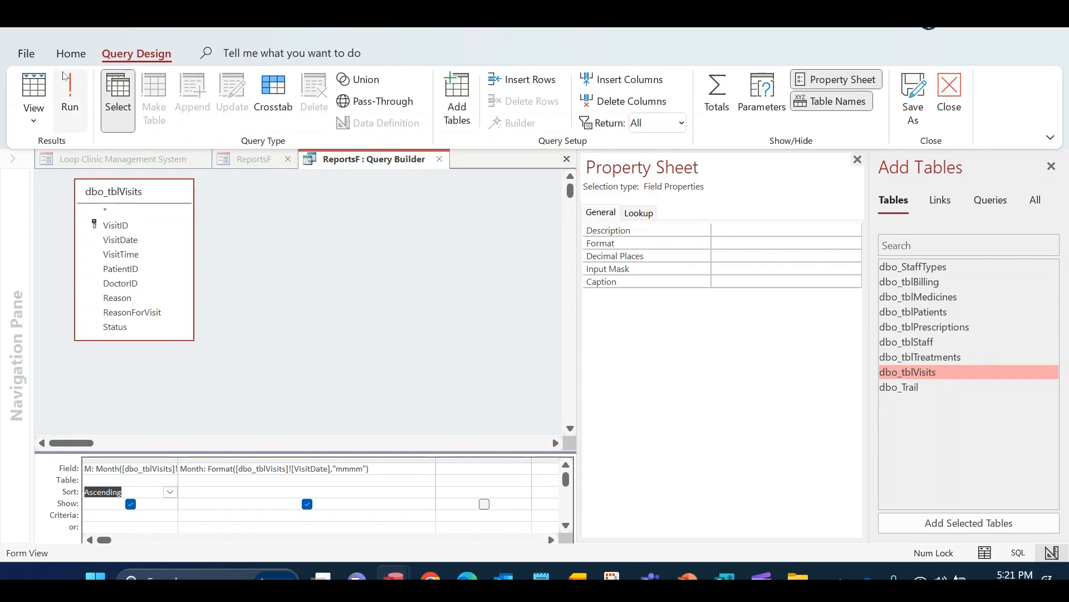
{"action": "left_click", "coordinate": [70, 95]}
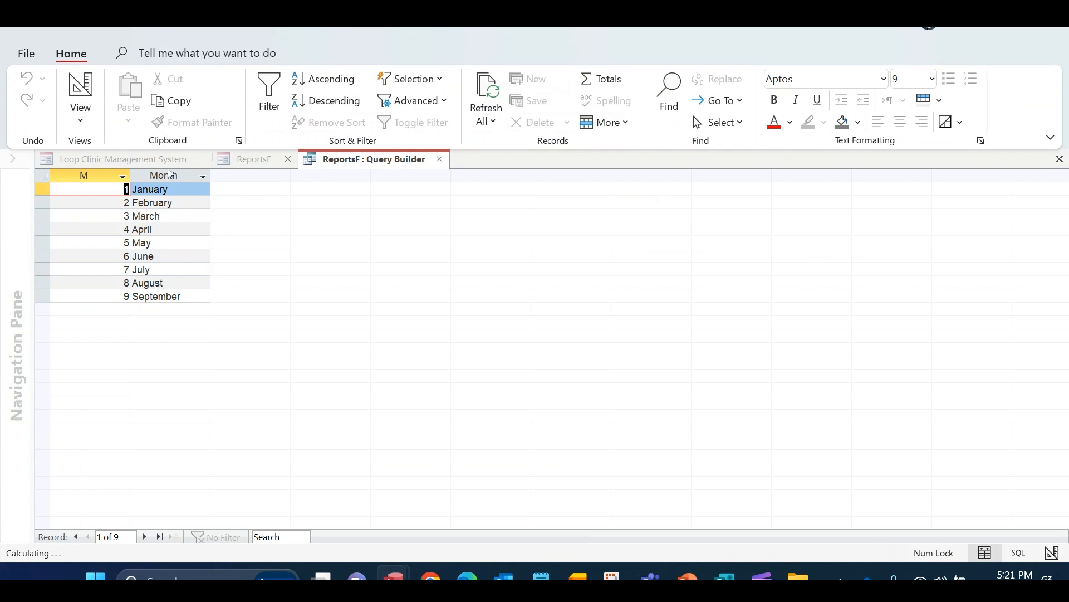
Step: Select the M and Month columns in the results, and close the query builder to return to ReportsF
{"action": "right_click", "coordinate": [341, 160]}
{"action": "right_click", "coordinate": [353, 160]}
{"action": "left_click", "coordinate": [437, 168]}
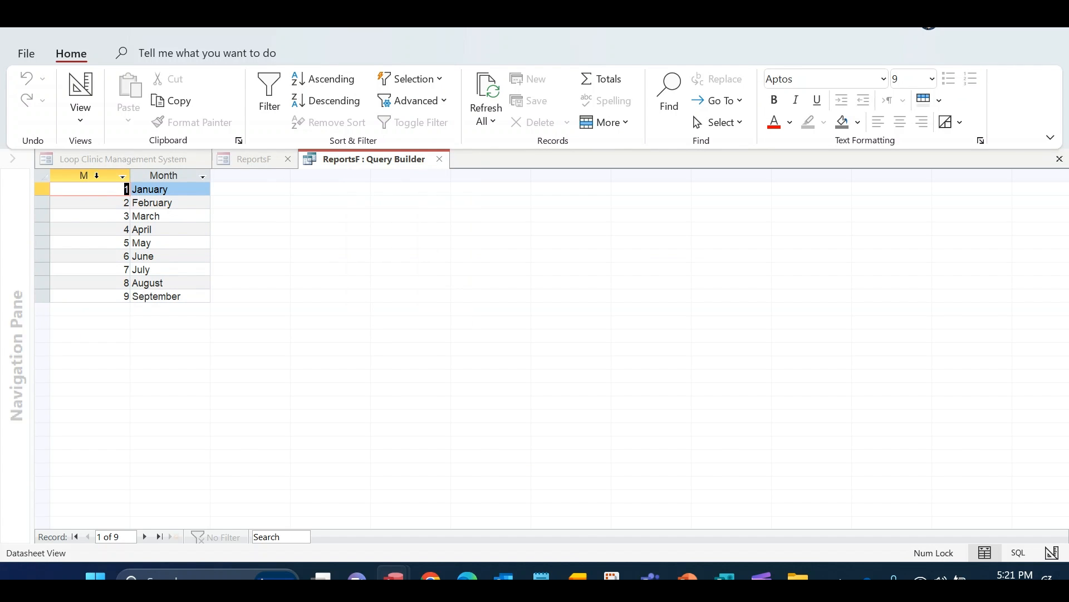
{"action": "left_click_drag", "start_coordinate": [97, 174], "coordinate": [164, 175]}
{"action": "left_click", "coordinate": [439, 158]}
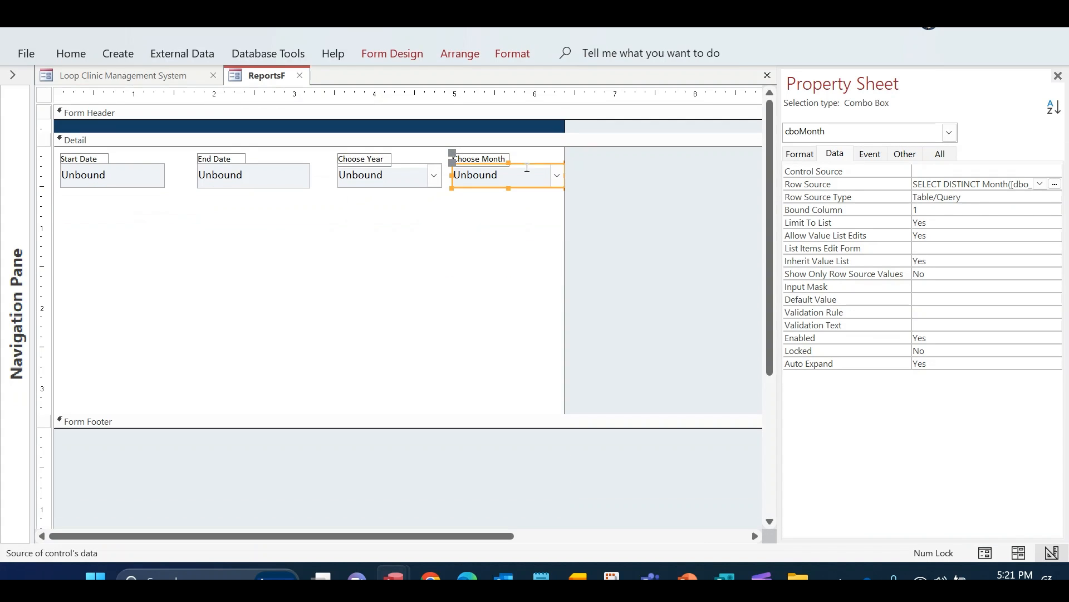
Step: Check the column count and widths of cboMonth, and widen the ReportsF form to about 6.5 inches
{"action": "left_click", "coordinate": [808, 156]}
{"action": "left_click", "coordinate": [927, 210]}
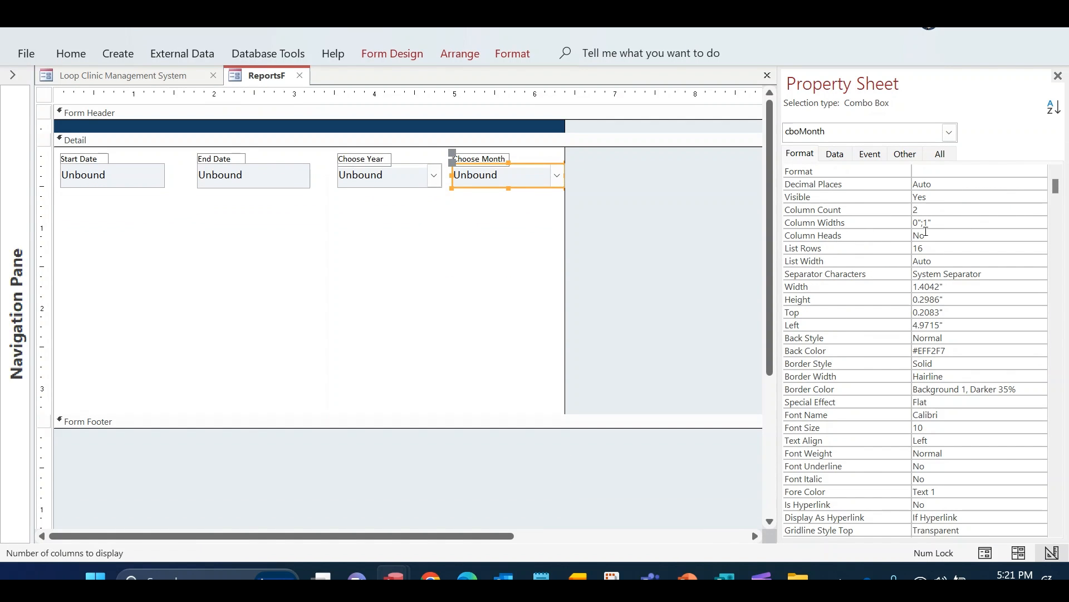
{"action": "left_click_drag", "start_coordinate": [563, 252], "coordinate": [574, 252]}
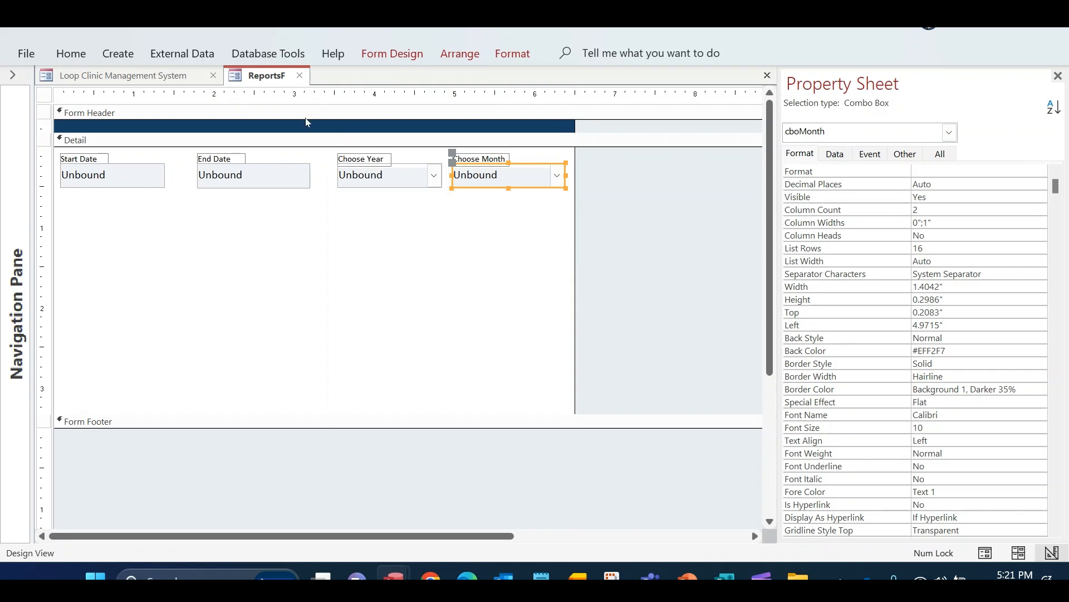
Step: Show ReportsF in Form View and test its lists by choosing February, then May as the month and 2024 as the year
{"action": "right_click", "coordinate": [259, 80]}
{"action": "left_click", "coordinate": [313, 164]}
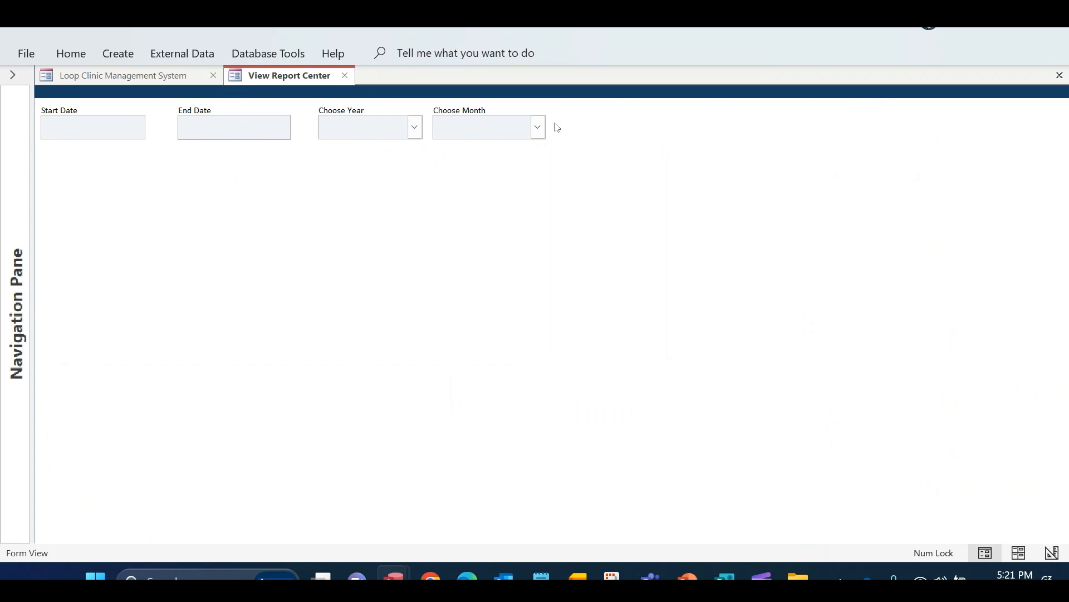
{"action": "left_click", "coordinate": [537, 128]}
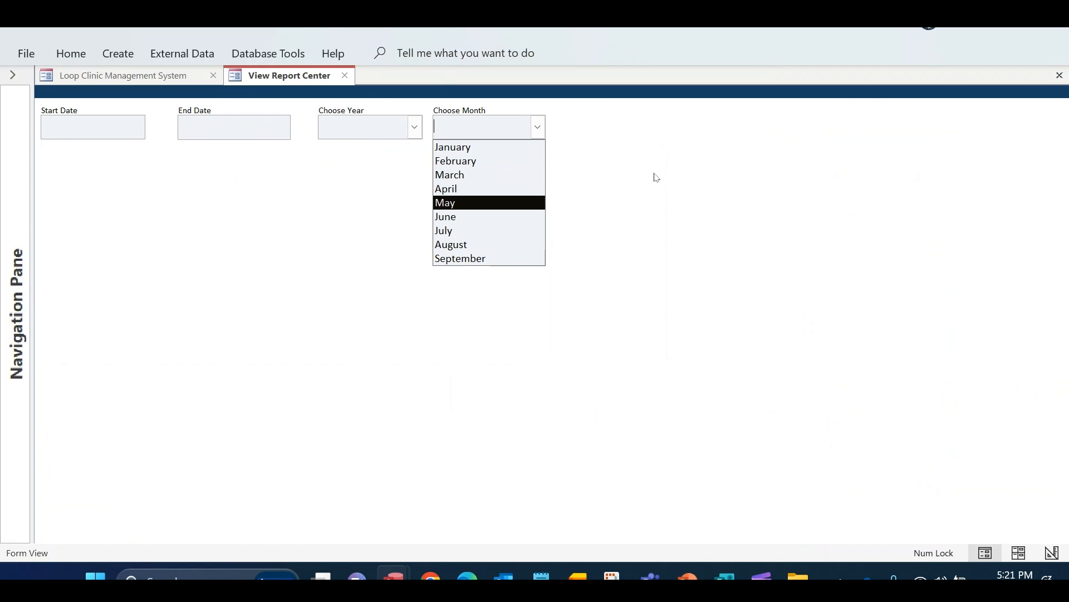
{"action": "left_click", "coordinate": [474, 161]}
{"action": "left_click", "coordinate": [537, 128]}
{"action": "left_click", "coordinate": [501, 202]}
{"action": "left_click", "coordinate": [415, 130]}
{"action": "left_click", "coordinate": [394, 161]}
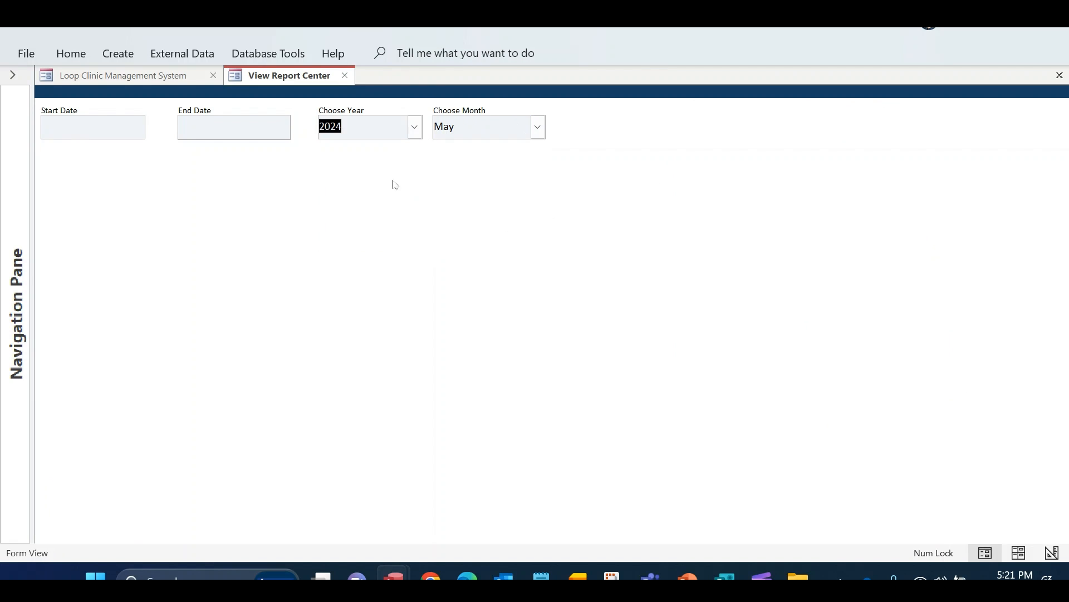
Step: Expand the list of database objects and open the VisitsQ query
{"action": "left_click", "coordinate": [12, 75]}
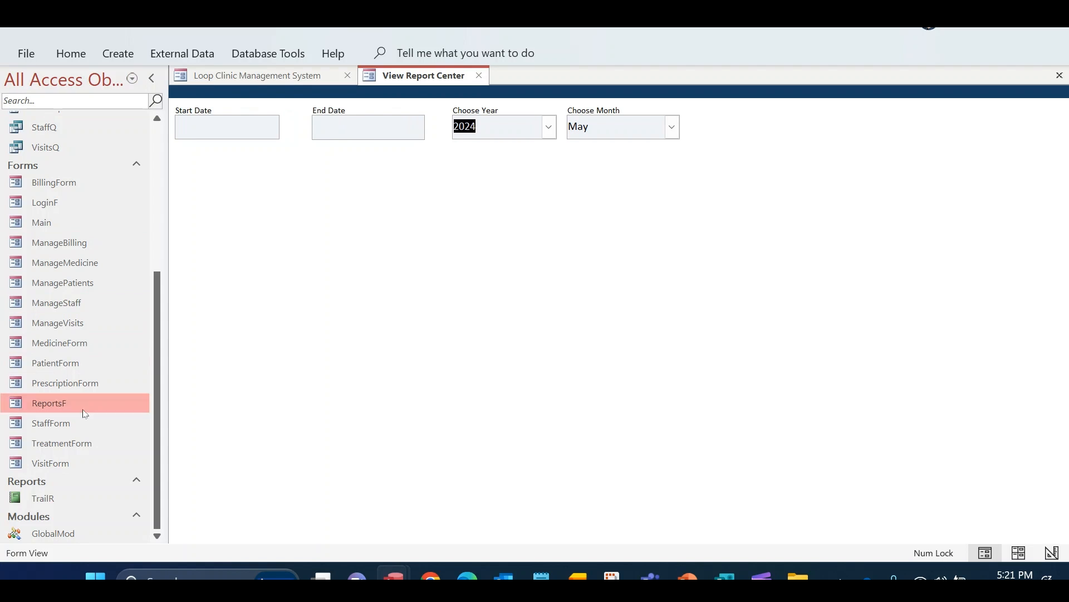
{"action": "scroll", "coordinate": [89, 446], "scroll_direction": "up", "scroll_amount": 4}
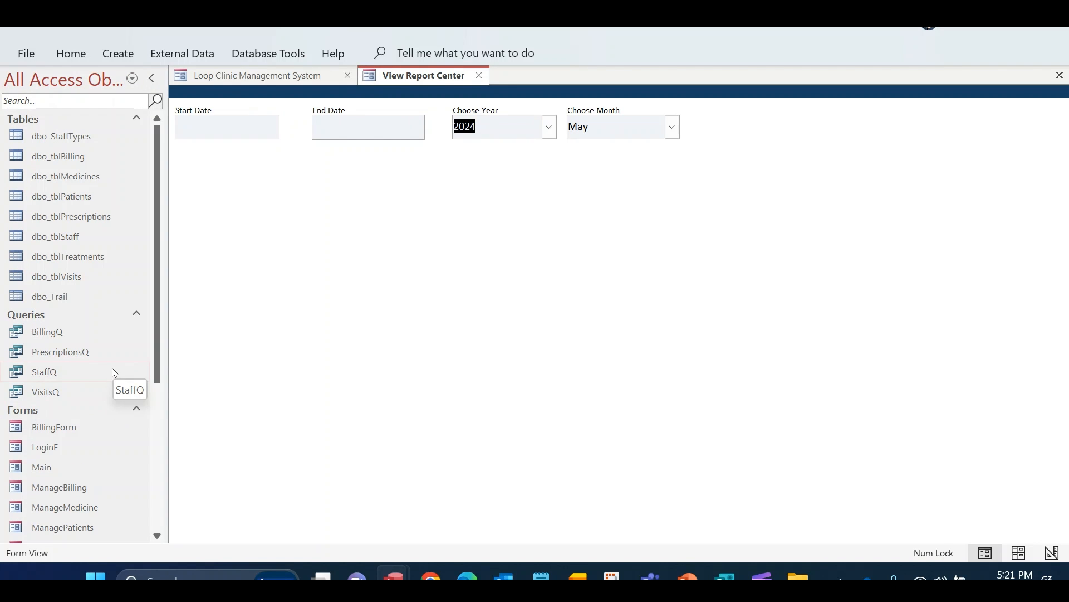
{"action": "double_click", "coordinate": [71, 393]}
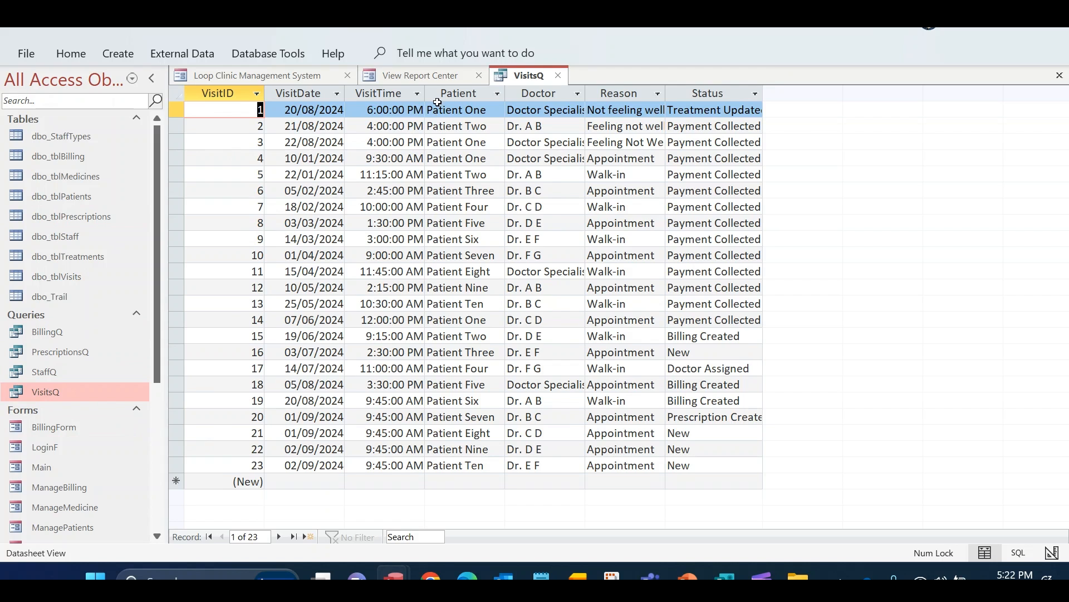
Step: Fit the Patient, Doctor, Reason and Status columns of VisitsQ to their contents
{"action": "double_click", "coordinate": [506, 96]}
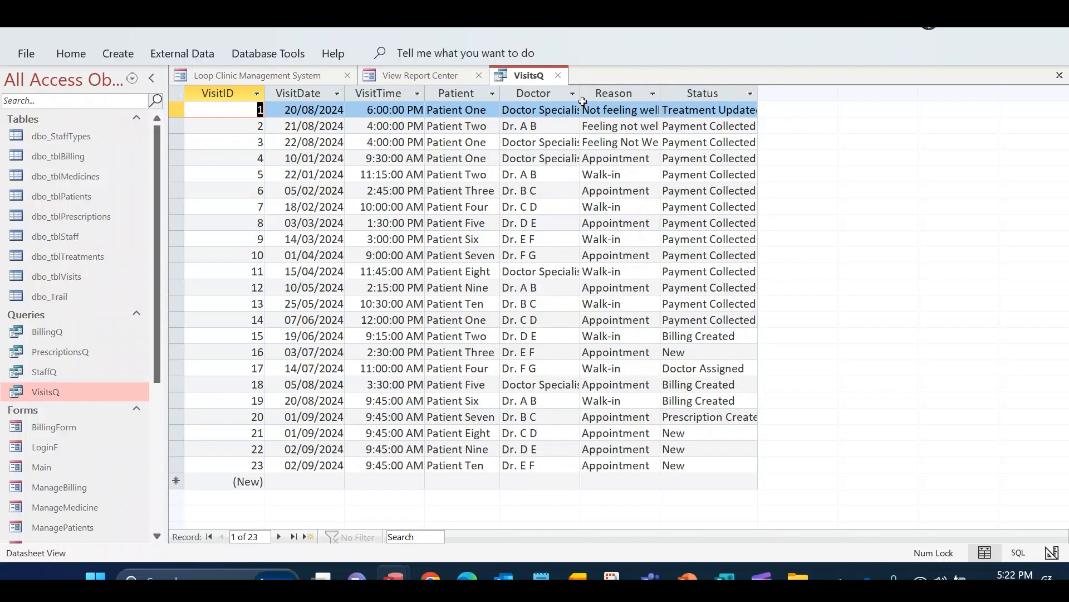
{"action": "double_click", "coordinate": [581, 96]}
{"action": "double_click", "coordinate": [674, 97]}
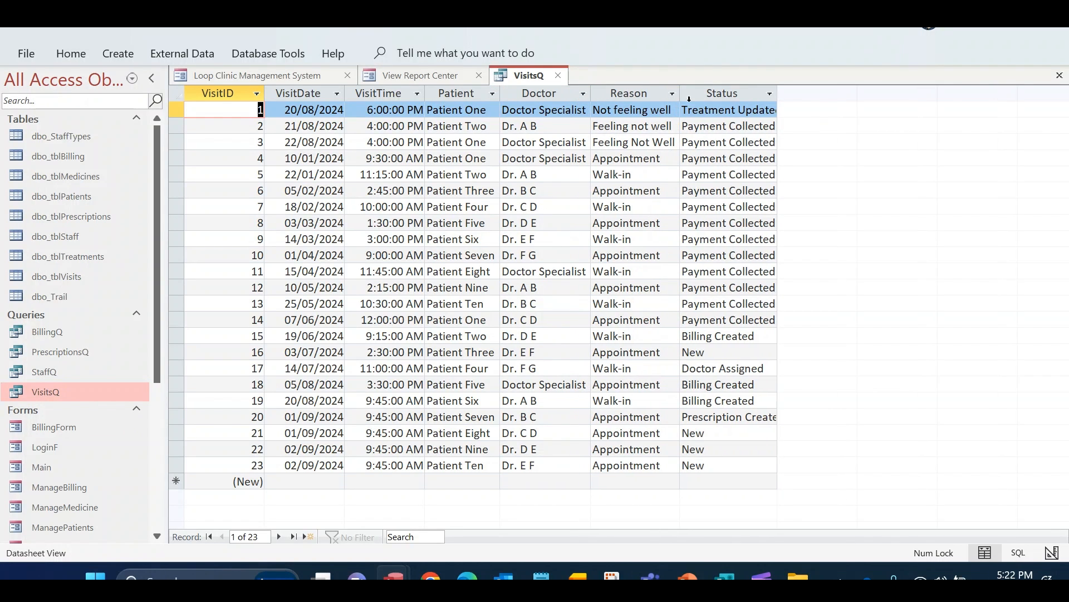
{"action": "double_click", "coordinate": [778, 97]}
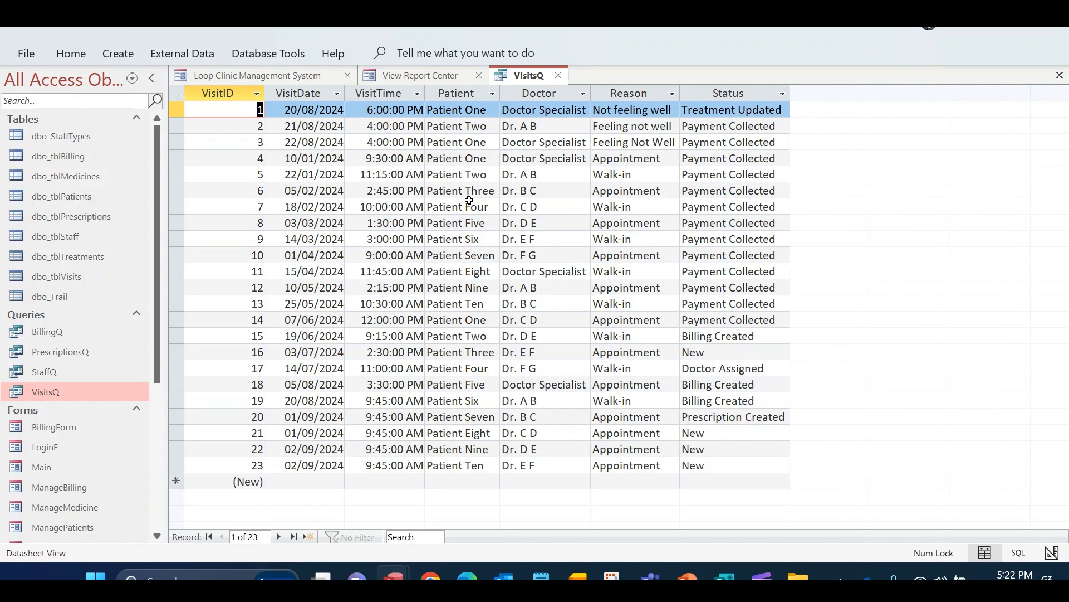
Step: Inspect the tables and fields of VisitsQ in Design View, then return to the datasheet and review the Status values
{"action": "left_click", "coordinate": [296, 111]}
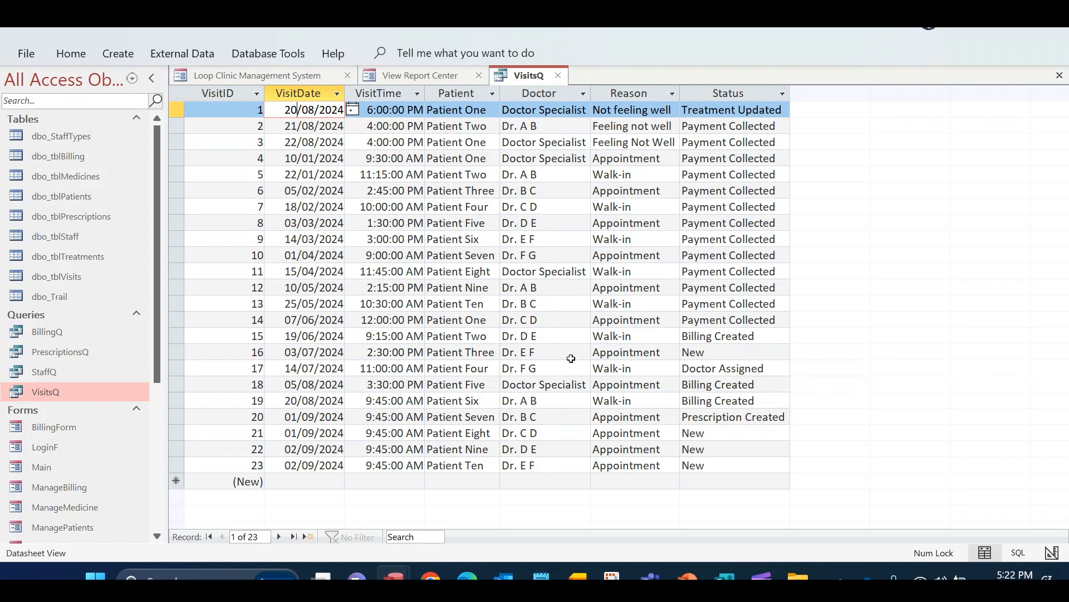
{"action": "right_click", "coordinate": [528, 76]}
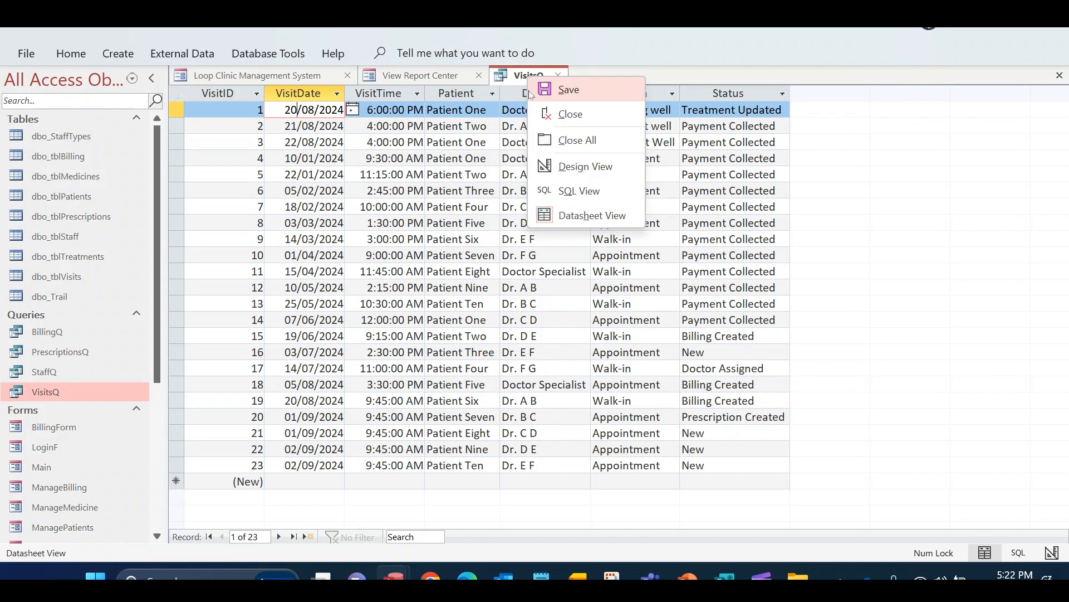
{"action": "left_click", "coordinate": [564, 175]}
{"action": "left_click", "coordinate": [859, 75]}
{"action": "left_click_drag", "start_coordinate": [683, 527], "coordinate": [666, 356]}
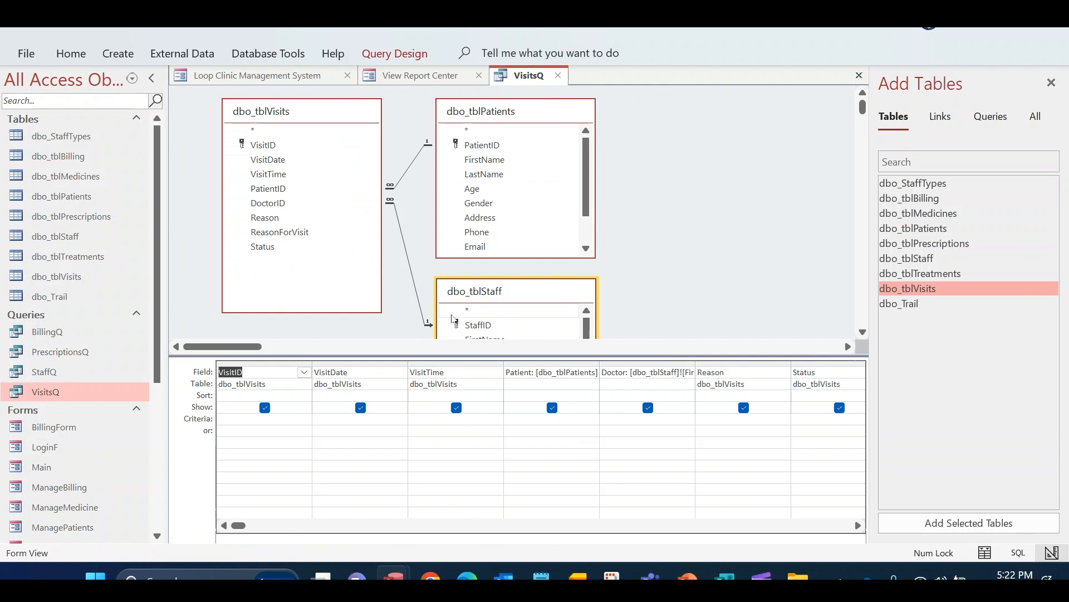
{"action": "right_click", "coordinate": [778, 267]}
{"action": "left_click", "coordinate": [718, 294]}
{"action": "left_click", "coordinate": [758, 129]}
{"action": "left_click", "coordinate": [749, 178]}
{"action": "left_click", "coordinate": [754, 256]}
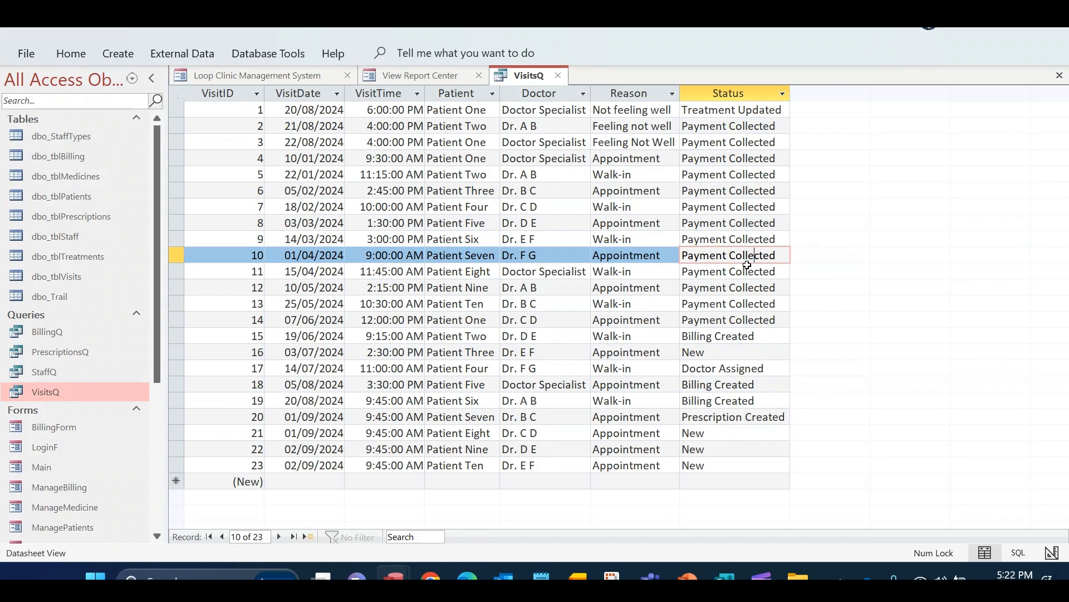
Step: Copy the Reason "Appointment" from visit 4 into the Reason of visits 3 and 2
{"action": "double_click", "coordinate": [666, 157]}
{"action": "key", "text": "Up"}
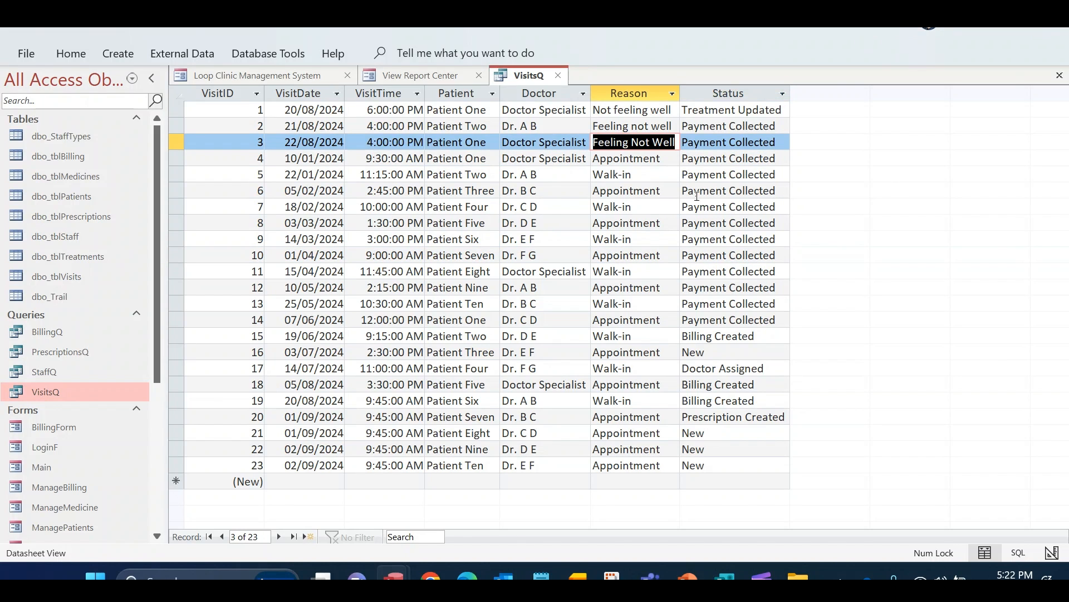
{"action": "key", "text": "Up"}
{"action": "key", "text": "Down"}
{"action": "key", "text": "Down"}
{"action": "key", "text": "ctrl+c"}
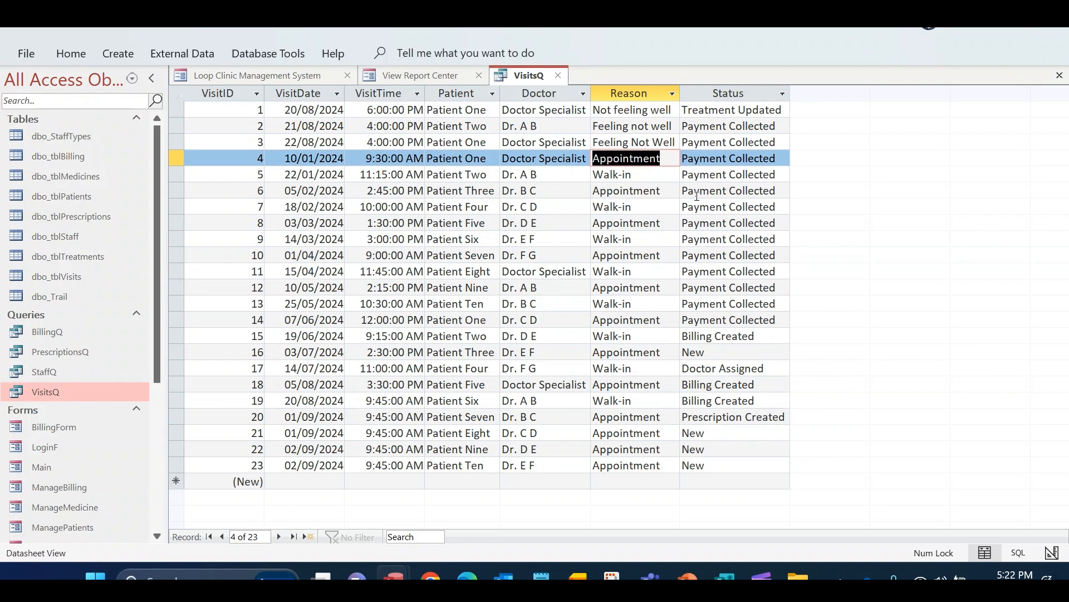
{"action": "key", "text": "Up"}
{"action": "key", "text": "ctrl+v"}
{"action": "key", "text": "Up"}
{"action": "key", "text": "ctrl+v"}
Step: Set the Reason of visit 1 to Walk-In and save the record
{"action": "key", "text": "Up"}
{"action": "type", "text": "Wa"}
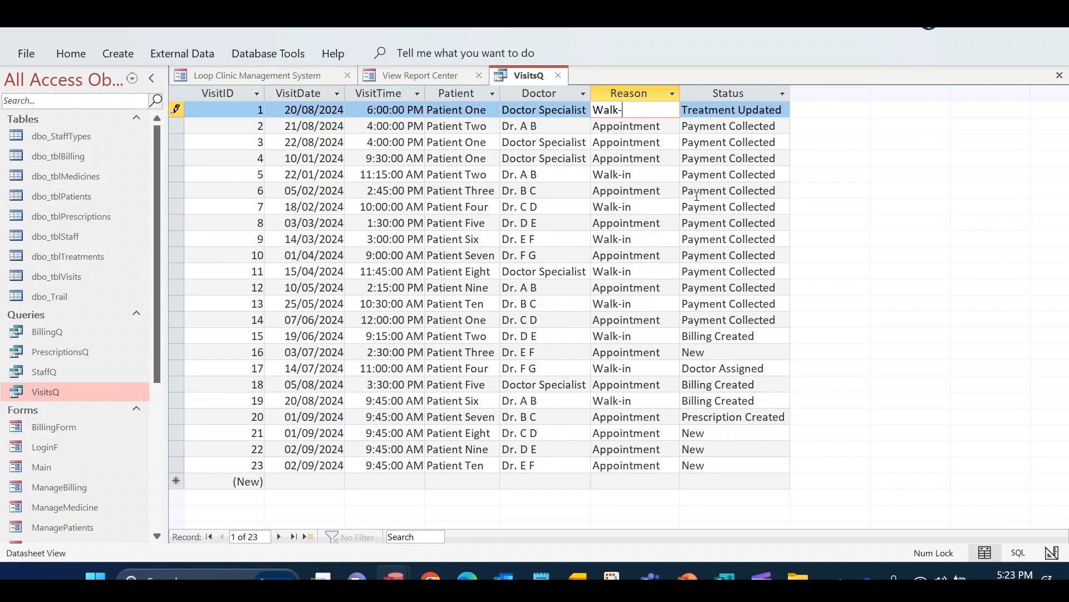
{"action": "key", "text": "Down"}
{"action": "key", "text": "Down"}
{"action": "key", "text": "Down"}
{"action": "key", "text": "Down"}
{"action": "key", "text": "Down"}
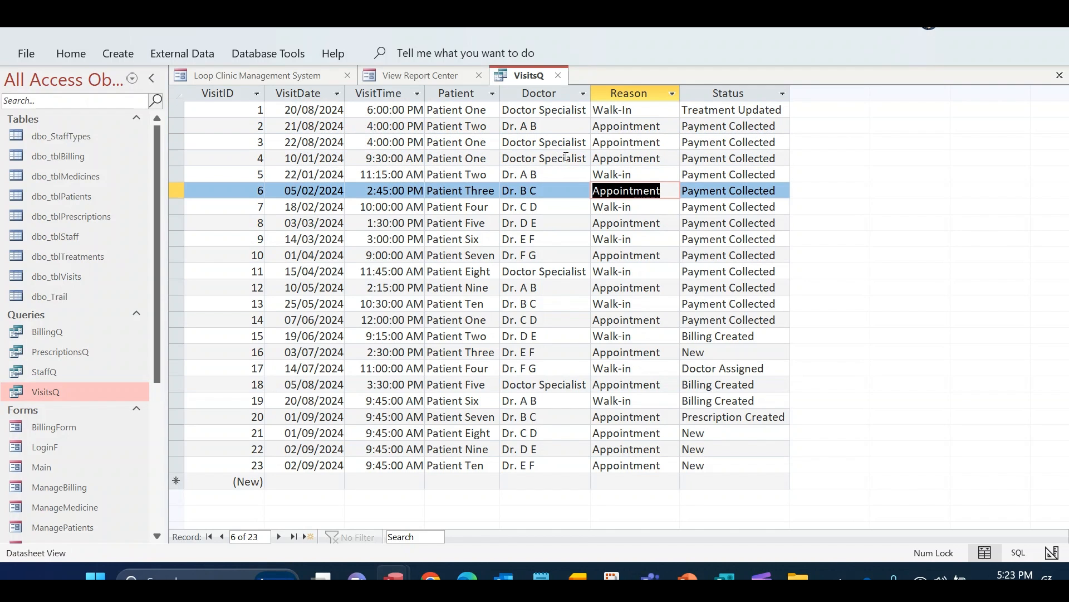
{"action": "right_click", "coordinate": [516, 74]}
{"action": "key", "text": "Escape"}
{"action": "right_click", "coordinate": [533, 79]}
{"action": "key", "text": "Escape"}
Step: Create a new blank report in Design View
{"action": "left_click", "coordinate": [117, 54]}
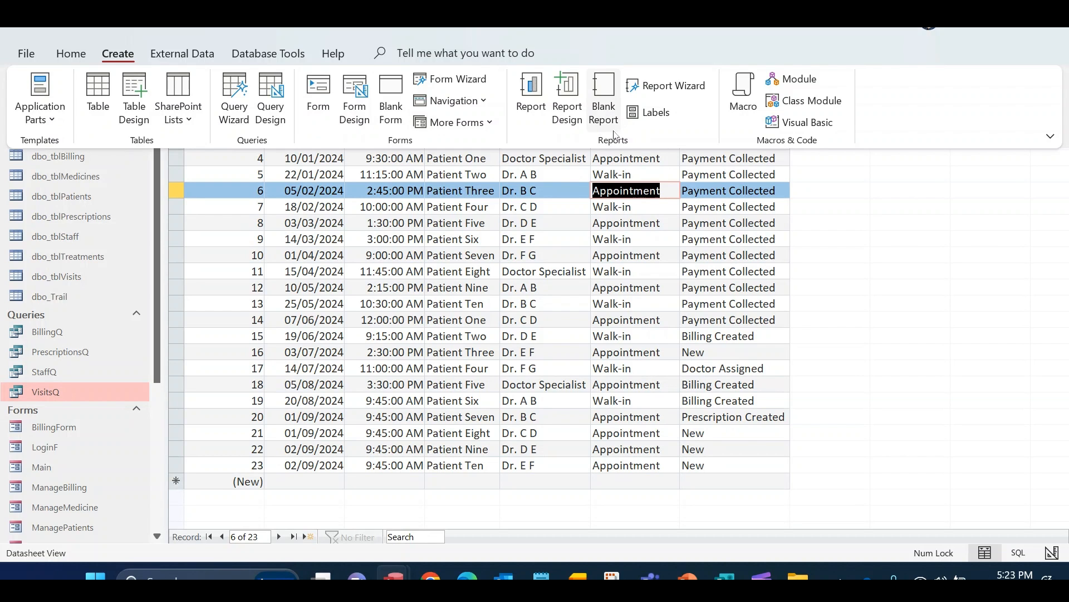
{"action": "left_click", "coordinate": [568, 111]}
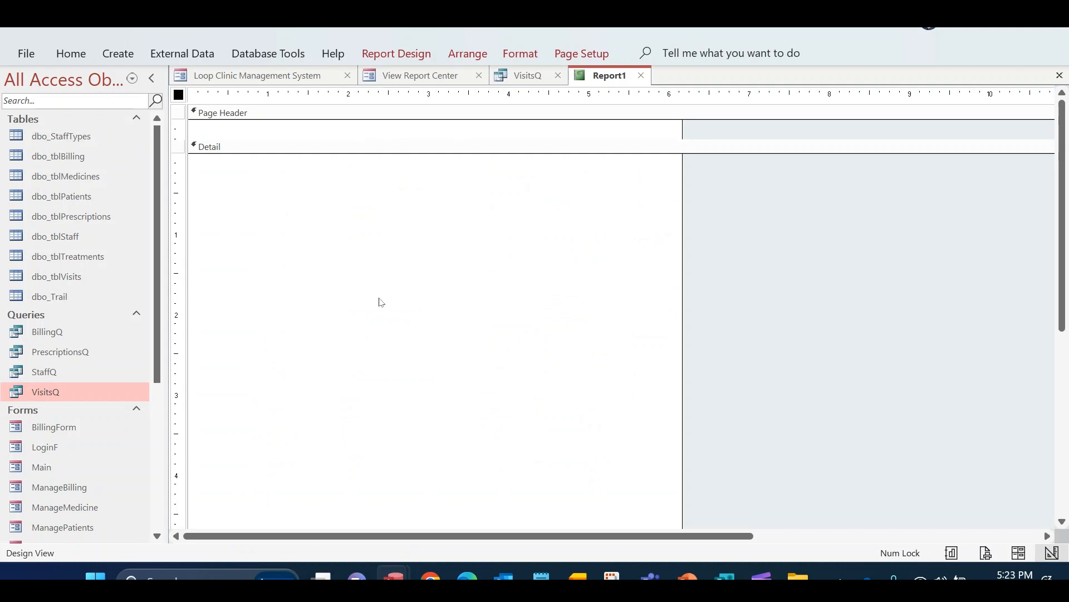
Step: Set the new report's Pop Up and Modal properties to Yes
{"action": "scroll", "coordinate": [381, 302], "scroll_direction": "down", "scroll_amount": 3}
{"action": "scroll", "coordinate": [420, 329], "scroll_direction": "up", "scroll_amount": 3}
{"action": "left_click", "coordinate": [420, 49]}
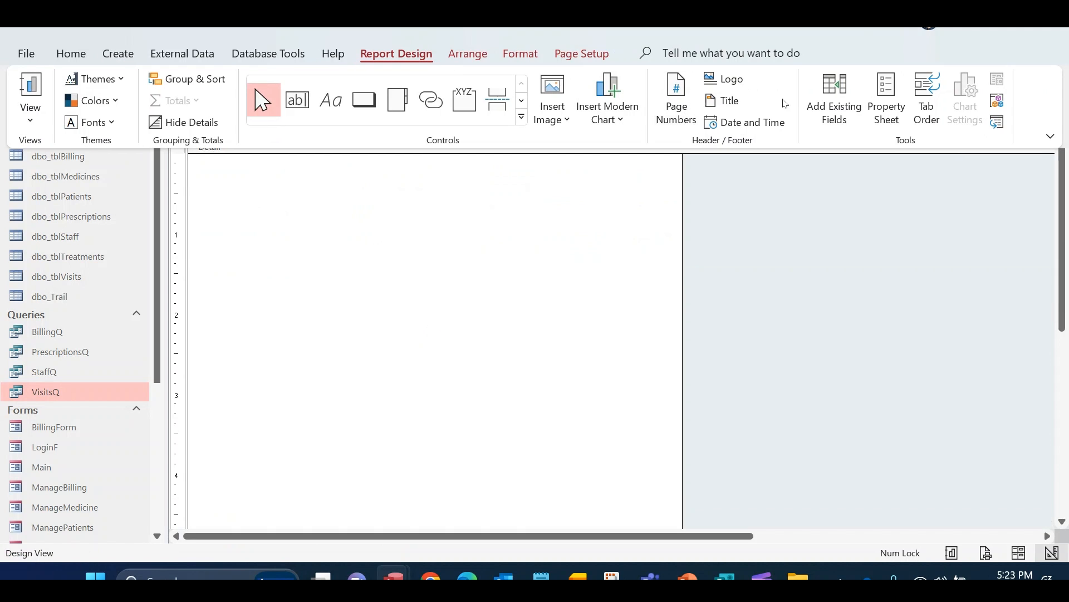
{"action": "left_click", "coordinate": [886, 95]}
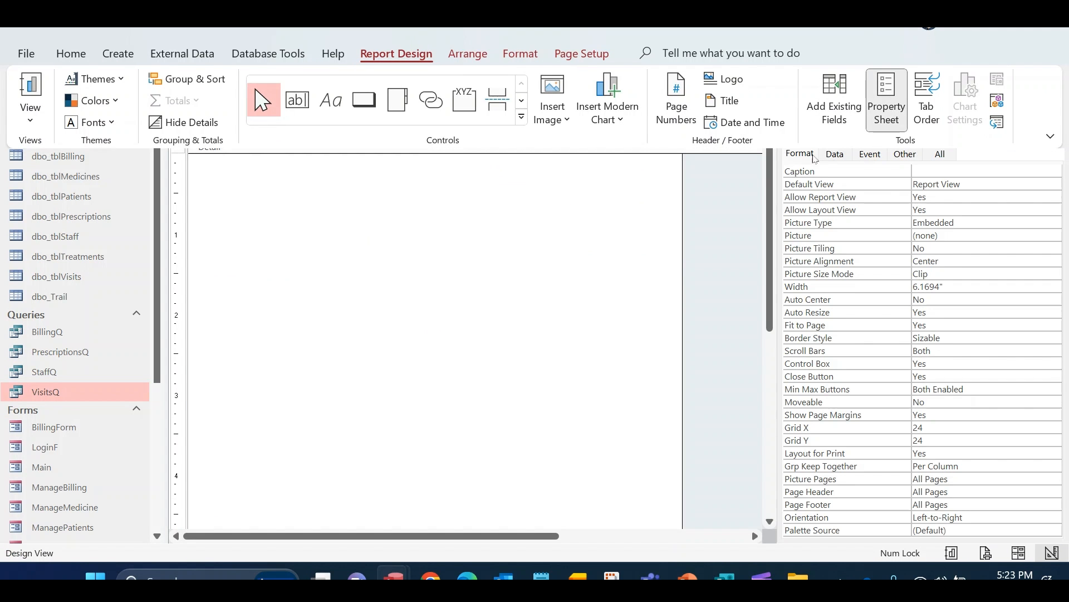
{"action": "left_click", "coordinate": [905, 154]}
{"action": "double_click", "coordinate": [945, 171]}
{"action": "double_click", "coordinate": [940, 184]}
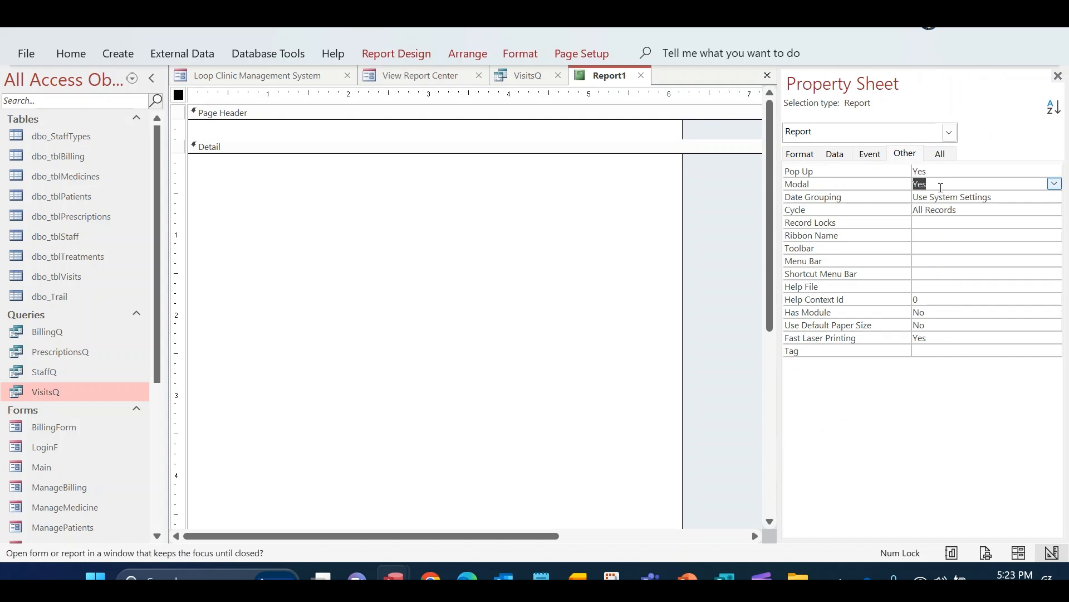
Step: Set the report's Auto Center to Yes, Scroll Bars to Vertical Only, Min Max Buttons to None and Show Page Margins to No
{"action": "left_click", "coordinate": [805, 154]}
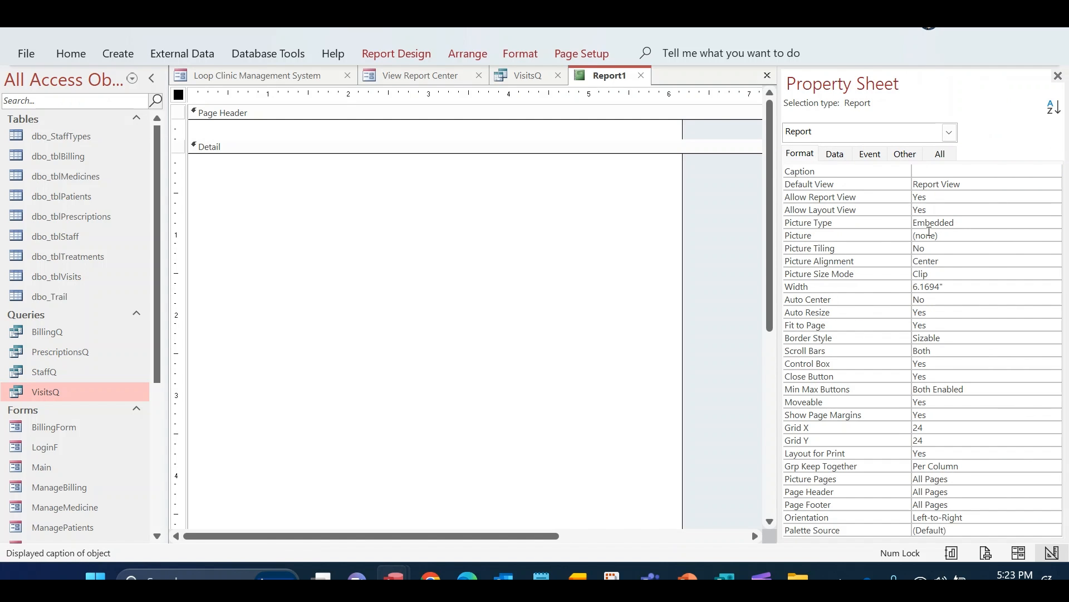
{"action": "double_click", "coordinate": [940, 300]}
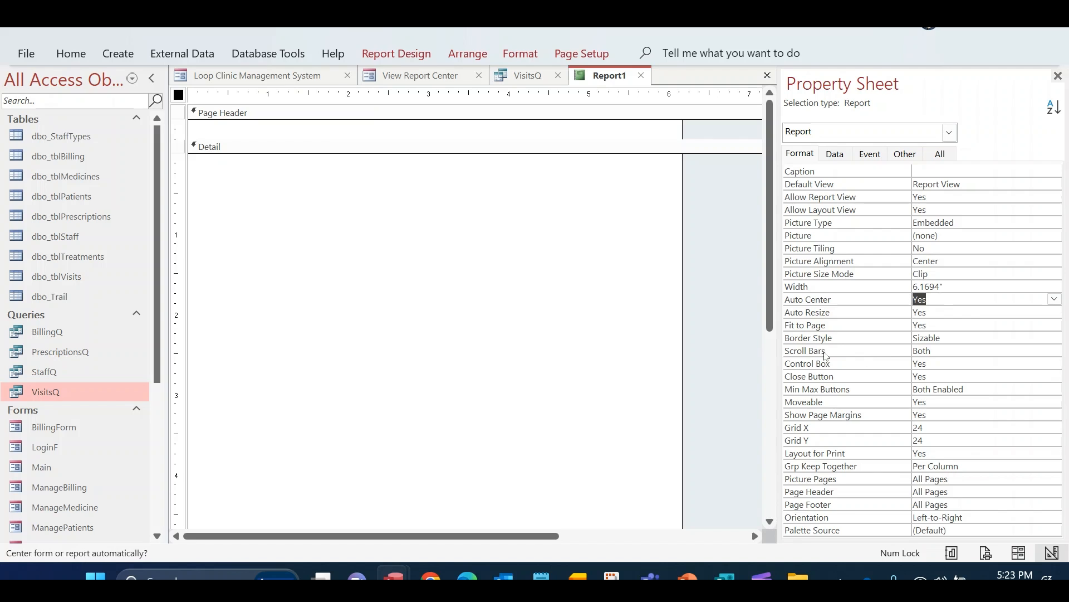
{"action": "left_click", "coordinate": [957, 355]}
{"action": "type", "text": "vertical Only"}
{"action": "key", "text": "Return"}
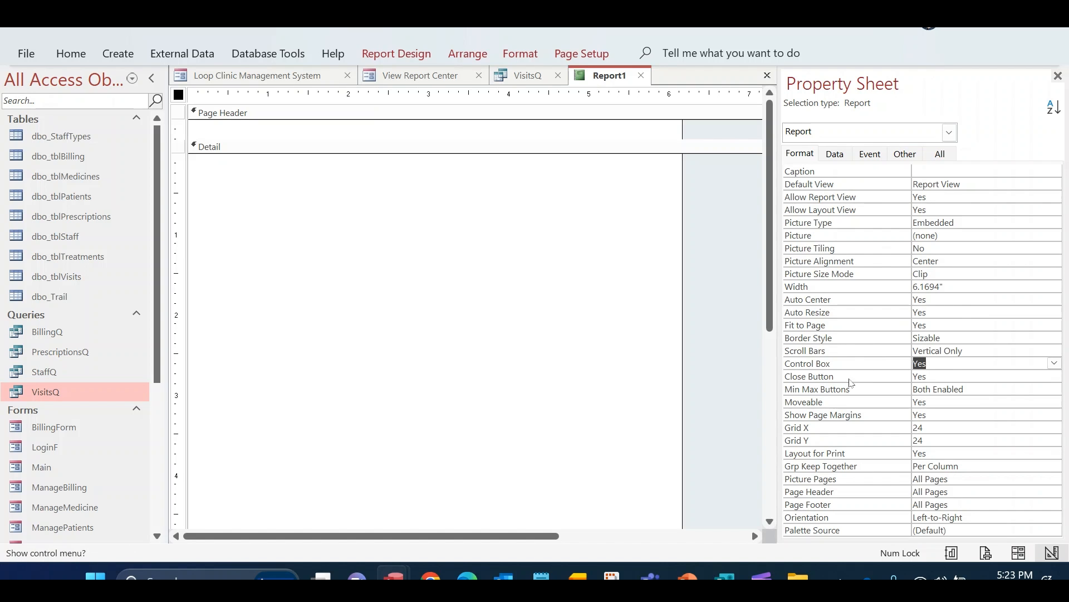
{"action": "double_click", "coordinate": [999, 392]}
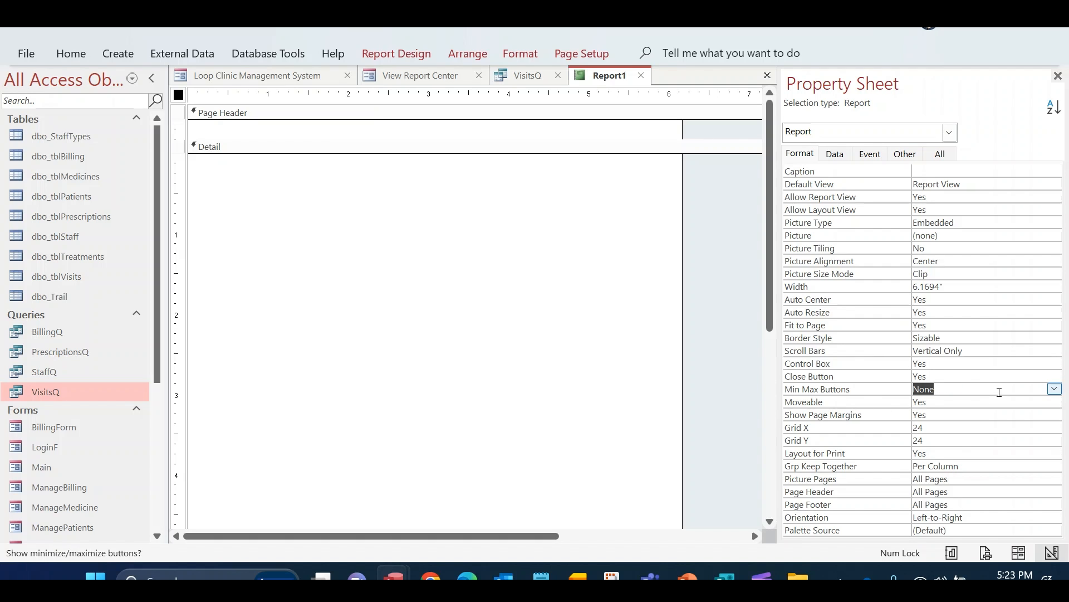
{"action": "double_click", "coordinate": [941, 418]}
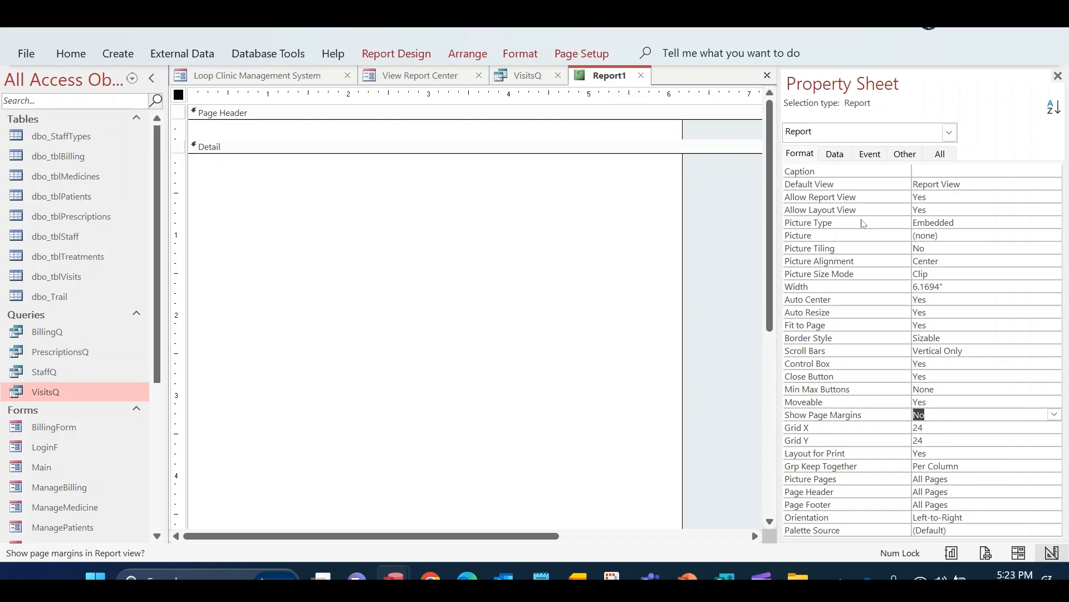
Step: Save the report as VisitsR
{"action": "right_click", "coordinate": [608, 77]}
{"action": "left_click", "coordinate": [614, 86]}
{"action": "type", "text": "Visits"}
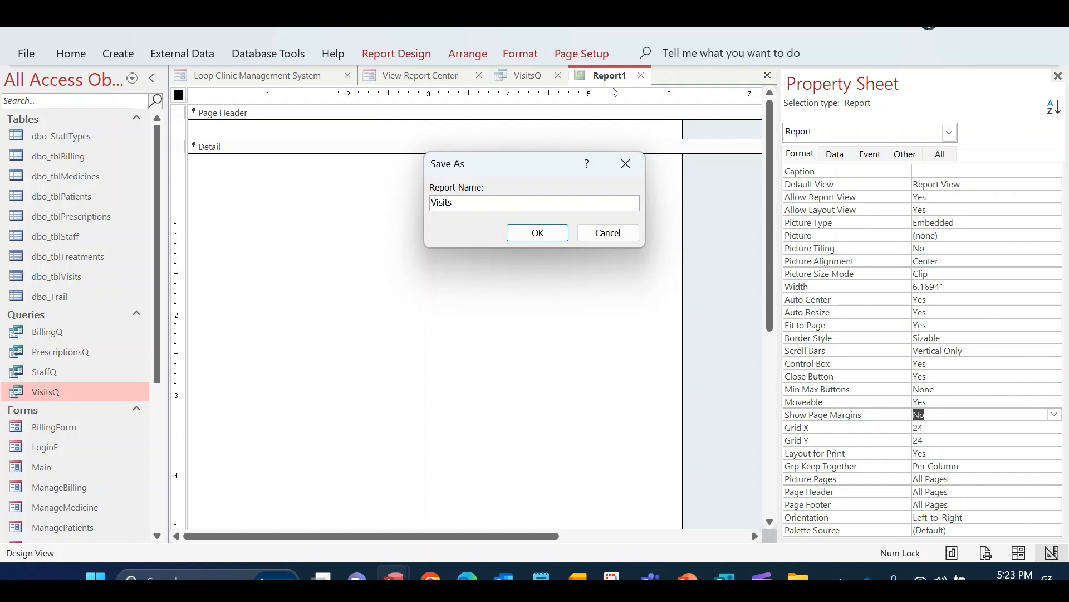
{"action": "type", "text": "R"}
{"action": "key", "text": "Return"}
Step: Open VisitsR in Report View to check how its window appears, then return it to Design View
{"action": "scroll", "coordinate": [104, 379], "scroll_direction": "down", "scroll_amount": 5}
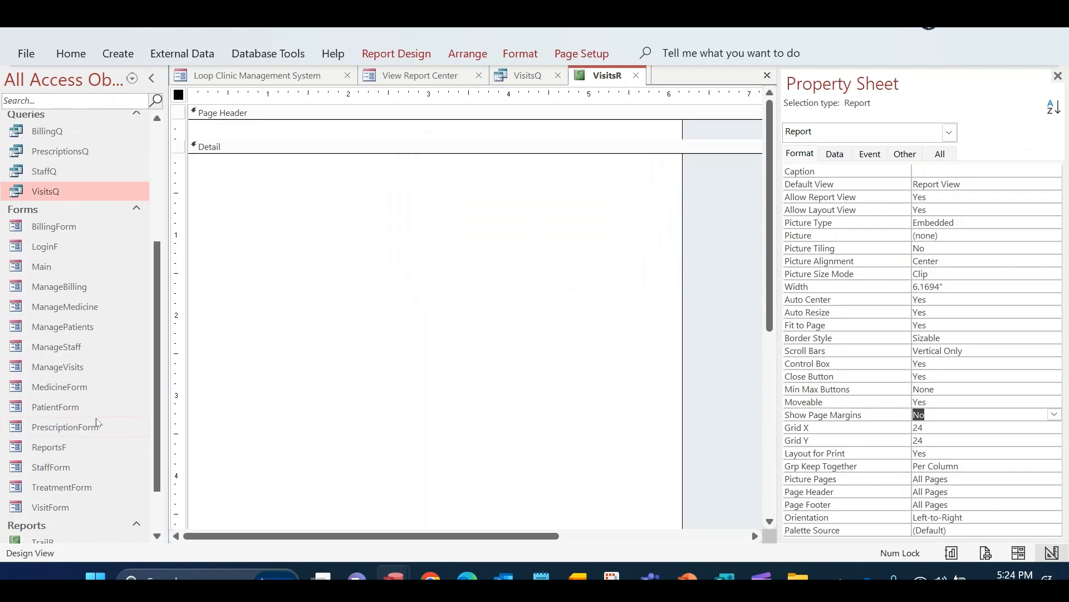
{"action": "double_click", "coordinate": [45, 498]}
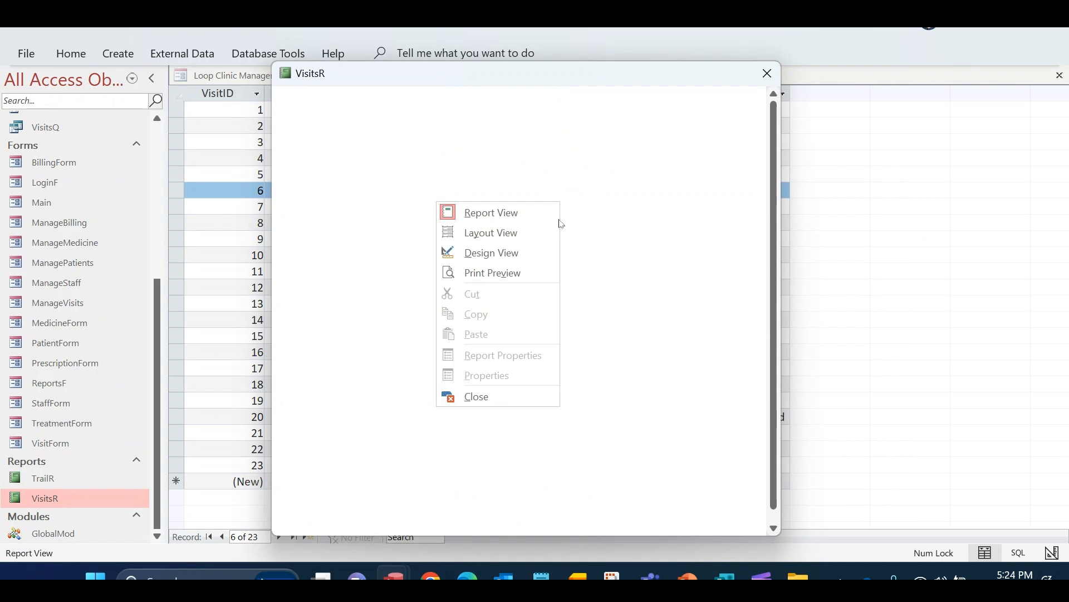
{"action": "left_click", "coordinate": [540, 255]}
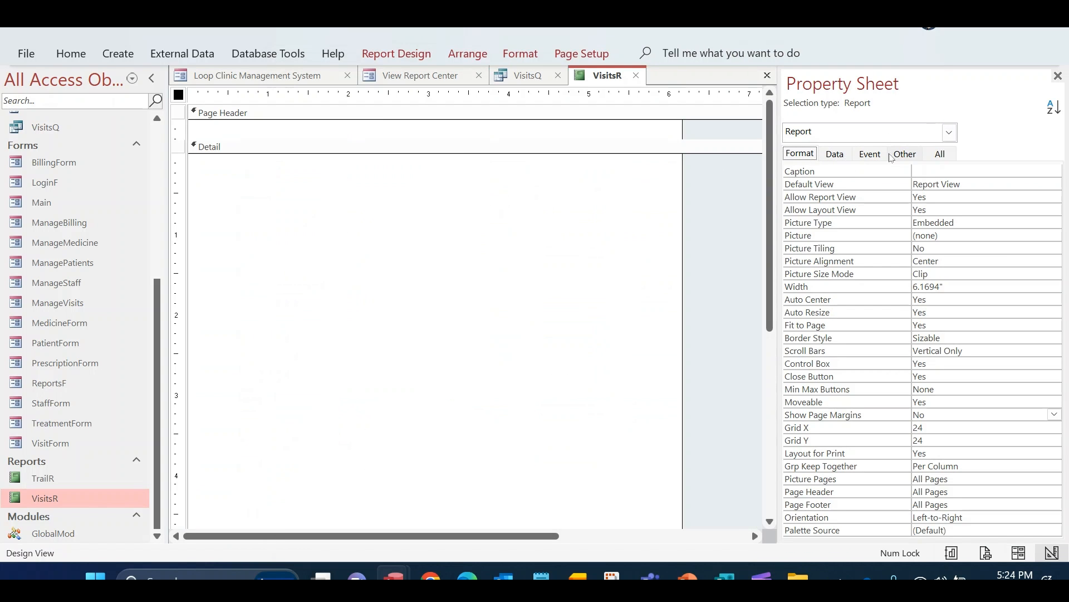
Step: Set the caption of VisitsR to "Overview of the Visits"
{"action": "left_click", "coordinate": [930, 170]}
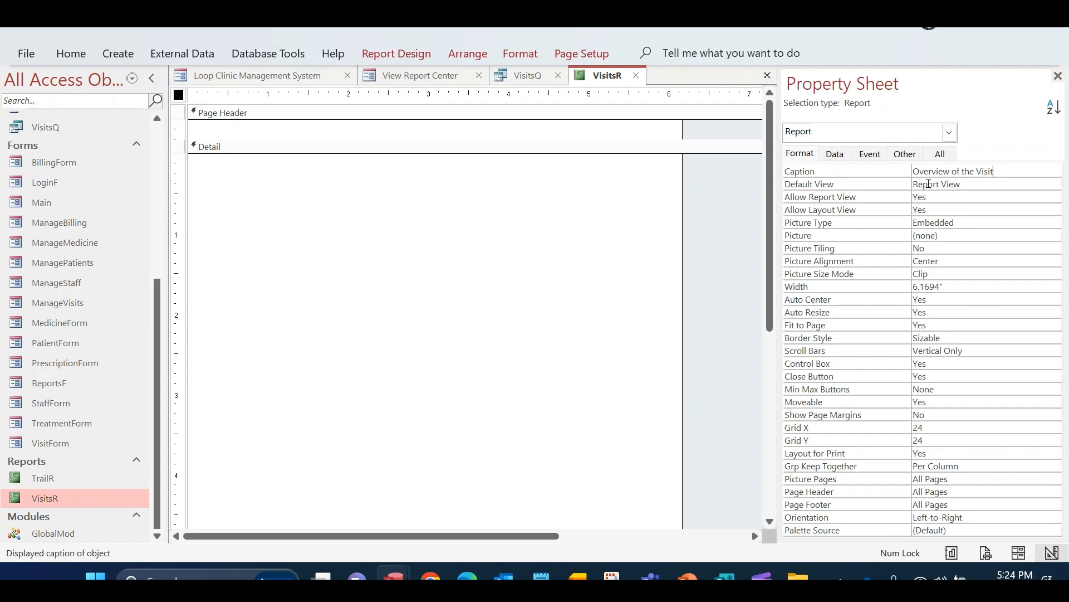
{"action": "type", "text": "s"}
{"action": "key", "text": "Tab"}
Step: Preview the captioned report in Report View, then switch back to Design View
{"action": "right_click", "coordinate": [603, 77]}
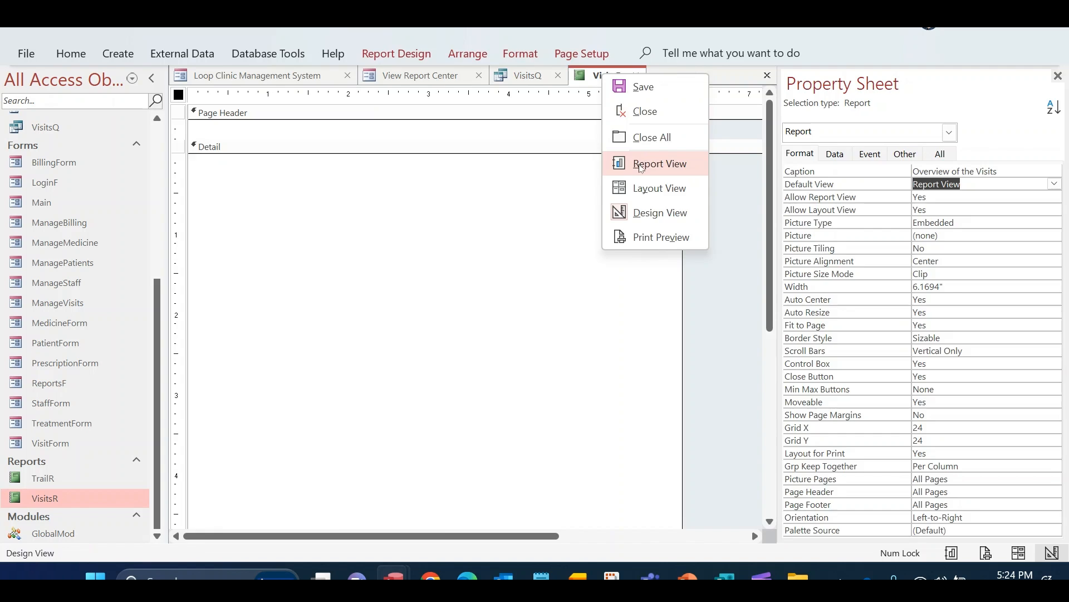
{"action": "left_click", "coordinate": [626, 162]}
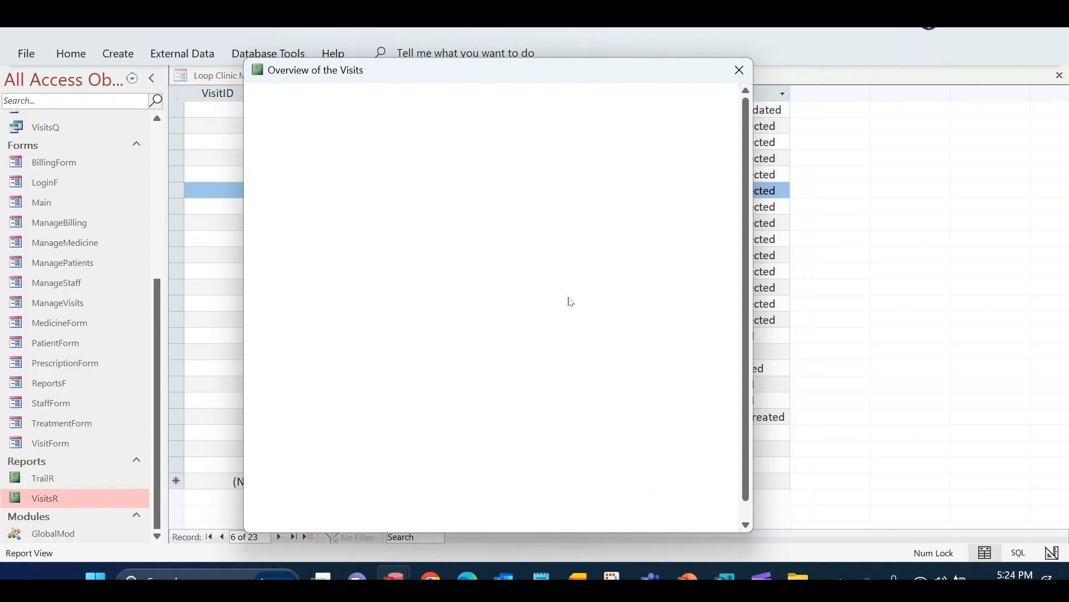
{"action": "right_click", "coordinate": [410, 252]}
{"action": "left_click", "coordinate": [390, 321]}
{"action": "right_click", "coordinate": [439, 75]}
{"action": "left_click", "coordinate": [393, 186]}
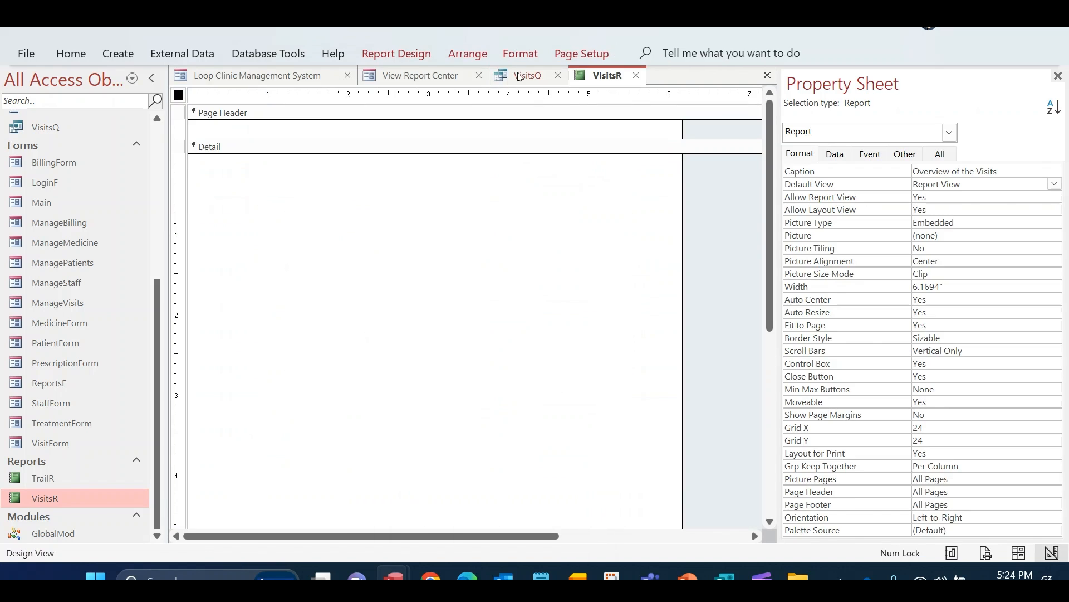
Step: Start building a query for the report's Record Source and add the VisitsQ query to it
{"action": "left_click", "coordinate": [835, 154]}
{"action": "left_click", "coordinate": [1022, 169]}
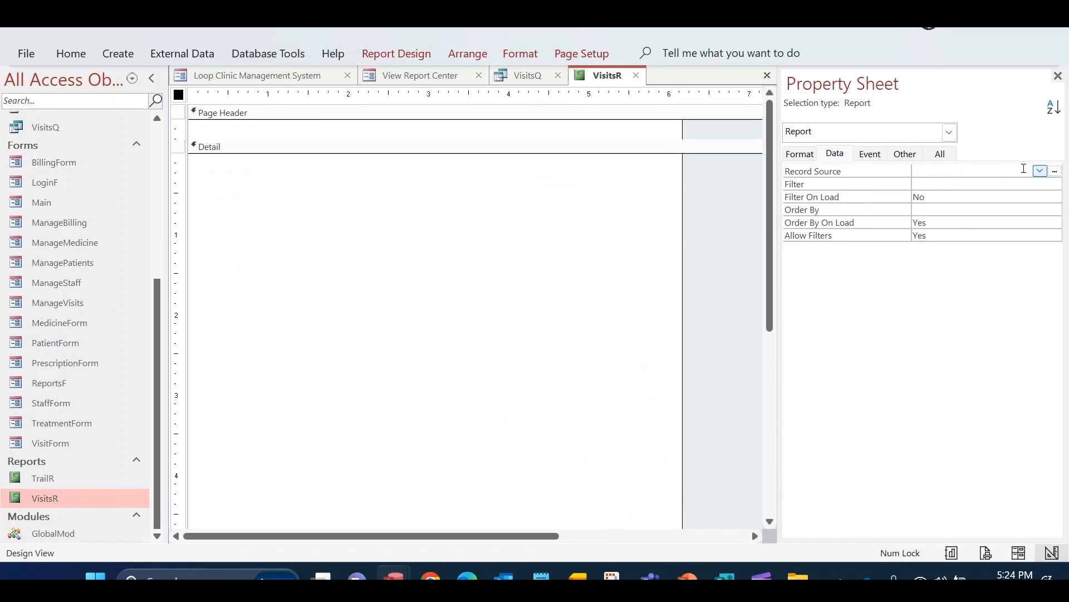
{"action": "left_click", "coordinate": [1057, 173]}
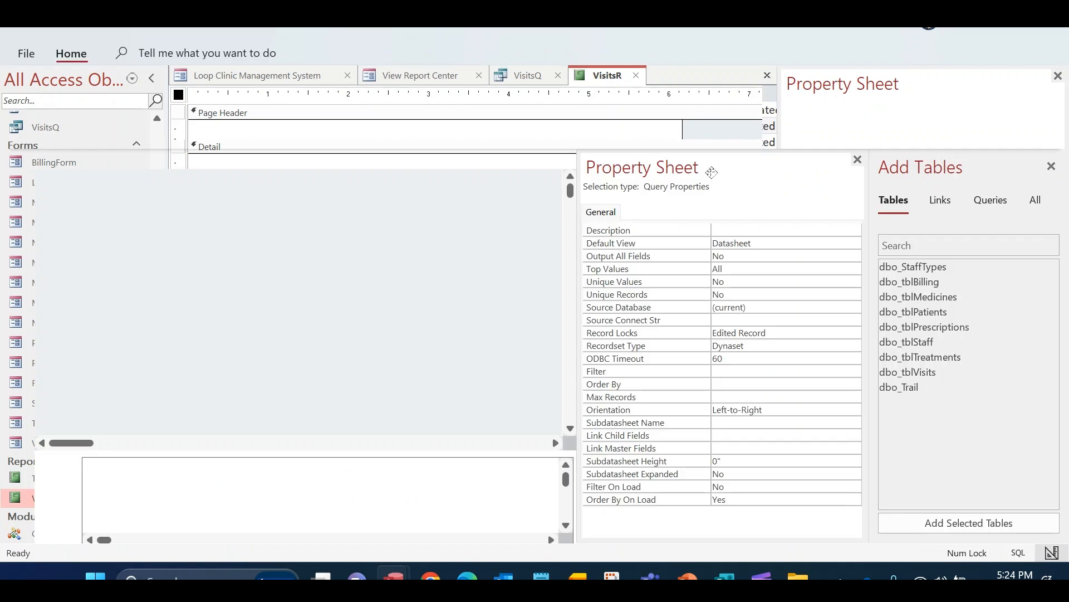
{"action": "left_click", "coordinate": [991, 204]}
{"action": "double_click", "coordinate": [895, 311]}
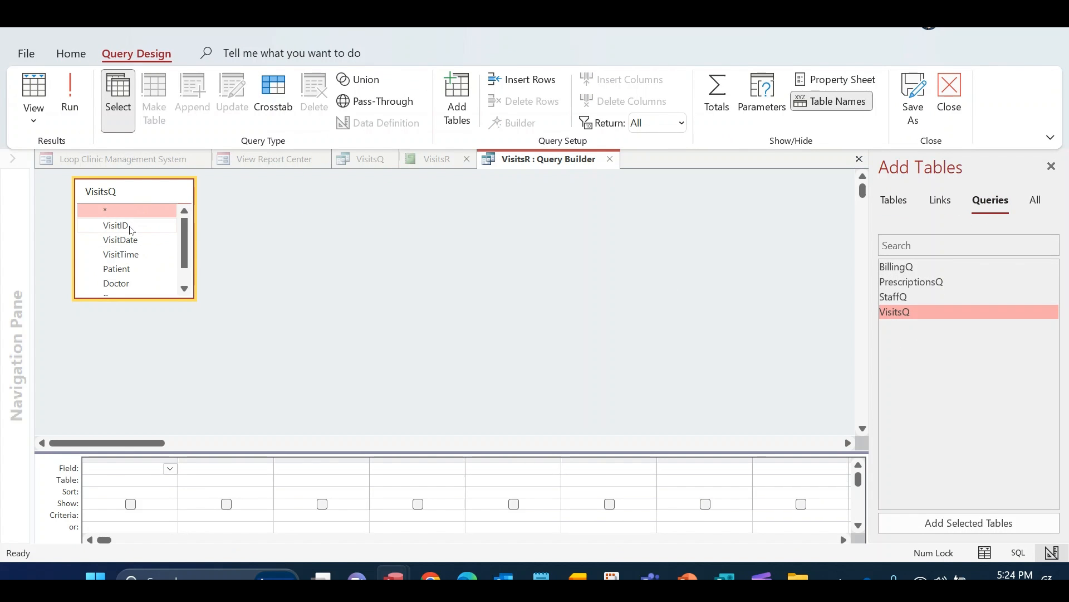
Step: Add VisitID, VisitDate, VisitTime, Patient, Doctor, Reason and Status from VisitsQ to the query grid
{"action": "double_click", "coordinate": [130, 225]}
{"action": "double_click", "coordinate": [126, 245]}
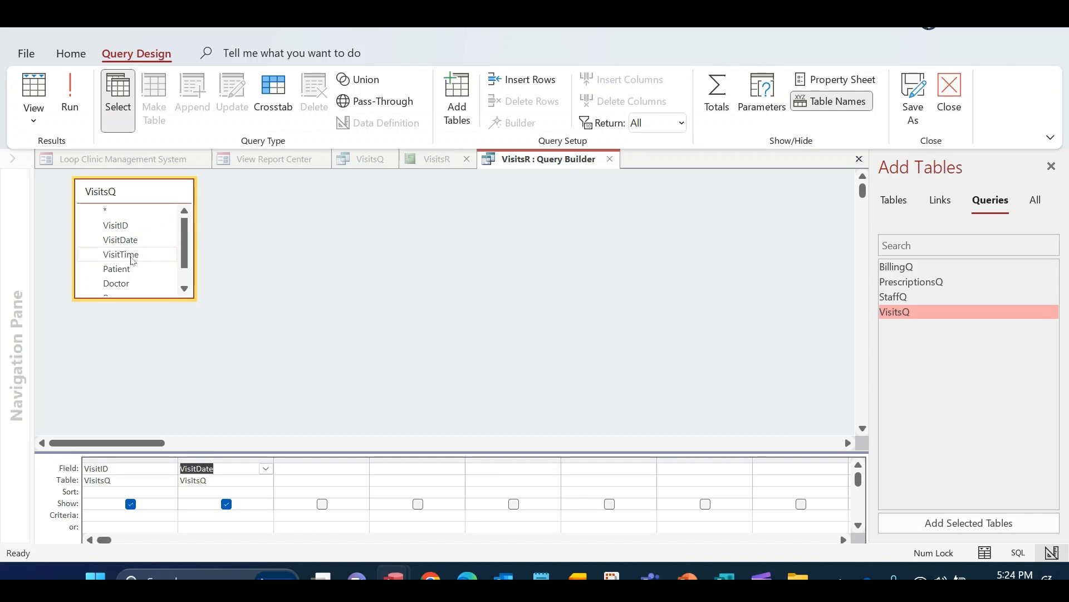
{"action": "double_click", "coordinate": [123, 255]}
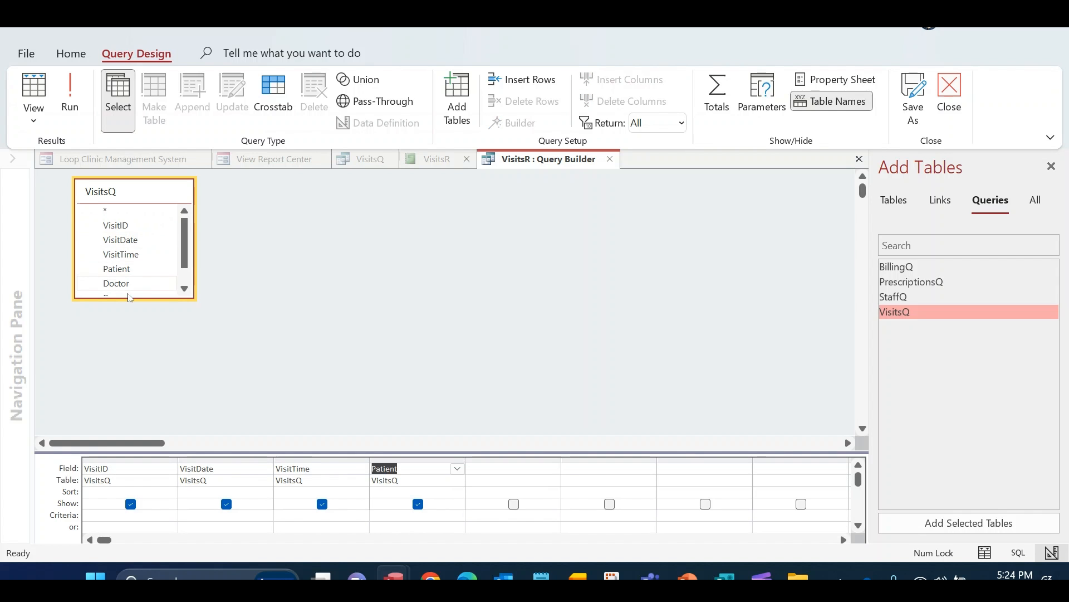
{"action": "double_click", "coordinate": [128, 271]}
{"action": "double_click", "coordinate": [115, 287]}
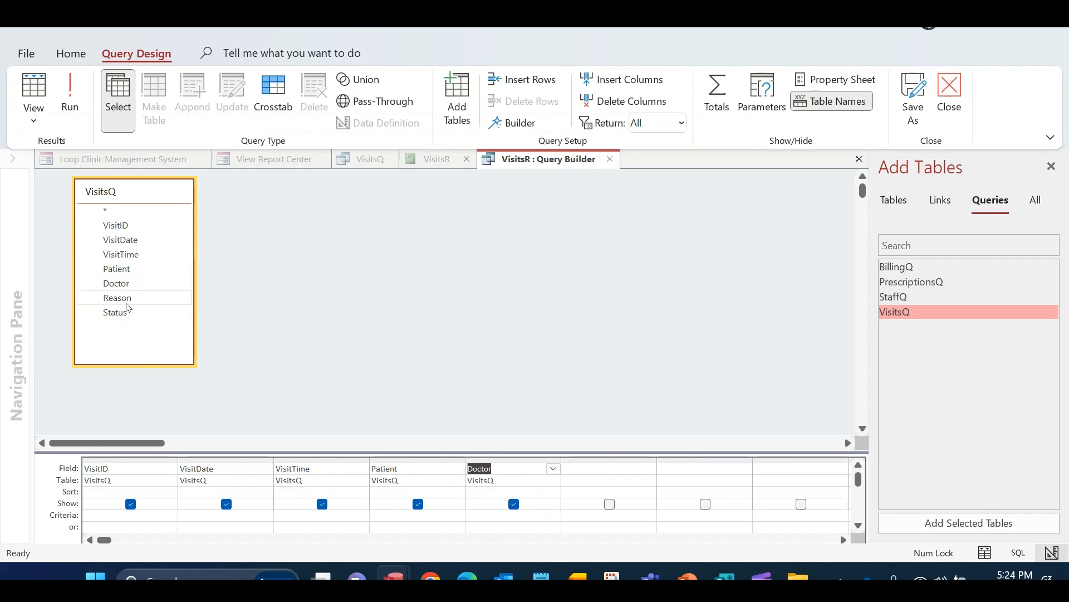
{"action": "double_click", "coordinate": [118, 299]}
{"action": "double_click", "coordinate": [117, 313]}
Step: Run the record source query and set the datasheet's font size to 10
{"action": "left_click", "coordinate": [70, 91]}
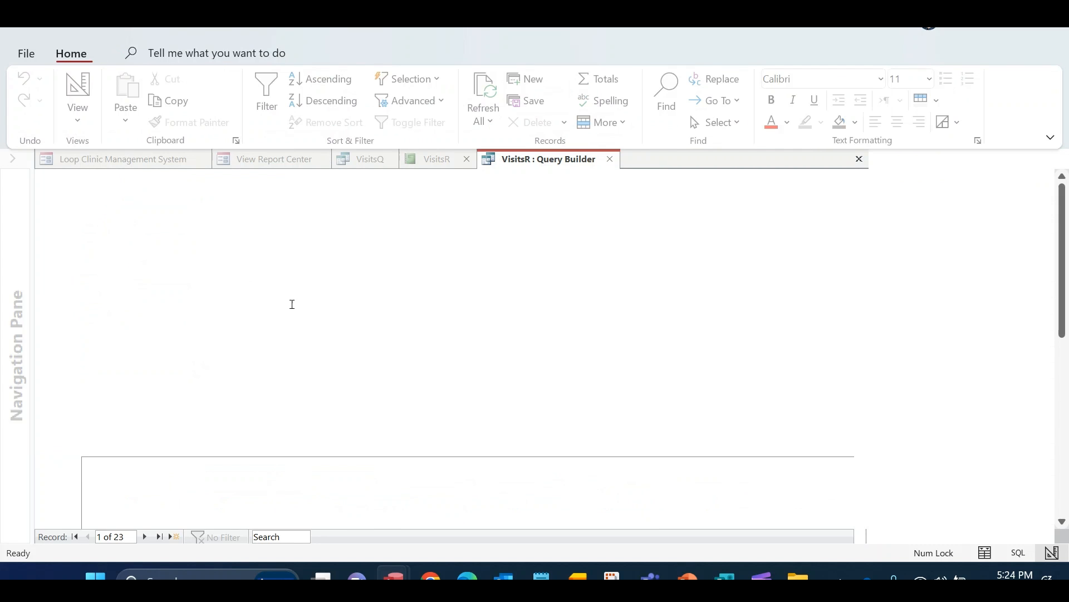
{"action": "left_click", "coordinate": [36, 182]}
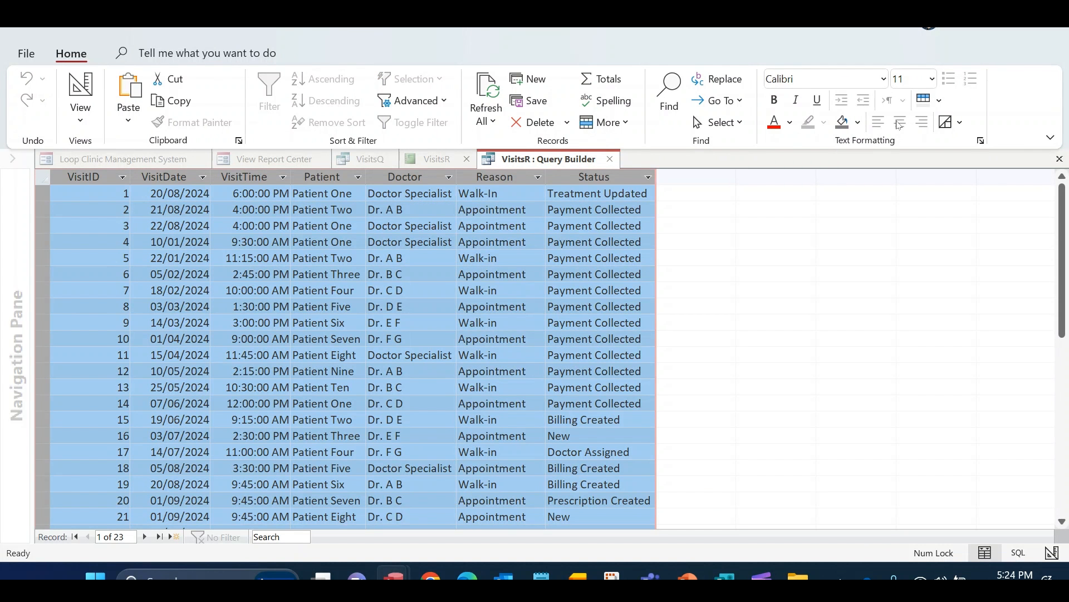
{"action": "left_click", "coordinate": [931, 79]}
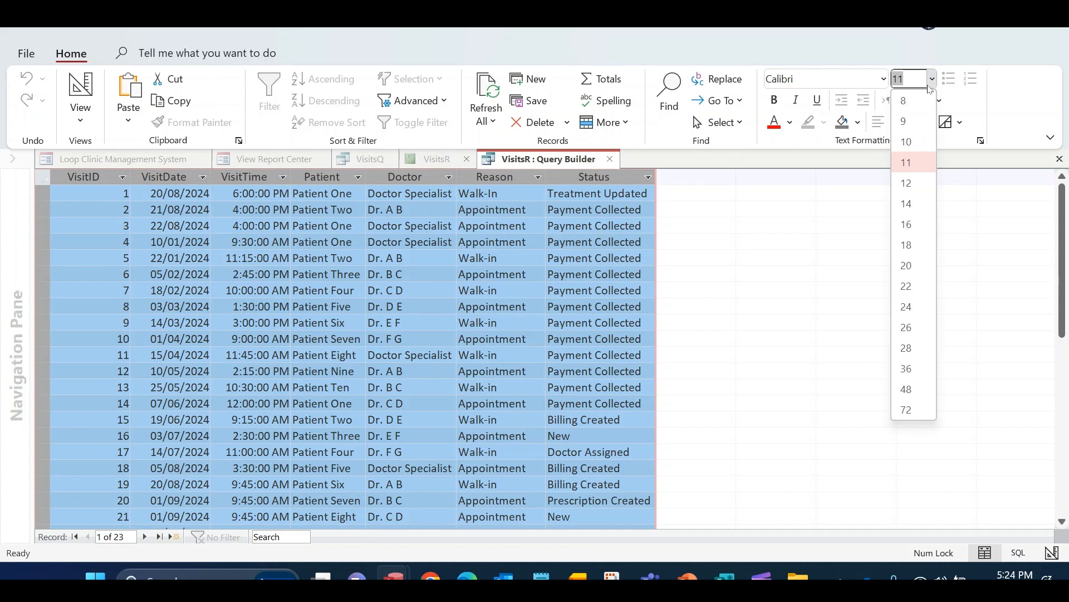
{"action": "left_click", "coordinate": [906, 141]}
{"action": "left_click", "coordinate": [501, 263]}
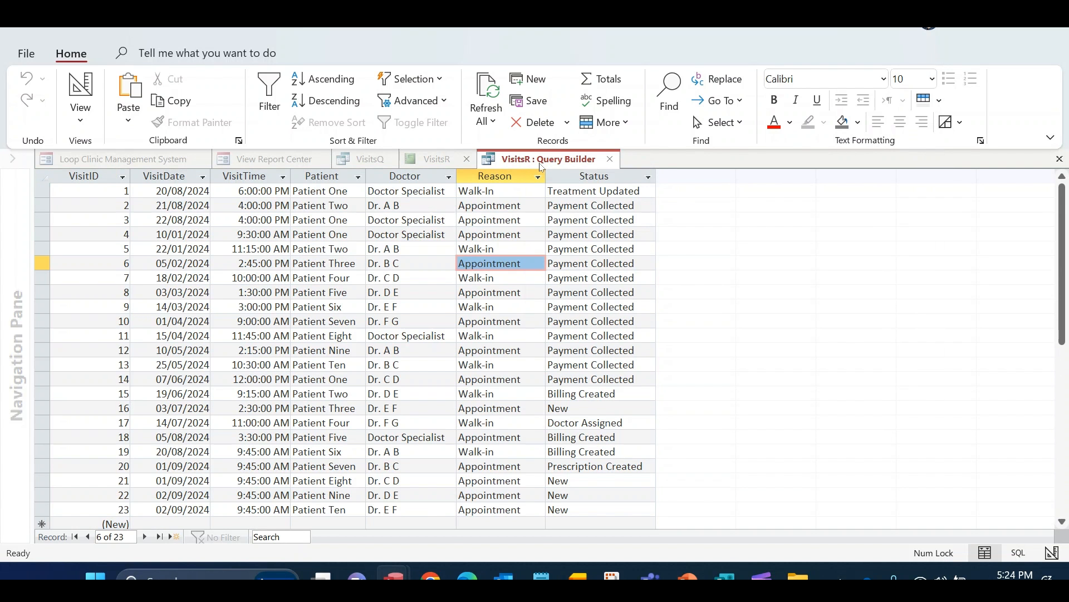
Step: Return the query to Design View, then close the Query Builder and save the changes to the record source
{"action": "right_click", "coordinate": [540, 166]}
{"action": "left_click", "coordinate": [568, 252]}
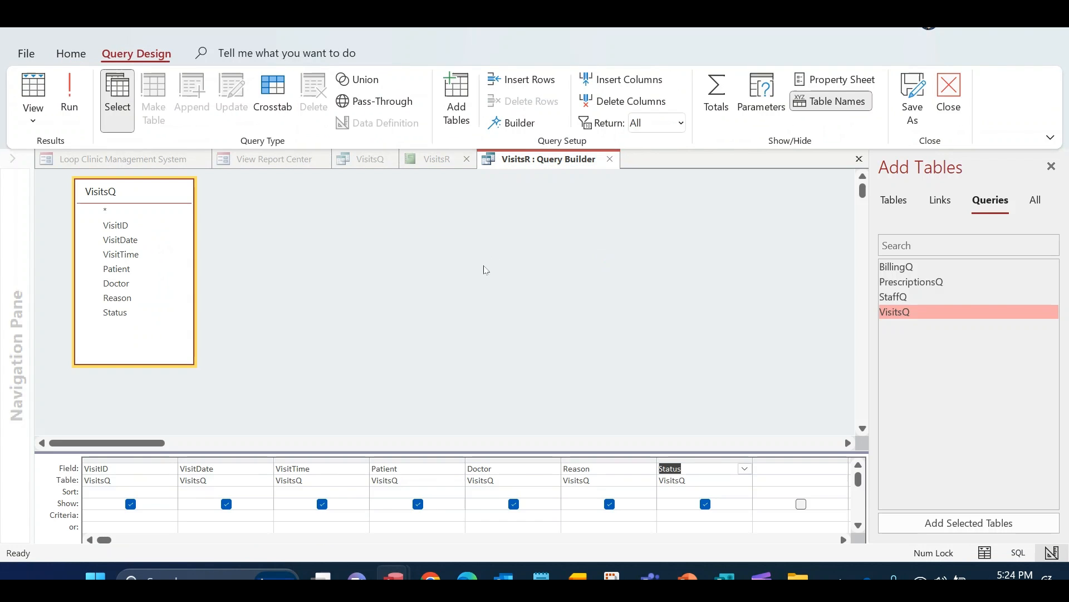
{"action": "left_click_drag", "start_coordinate": [376, 454], "coordinate": [375, 424]}
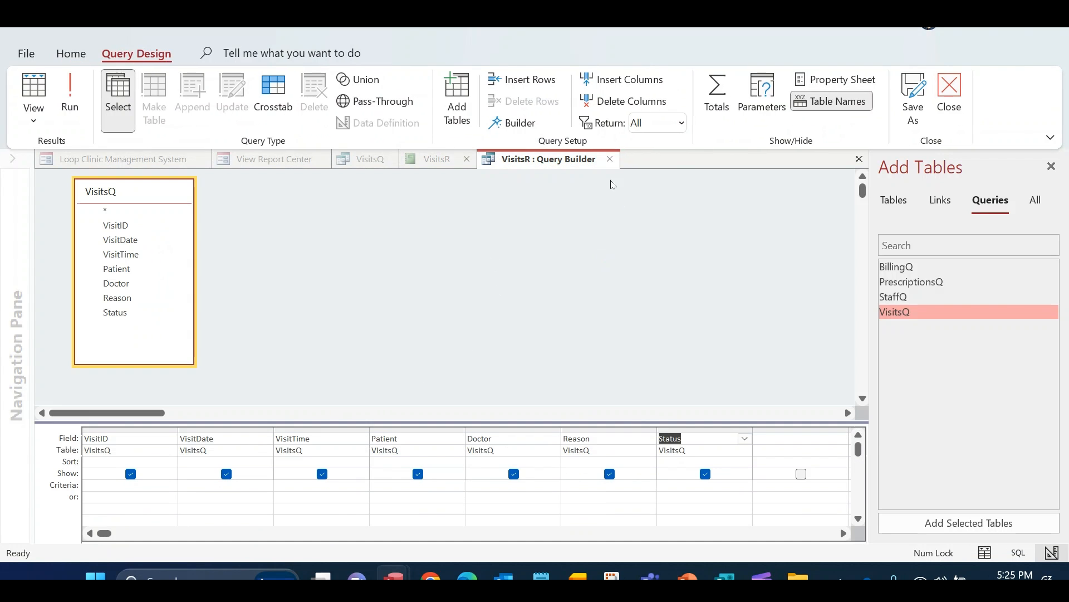
{"action": "left_click", "coordinate": [610, 159]}
{"action": "left_click", "coordinate": [481, 349]}
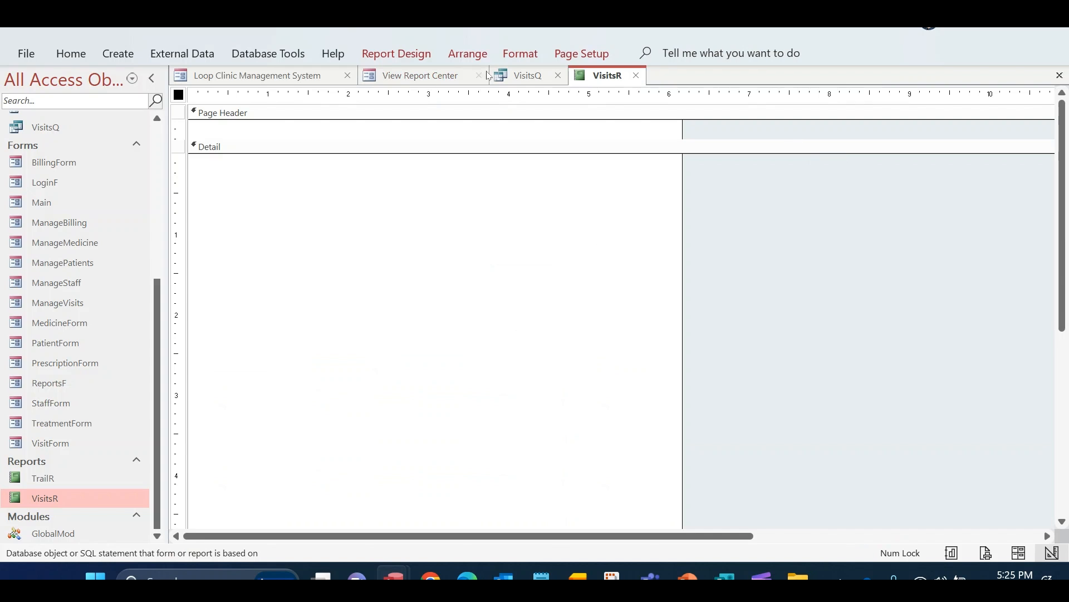
Step: Place all fields from VisitID to Status in the Detail section, deleting the first placement and adding them again
{"action": "left_click", "coordinate": [397, 53]}
{"action": "left_click", "coordinate": [835, 97]}
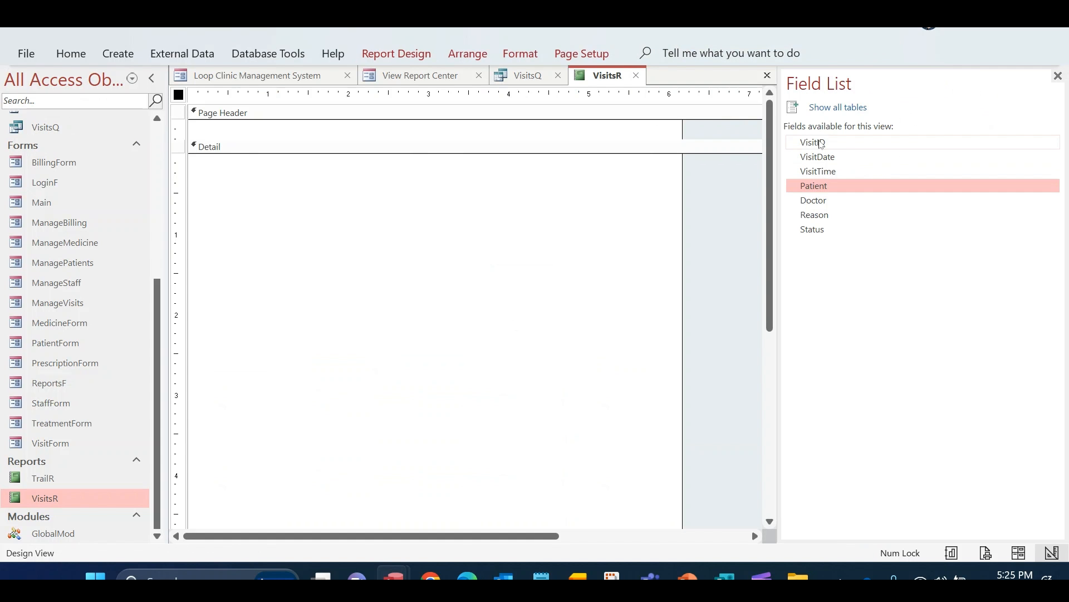
{"action": "left_click", "coordinate": [821, 144]}
{"action": "key", "text": "shift+End"}
{"action": "left_click_drag", "start_coordinate": [821, 144], "coordinate": [433, 220]}
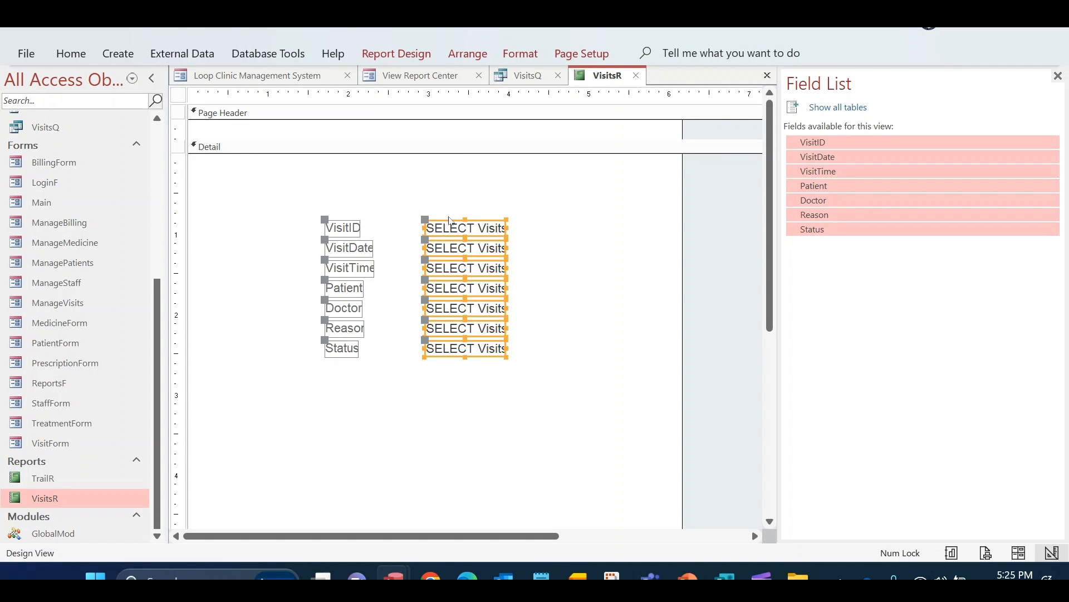
{"action": "key", "text": "Delete"}
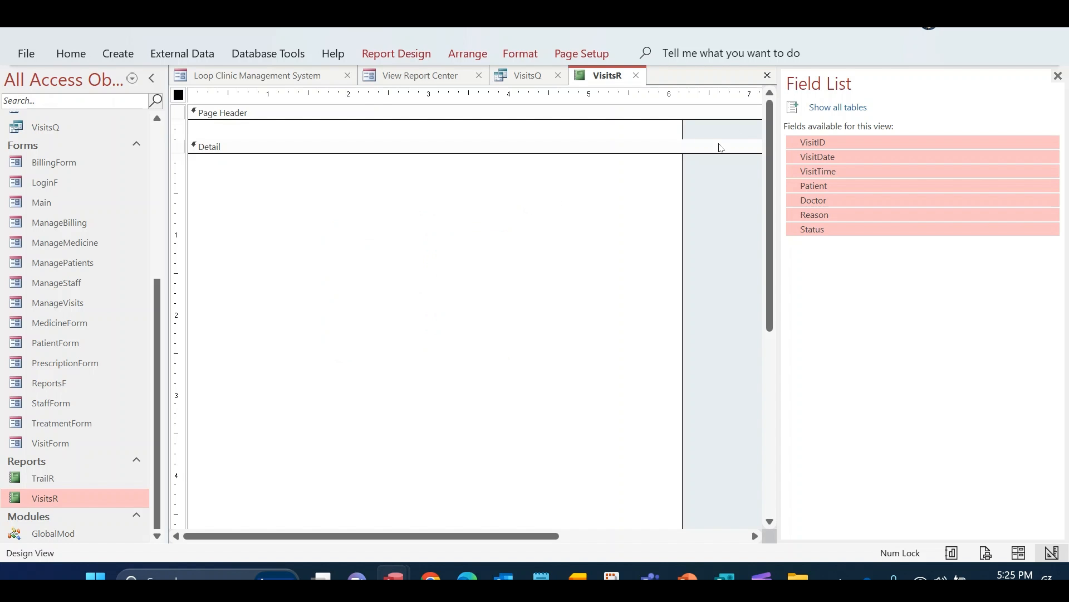
{"action": "left_click_drag", "start_coordinate": [826, 142], "coordinate": [409, 190]}
Step: Arrange all field labels and text boxes in a tabular layout, with the labels in the Page Header
{"action": "left_click_drag", "start_coordinate": [397, 273], "coordinate": [273, 342]}
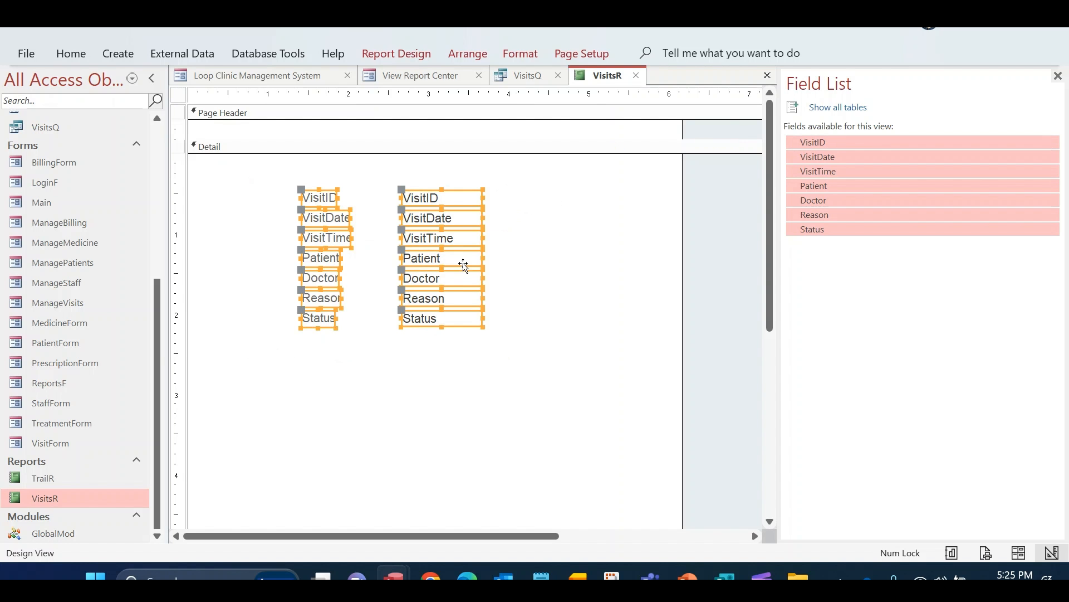
{"action": "right_click", "coordinate": [462, 259]}
{"action": "mouse_move", "coordinate": [557, 245]}
{"action": "left_click", "coordinate": [642, 252]}
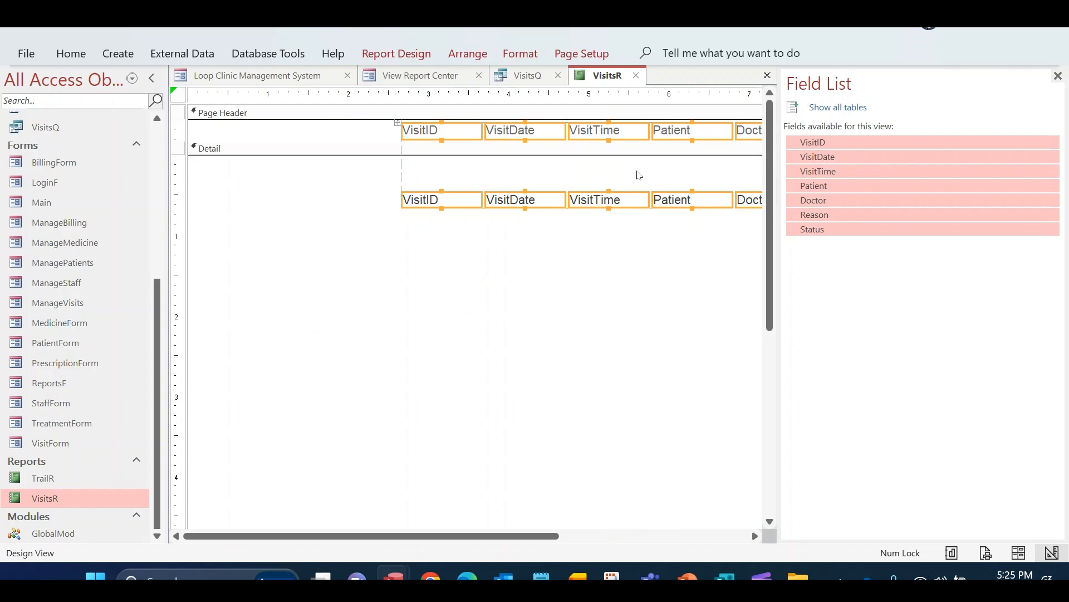
Step: Move the tabular layout to the report's left edge and set its labels and text boxes to Calibri, size 10
{"action": "left_click", "coordinate": [1058, 76]}
{"action": "left_click_drag", "start_coordinate": [640, 136], "coordinate": [460, 143]}
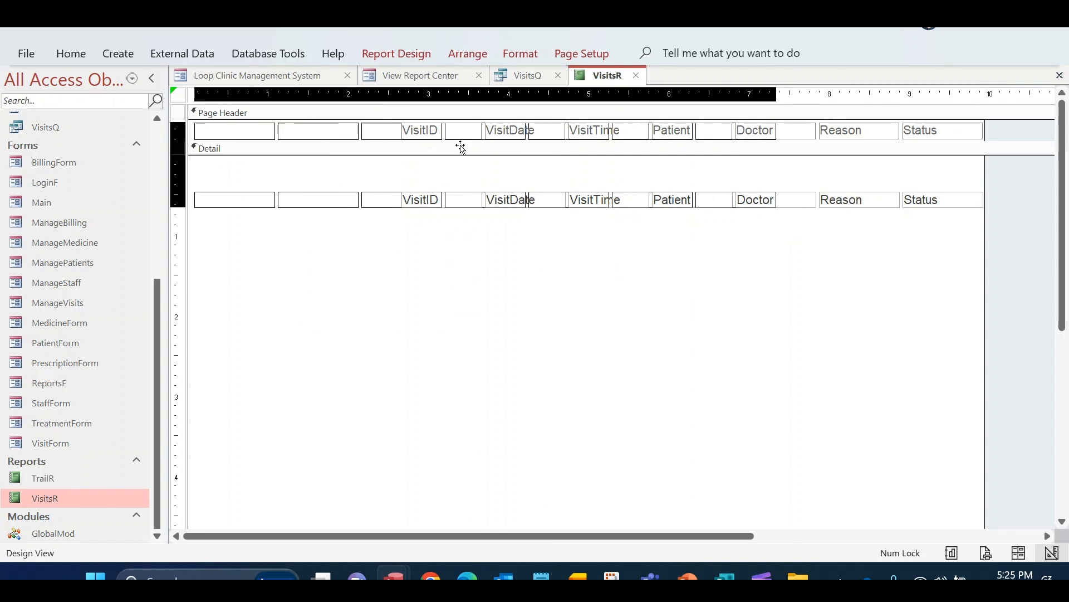
{"action": "left_click", "coordinate": [70, 53]}
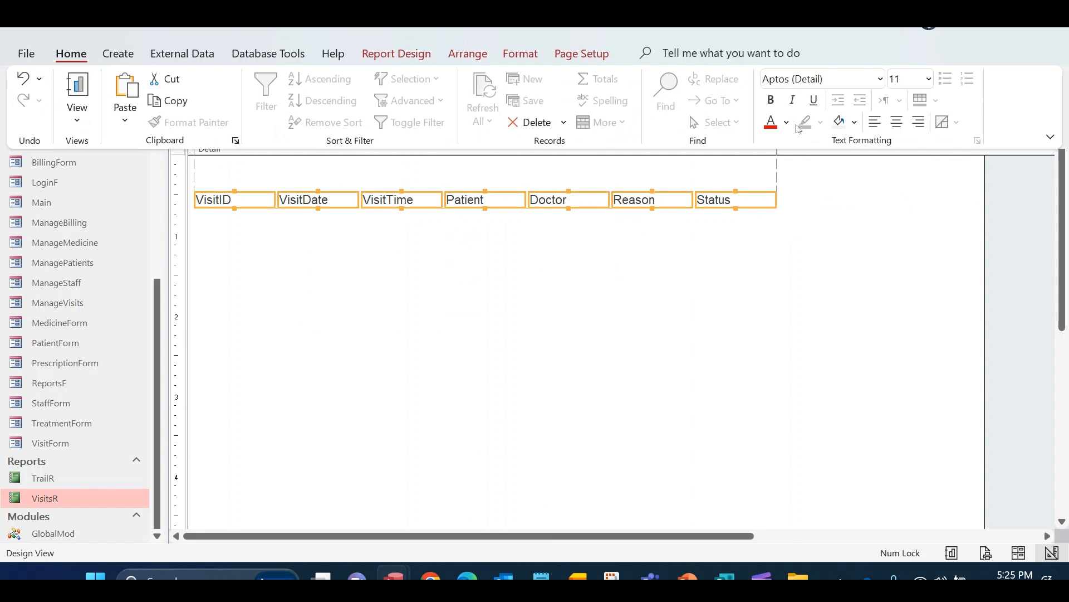
{"action": "left_click", "coordinate": [922, 82]}
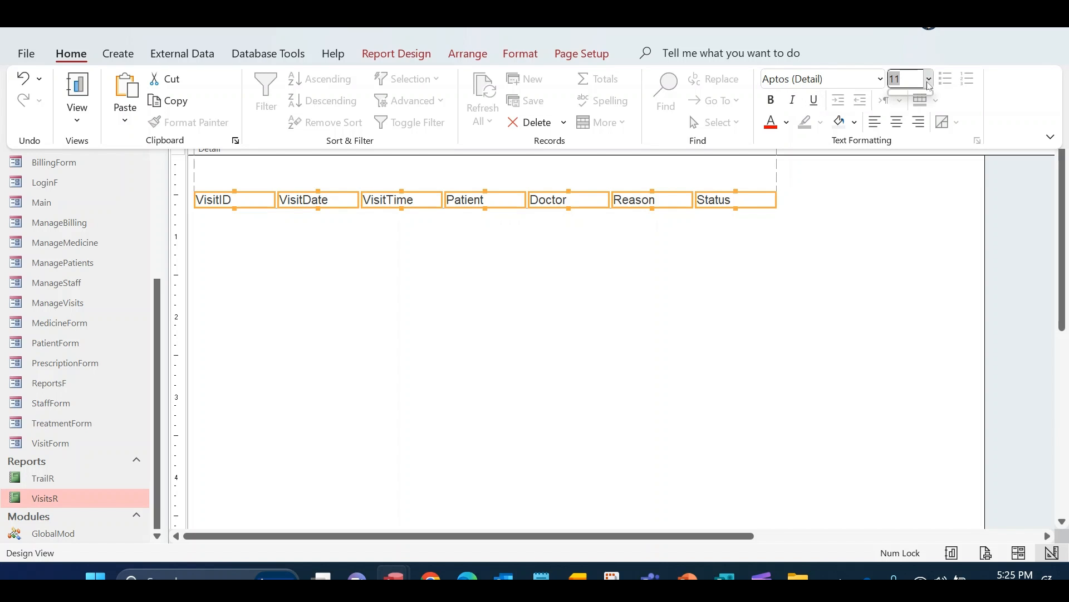
{"action": "left_click", "coordinate": [924, 82]}
{"action": "key", "text": "BackSpace"}
{"action": "type", "text": "0"}
{"action": "key", "text": "Return"}
{"action": "left_click_drag", "start_coordinate": [650, 65], "coordinate": [895, 99]}
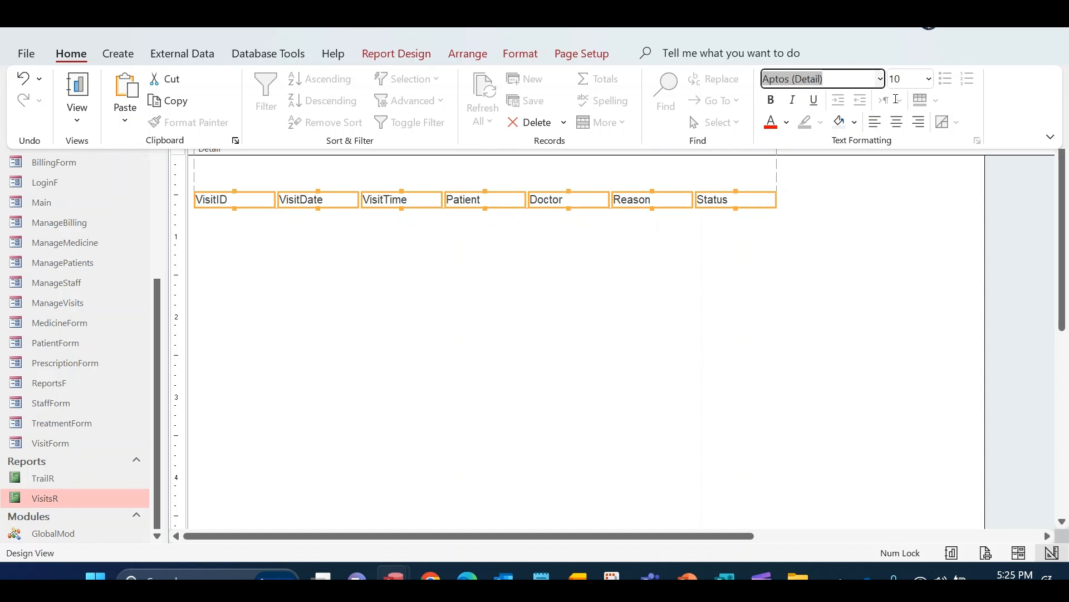
{"action": "type", "text": "Calibri"}
{"action": "key", "text": "Tab"}
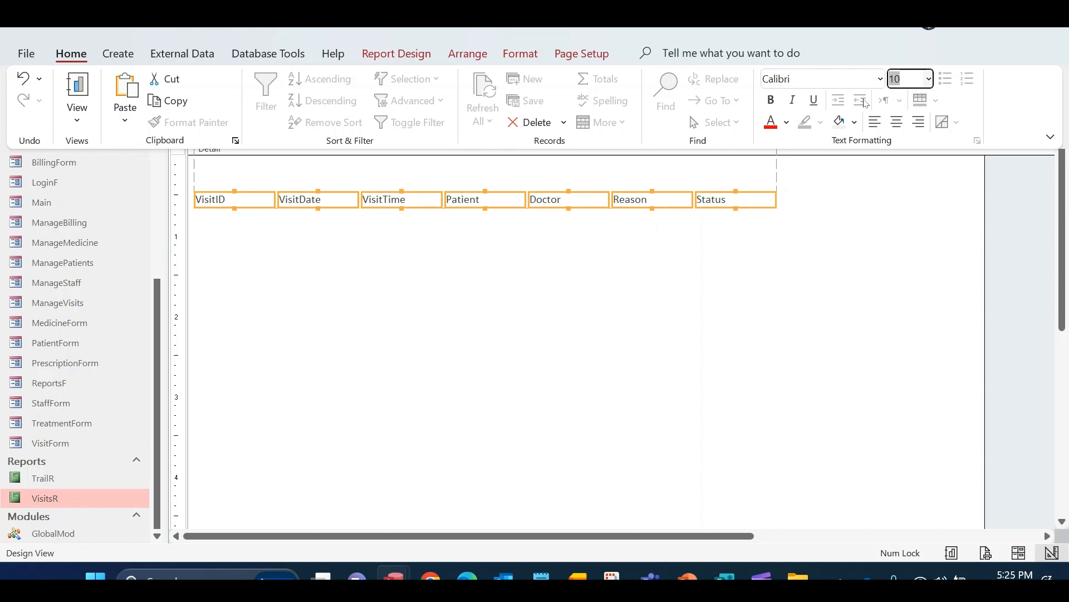
Step: Move the text boxes up to the start of the Detail section and set all labels and text boxes to black text
{"action": "left_click", "coordinate": [381, 260]}
{"action": "left_click_drag", "start_coordinate": [800, 245], "coordinate": [246, 167]}
{"action": "left_click_drag", "start_coordinate": [752, 222], "coordinate": [201, 125]}
{"action": "left_click", "coordinate": [71, 54]}
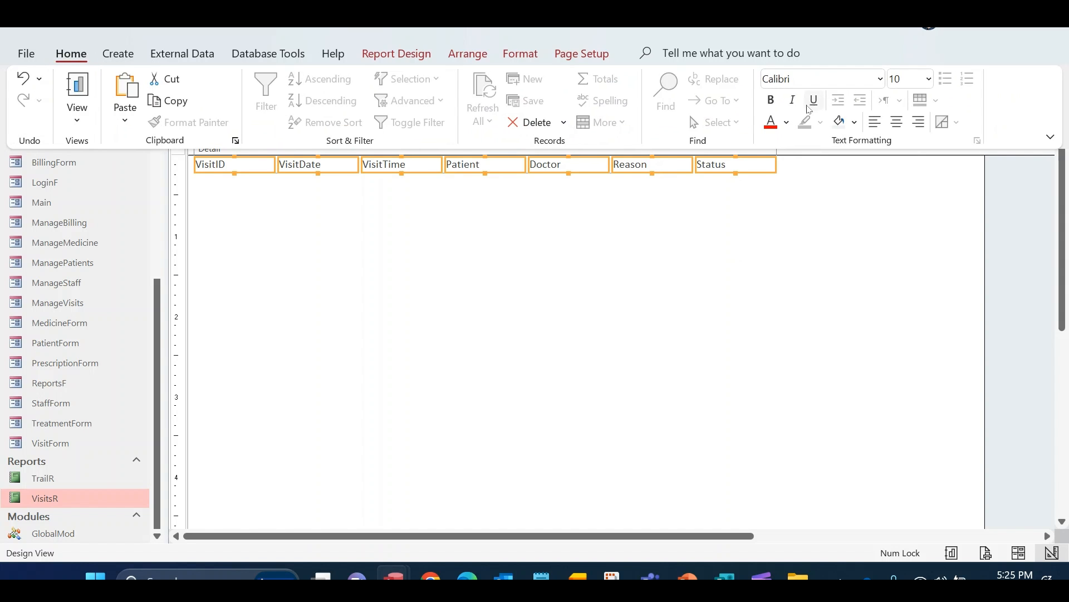
{"action": "left_click", "coordinate": [787, 123]}
{"action": "left_click", "coordinate": [784, 190]}
{"action": "left_click", "coordinate": [315, 290]}
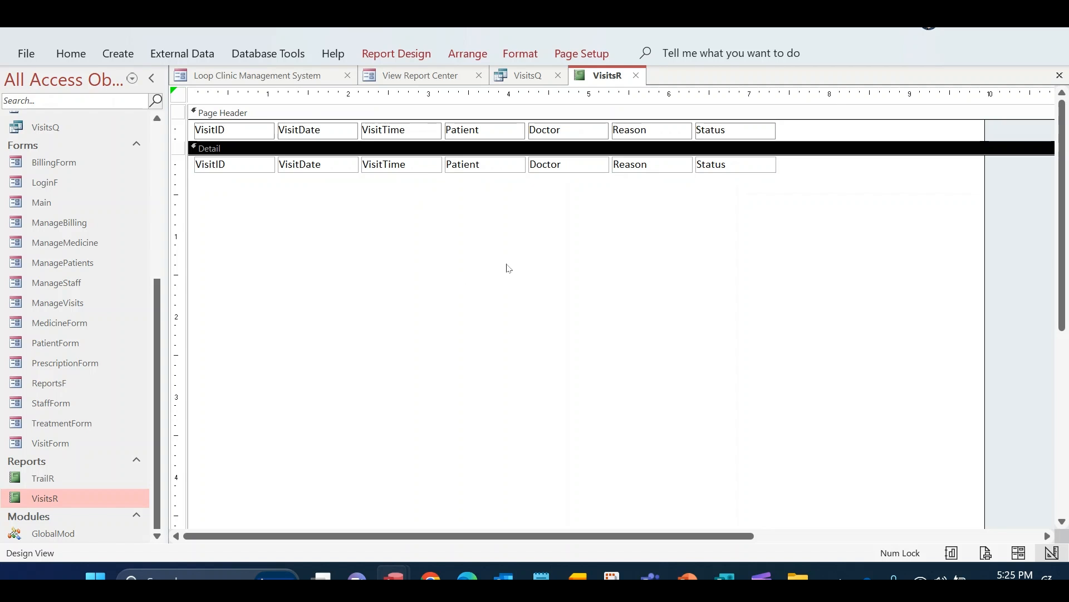
Step: Move the column labels down within the Page Header and add the Report Header and Footer sections
{"action": "left_click", "coordinate": [176, 132]}
{"action": "left_click_drag", "start_coordinate": [245, 126], "coordinate": [246, 167]}
{"action": "left_click", "coordinate": [451, 284]}
{"action": "right_click", "coordinate": [451, 284]}
{"action": "left_click", "coordinate": [407, 495]}
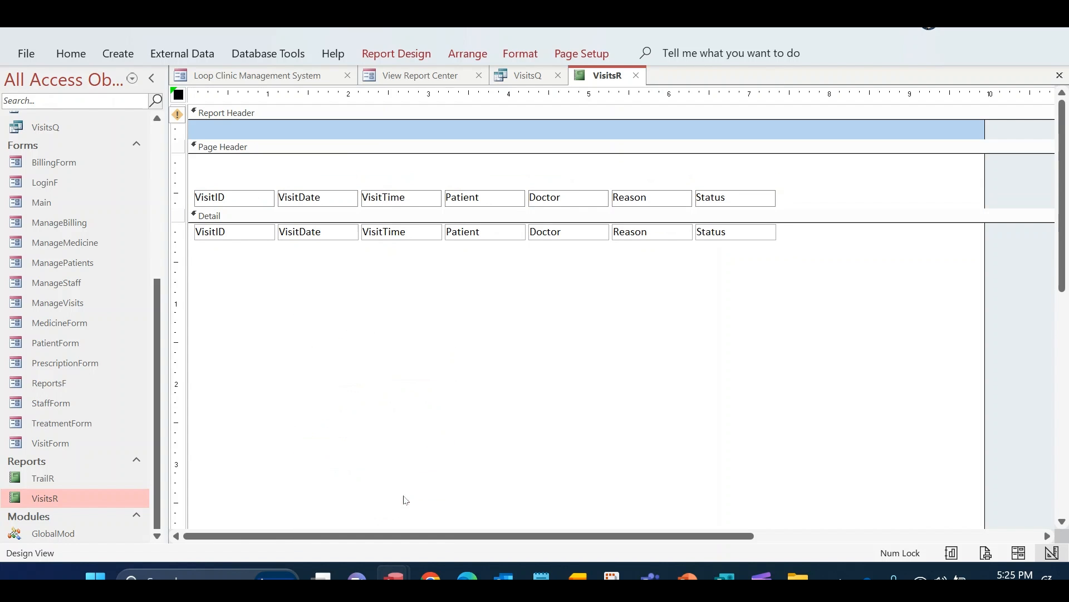
Step: Make the Report Header taller and narrow the report's width to about 7.4 inches
{"action": "left_click_drag", "start_coordinate": [358, 147], "coordinate": [350, 163]}
{"action": "left_click_drag", "start_coordinate": [986, 203], "coordinate": [782, 210]}
{"action": "left_click", "coordinate": [656, 307]}
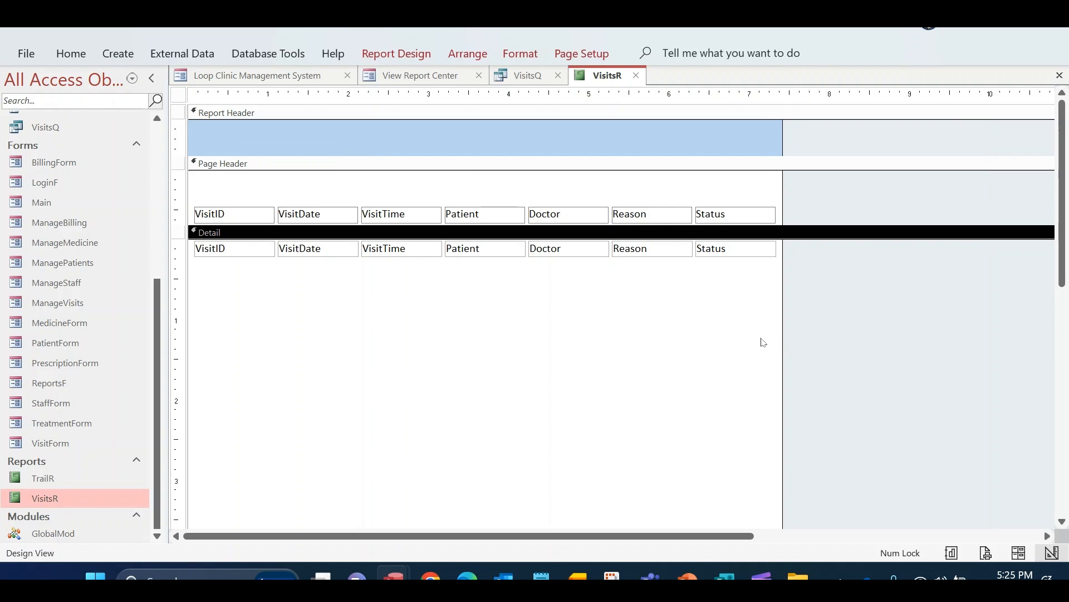
Step: Narrow the VisitID column and reword the labels as Visit ID, Visit Date and Visit Time
{"action": "left_click_drag", "start_coordinate": [276, 287], "coordinate": [234, 214]}
{"action": "left_click", "coordinate": [215, 215]}
{"action": "left_click", "coordinate": [215, 214]}
{"action": "left_click", "coordinate": [260, 215]}
{"action": "left_click", "coordinate": [260, 215]}
{"action": "left_click", "coordinate": [344, 216]}
{"action": "left_click", "coordinate": [343, 216]}
{"action": "left_click", "coordinate": [422, 215]}
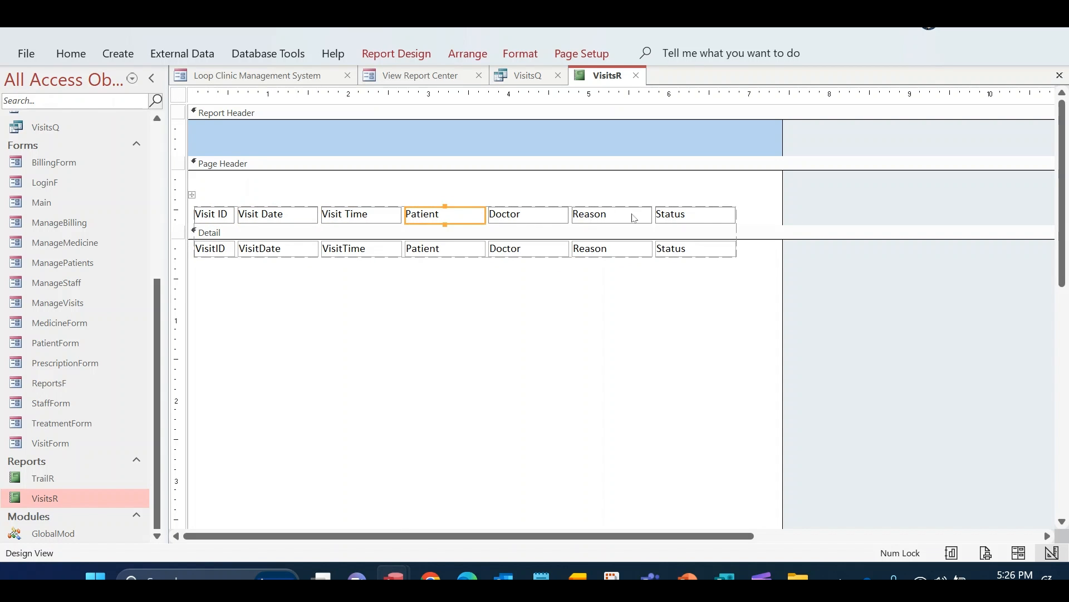
Step: Make the Page Header labels bold and nudge all columns closer to the report's left edge
{"action": "left_click_drag", "start_coordinate": [788, 212], "coordinate": [191, 213]}
{"action": "key", "text": "ctrl+b"}
{"action": "left_click_drag", "start_coordinate": [752, 209], "coordinate": [222, 251]}
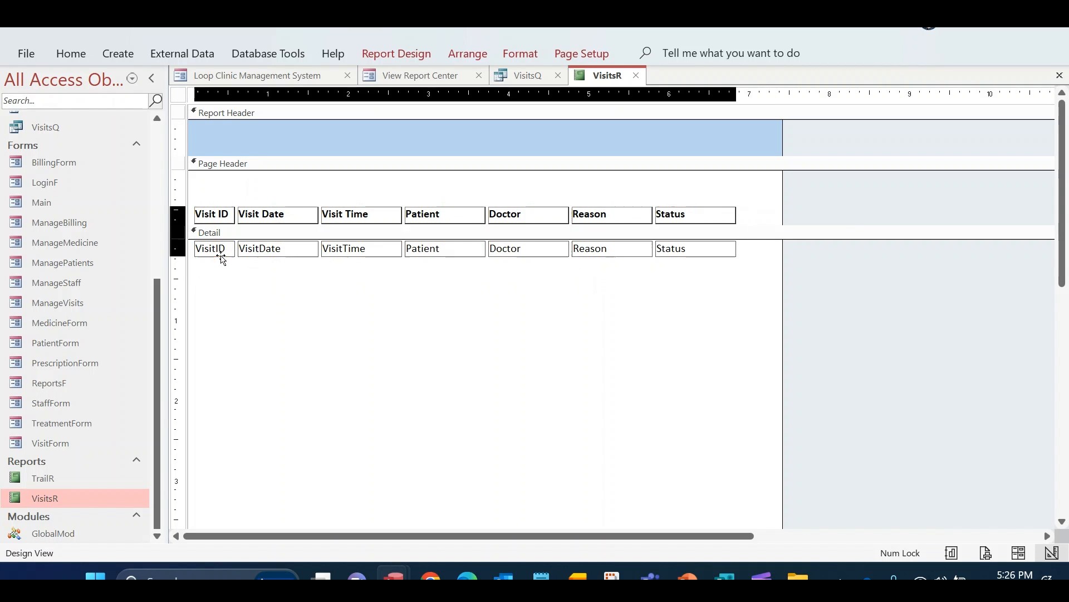
{"action": "key", "text": "Left"}
{"action": "left_click", "coordinate": [521, 295]}
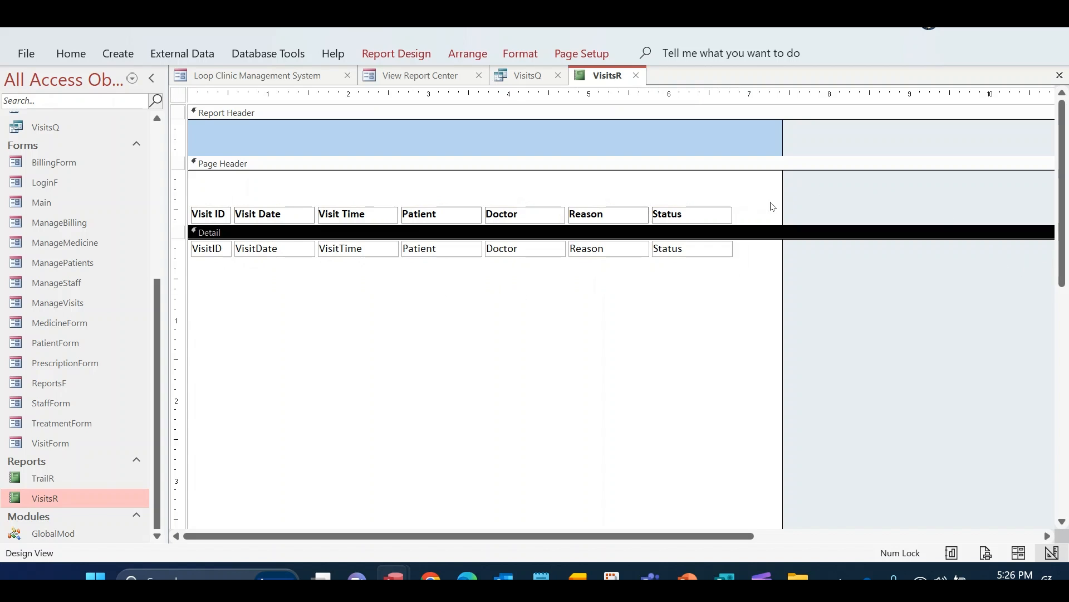
Step: Move the Reason column directly after Visit ID, and fit the Status column to a report width of about 7.1 inches
{"action": "left_click_drag", "start_coordinate": [603, 186], "coordinate": [262, 215]}
{"action": "left_click", "coordinate": [735, 289]}
{"action": "left_click_drag", "start_coordinate": [783, 284], "coordinate": [759, 194]}
{"action": "left_click", "coordinate": [709, 200]}
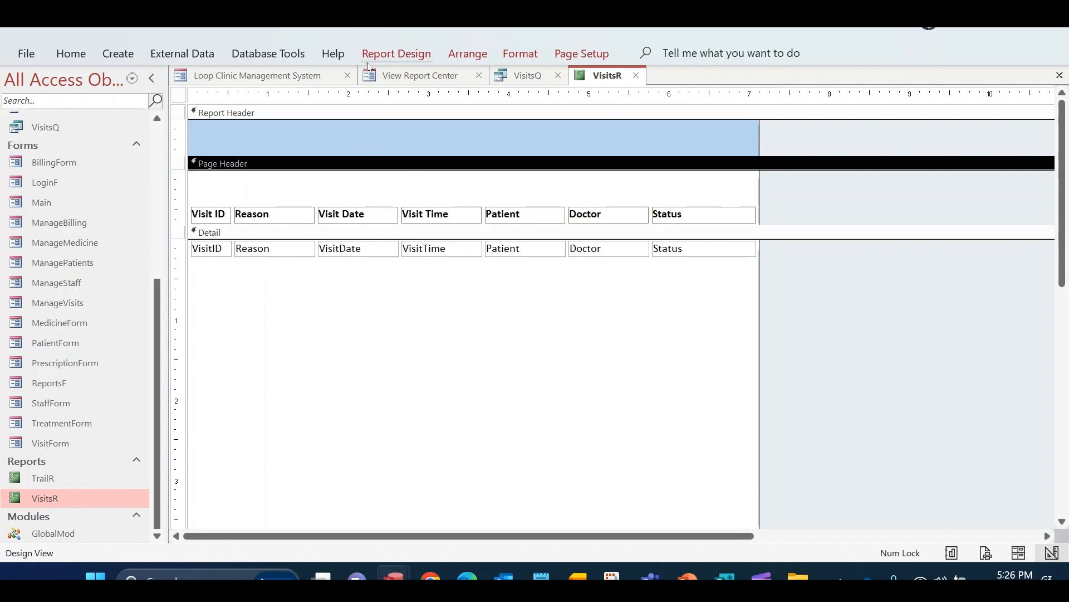
Step: Draw a horizontal line about 7.04 inches wide in the Detail section, just below the text boxes
{"action": "left_click", "coordinate": [396, 53]}
{"action": "left_click", "coordinate": [835, 100]}
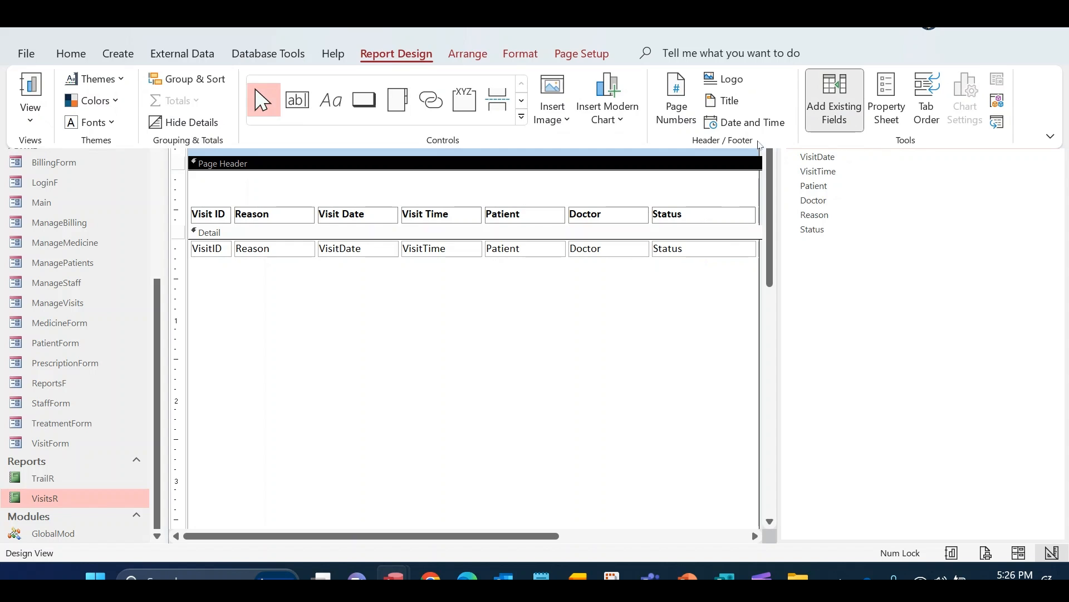
{"action": "left_click", "coordinate": [521, 100]}
{"action": "left_click", "coordinate": [299, 112]}
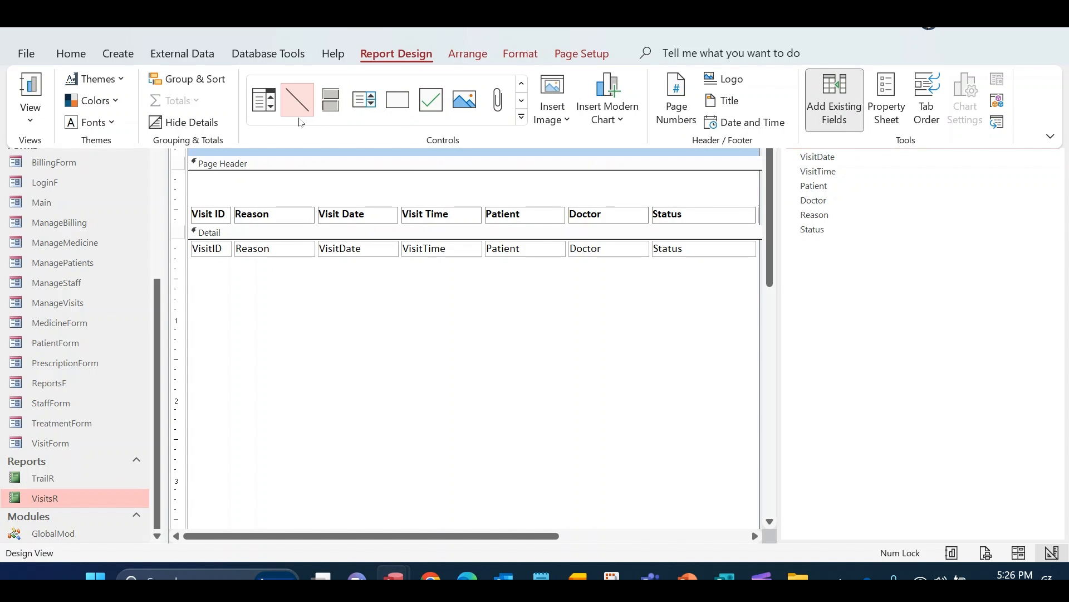
{"action": "left_click_drag", "start_coordinate": [190, 257], "coordinate": [757, 258]}
{"action": "left_click", "coordinate": [478, 257]}
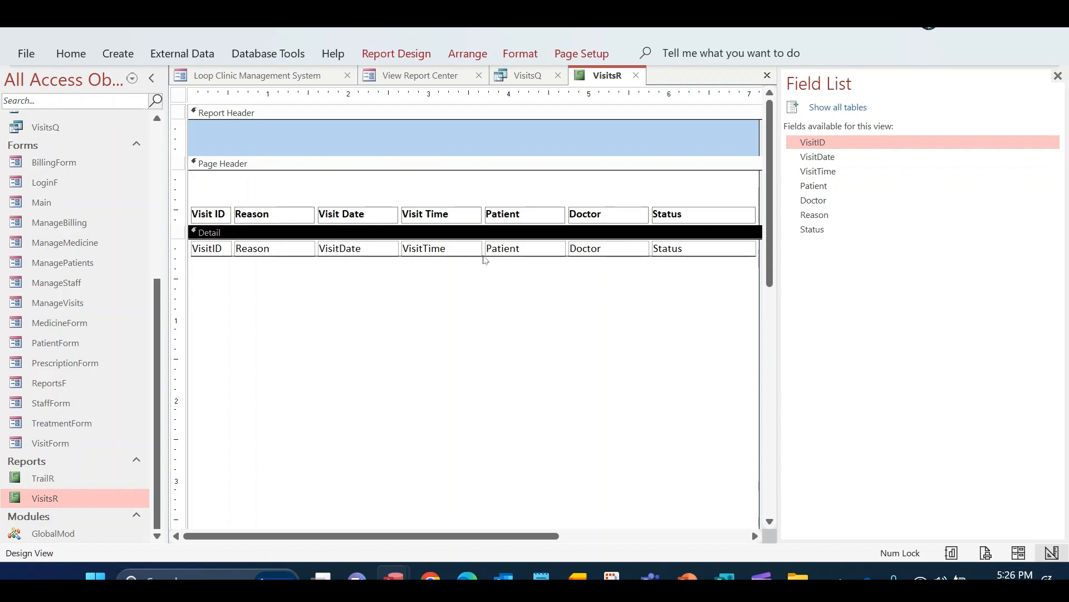
{"action": "left_click", "coordinate": [484, 262]}
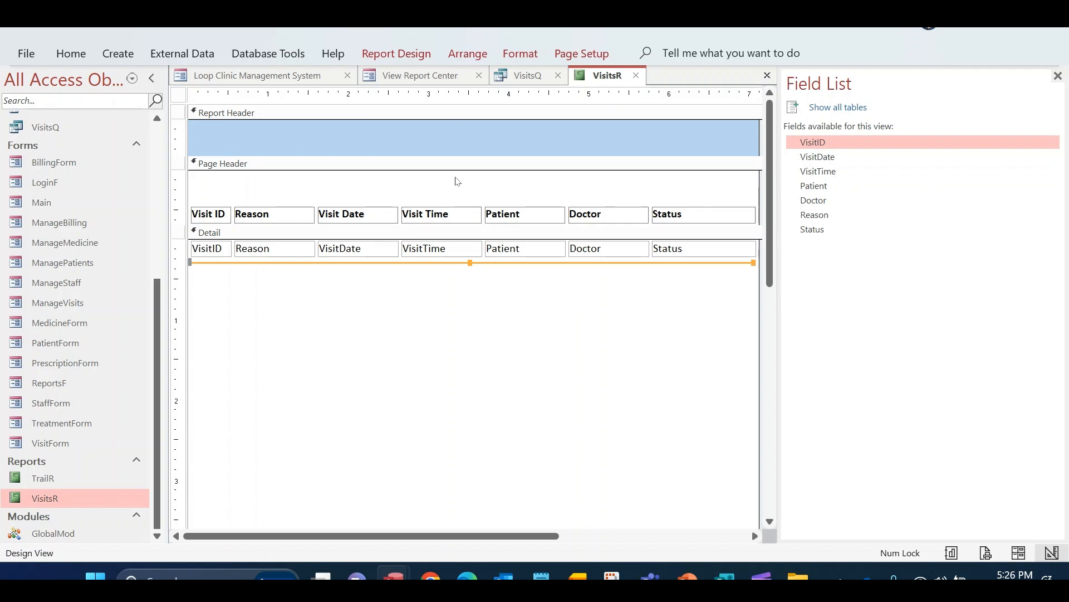
Step: Set the Top position of the Detail section's line to 0.25 inches
{"action": "left_click", "coordinate": [397, 53]}
{"action": "left_click", "coordinate": [886, 114]}
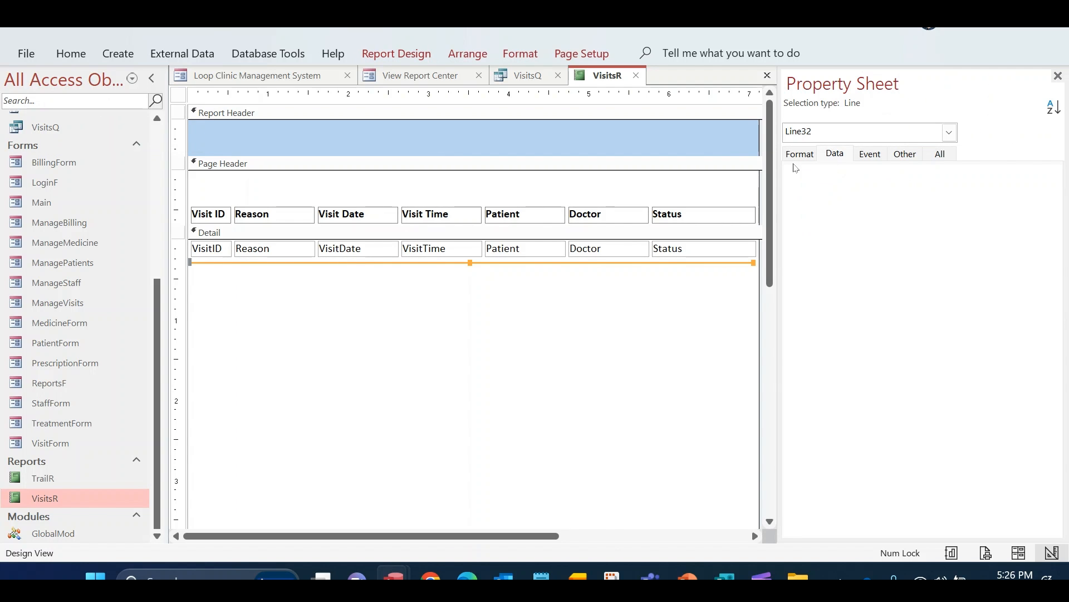
{"action": "left_click", "coordinate": [812, 159]}
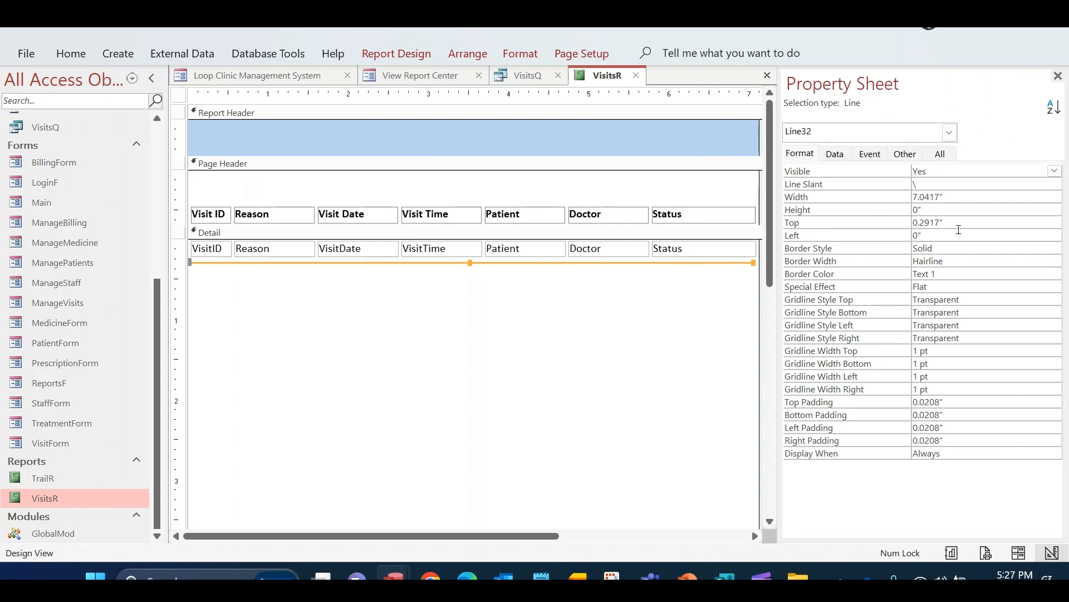
{"action": "left_click", "coordinate": [937, 224]}
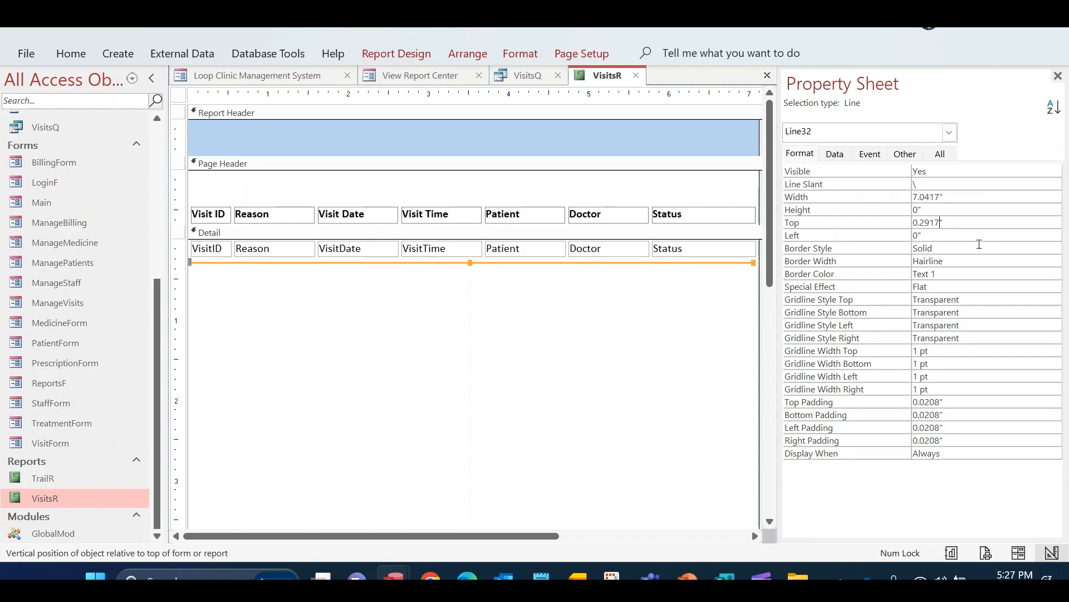
{"action": "key", "text": "Return"}
{"action": "key", "text": "Up"}
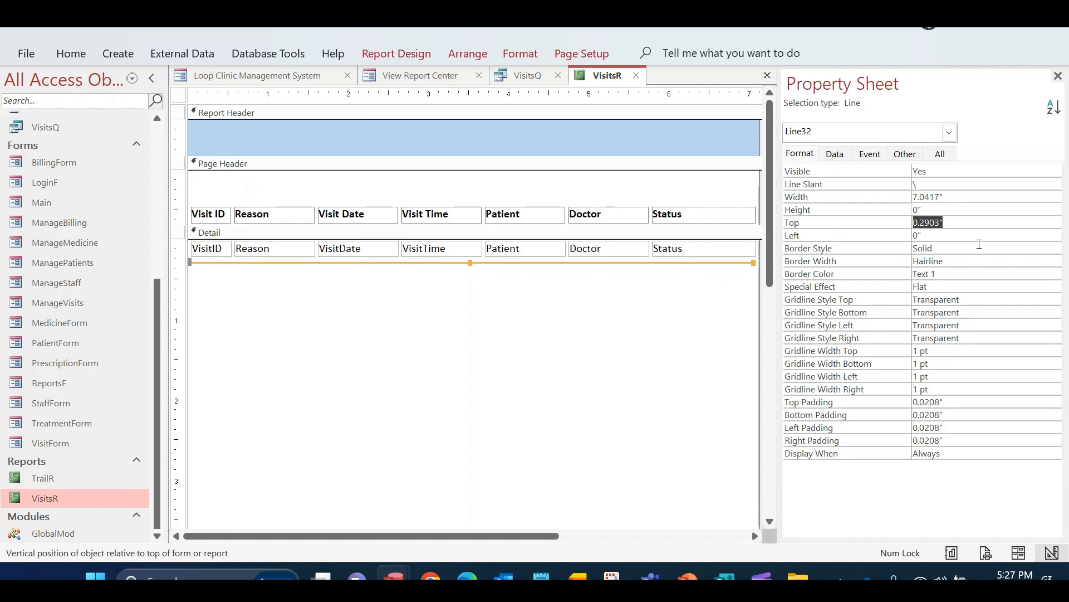
{"action": "type", "text": "0.28"}
{"action": "key", "text": "Return"}
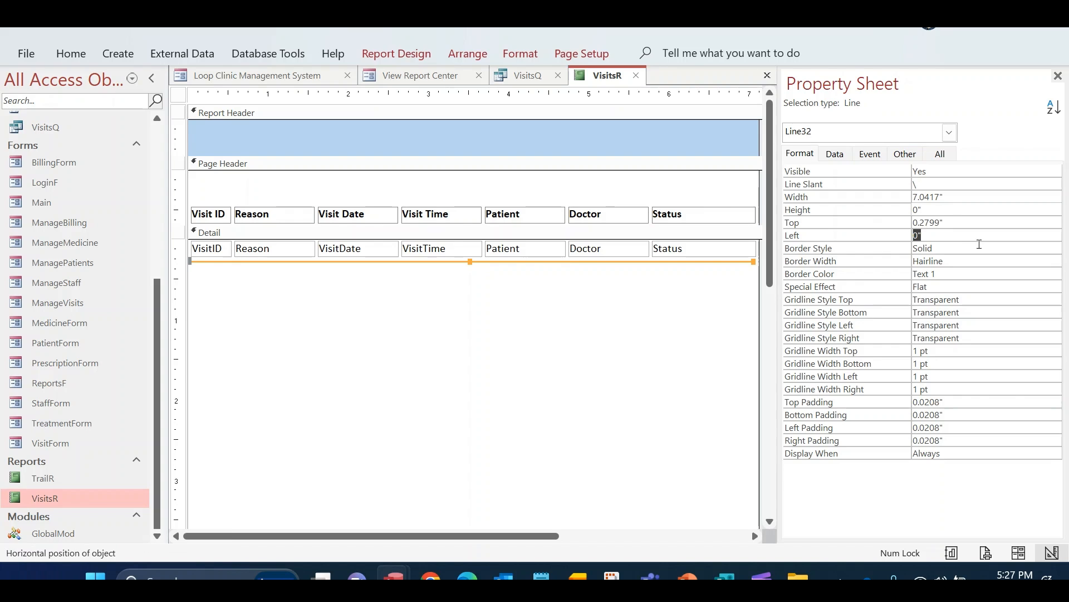
{"action": "key", "text": "Up"}
{"action": "type", "text": "0"}
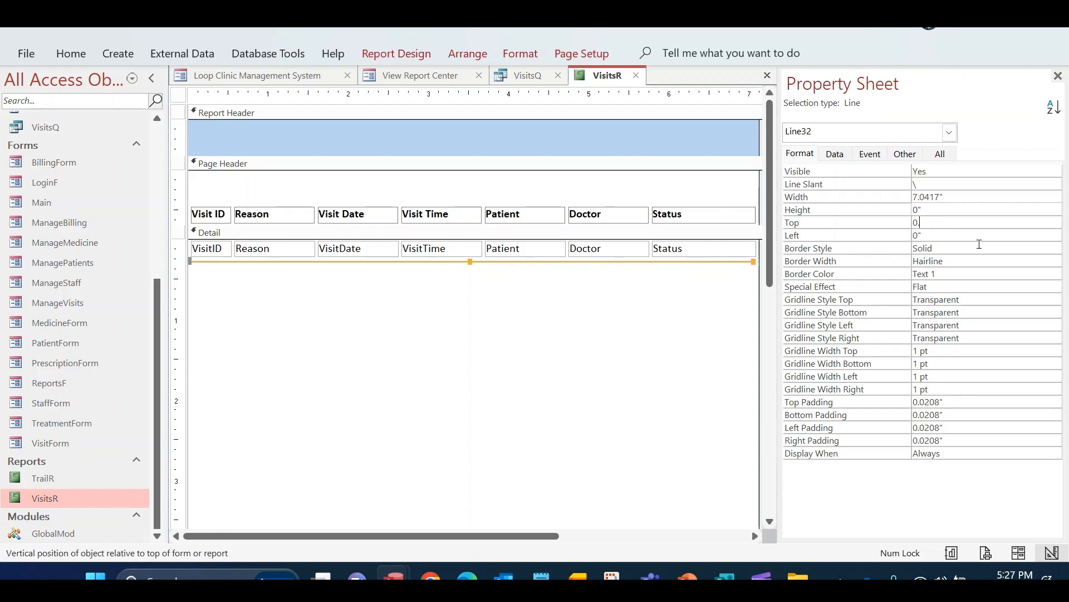
{"action": "key", "text": "Return"}
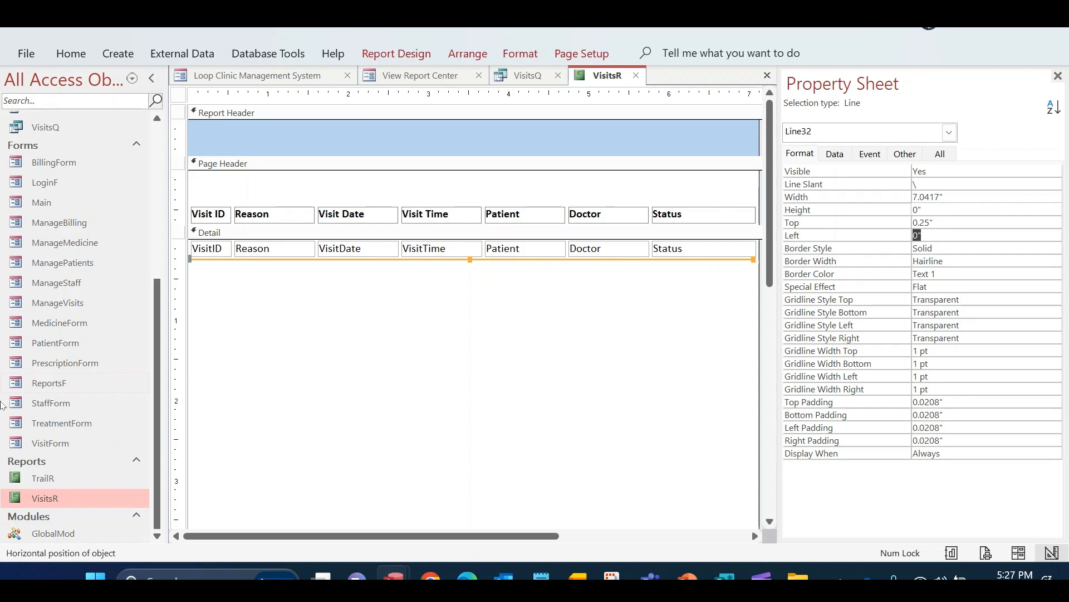
Step: Extend the end of the Detail section's line to the report's right edge
{"action": "left_click", "coordinate": [660, 352]}
{"action": "left_click", "coordinate": [752, 260]}
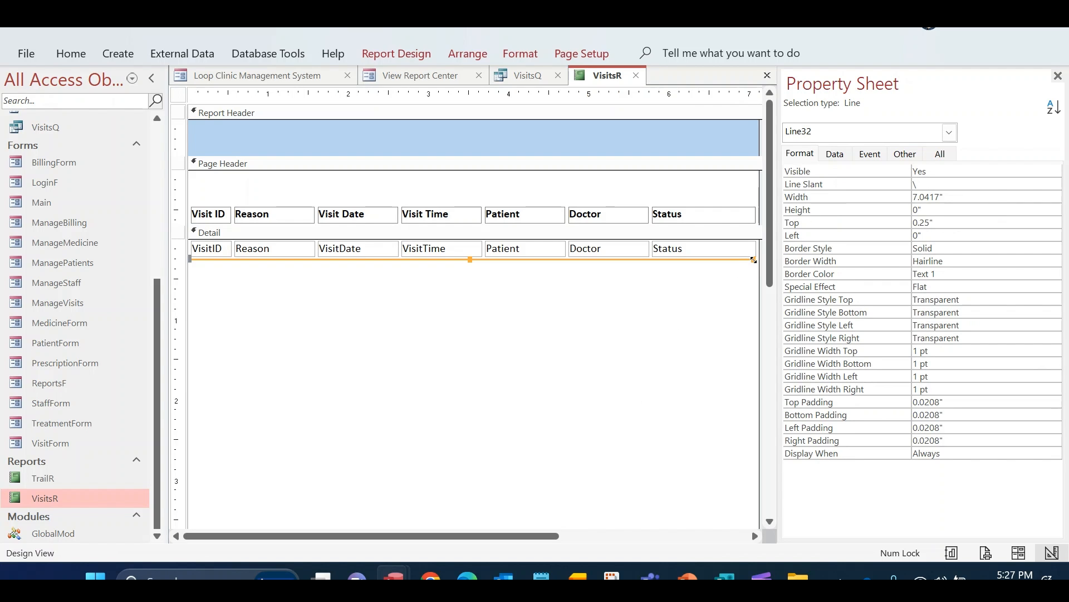
{"action": "left_click", "coordinate": [750, 274]}
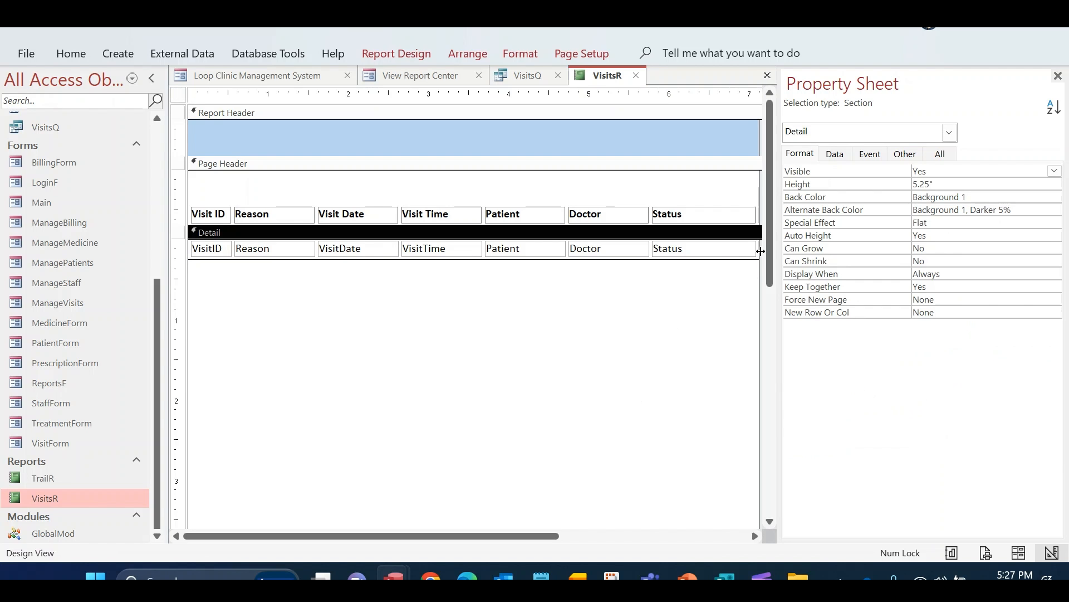
Step: Set the height of all Detail text boxes to 0.23 inches and close the Property Sheet
{"action": "left_click_drag", "start_coordinate": [176, 231], "coordinate": [176, 257]}
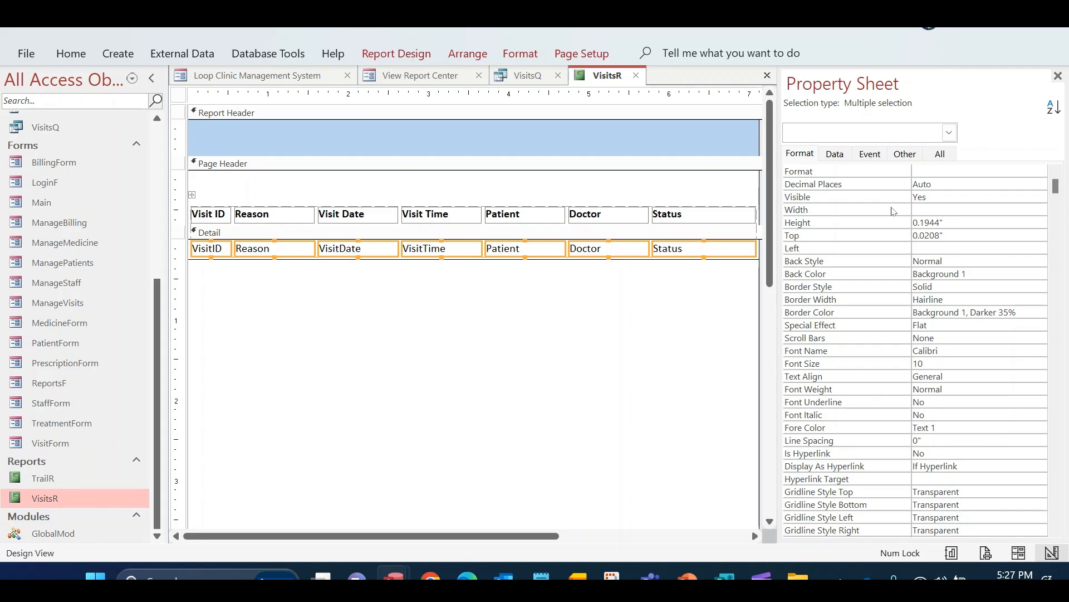
{"action": "left_click", "coordinate": [940, 222]}
{"action": "type", "text": "0.23"}
{"action": "key", "text": "Return"}
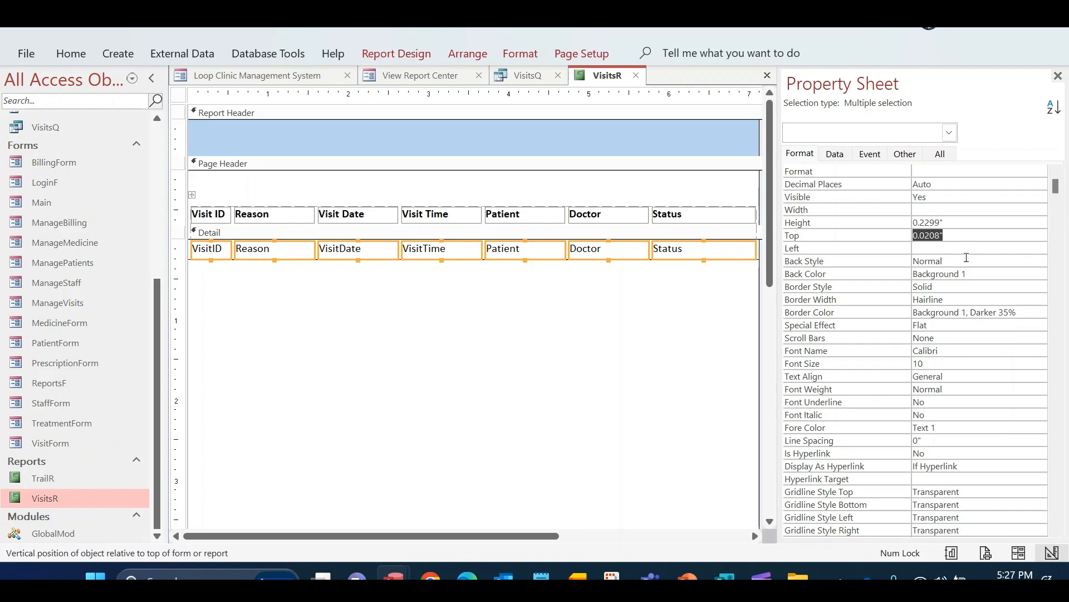
{"action": "left_click", "coordinate": [534, 367]}
{"action": "left_click", "coordinate": [1058, 76]}
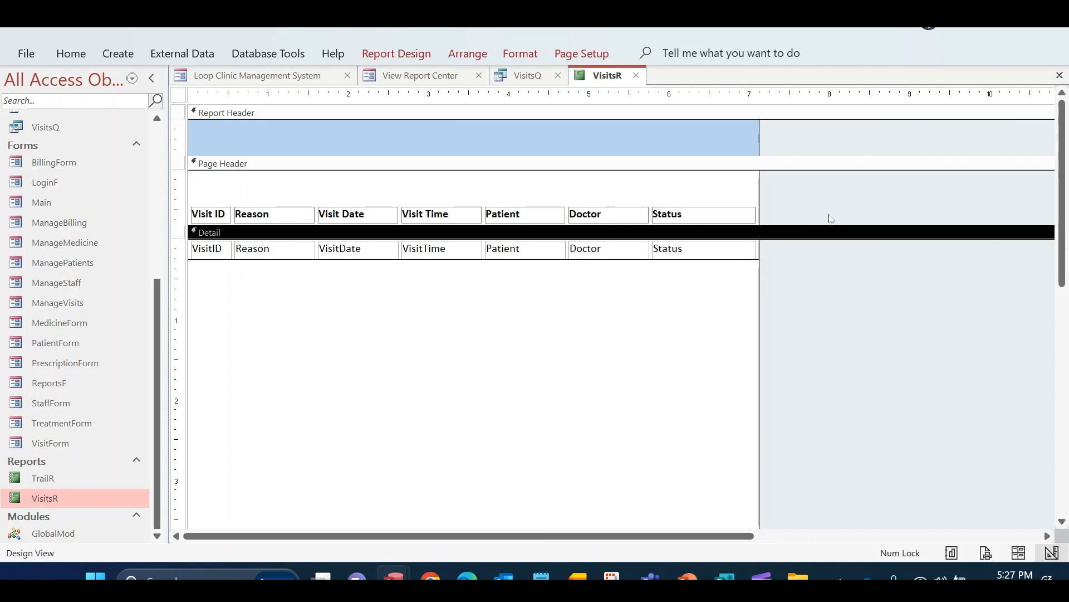
Step: Give all column labels and Detail text boxes a transparent outline
{"action": "left_click_drag", "start_coordinate": [777, 248], "coordinate": [189, 207]}
{"action": "left_click", "coordinate": [565, 51]}
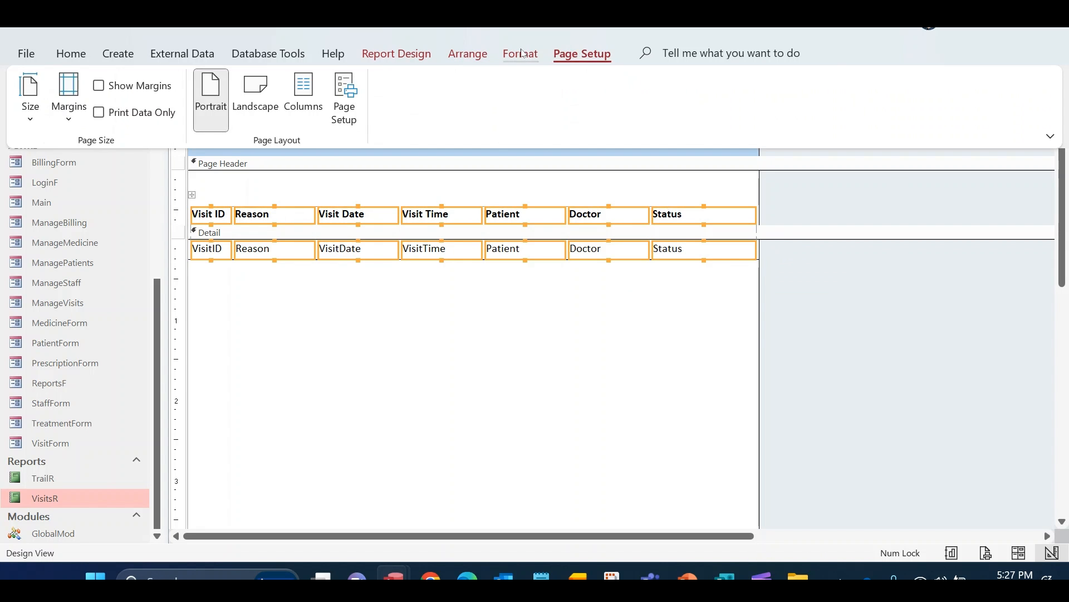
{"action": "left_click", "coordinate": [520, 53]}
{"action": "left_click", "coordinate": [787, 101]}
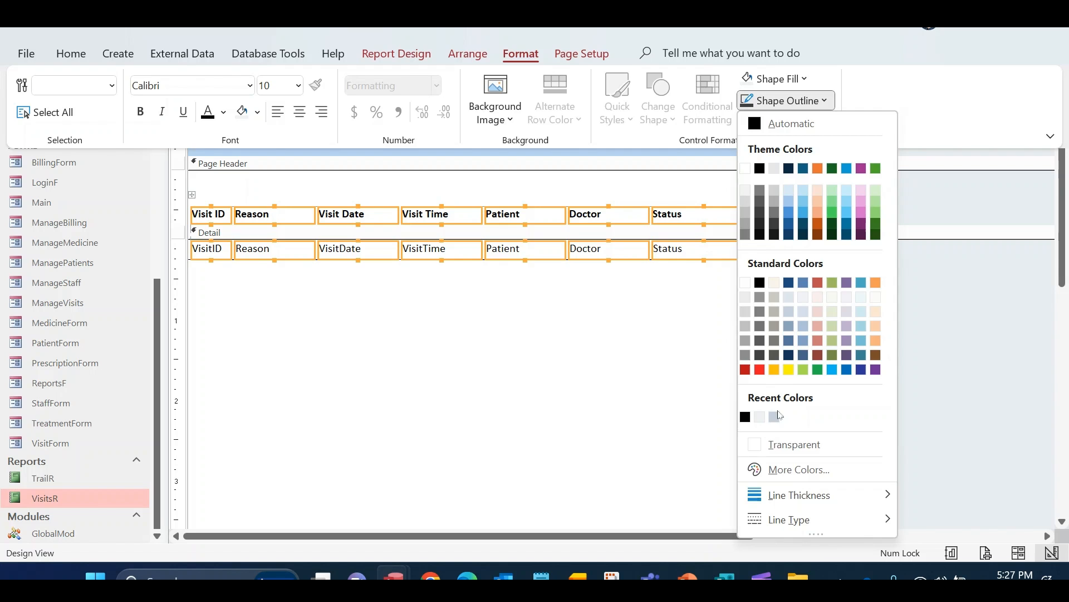
{"action": "left_click", "coordinate": [791, 444]}
{"action": "left_click", "coordinate": [499, 401]}
Step: Shrink the Detail section's height so it ends just below the line under the text boxes
{"action": "scroll", "coordinate": [513, 392], "scroll_direction": "down", "scroll_amount": 2}
{"action": "scroll", "coordinate": [514, 502], "scroll_direction": "down", "scroll_amount": 3}
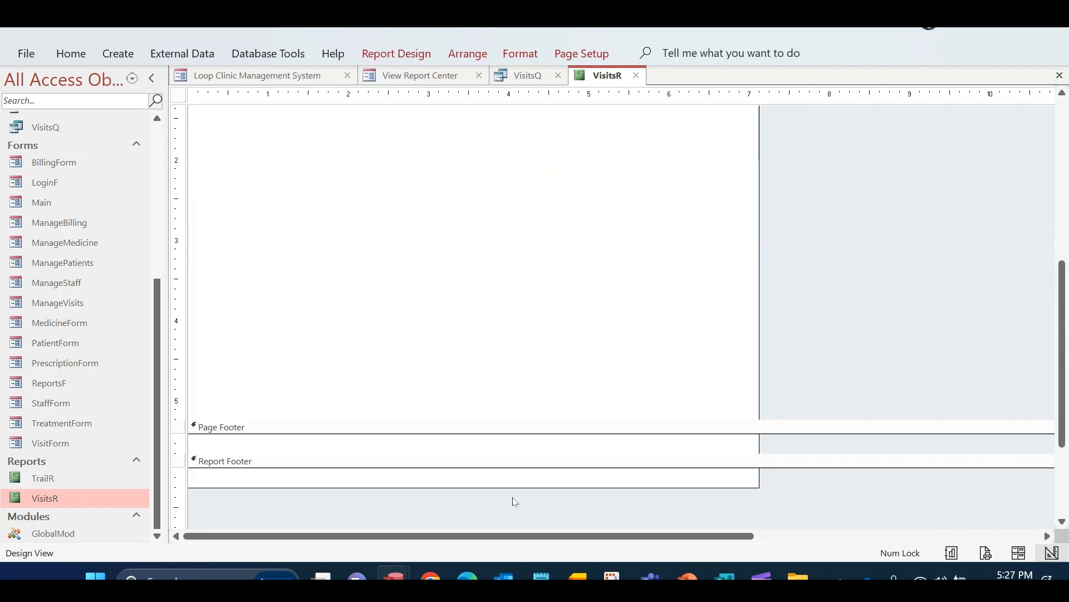
{"action": "scroll", "coordinate": [522, 419], "scroll_direction": "up", "scroll_amount": 5}
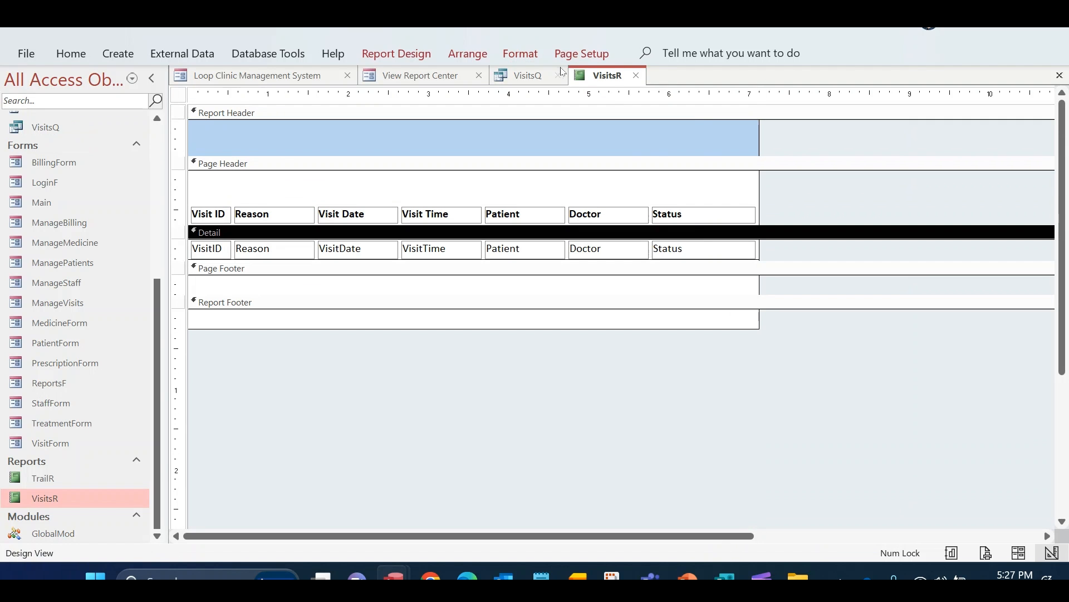
Step: Display the VisitsR report in Report View and review the listed visits down to the last record
{"action": "right_click", "coordinate": [593, 75]}
{"action": "left_click", "coordinate": [627, 174]}
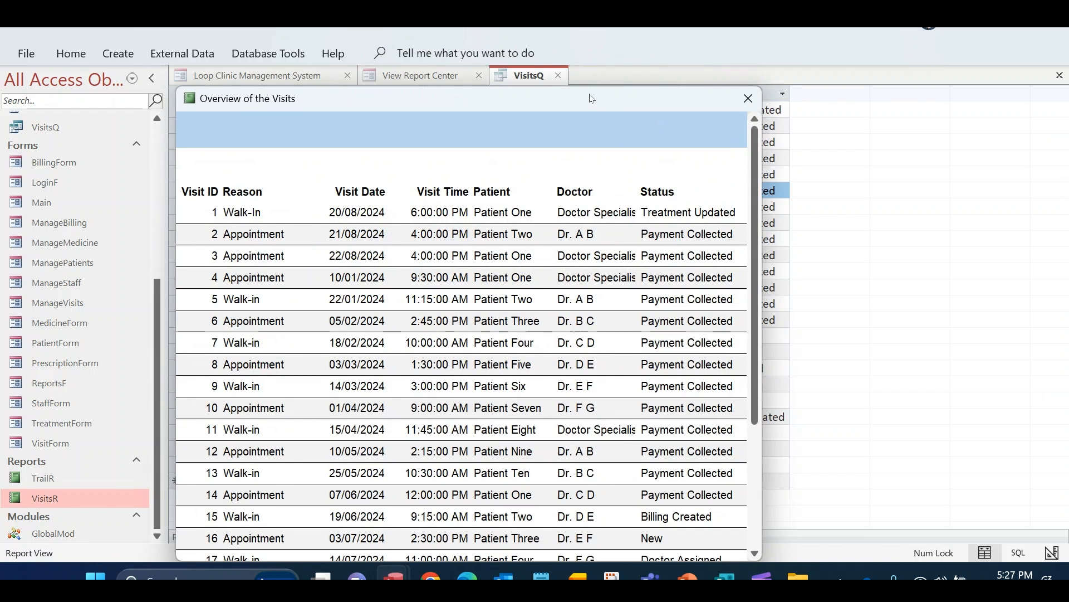
{"action": "scroll", "coordinate": [460, 251], "scroll_direction": "down", "scroll_amount": 5}
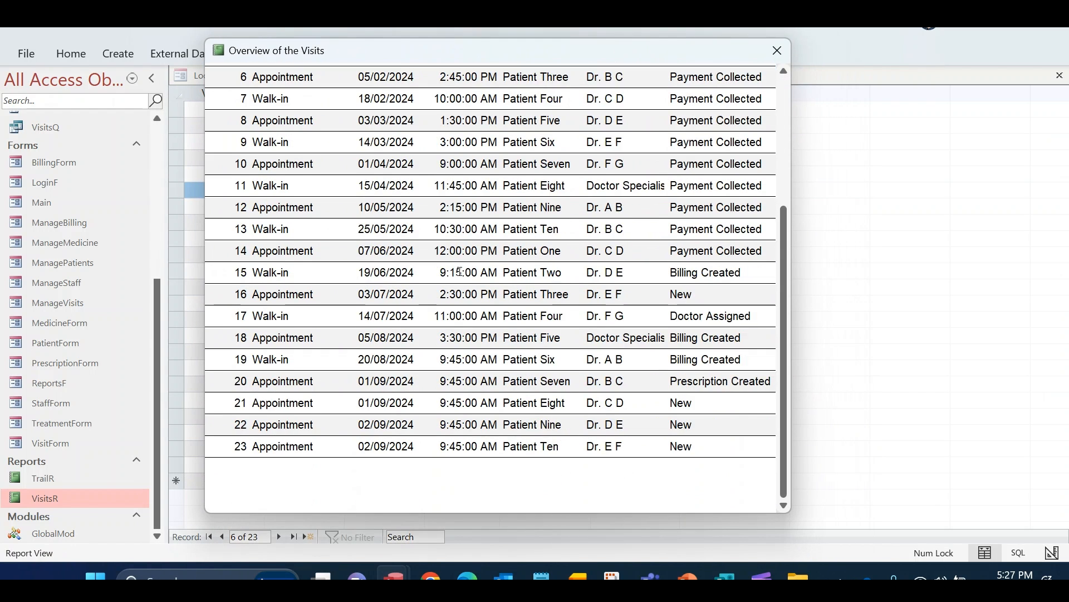
Step: Check the VisitsR report's page layout in Print Preview and return to Design View
{"action": "scroll", "coordinate": [462, 271], "scroll_direction": "up", "scroll_amount": 5}
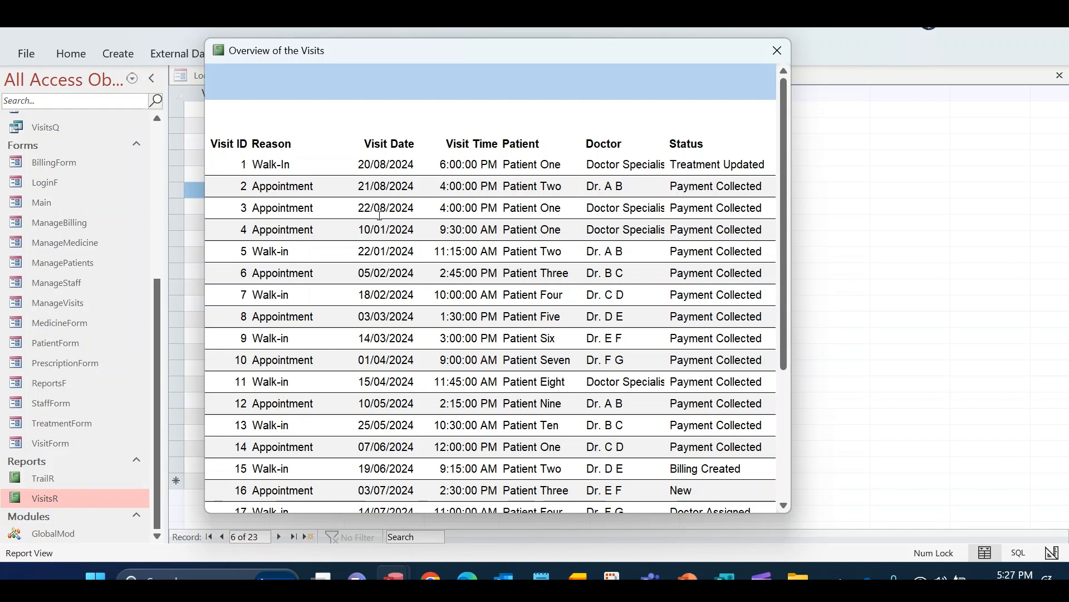
{"action": "right_click", "coordinate": [471, 84]}
{"action": "left_click", "coordinate": [523, 159]}
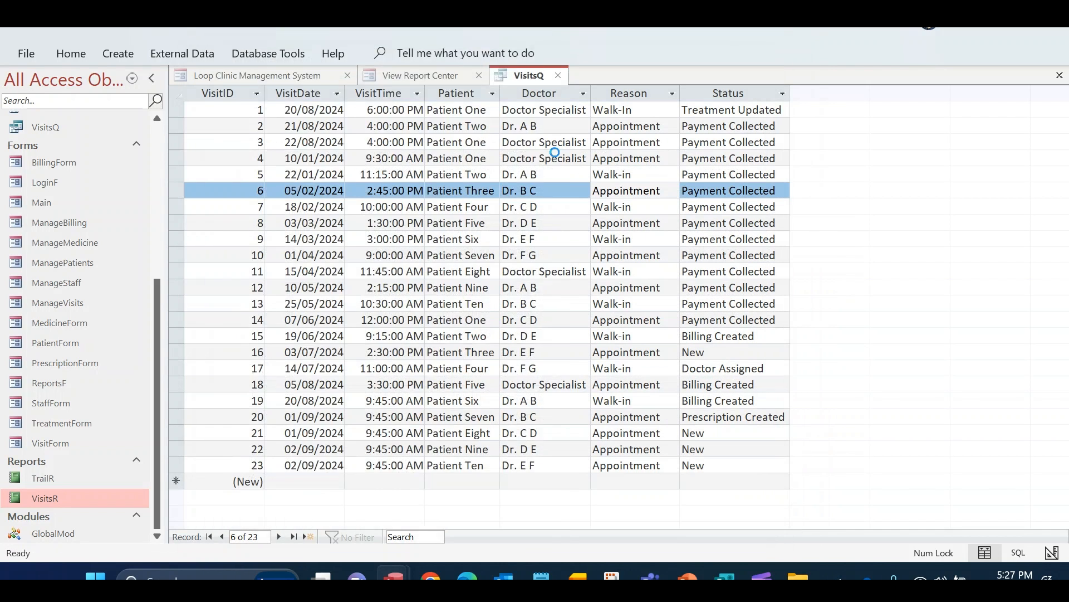
{"action": "left_click_drag", "start_coordinate": [404, 52], "coordinate": [485, 63]}
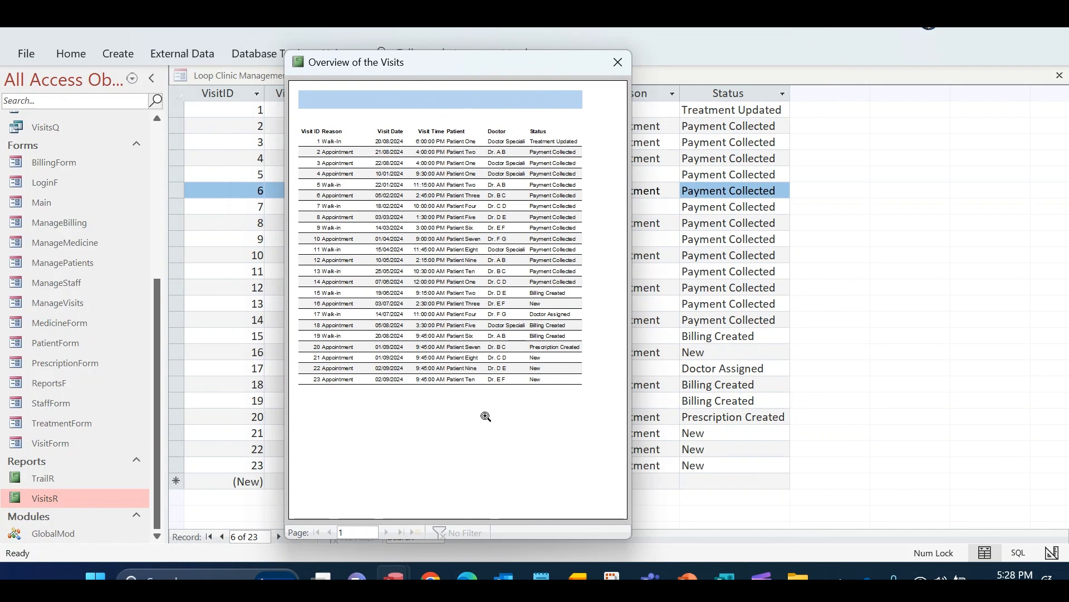
{"action": "right_click", "coordinate": [477, 394]}
{"action": "left_click", "coordinate": [372, 178]}
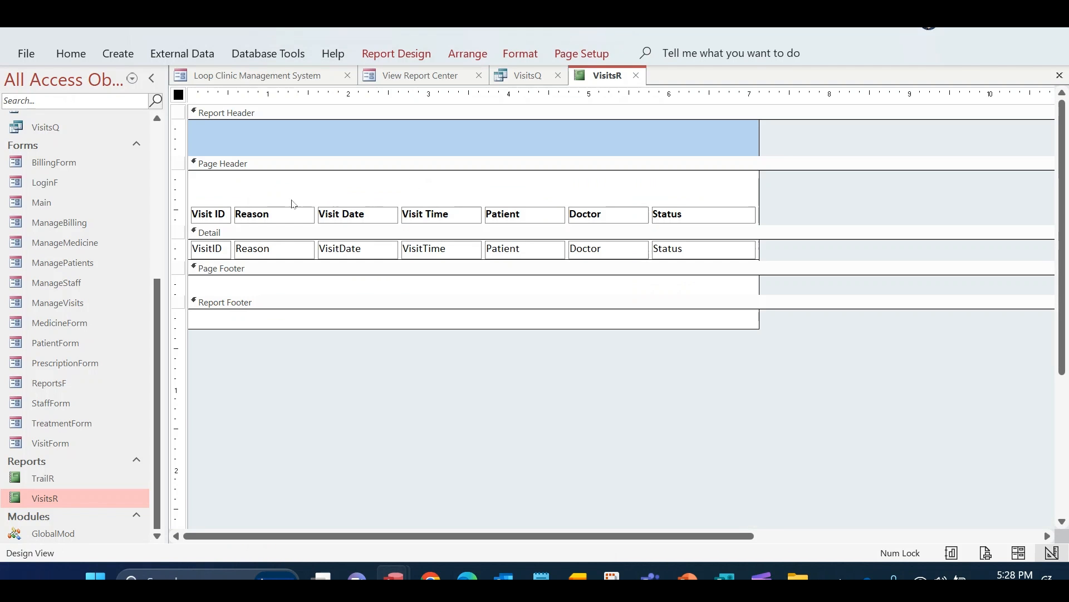
Step: Center the text of the Visit ID label and its Detail text box
{"action": "left_click_drag", "start_coordinate": [206, 250], "coordinate": [206, 252]}
{"action": "left_click", "coordinate": [71, 54]}
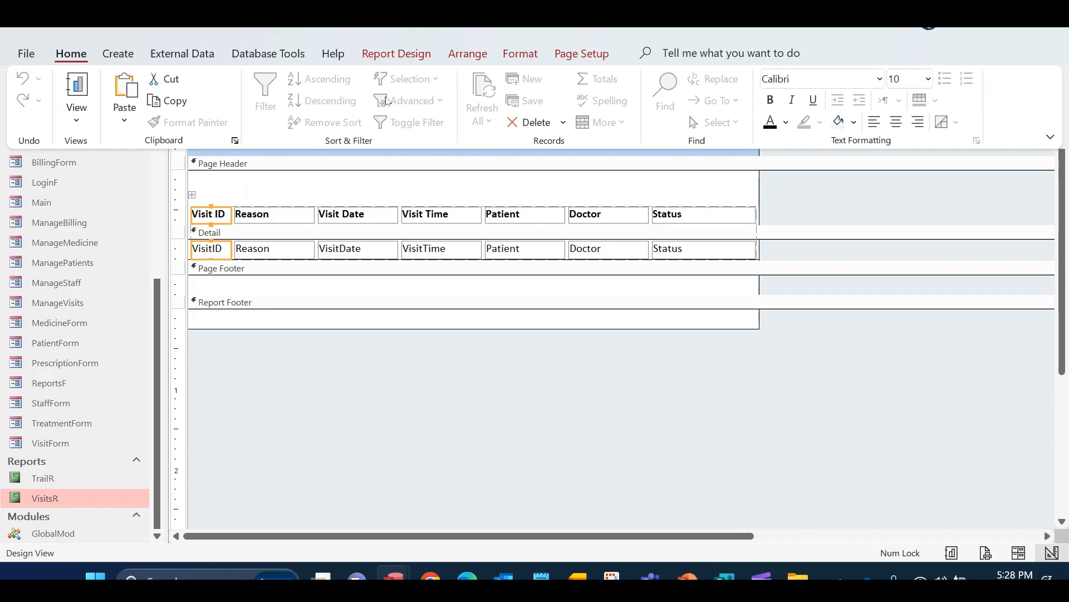
{"action": "left_click", "coordinate": [495, 210]}
Step: Left-align the labels and Detail text boxes of the Reason, Patient, Doctor and Status columns
{"action": "left_click_drag", "start_coordinate": [301, 198], "coordinate": [299, 249]}
{"action": "left_click_drag", "start_coordinate": [368, 199], "coordinate": [367, 254]}
{"action": "left_click", "coordinate": [361, 190]}
{"action": "left_click_drag", "start_coordinate": [282, 191], "coordinate": [281, 252]}
{"action": "left_click_drag", "start_coordinate": [522, 200], "coordinate": [522, 260]}
{"action": "left_click_drag", "start_coordinate": [619, 188], "coordinate": [625, 255]}
{"action": "left_click_drag", "start_coordinate": [693, 201], "coordinate": [696, 258]}
{"action": "left_click", "coordinate": [77, 58]}
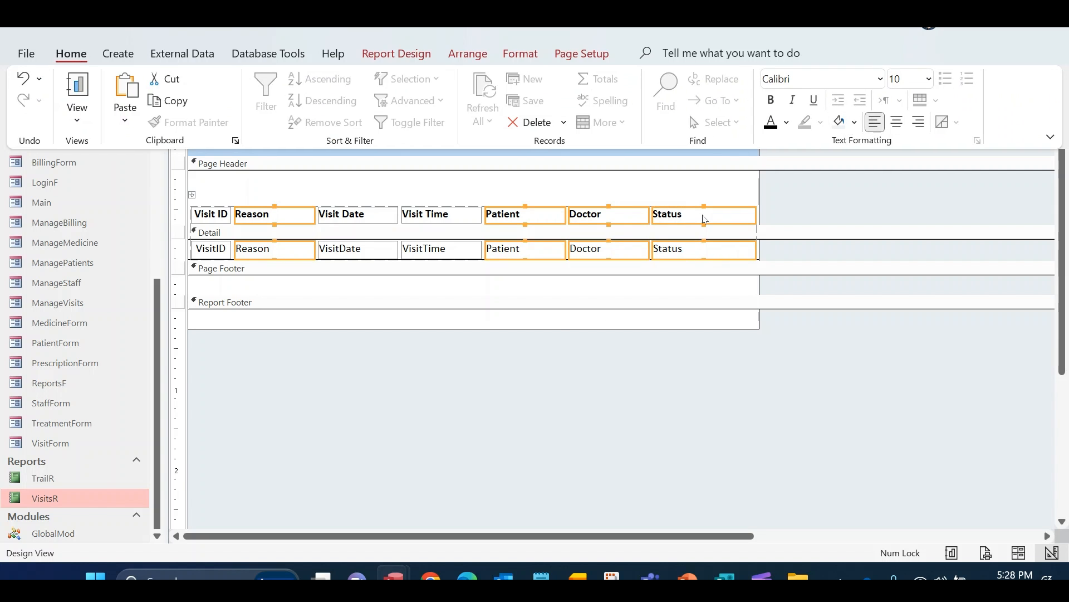
{"action": "left_click", "coordinate": [556, 327]}
Step: Center the labels and Detail text boxes of the Visit Date and Visit Time columns
{"action": "left_click_drag", "start_coordinate": [355, 190], "coordinate": [450, 258]}
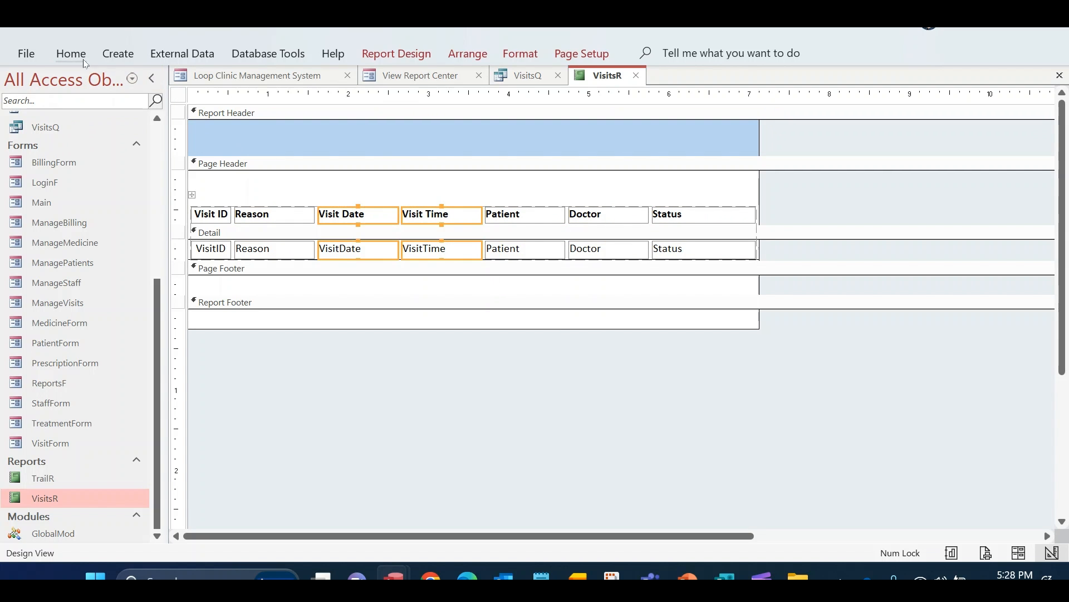
{"action": "left_click", "coordinate": [78, 54]}
{"action": "left_click", "coordinate": [895, 124]}
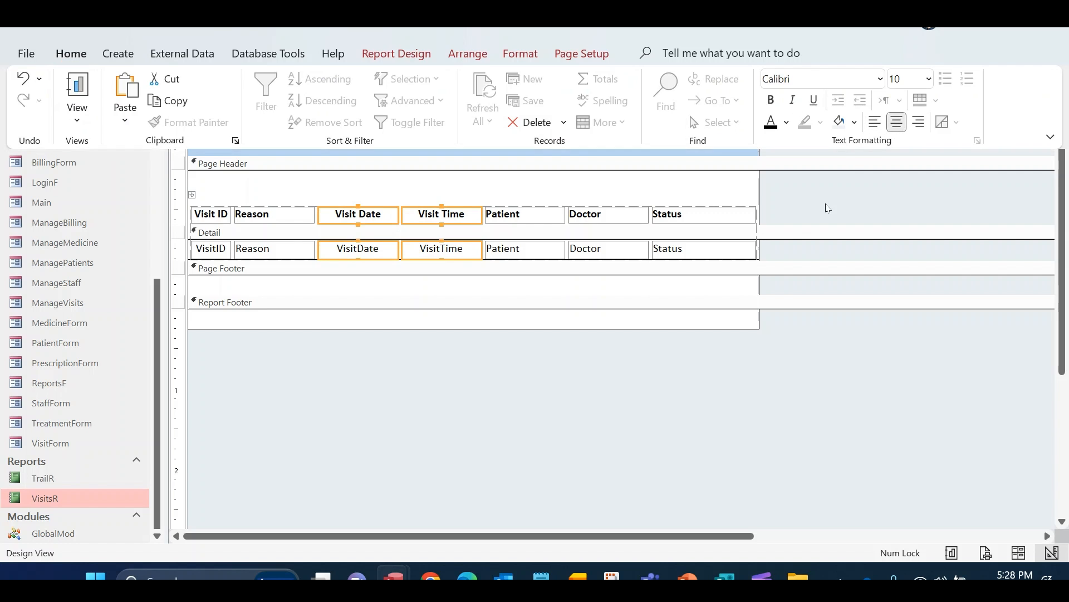
Step: Set the font size of all Detail text boxes to 9
{"action": "left_click", "coordinate": [793, 227]}
{"action": "left_click_drag", "start_coordinate": [788, 240], "coordinate": [162, 251]}
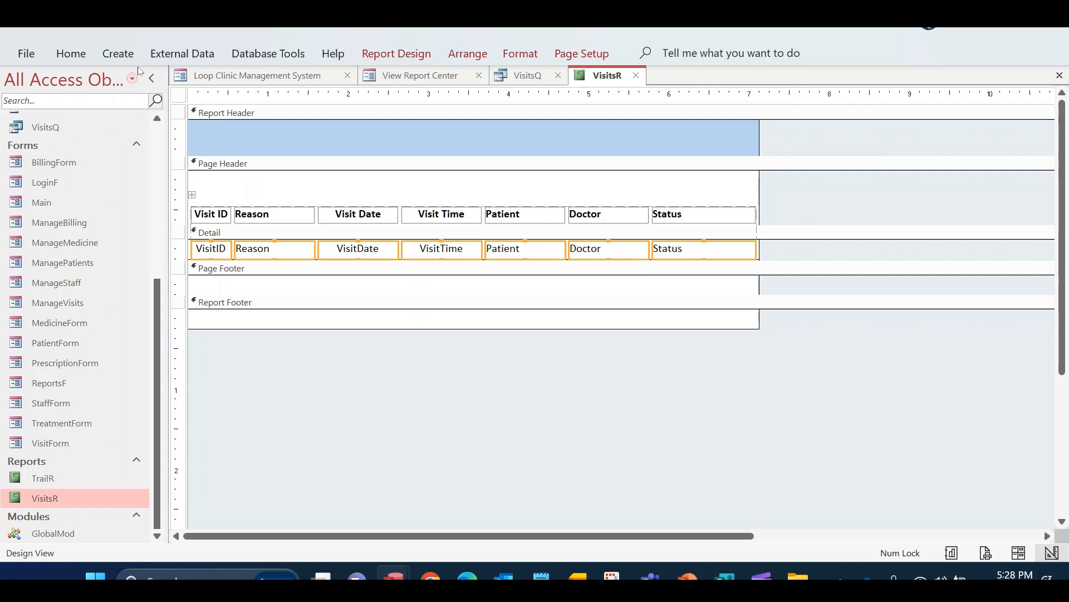
{"action": "left_click", "coordinate": [70, 54]}
{"action": "left_click", "coordinate": [929, 78]}
{"action": "left_click", "coordinate": [921, 130]}
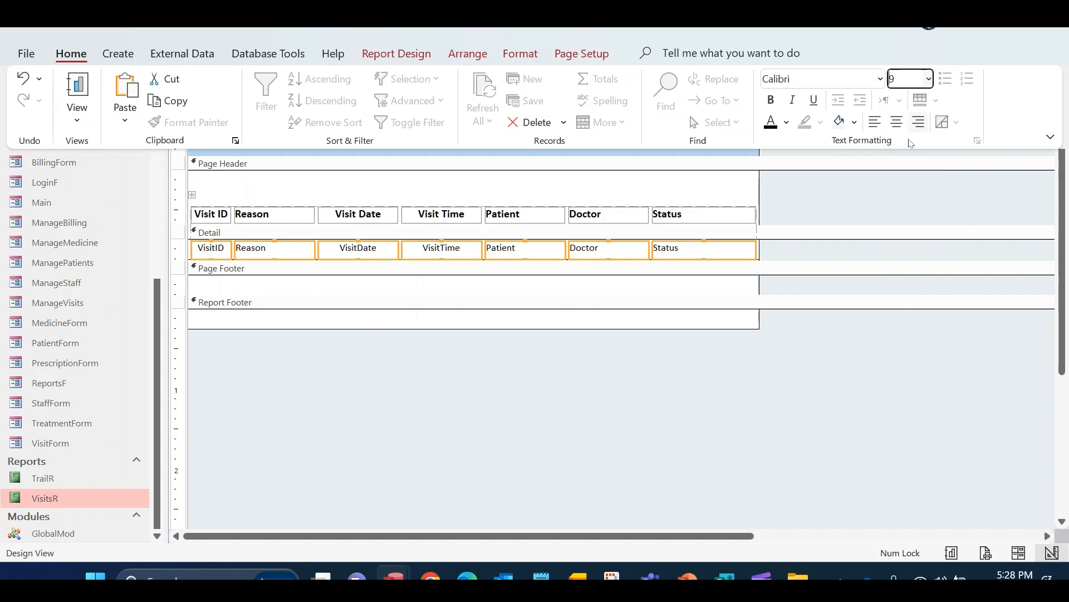
Step: Display VisitsR in Report View and review the column alignment and text fit down to the last record
{"action": "left_click", "coordinate": [518, 389]}
{"action": "right_click", "coordinate": [610, 75]}
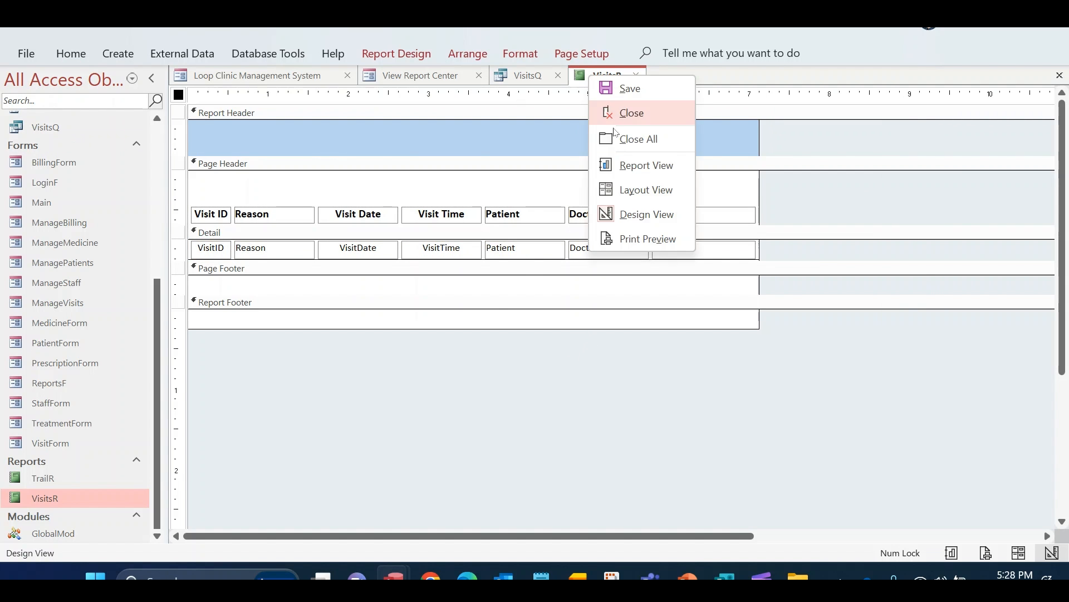
{"action": "left_click", "coordinate": [639, 162]}
{"action": "left_click_drag", "start_coordinate": [596, 110], "coordinate": [633, 63]}
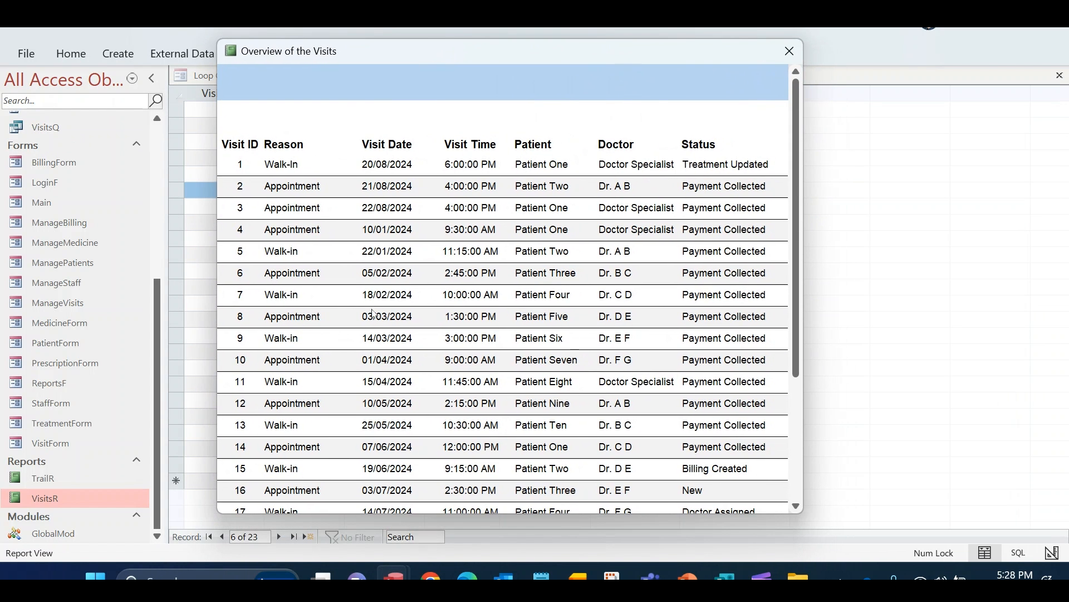
{"action": "scroll", "coordinate": [439, 256], "scroll_direction": "down", "scroll_amount": 5}
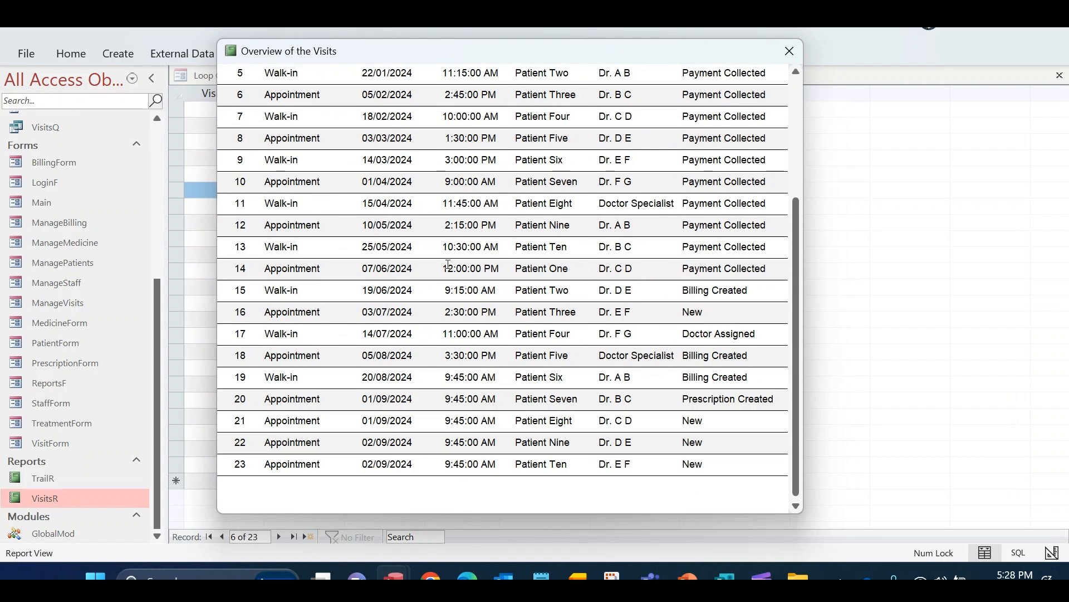
{"action": "scroll", "coordinate": [448, 263], "scroll_direction": "up", "scroll_amount": 5}
{"action": "scroll", "coordinate": [455, 270], "scroll_direction": "down", "scroll_amount": 5}
{"action": "scroll", "coordinate": [520, 205], "scroll_direction": "up", "scroll_amount": 5}
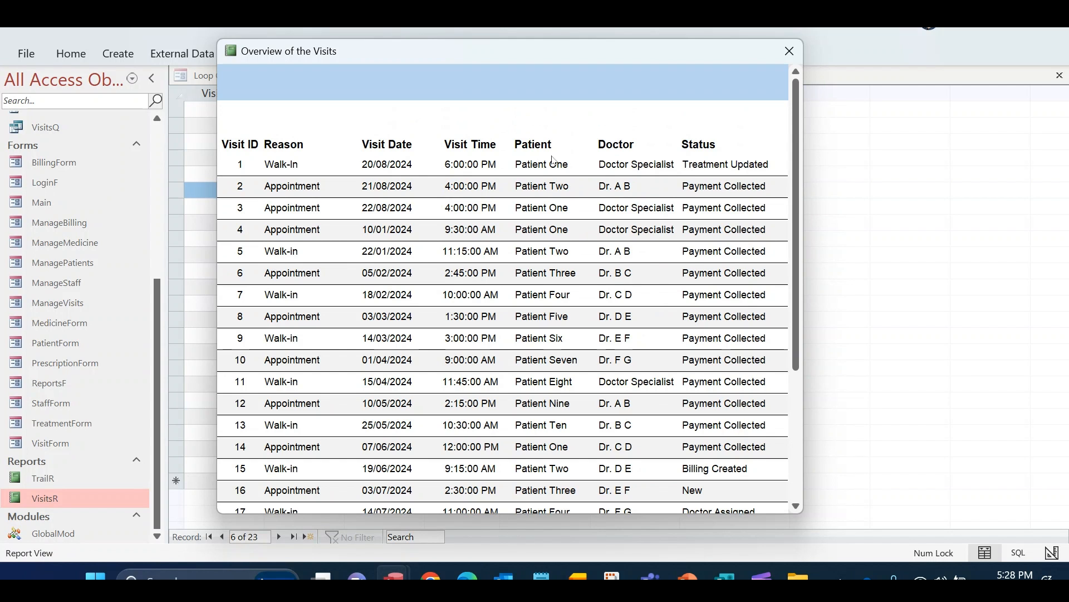
Step: View the realigned visits list in Print Preview, then reopen the report in Design View
{"action": "right_click", "coordinate": [458, 68]}
{"action": "left_click", "coordinate": [510, 136]}
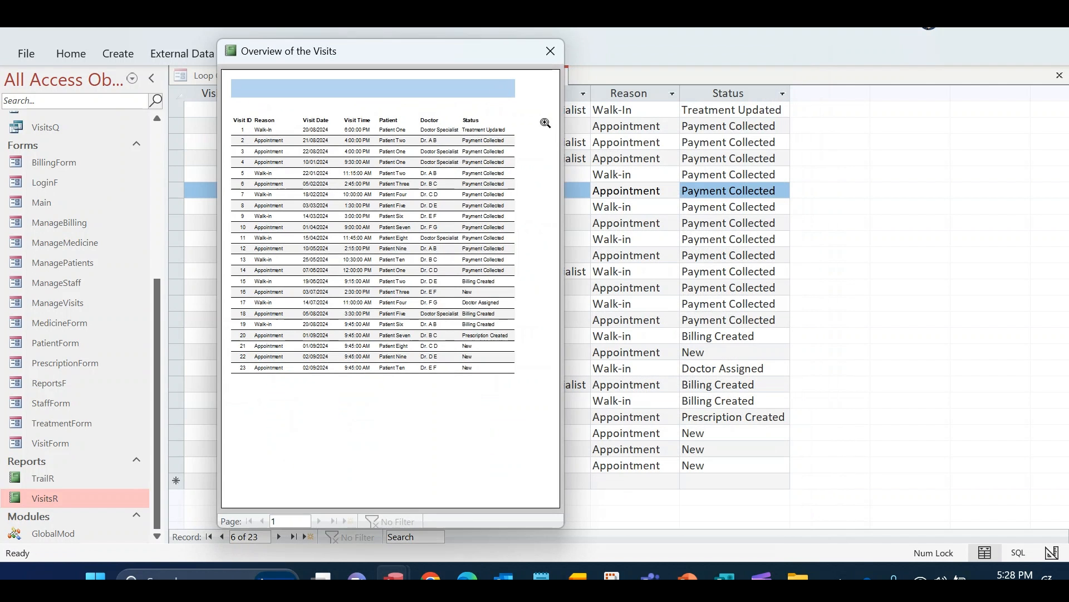
{"action": "right_click", "coordinate": [433, 63]}
{"action": "left_click", "coordinate": [478, 175]}
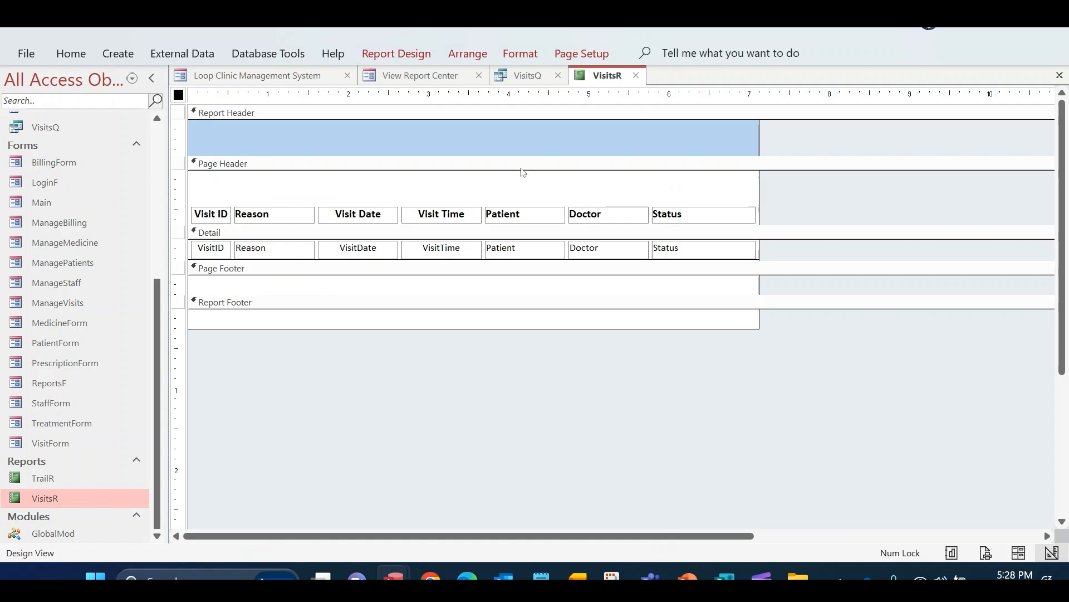
{"action": "left_click_drag", "start_coordinate": [547, 191], "coordinate": [582, 249]}
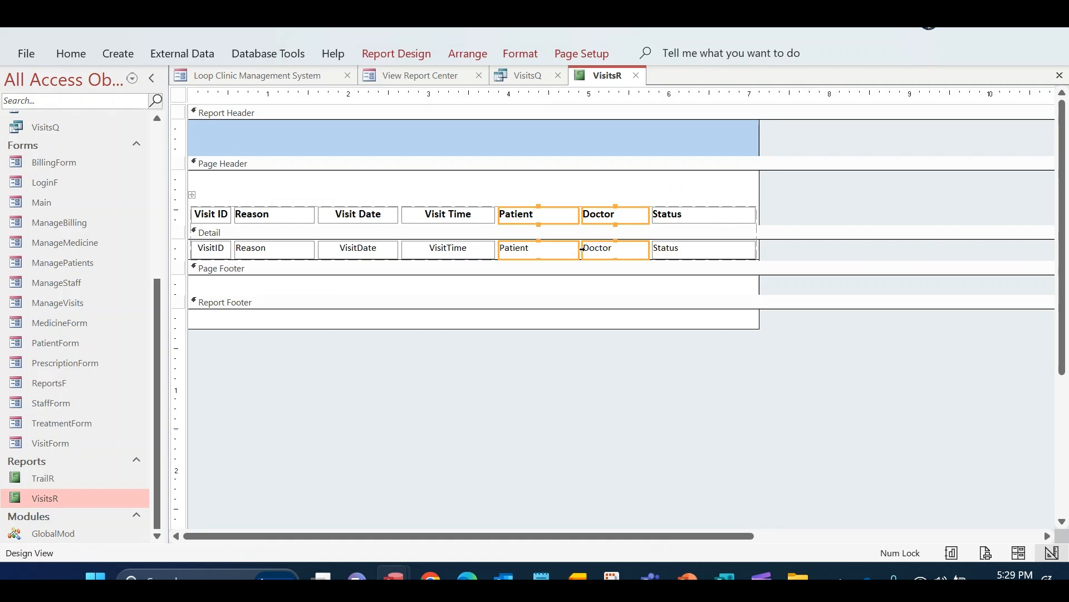
{"action": "left_click", "coordinate": [644, 353]}
{"action": "key", "text": "ctrl+z"}
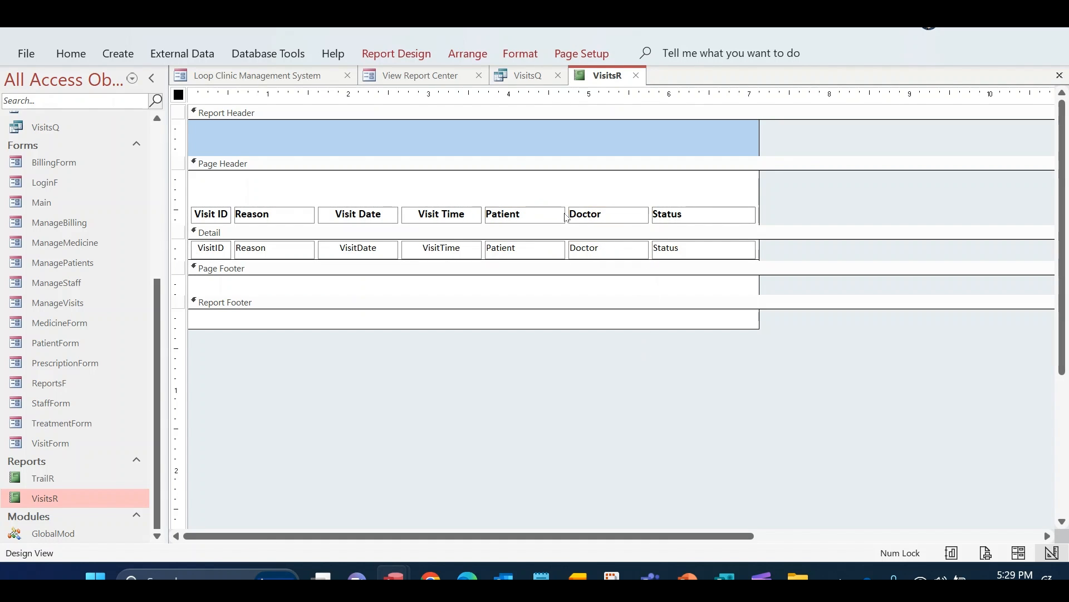
Step: Widen the Patient and Doctor columns to about 1.3 inches each, keeping labels and text boxes aligned
{"action": "left_click", "coordinate": [539, 195]}
{"action": "left_click_drag", "start_coordinate": [564, 247], "coordinate": [593, 248]}
{"action": "left_click_drag", "start_coordinate": [657, 183], "coordinate": [698, 248]}
{"action": "left_click", "coordinate": [771, 366]}
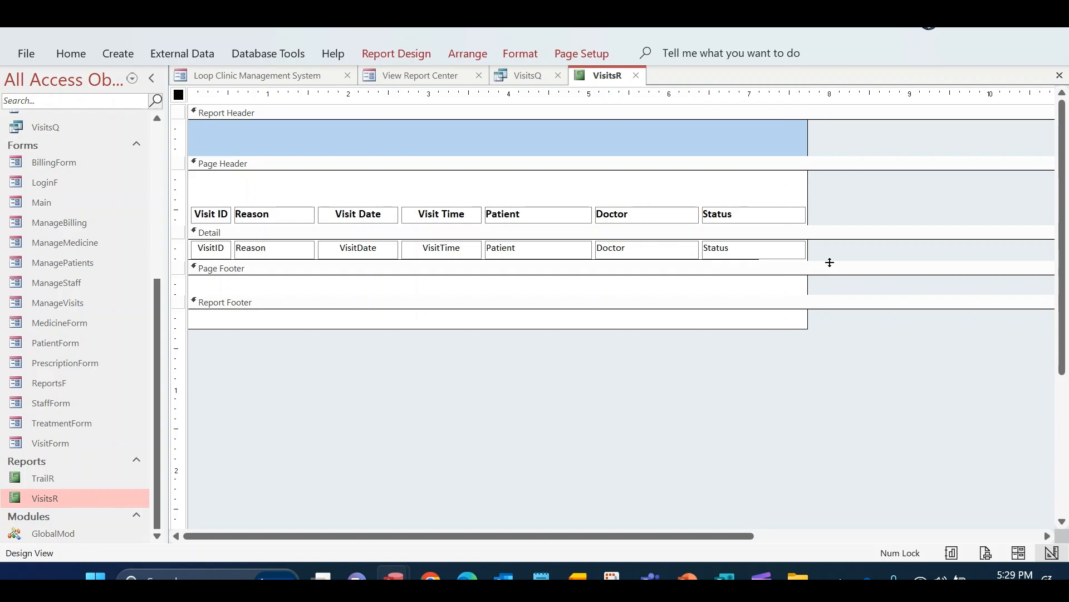
Step: Extend the line under the Detail text boxes to the outer edge of the Status column
{"action": "left_click_drag", "start_coordinate": [829, 262], "coordinate": [827, 300]}
{"action": "left_click", "coordinate": [755, 259]}
{"action": "left_click_drag", "start_coordinate": [760, 260], "coordinate": [807, 260]}
{"action": "left_click", "coordinate": [854, 282]}
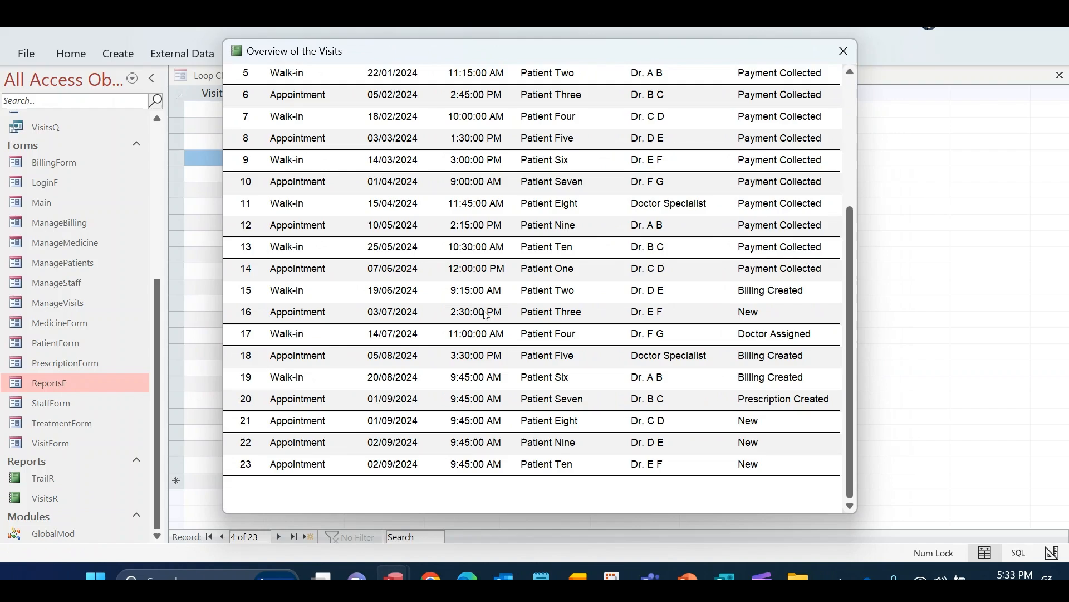
Step: Review the widened VisitsR report back up to its header in Report View and switch it to Design View
{"action": "scroll", "coordinate": [464, 345], "scroll_direction": "up", "scroll_amount": 3}
{"action": "scroll", "coordinate": [465, 343], "scroll_direction": "up", "scroll_amount": 1}
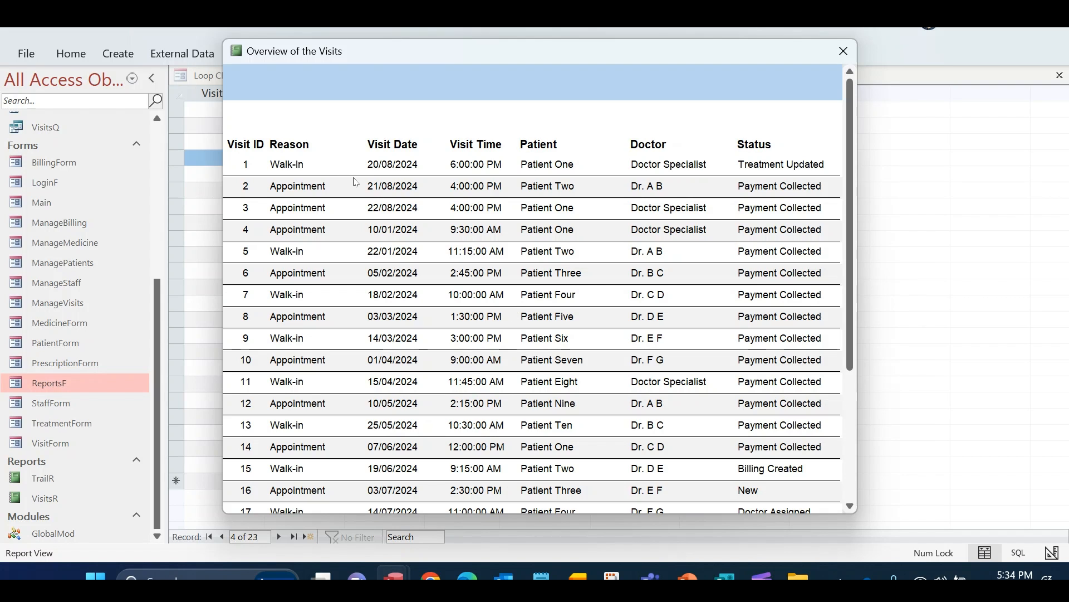
{"action": "left_click_drag", "start_coordinate": [380, 59], "coordinate": [558, 206]}
{"action": "right_click", "coordinate": [749, 194]}
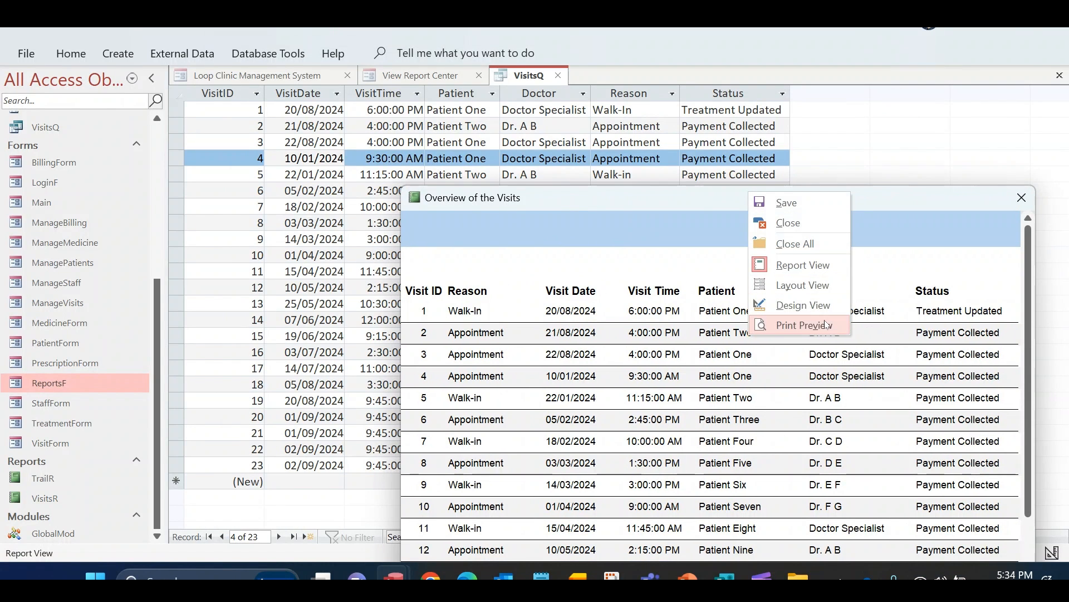
{"action": "left_click", "coordinate": [802, 302]}
Step: Look at the date filter fields on the View Report Center form and display VisitsR in Report View
{"action": "left_click", "coordinate": [405, 78]}
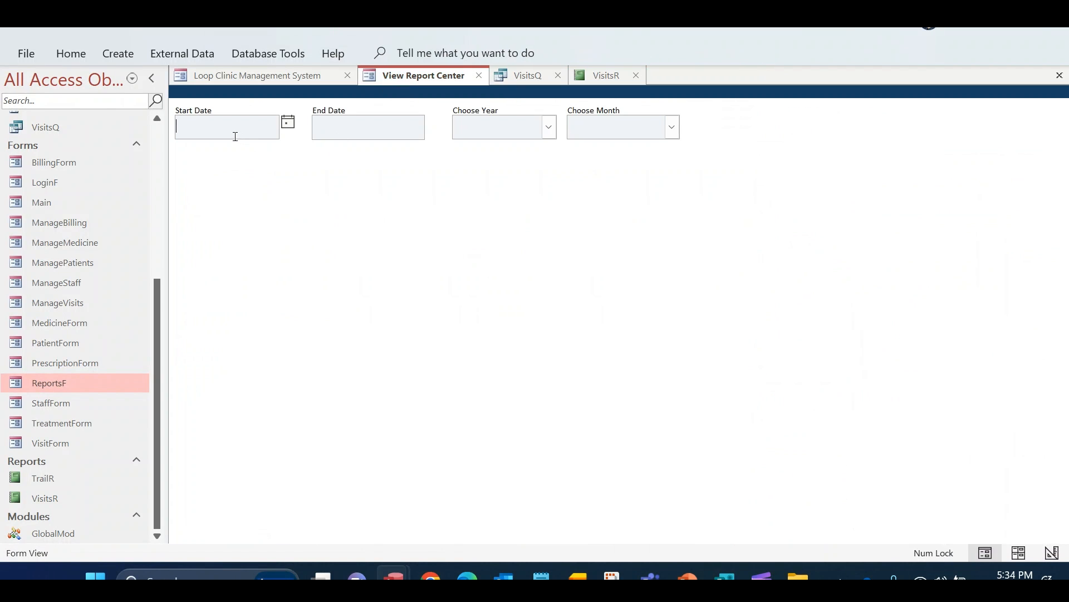
{"action": "left_click", "coordinate": [354, 127]}
{"action": "left_click", "coordinate": [599, 75]}
{"action": "right_click", "coordinate": [585, 77]}
{"action": "left_click", "coordinate": [614, 167]}
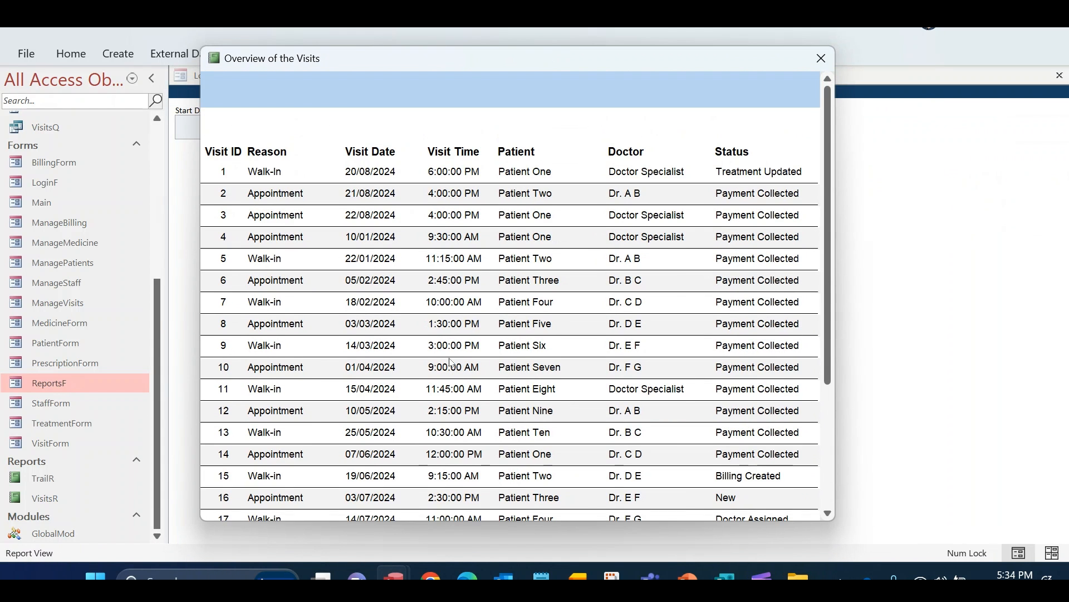
Step: Open the VisitsR report's record source in the Query Builder from Design View
{"action": "right_click", "coordinate": [557, 92]}
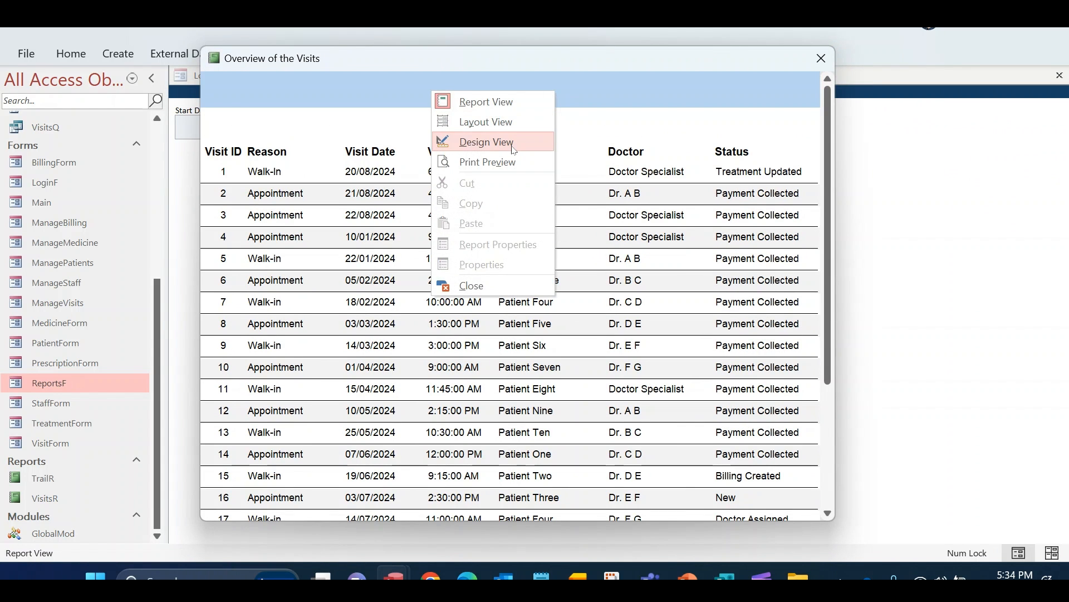
{"action": "left_click", "coordinate": [490, 139]}
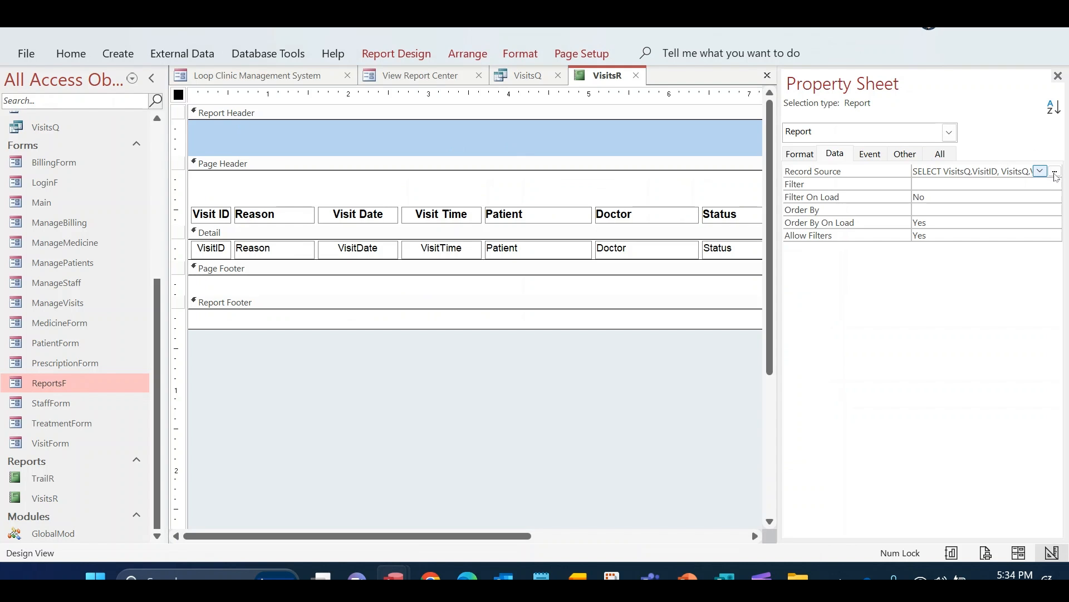
{"action": "left_click", "coordinate": [1055, 173]}
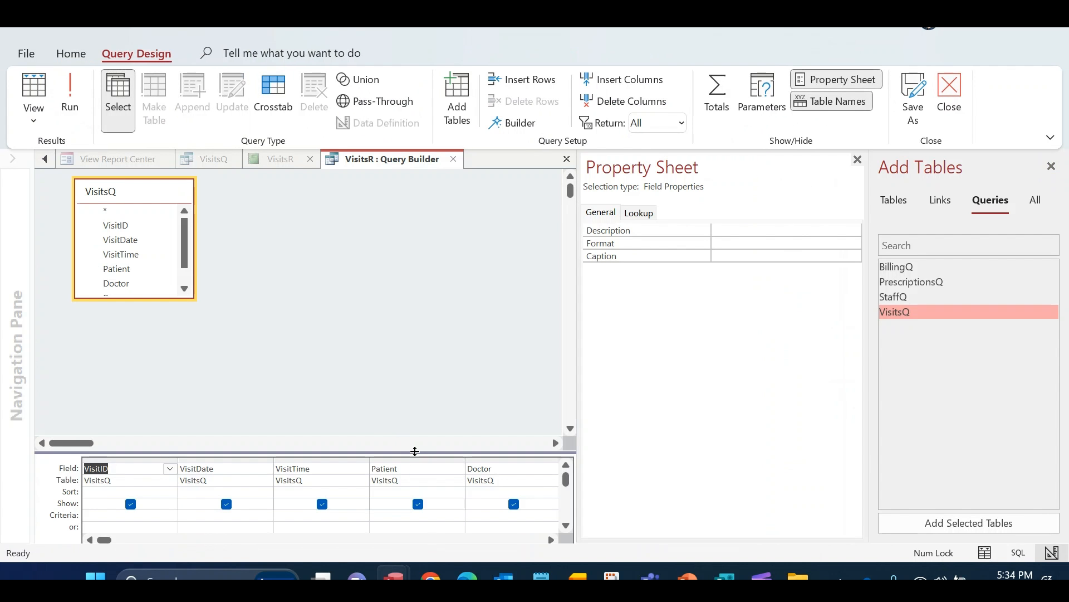
Step: Enlarge the query design grid and widen its VisitDate column to make room for a long criterion
{"action": "left_click_drag", "start_coordinate": [415, 454], "coordinate": [417, 351]}
{"action": "left_click", "coordinate": [857, 160]}
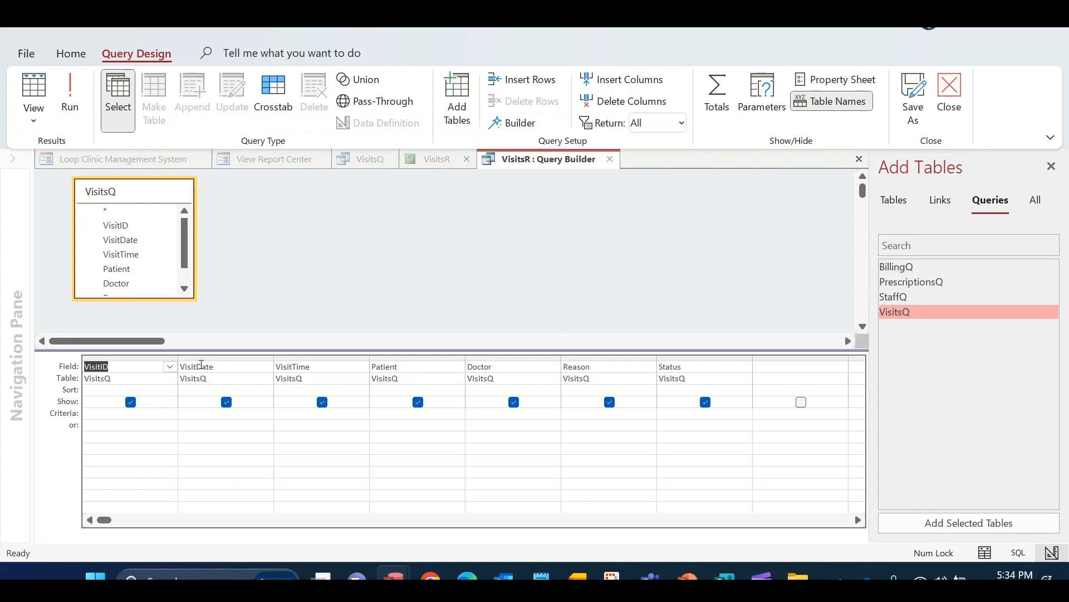
{"action": "left_click", "coordinate": [276, 357]}
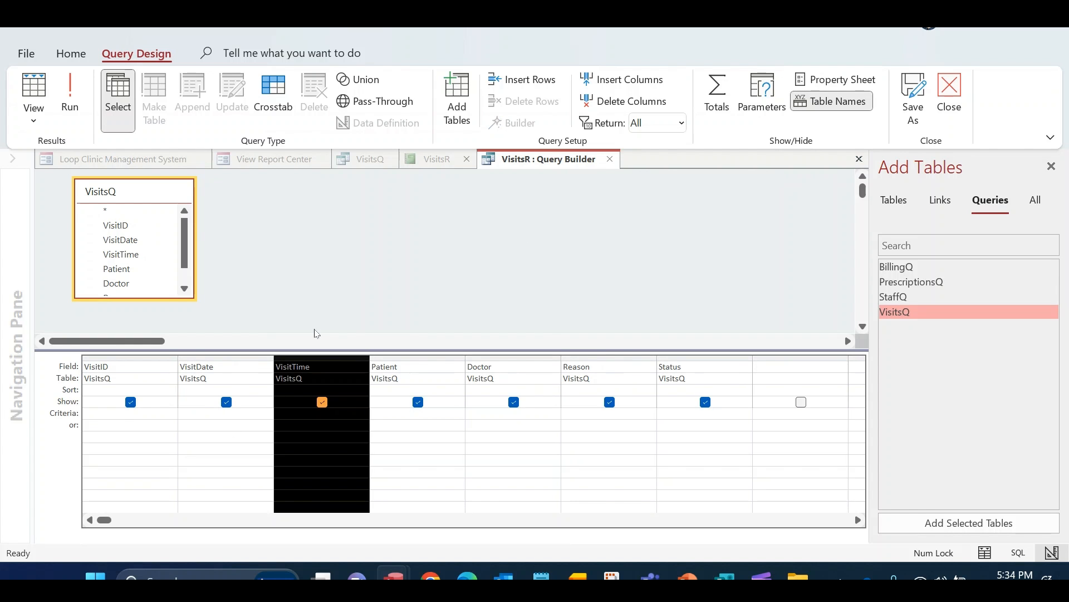
{"action": "left_click", "coordinate": [275, 357]}
{"action": "left_click_drag", "start_coordinate": [277, 359], "coordinate": [454, 359]}
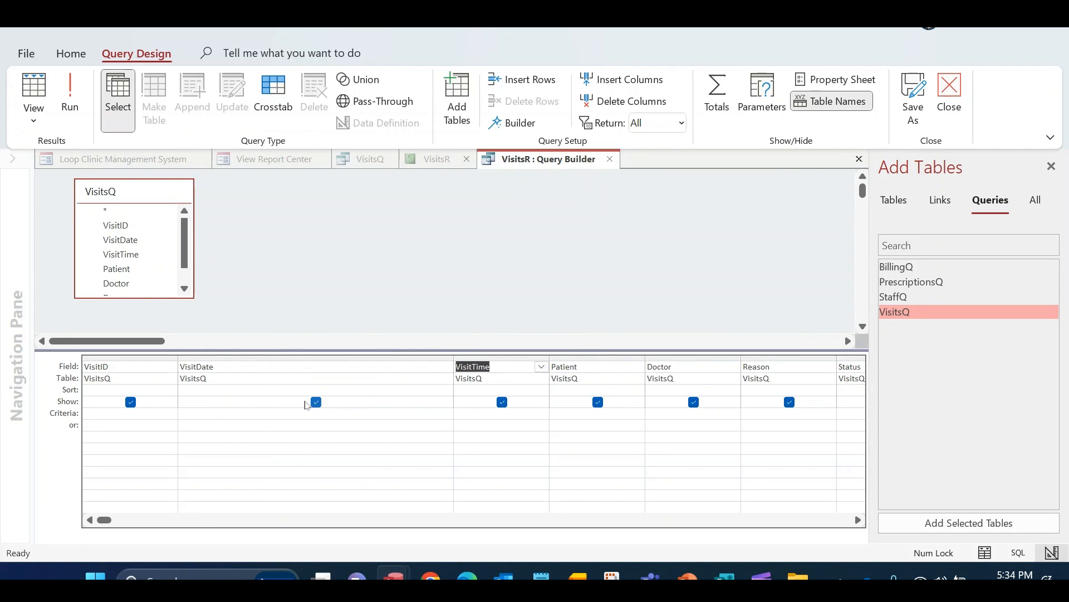
Step: Start the VisitDate criterion with Between [Forms]![ReportsF]![txtStartDate]
{"action": "left_click", "coordinate": [268, 418]}
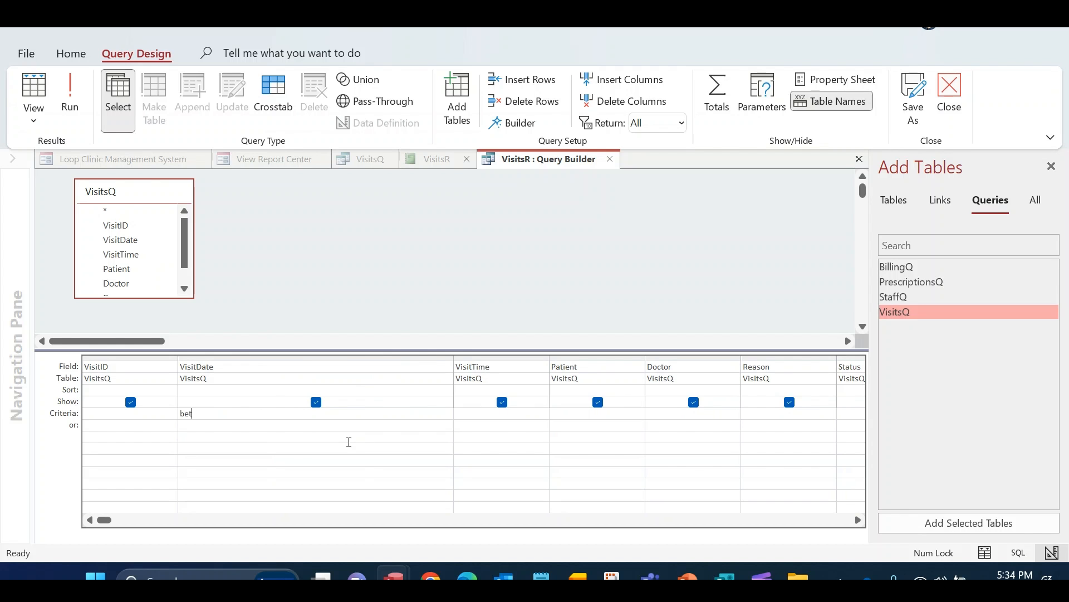
{"action": "type", "text": "between forms"}
{"action": "key", "text": "Tab"}
{"action": "type", "text": "!"}
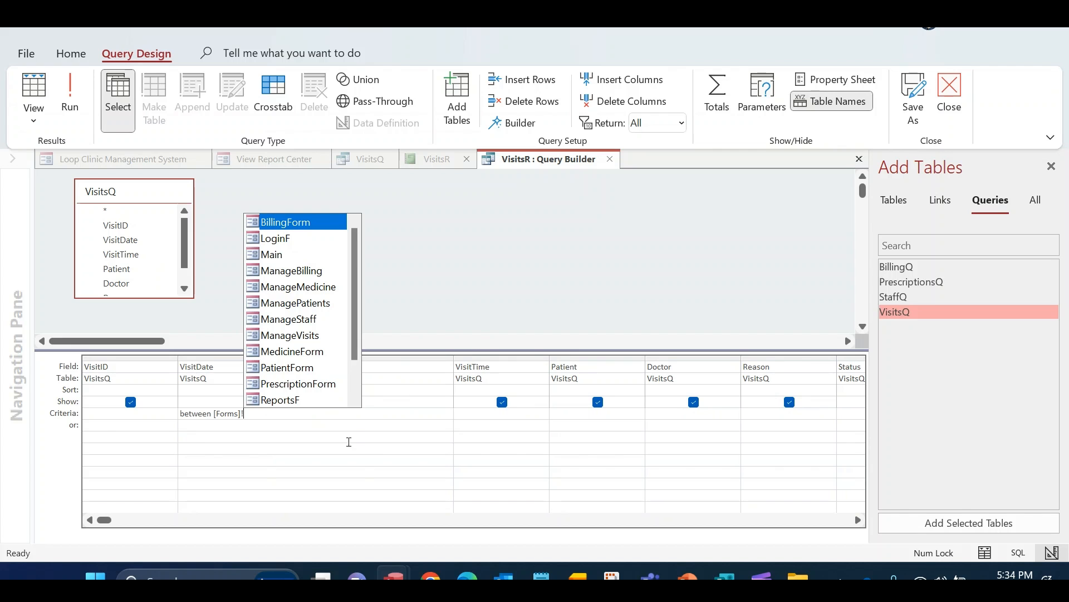
{"action": "type", "text": "[Re"}
{"action": "key", "text": "Tab"}
{"action": "type", "text": "![txtS"}
{"action": "key", "text": "Tab"}
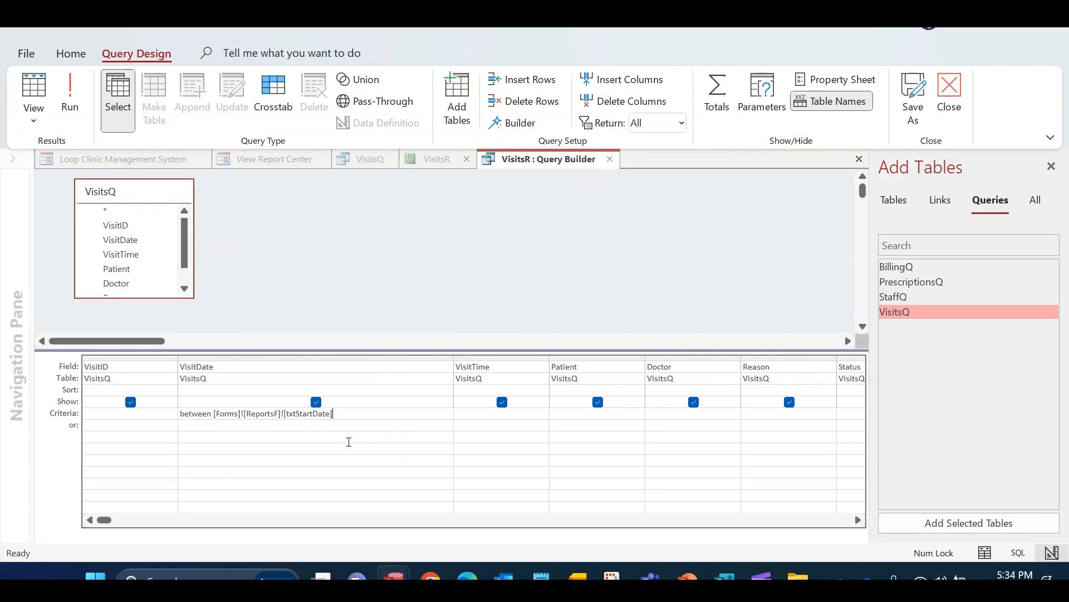
Step: Complete the VisitDate criterion with And [Forms]![ReportsF]![txtEndDate]
{"action": "type", "text": "and forms"}
{"action": "key", "text": "Tab"}
{"action": "type", "text": "!repo"}
{"action": "key", "text": "Tab"}
{"action": "type", "text": "![t"}
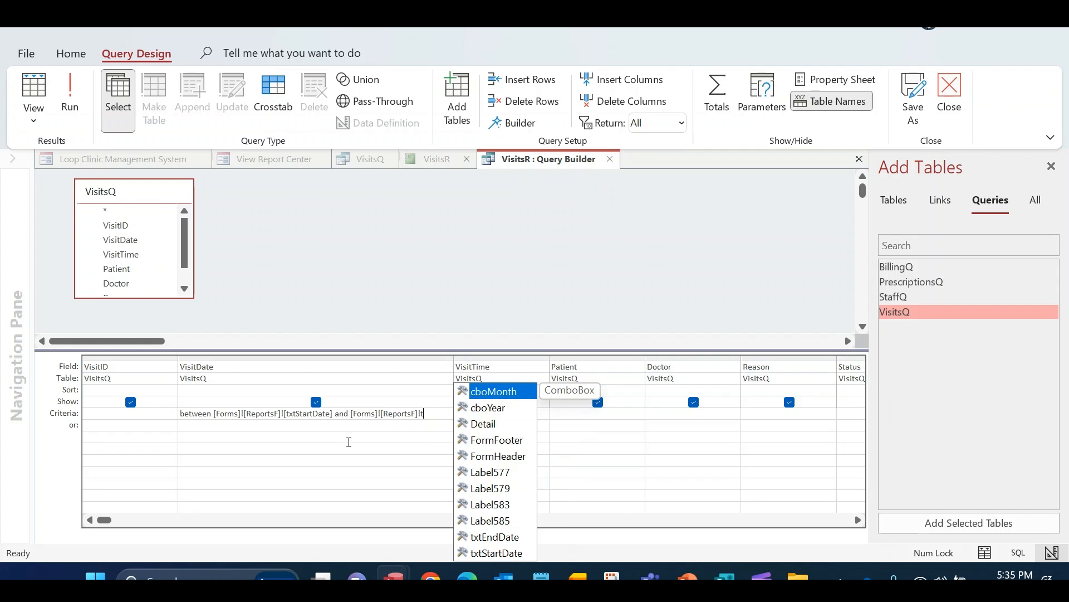
{"action": "type", "text": "xtE"}
{"action": "key", "text": "Tab"}
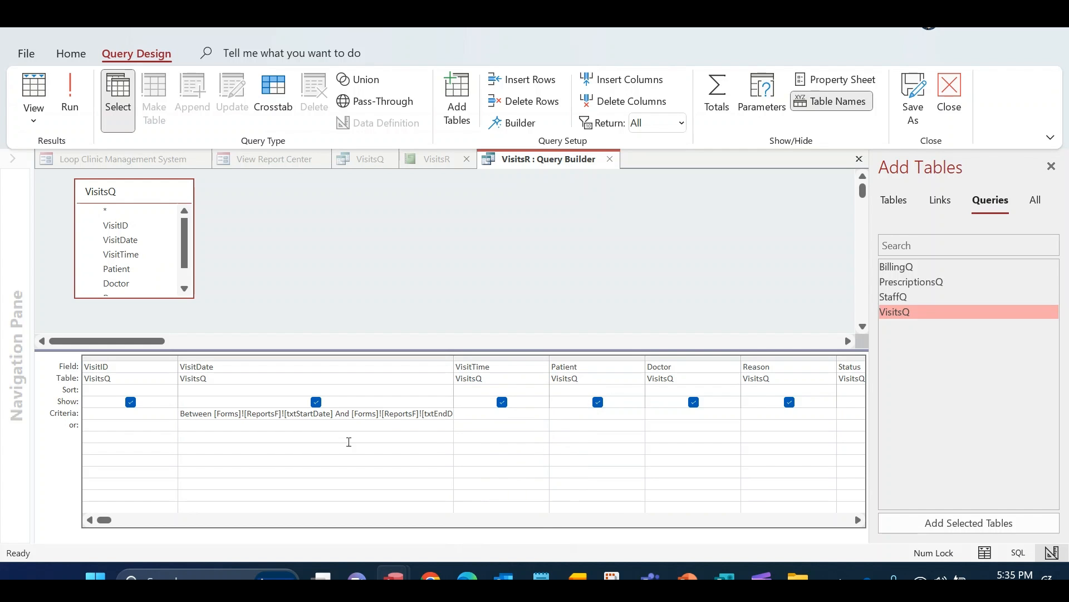
Step: Close the query builder, save and close the VisitsR report, and close the VisitsQ query
{"action": "left_click", "coordinate": [610, 159]}
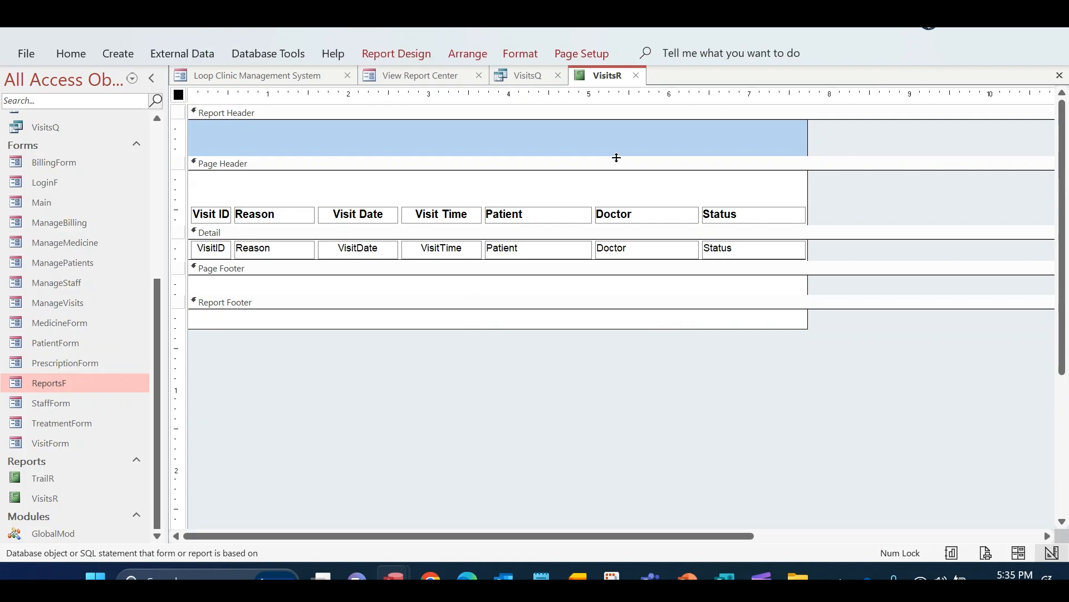
{"action": "left_click", "coordinate": [637, 76]}
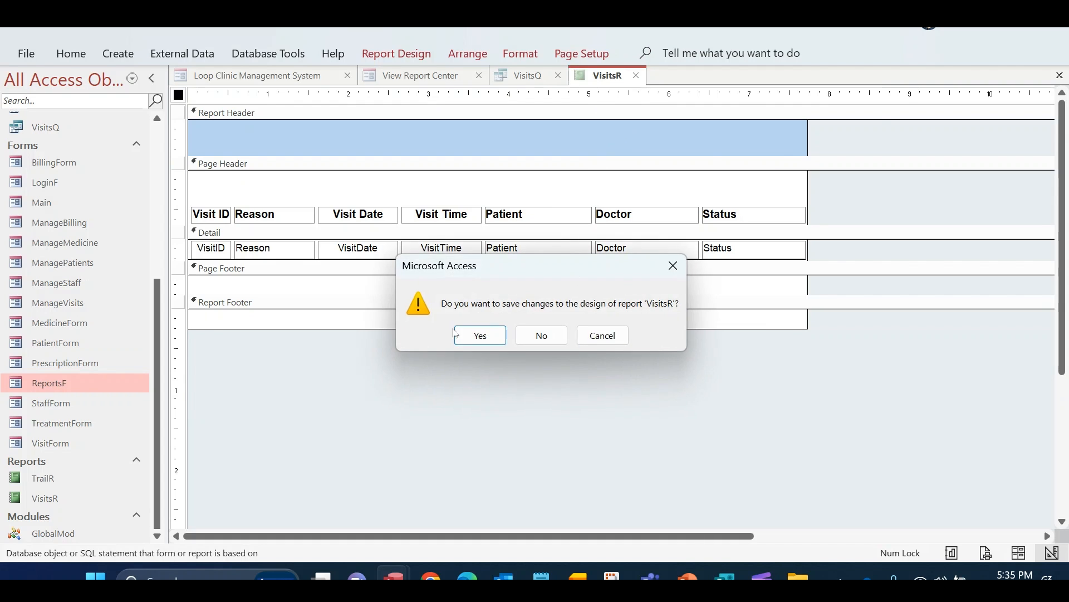
{"action": "left_click", "coordinate": [462, 334]}
{"action": "left_click", "coordinate": [558, 75]}
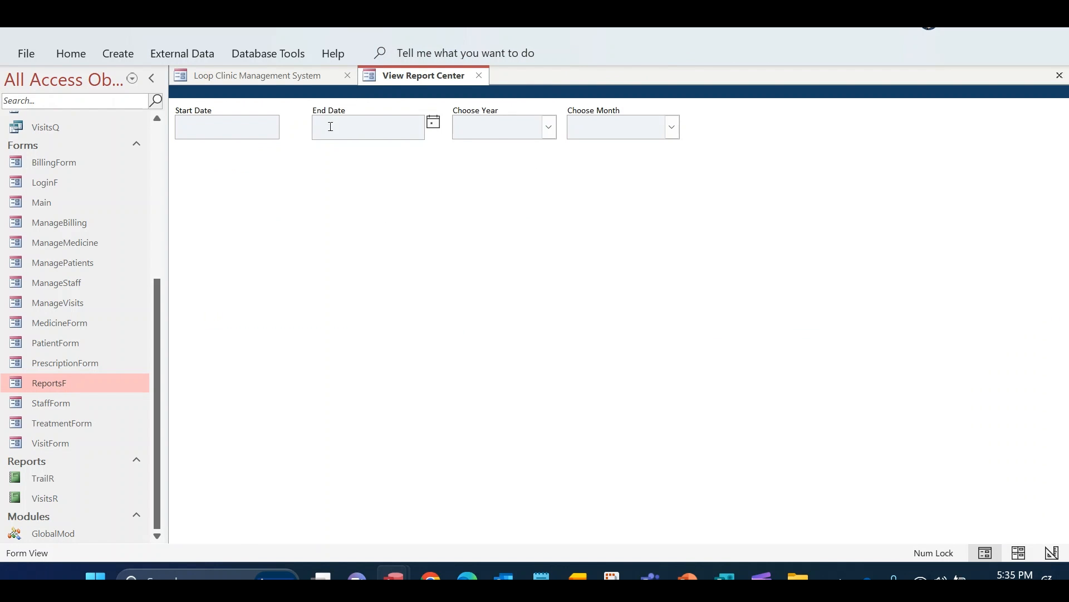
Step: Open the View Report Center form in Design View
{"action": "right_click", "coordinate": [392, 200]}
{"action": "left_click", "coordinate": [352, 248]}
{"action": "left_click", "coordinate": [253, 136]}
{"action": "left_click", "coordinate": [351, 125]}
{"action": "right_click", "coordinate": [547, 213]}
{"action": "left_click", "coordinate": [579, 272]}
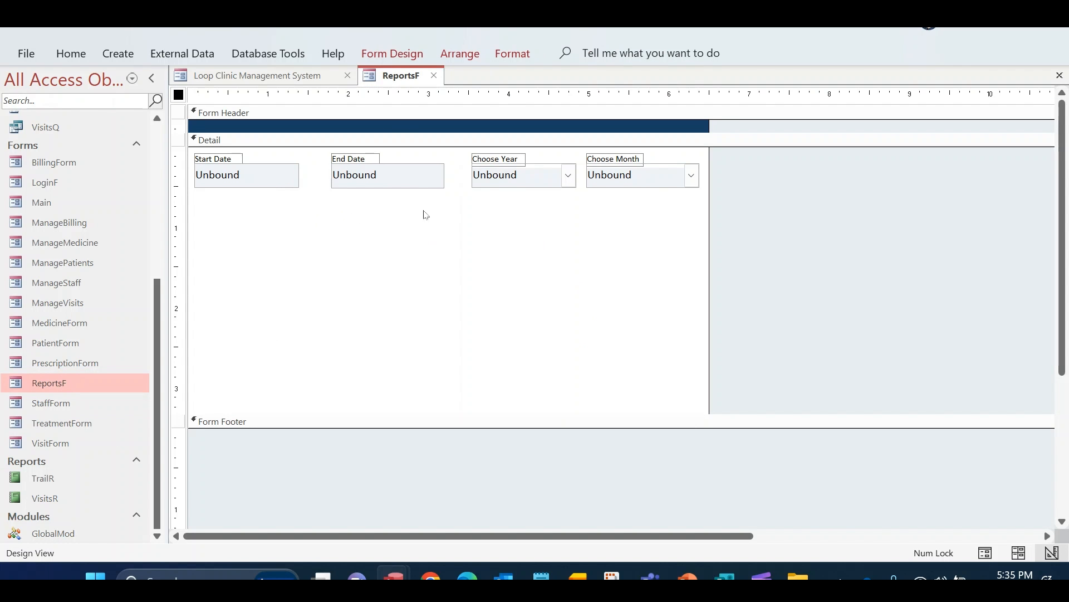
Step: Add an unbound combo box below the Start Date box in the Detail section, skipping the wizard
{"action": "left_click", "coordinate": [391, 56]}
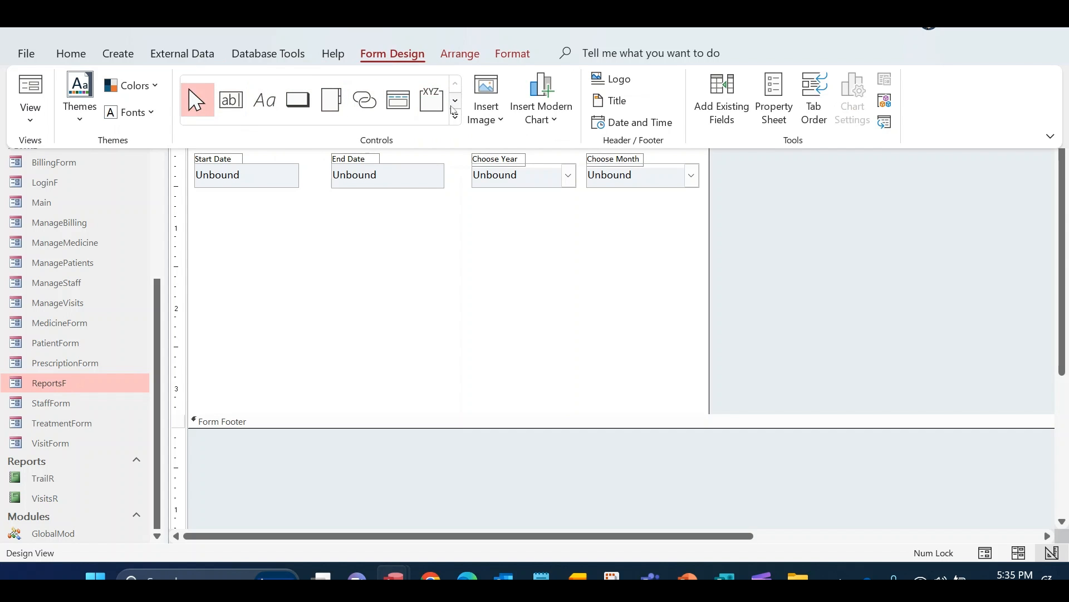
{"action": "left_click", "coordinate": [455, 101]}
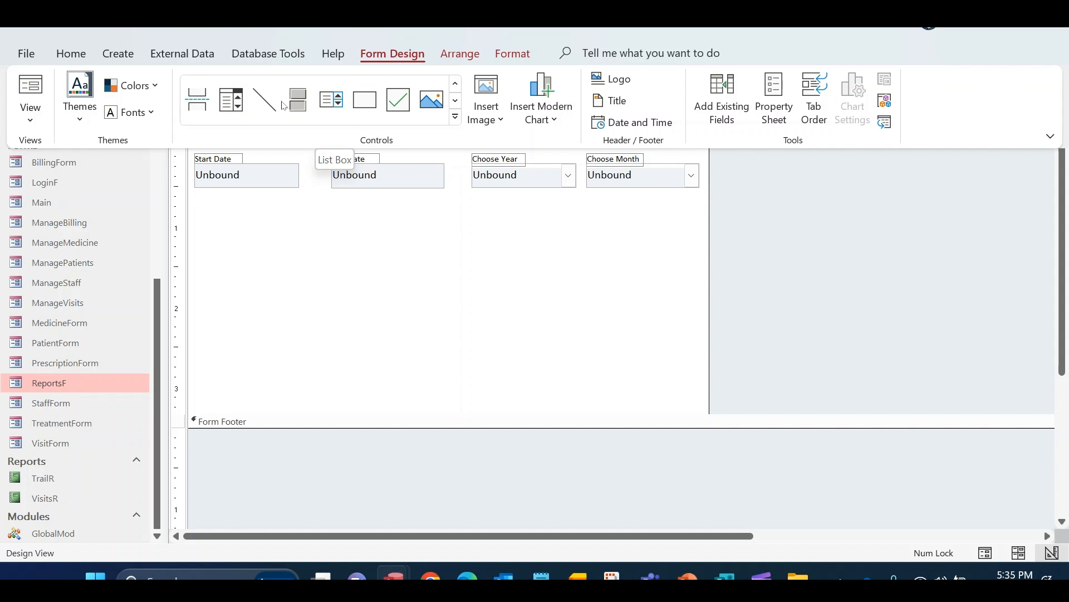
{"action": "left_click", "coordinate": [240, 106]}
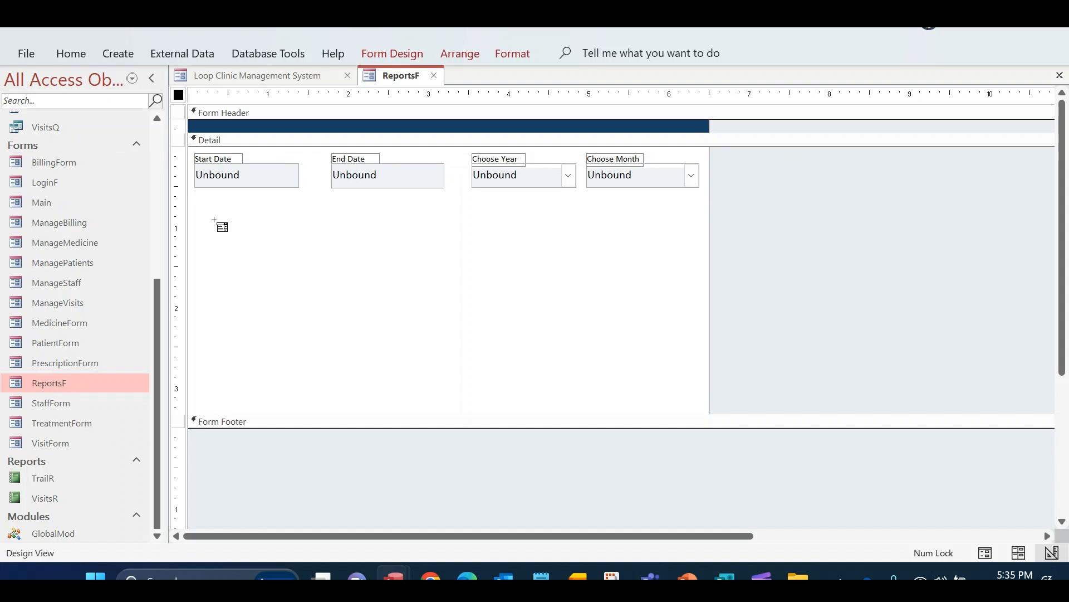
{"action": "left_click_drag", "start_coordinate": [222, 214], "coordinate": [279, 233]}
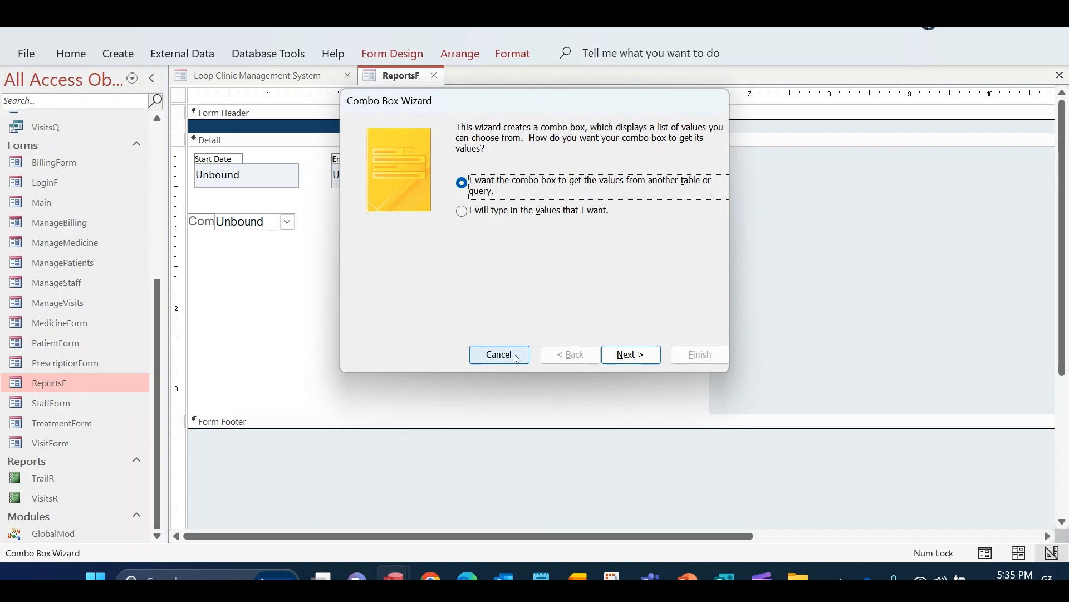
{"action": "left_click", "coordinate": [500, 355]}
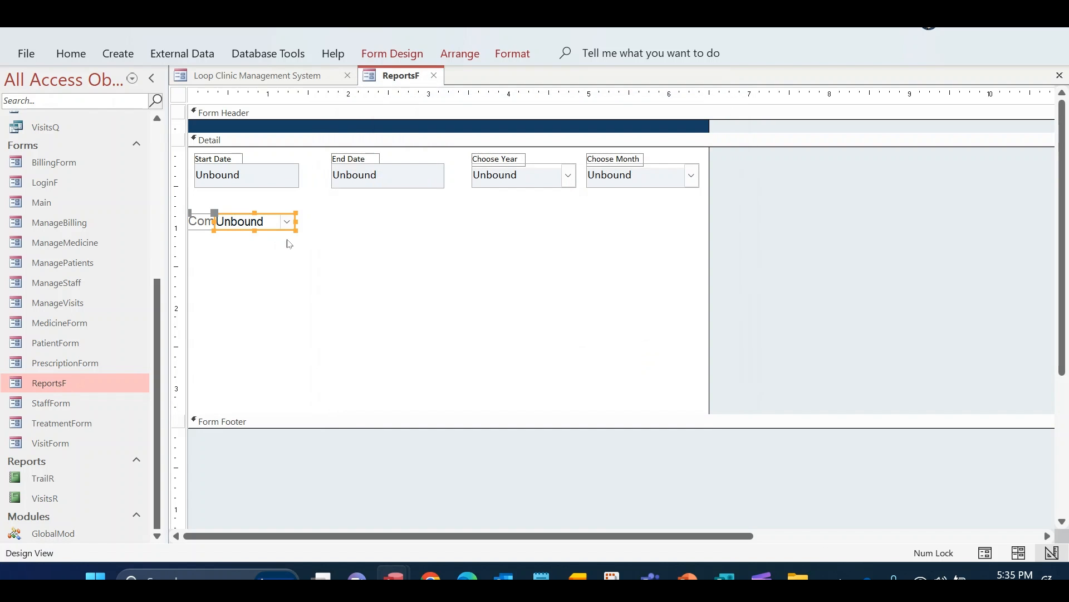
Step: Move the new combo box down and position its label directly above it
{"action": "left_click_drag", "start_coordinate": [269, 228], "coordinate": [302, 265]}
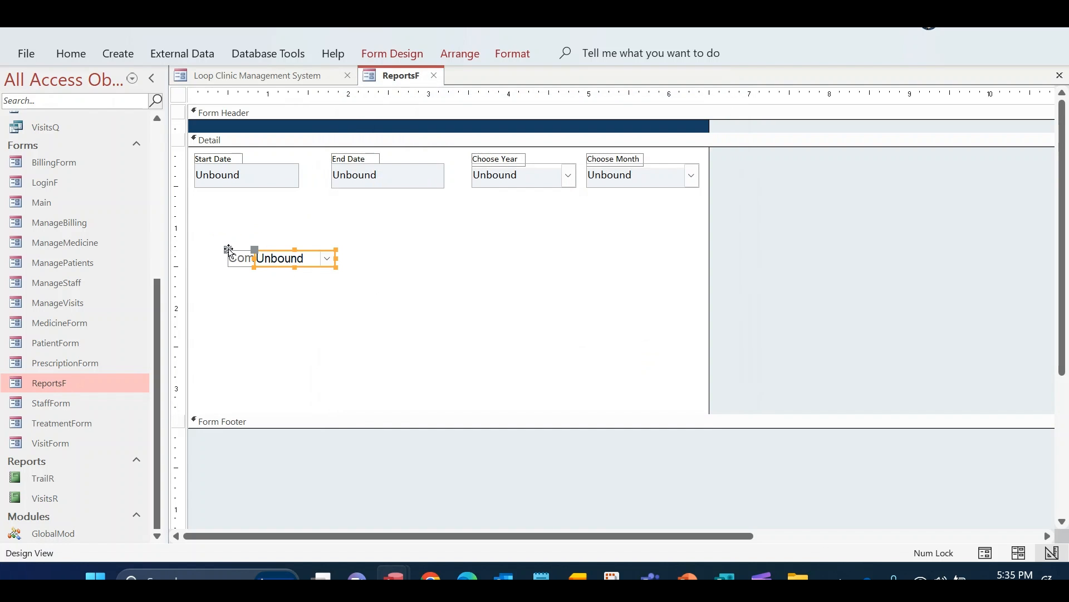
{"action": "left_click", "coordinate": [232, 249]}
{"action": "left_click_drag", "start_coordinate": [232, 249], "coordinate": [255, 236]}
{"action": "left_click", "coordinate": [366, 238]}
Step: Format the new combo box and its label in Calibri, size 10, with black text
{"action": "left_click", "coordinate": [284, 241]}
{"action": "left_click", "coordinate": [266, 253], "text": "shift"}
{"action": "left_click", "coordinate": [80, 59]}
{"action": "left_click", "coordinate": [789, 81]}
{"action": "type", "text": "Calibri"}
{"action": "key", "text": "Tab"}
{"action": "type", "text": "10"}
{"action": "key", "text": "Tab"}
{"action": "left_click", "coordinate": [786, 122]}
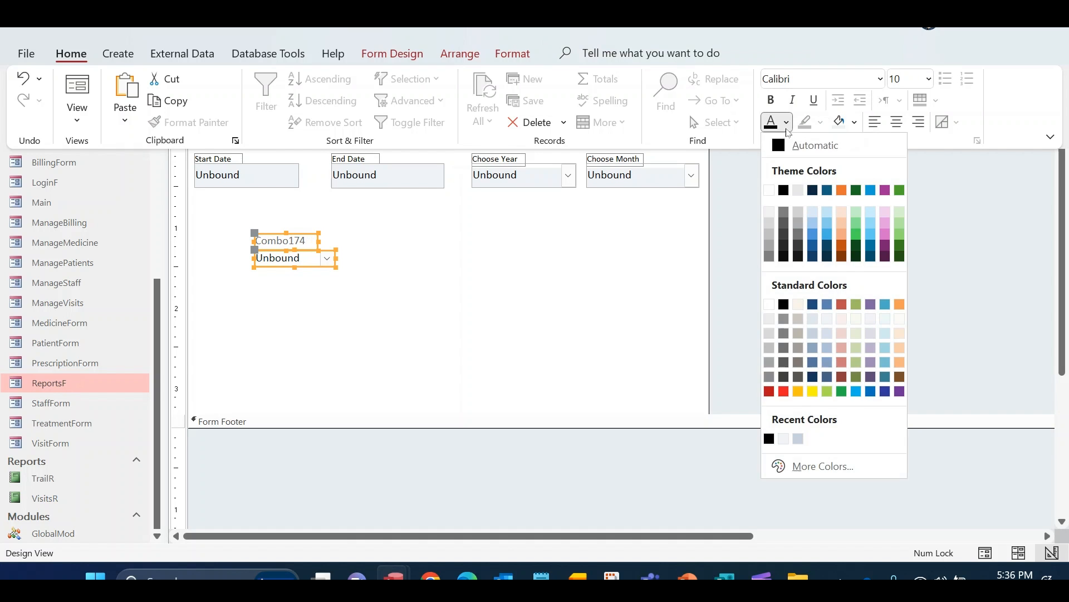
{"action": "left_click", "coordinate": [789, 195]}
{"action": "left_click", "coordinate": [430, 290]}
Step: Caption the label "Please choose the report name to run the report" and widen the combo box to match the label
{"action": "left_click", "coordinate": [298, 239]}
{"action": "double_click", "coordinate": [298, 240]}
{"action": "type", "text": "Please choose the report name to run the report"}
{"action": "key", "text": "Return"}
{"action": "left_click", "coordinate": [308, 261]}
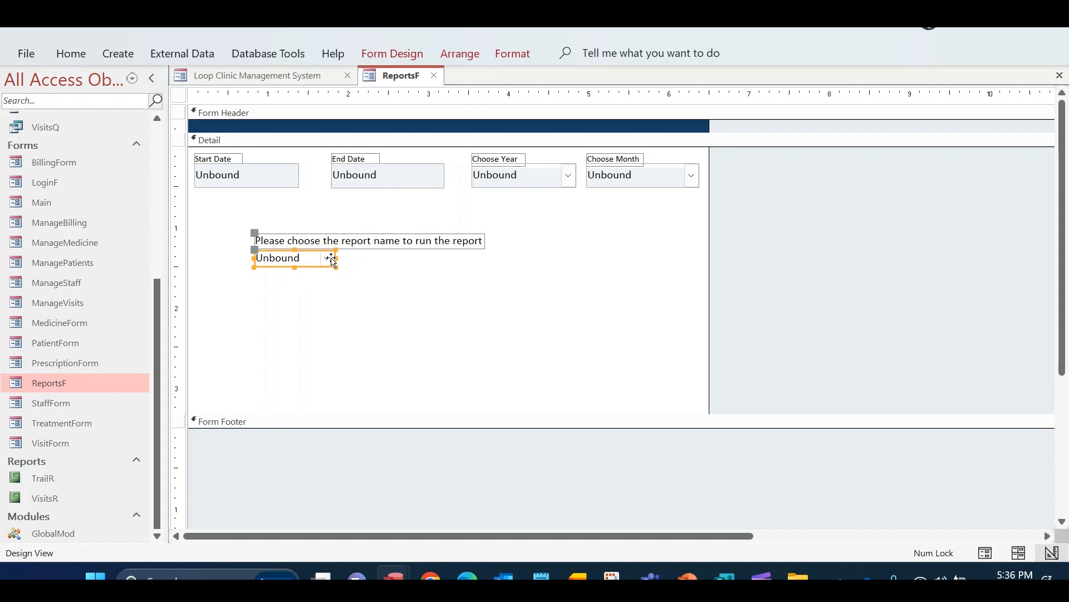
{"action": "left_click_drag", "start_coordinate": [335, 259], "coordinate": [485, 266]}
{"action": "left_click", "coordinate": [419, 201]}
Step: Copy the Choose Month combo box's formatting to the report combo box and place it beneath the Start Date box
{"action": "left_click", "coordinate": [591, 172]}
{"action": "left_click", "coordinate": [71, 52]}
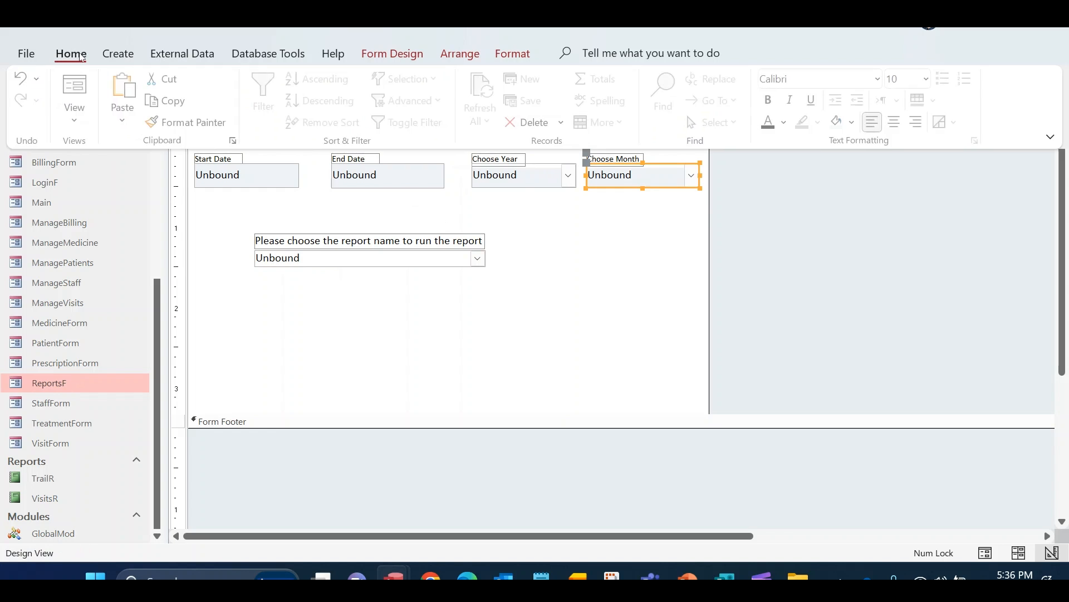
{"action": "left_click", "coordinate": [170, 127]}
{"action": "left_click", "coordinate": [359, 258]}
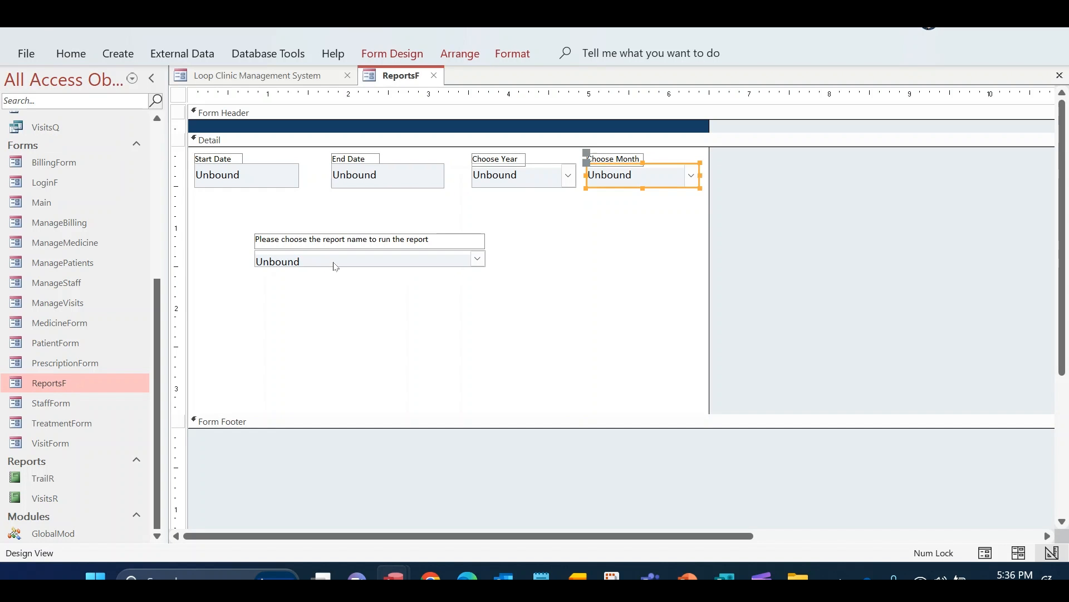
{"action": "left_click_drag", "start_coordinate": [369, 268], "coordinate": [276, 215]}
Step: Set the report combo box's Row Source Type to Value List
{"action": "left_click", "coordinate": [393, 54]}
{"action": "left_click", "coordinate": [770, 108]}
{"action": "left_click", "coordinate": [823, 161]}
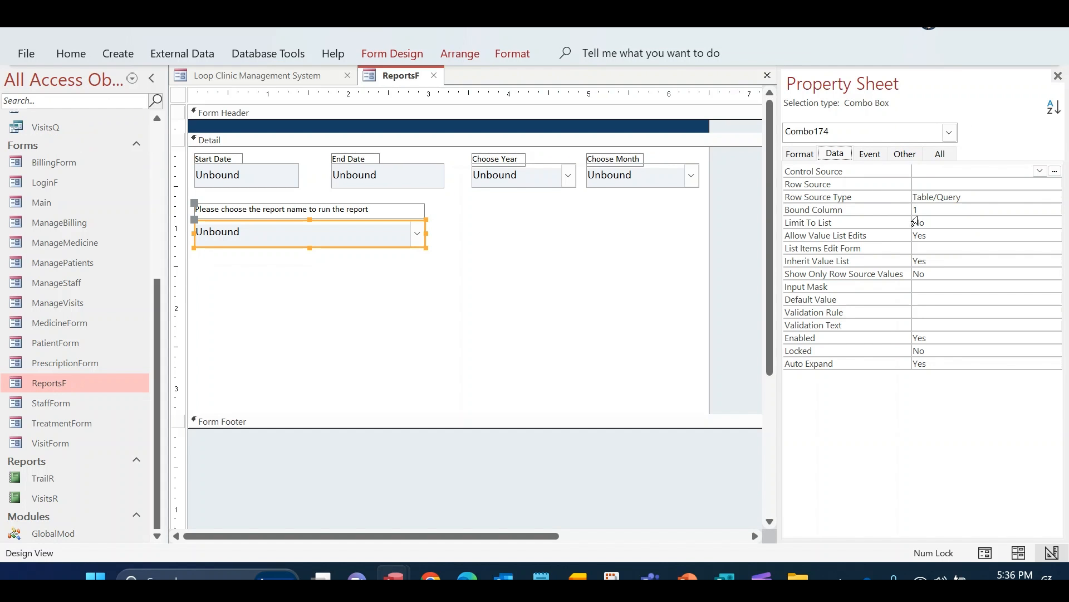
{"action": "left_click", "coordinate": [952, 196]}
{"action": "left_click", "coordinate": [1055, 197]}
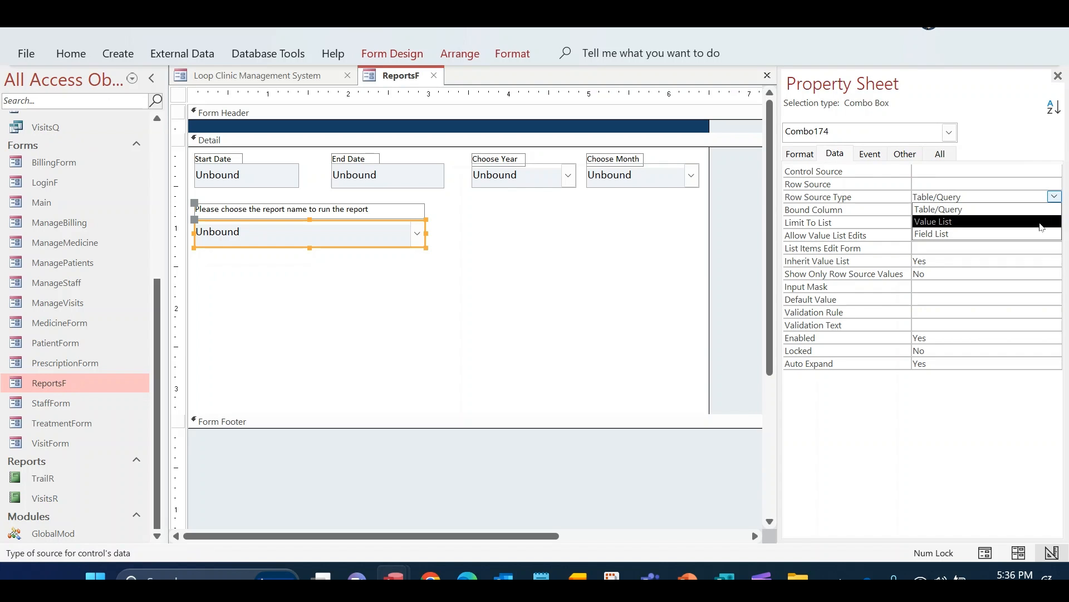
{"action": "left_click", "coordinate": [1040, 222]}
Step: Add "Visits Between Two Dates" as the combo box's list item and copy its text
{"action": "left_click", "coordinate": [991, 185]}
{"action": "left_click", "coordinate": [1055, 184]}
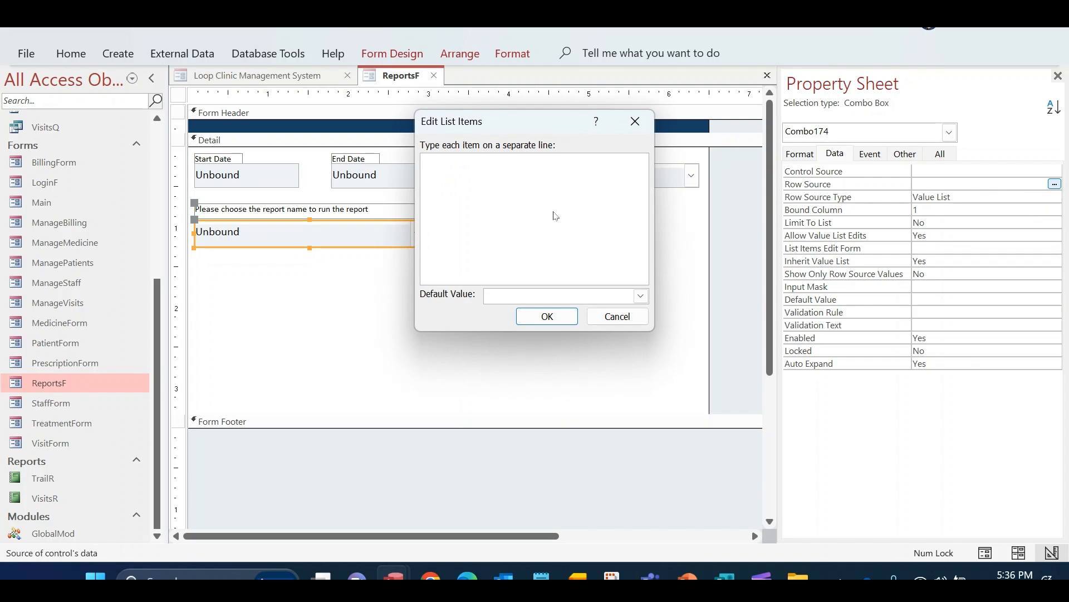
{"action": "type", "text": "Visits Between Two Date"}
{"action": "key", "text": "ctrl+a"}
{"action": "key", "text": "ctrl+c"}
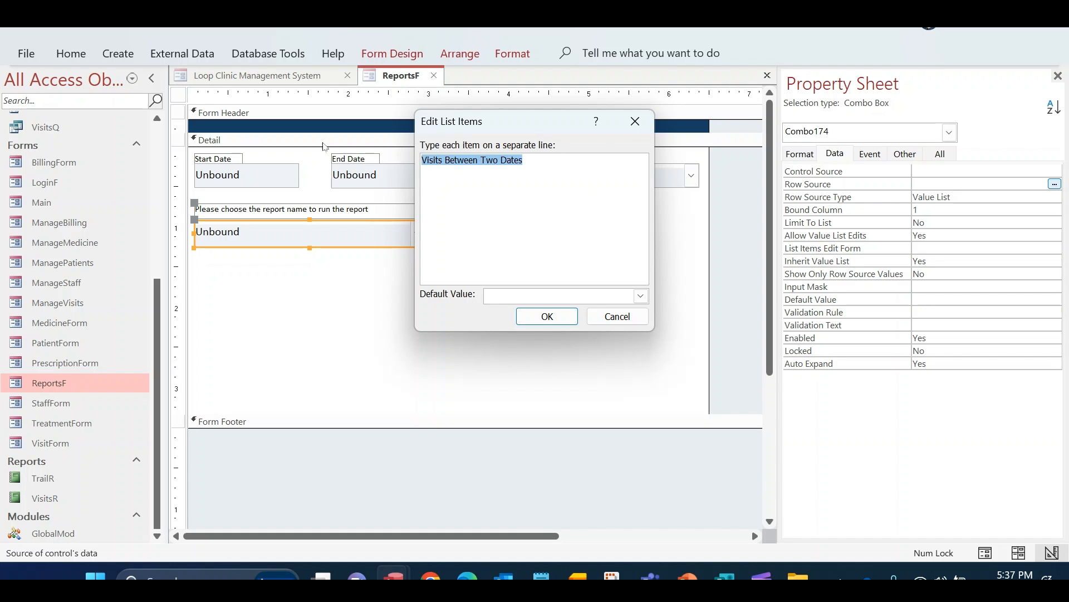
{"action": "left_click", "coordinate": [547, 315]}
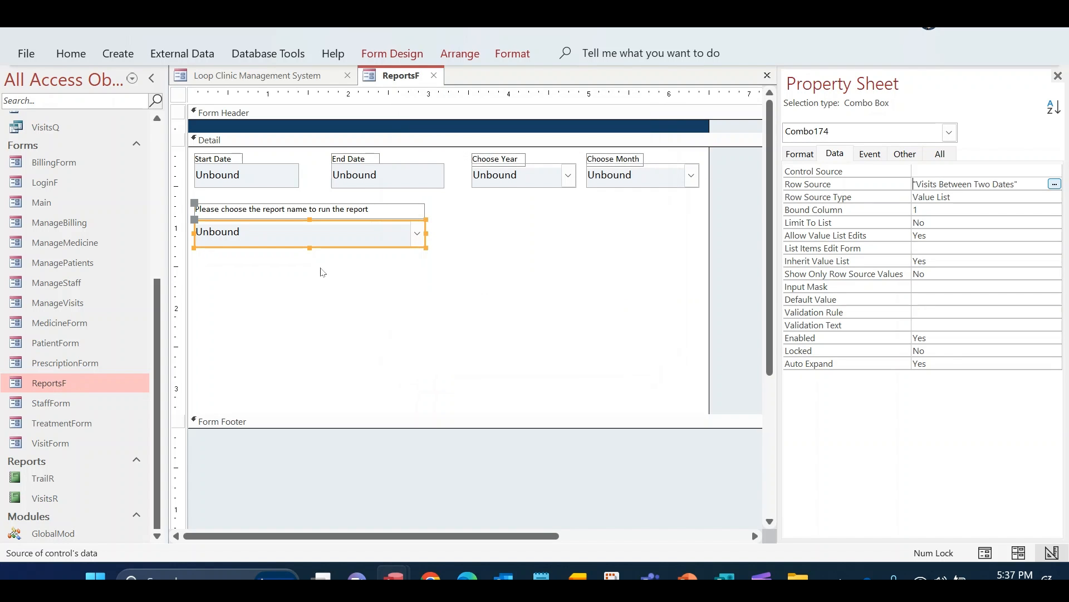
Step: Name the report combo box cboReports
{"action": "left_click", "coordinate": [898, 153]}
{"action": "left_click", "coordinate": [803, 172]}
{"action": "type", "text": "cbo"}
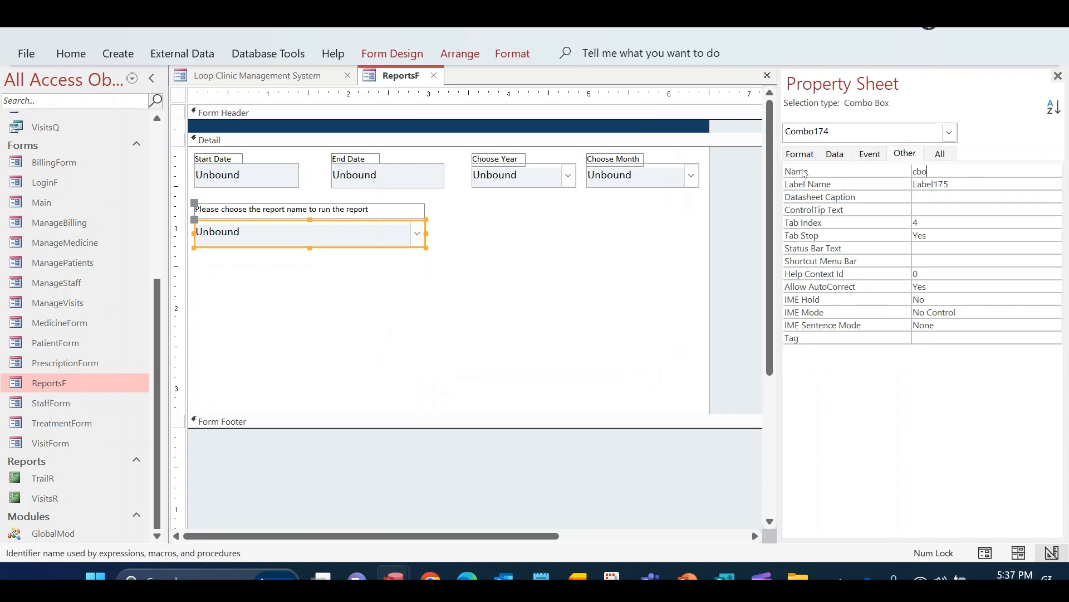
{"action": "type", "text": "Reports"}
{"action": "key", "text": "Return"}
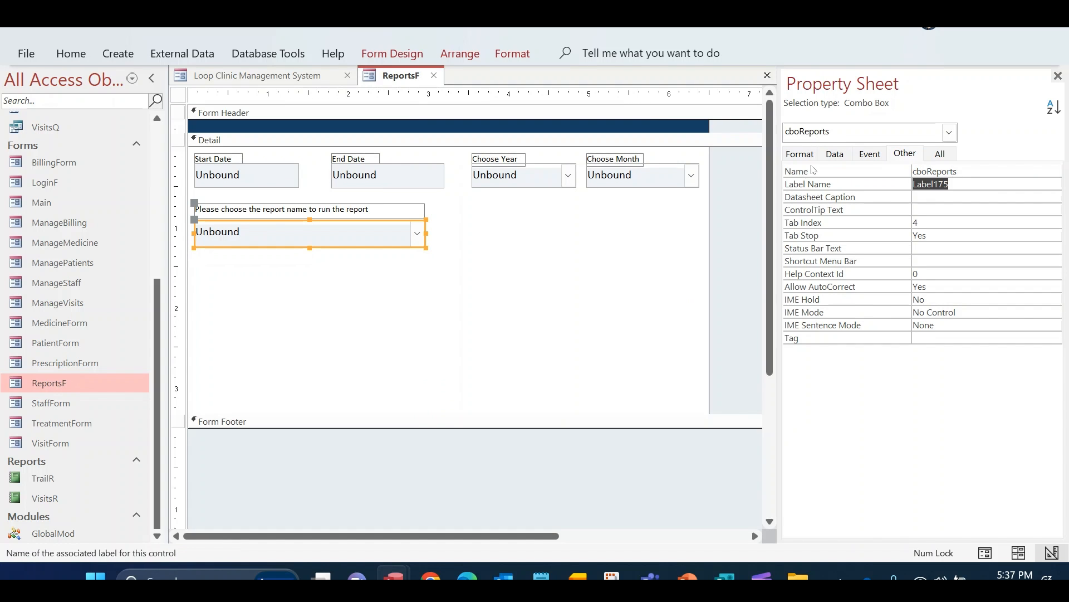
Step: Create an After Update event procedure for cboReports with blank lines ready for code
{"action": "left_click", "coordinate": [871, 154]}
{"action": "left_click", "coordinate": [925, 199]}
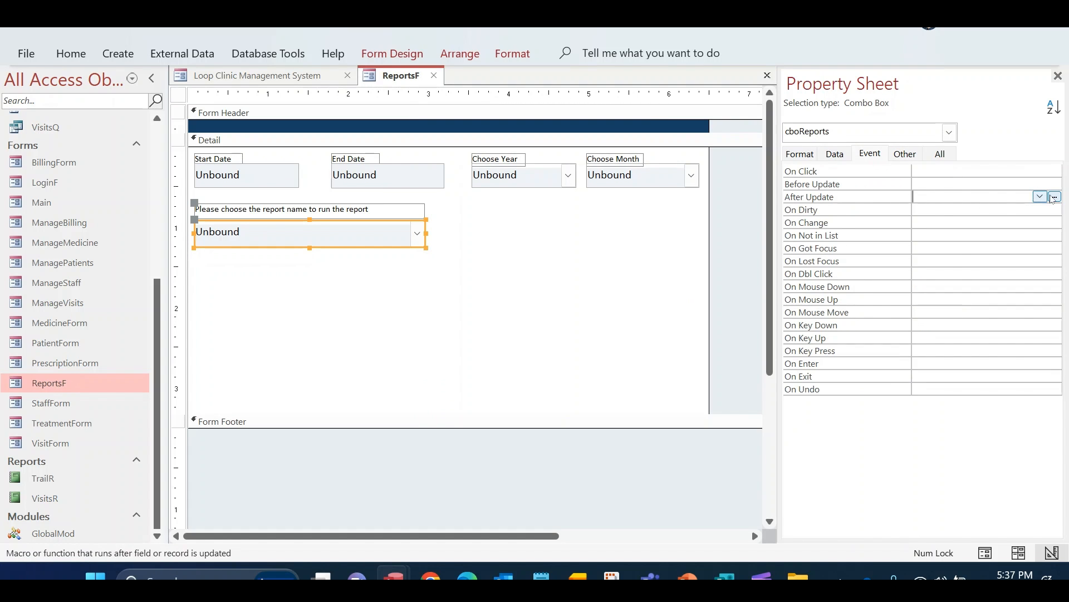
{"action": "left_click", "coordinate": [1055, 197]}
{"action": "double_click", "coordinate": [486, 174]}
{"action": "key", "text": "Return"}
{"action": "key", "text": "Return"}
{"action": "key", "text": "Return"}
{"action": "key", "text": "Up"}
{"action": "key", "text": "Up"}
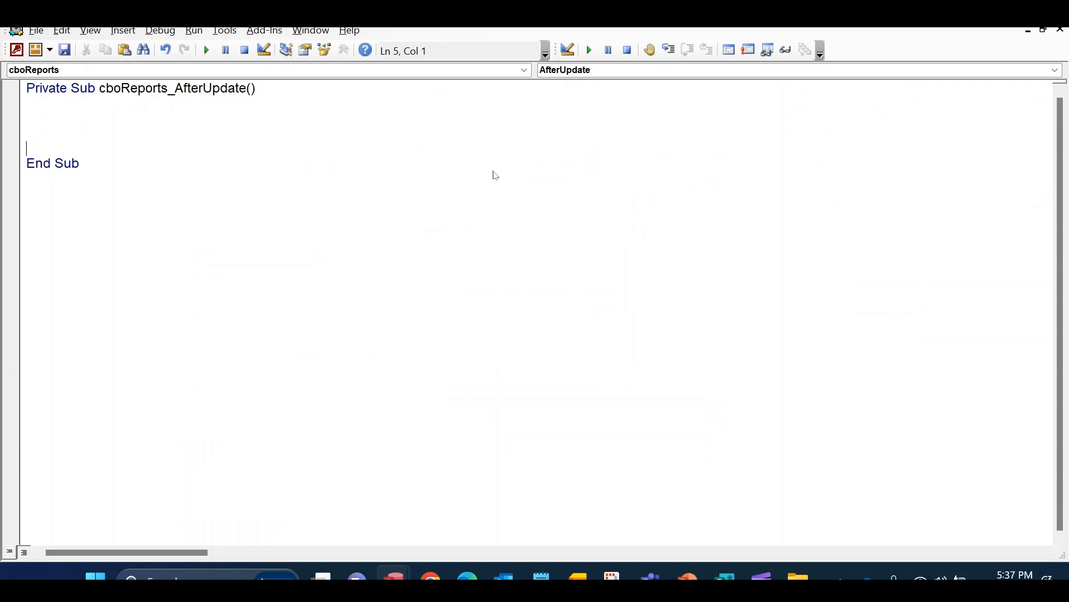
Step: Write the condition If Me.cboReports = "Visits Between Two Dates" Then in the procedure
{"action": "type", "text": "if me.cbo"}
{"action": "key", "text": "Down"}
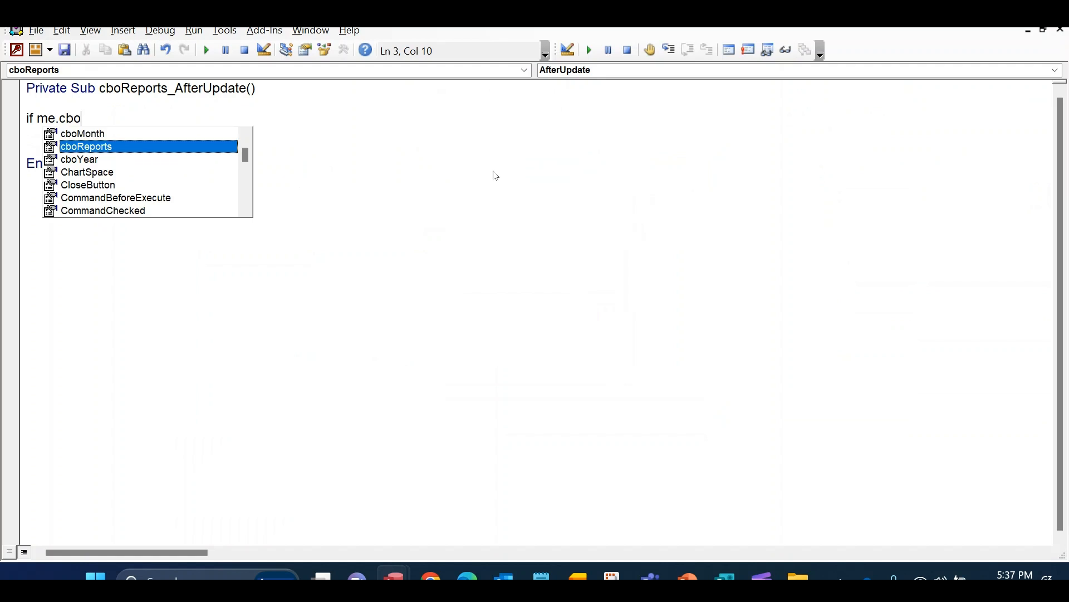
{"action": "type", "text": "= \"\""}
{"action": "key", "text": "Left"}
{"action": "key", "text": "ctrl+v"}
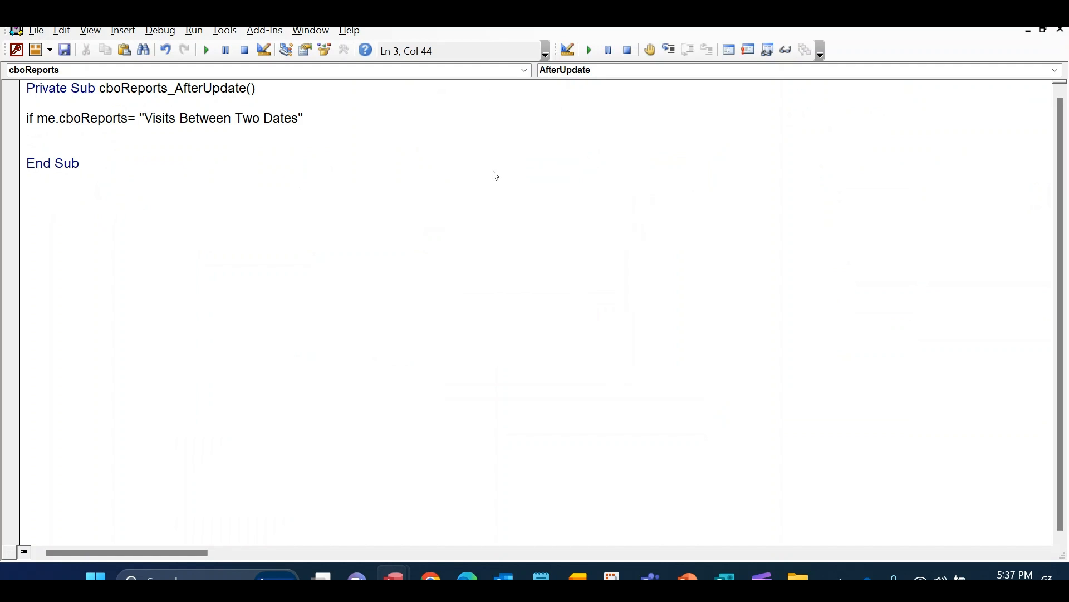
{"action": "type", "text": "then"}
{"action": "key", "text": "Return"}
Step: Add the statement DoCmd.OpenReport "ReportsF", acViewReport inside the If block
{"action": "type", "text": "docmd.i"}
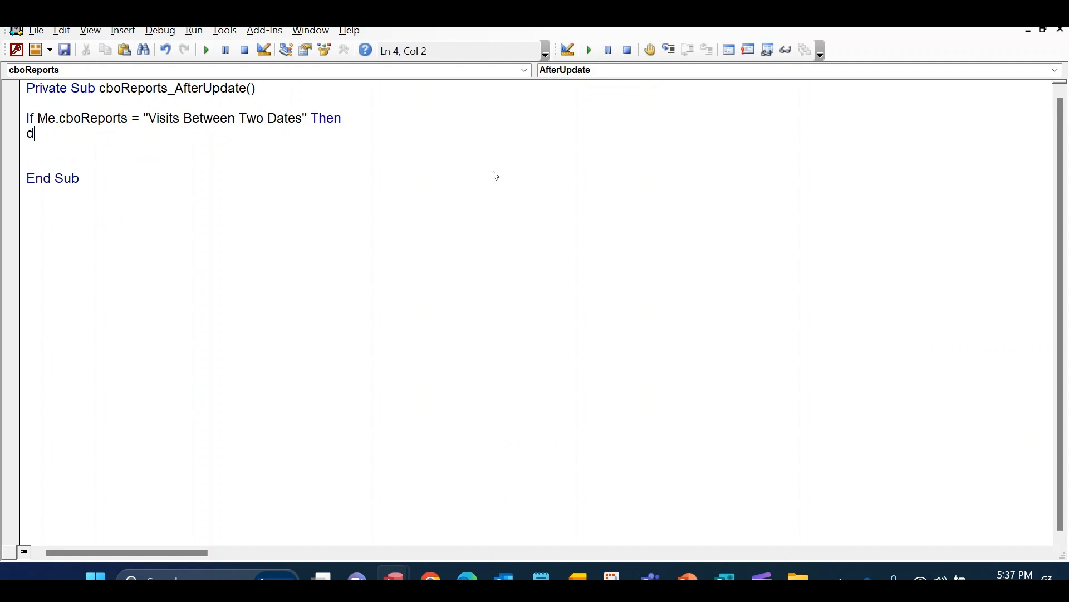
{"action": "key", "text": "BackSpace"}
{"action": "type", "text": "openr"}
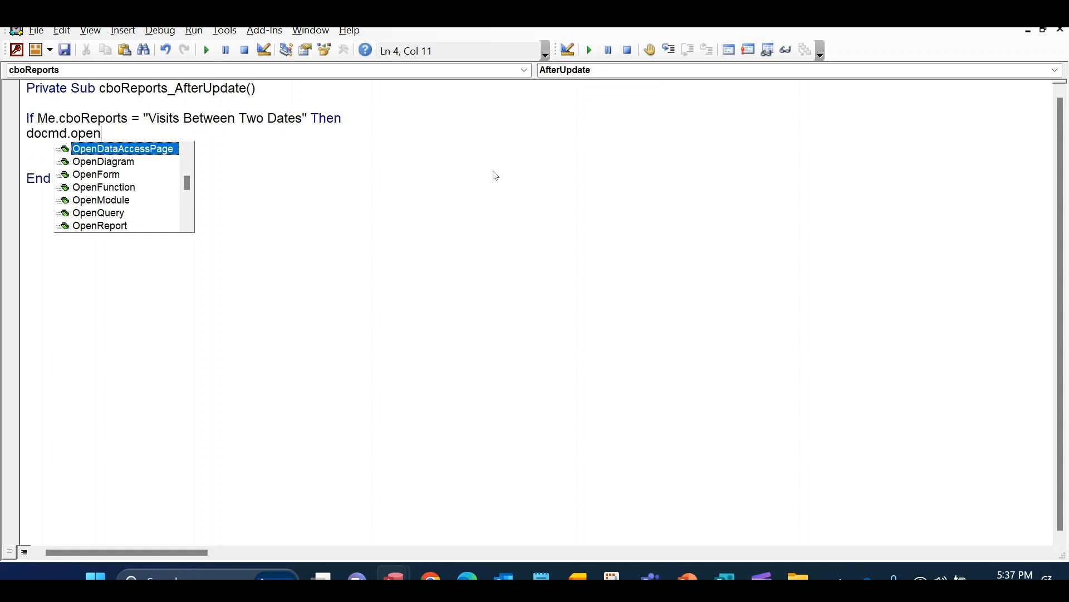
{"action": "key", "text": "Tab"}
{"action": "type", "text": "\"\""}
{"action": "key", "text": "Left"}
{"action": "type", "text": "Reports"}
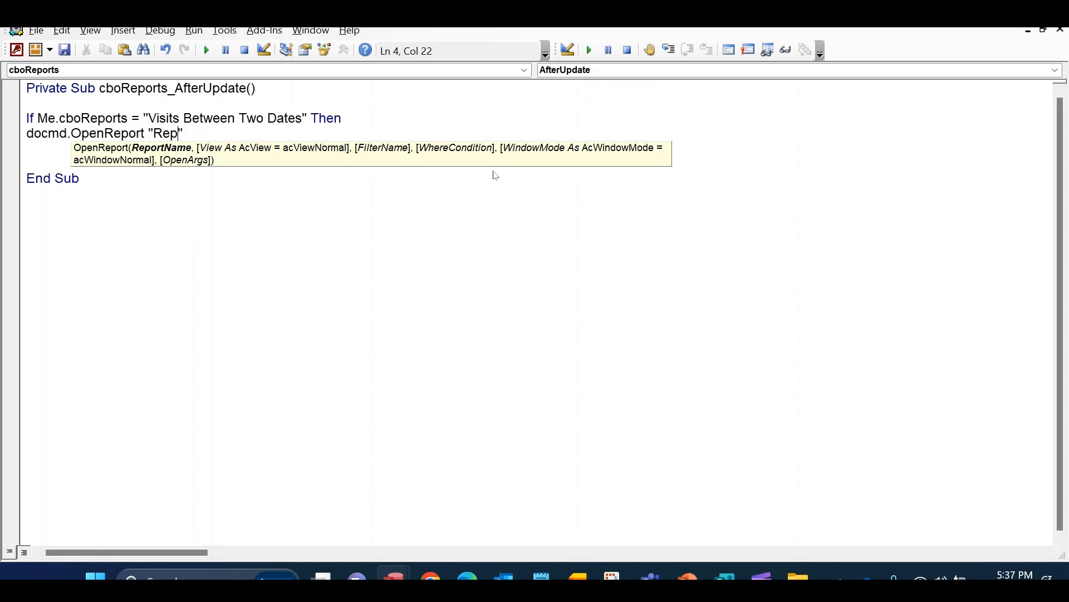
{"action": "type", "text": "F\","}
{"action": "key", "text": "Down"}
{"action": "key", "text": "Down"}
{"action": "key", "text": "Down"}
{"action": "key", "text": "Down"}
{"action": "key", "text": "Down"}
{"action": "key", "text": "Down"}
{"action": "key", "text": "Tab"}
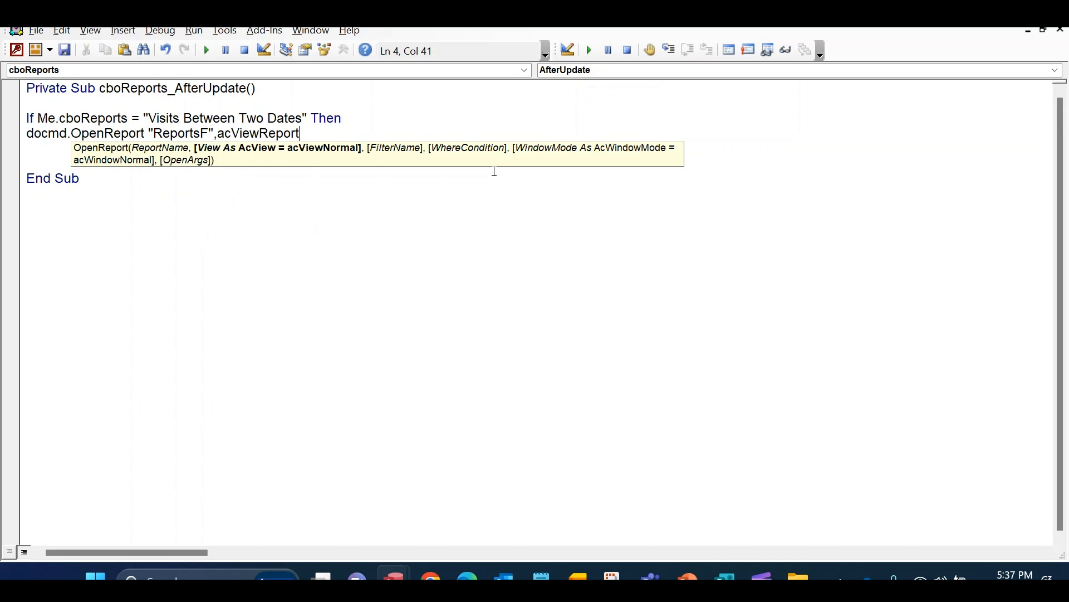
Step: Finish the block with End If, save the code and return to the ReportsF form design
{"action": "key", "text": "Return"}
{"action": "type", "text": "endif"}
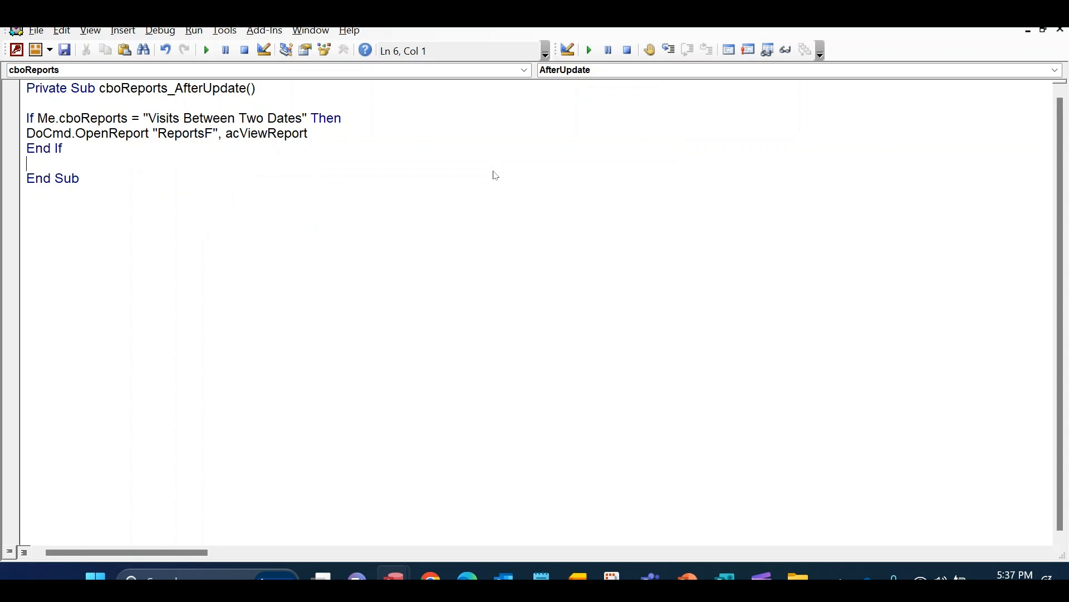
{"action": "key", "text": "Return"}
{"action": "key", "text": "ctrl+s"}
{"action": "left_click", "coordinate": [464, 310]}
{"action": "key", "text": "alt+F11"}
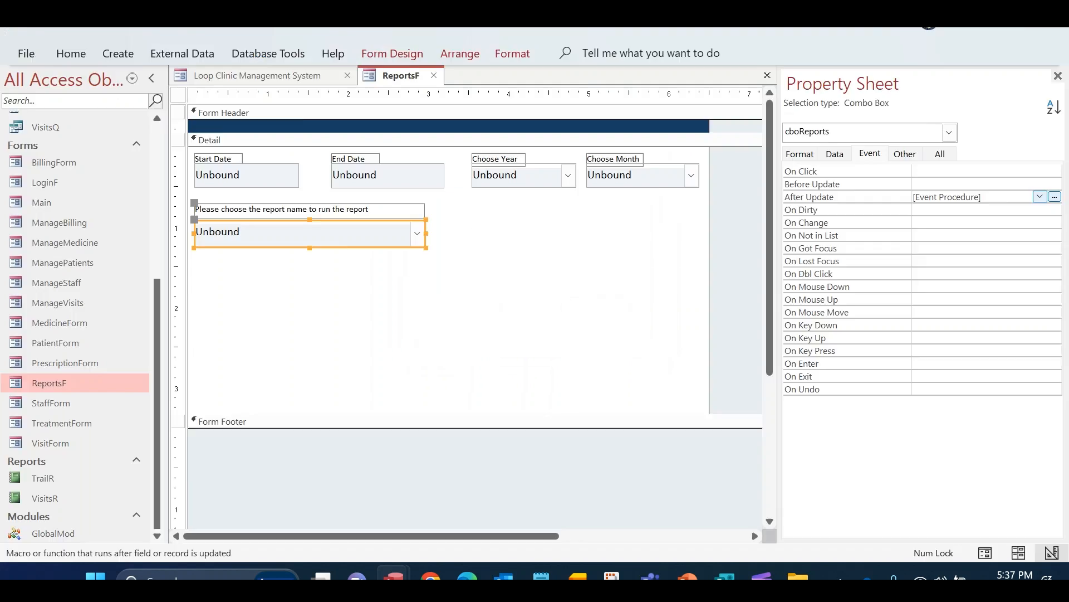
Step: Switch ReportsF to Form View and collapse the Navigation Pane
{"action": "right_click", "coordinate": [398, 76]}
{"action": "left_click", "coordinate": [440, 165]}
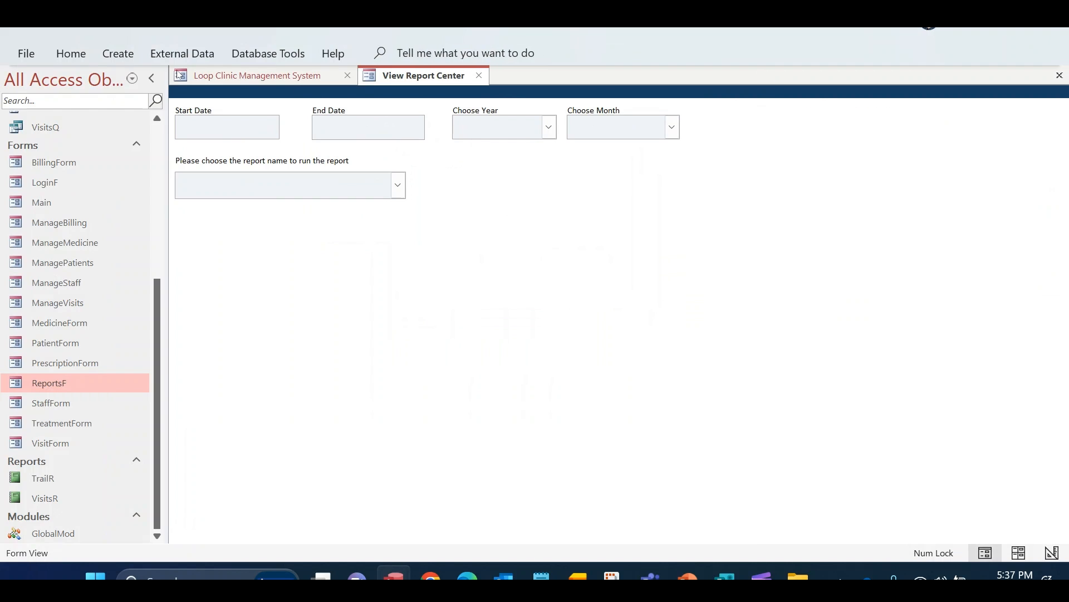
{"action": "left_click", "coordinate": [153, 77]}
Step: Set the Start Date to 01/06/2024 with the date picker
{"action": "left_click", "coordinate": [80, 132]}
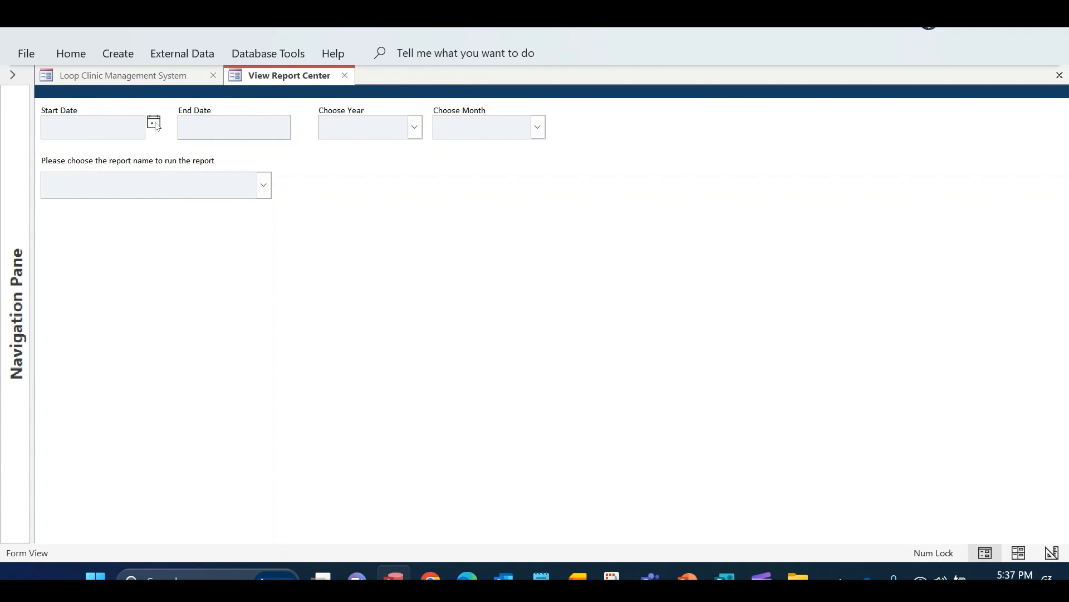
{"action": "left_click", "coordinate": [154, 121]}
{"action": "left_click", "coordinate": [23, 138]}
{"action": "double_click", "coordinate": [28, 139]}
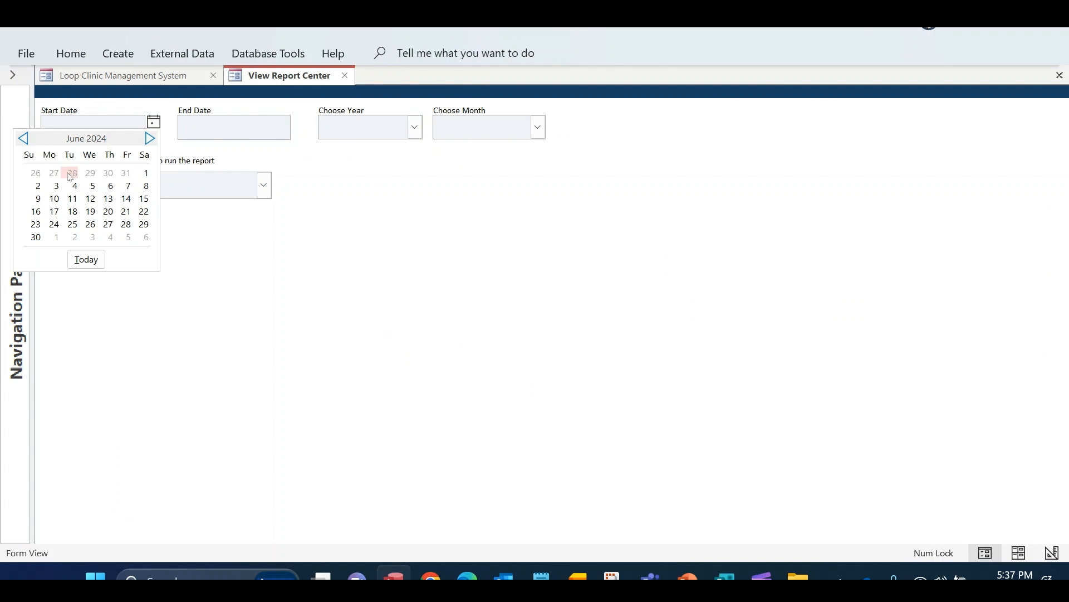
{"action": "left_click", "coordinate": [143, 175]}
Step: Set the End Date to 31/08/2024 with the date picker
{"action": "left_click", "coordinate": [256, 134]}
{"action": "left_click", "coordinate": [299, 122]}
{"action": "left_click", "coordinate": [168, 138]}
{"action": "left_click", "coordinate": [291, 224]}
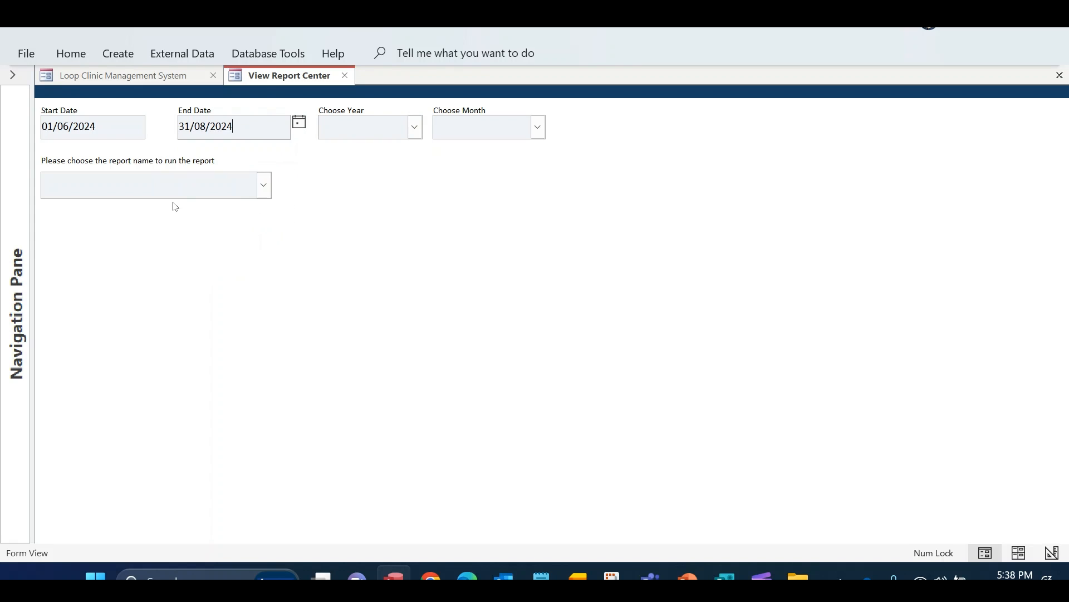
Step: Run the Visits Between Two Dates report, open the failing code in the debugger and stop its execution
{"action": "left_click", "coordinate": [263, 185]}
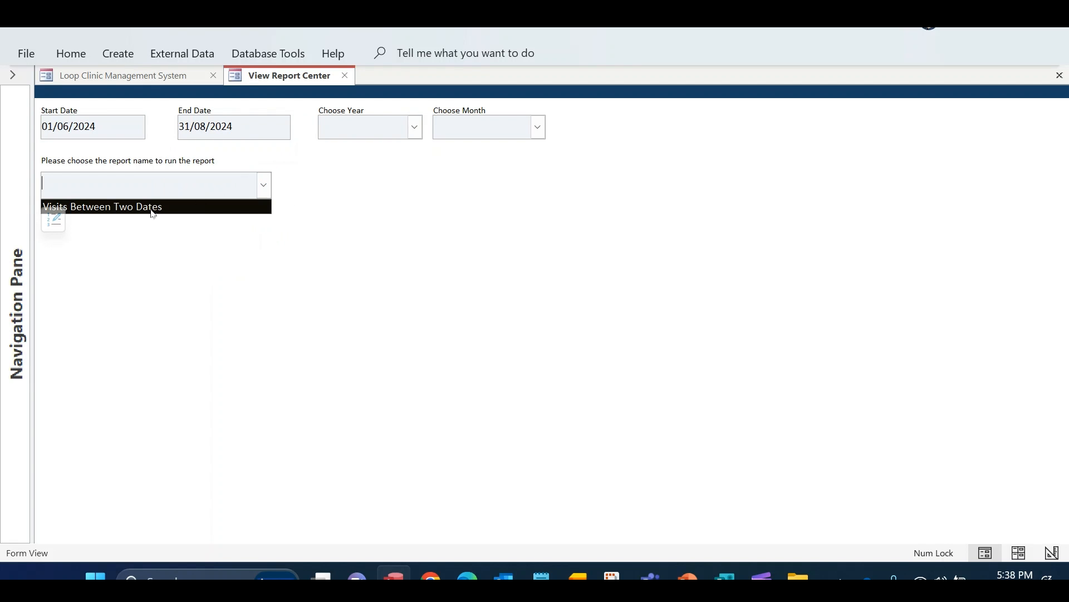
{"action": "left_click", "coordinate": [153, 214]}
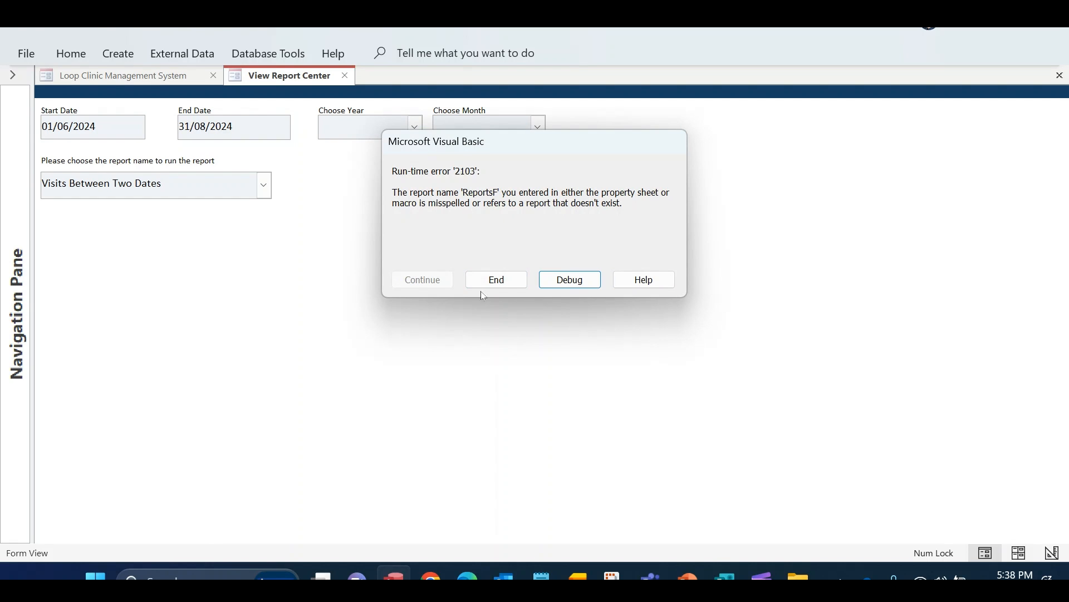
{"action": "key", "text": "Return"}
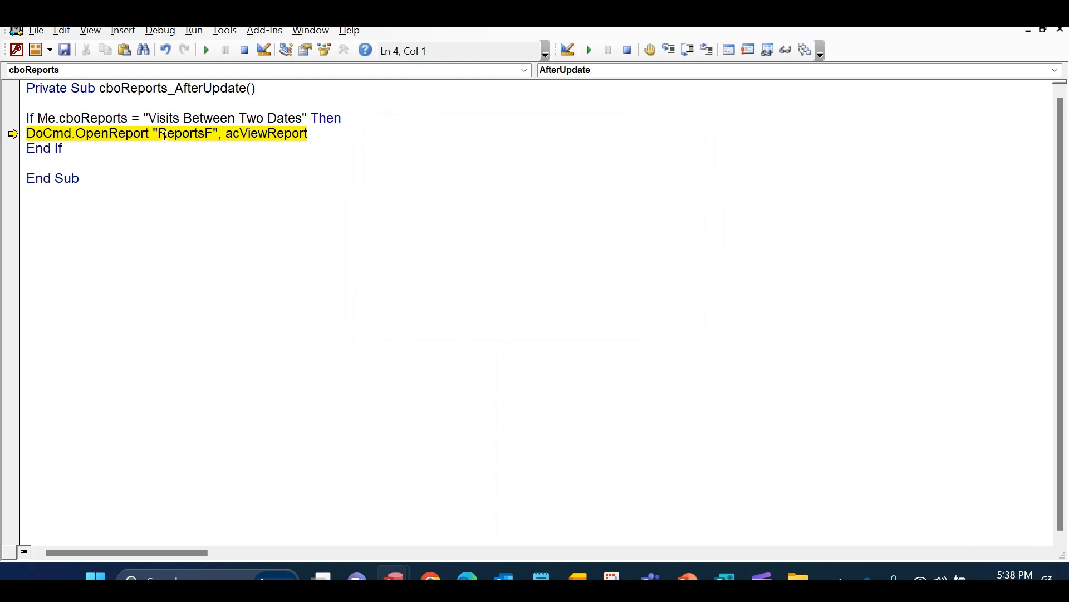
{"action": "left_click", "coordinate": [244, 49]}
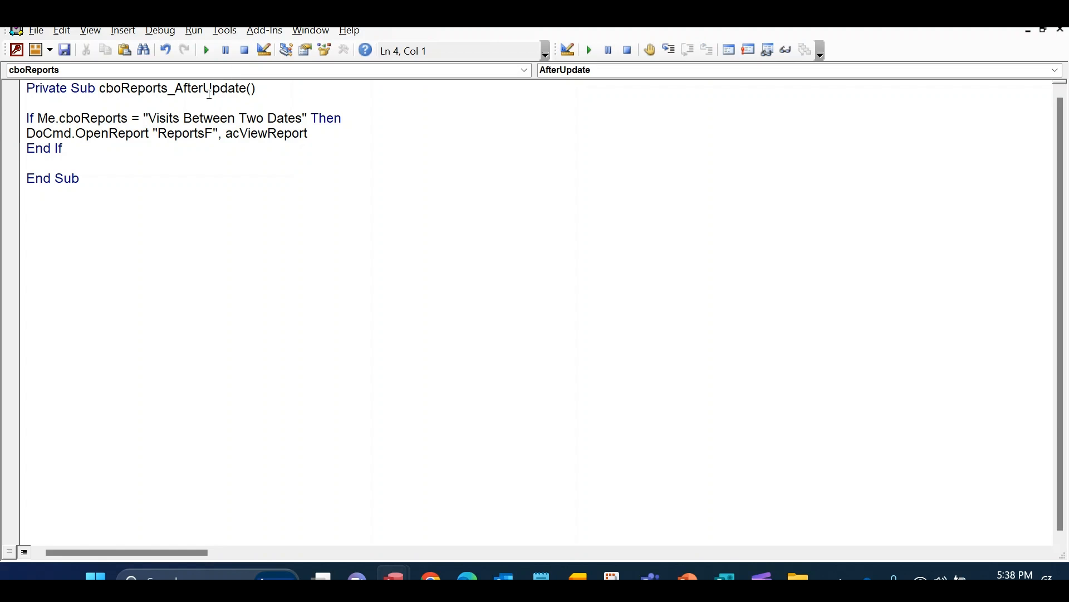
Step: Change the report name in the DoCmd.OpenReport line to Reports and return to the form
{"action": "left_click", "coordinate": [206, 133]}
{"action": "key", "text": "Delete"}
{"action": "key", "text": "alt+F11"}
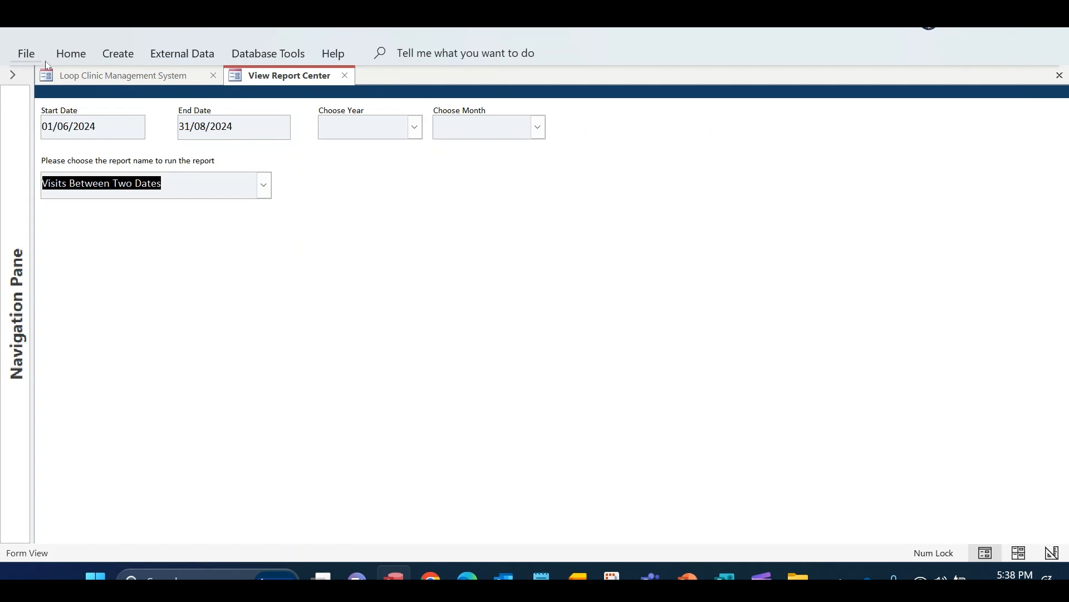
Step: Look up the visits report's exact name among the database objects and reopen the After Update code of cboReports
{"action": "left_click", "coordinate": [6, 75]}
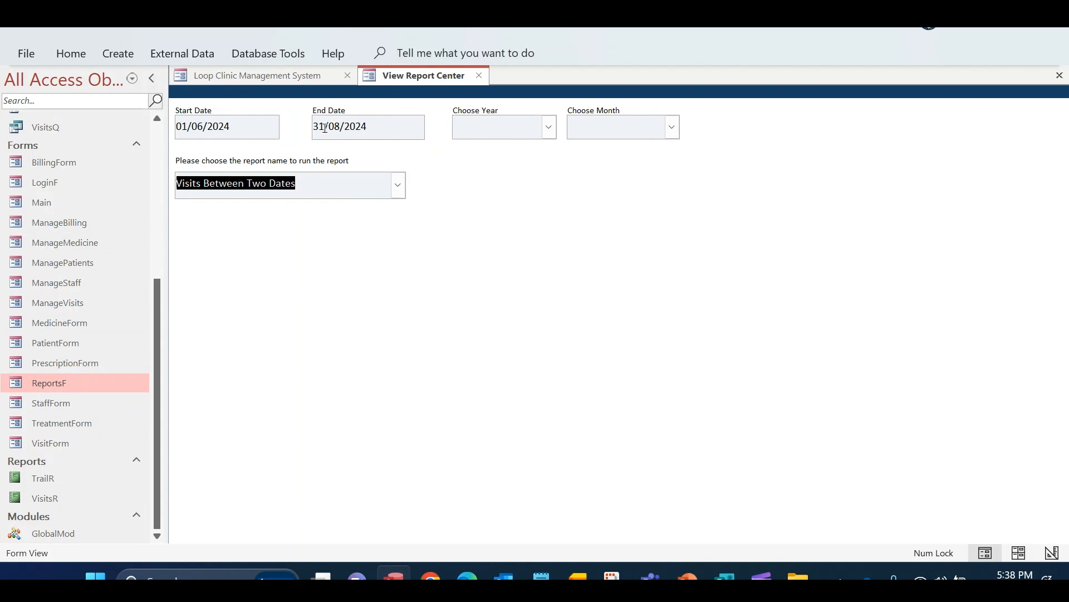
{"action": "left_click", "coordinate": [78, 505]}
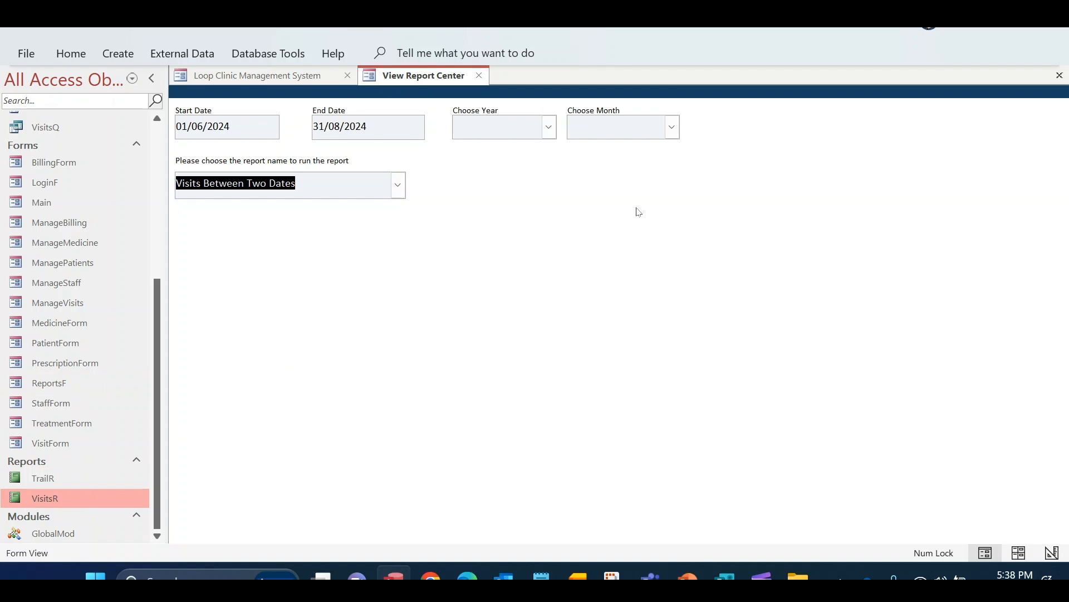
{"action": "right_click", "coordinate": [445, 191]}
{"action": "left_click", "coordinate": [488, 248]}
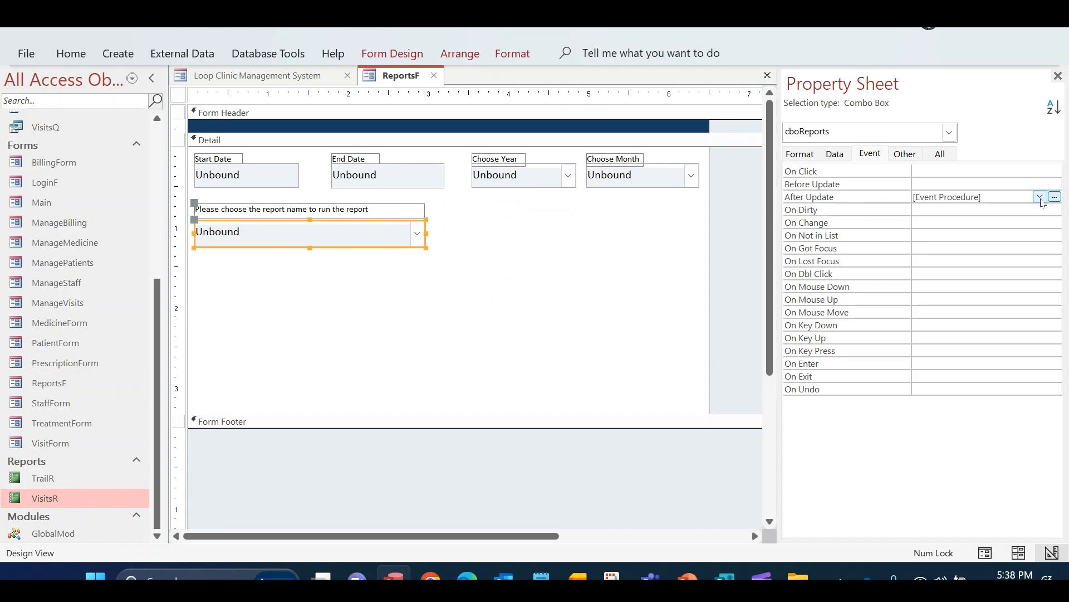
{"action": "left_click", "coordinate": [1056, 198]}
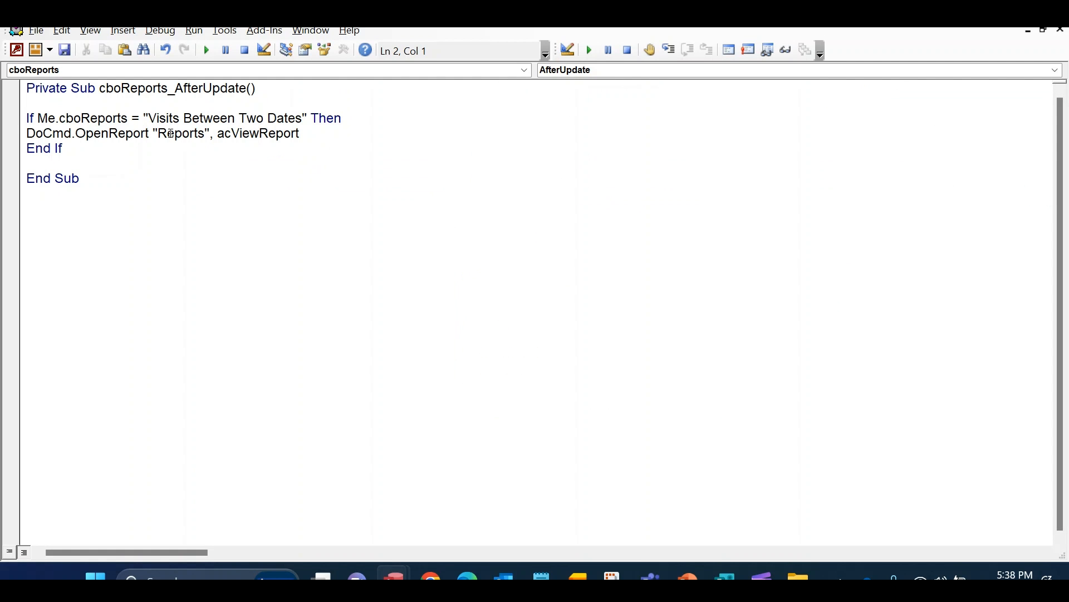
Step: Set the report name in the DoCmd.OpenReport line to VisitsR and return to the form design
{"action": "double_click", "coordinate": [173, 134]}
{"action": "type", "text": "Visit"}
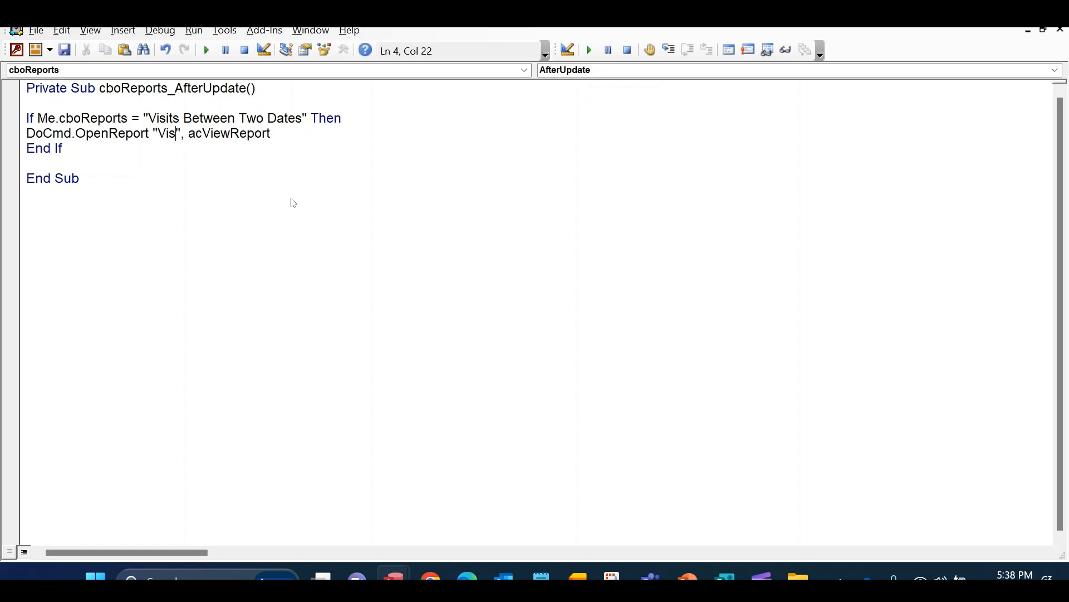
{"action": "type", "text": "sR"}
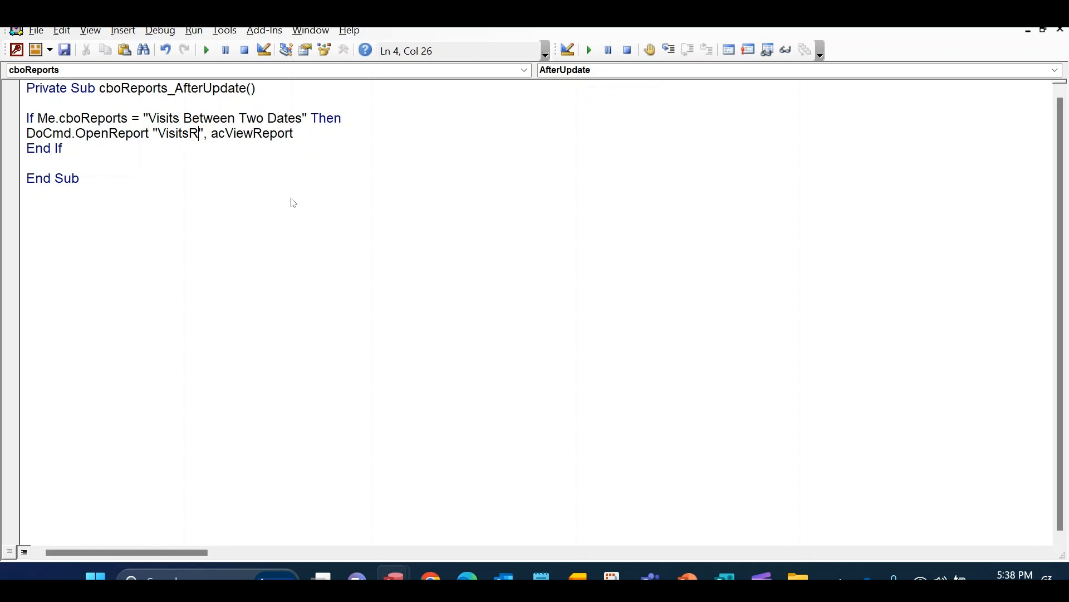
{"action": "key", "text": "alt+F11"}
{"action": "key", "text": "alt+F11"}
{"action": "key", "text": "alt+F11"}
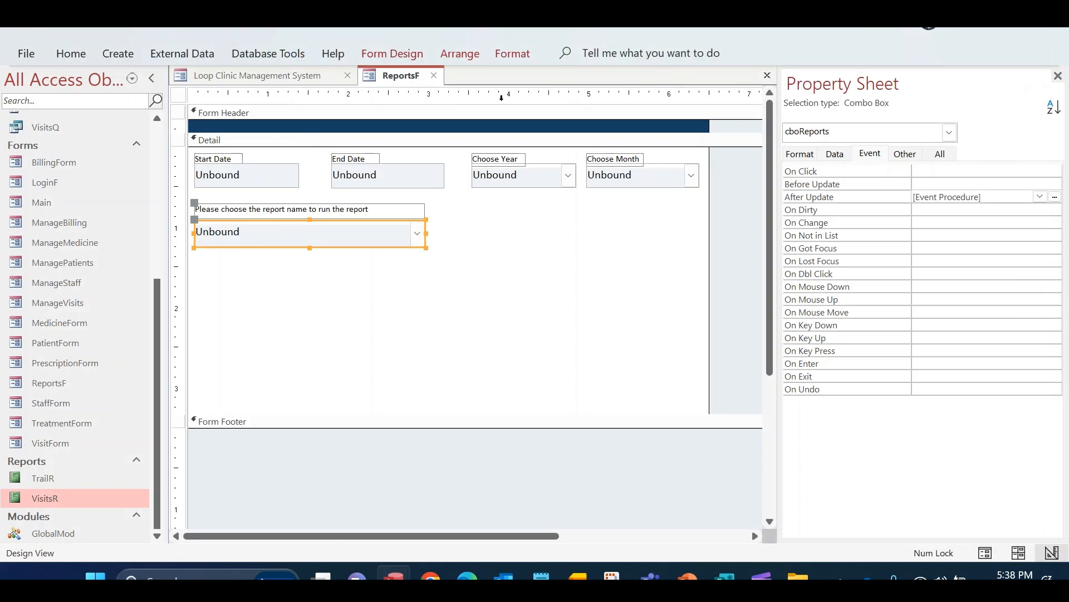
Step: Close the ReportsF design, then reopen the View Report Center form and set its Start Date to 01/06/2024
{"action": "left_click", "coordinate": [434, 75]}
{"action": "left_click", "coordinate": [389, 440]}
{"action": "left_click", "coordinate": [248, 125]}
{"action": "left_click", "coordinate": [287, 123]}
{"action": "left_click", "coordinate": [158, 138]}
{"action": "left_click", "coordinate": [157, 139]}
{"action": "left_click", "coordinate": [158, 139]}
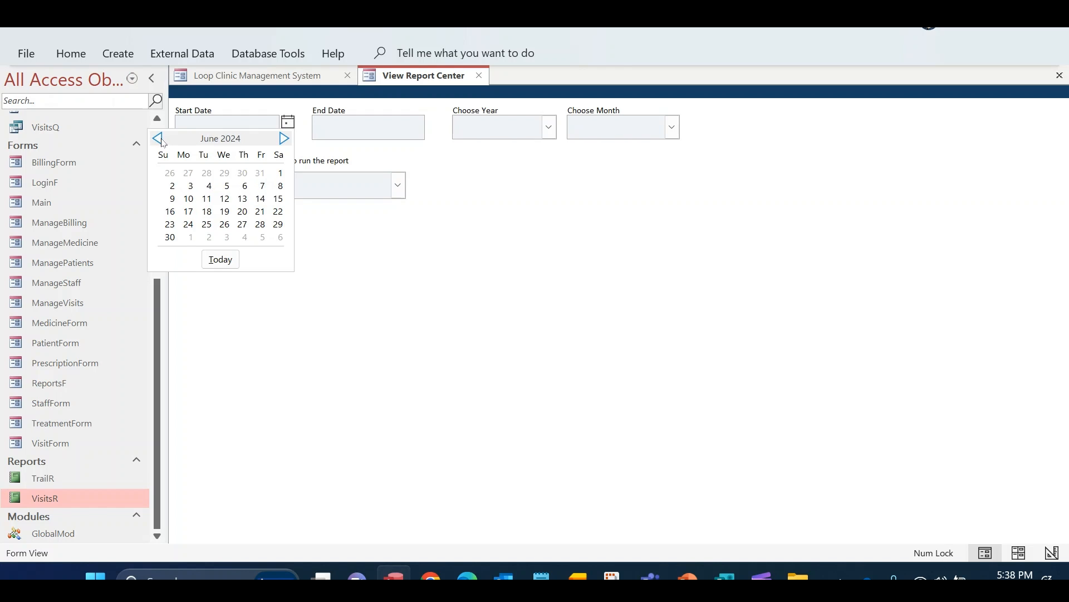
{"action": "left_click", "coordinate": [278, 173]}
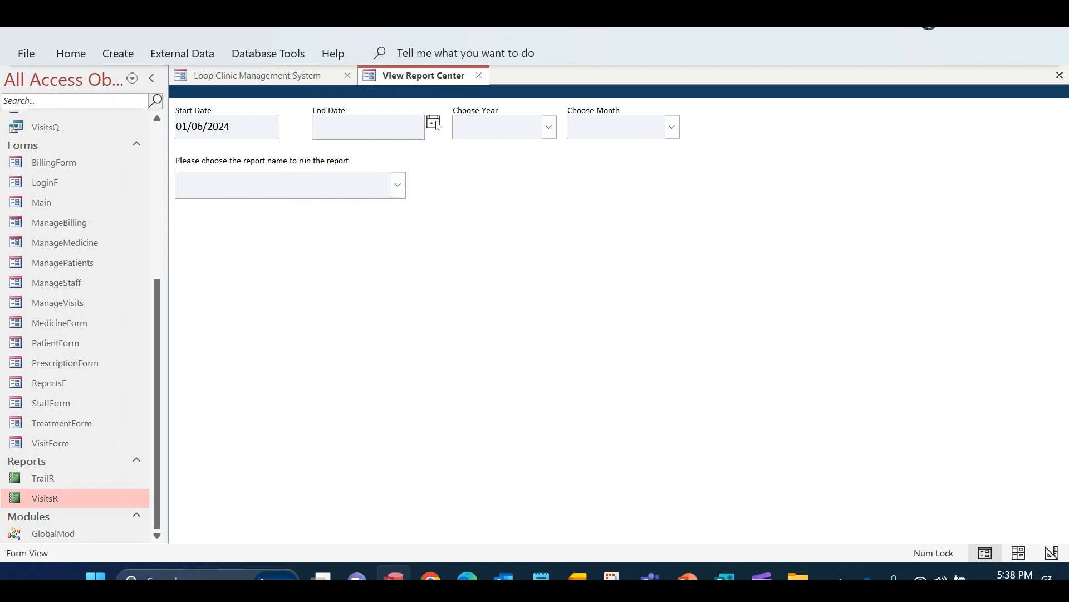
Step: Set the End Date in the View Report Center to 31/08/2024 with the date picker
{"action": "left_click", "coordinate": [434, 123]}
{"action": "left_click", "coordinate": [303, 138]}
{"action": "left_click", "coordinate": [422, 224]}
Step: Run the Visits Between Two Dates report and move its window clear of the date fields to check the visit dates
{"action": "left_click", "coordinate": [373, 196]}
{"action": "left_click", "coordinate": [358, 208]}
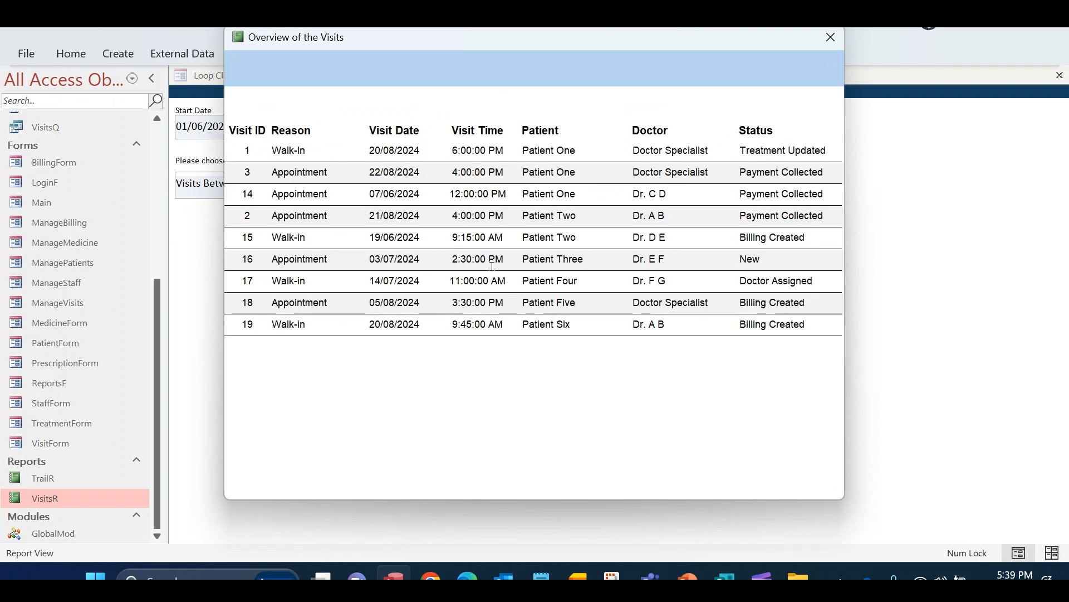
{"action": "left_click_drag", "start_coordinate": [430, 53], "coordinate": [644, 126]}
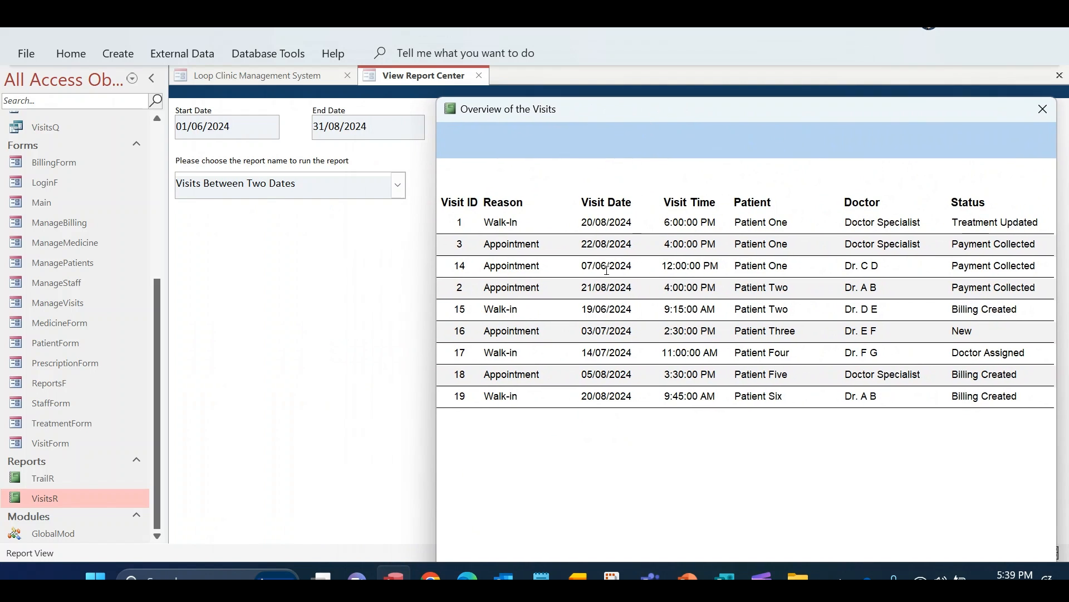
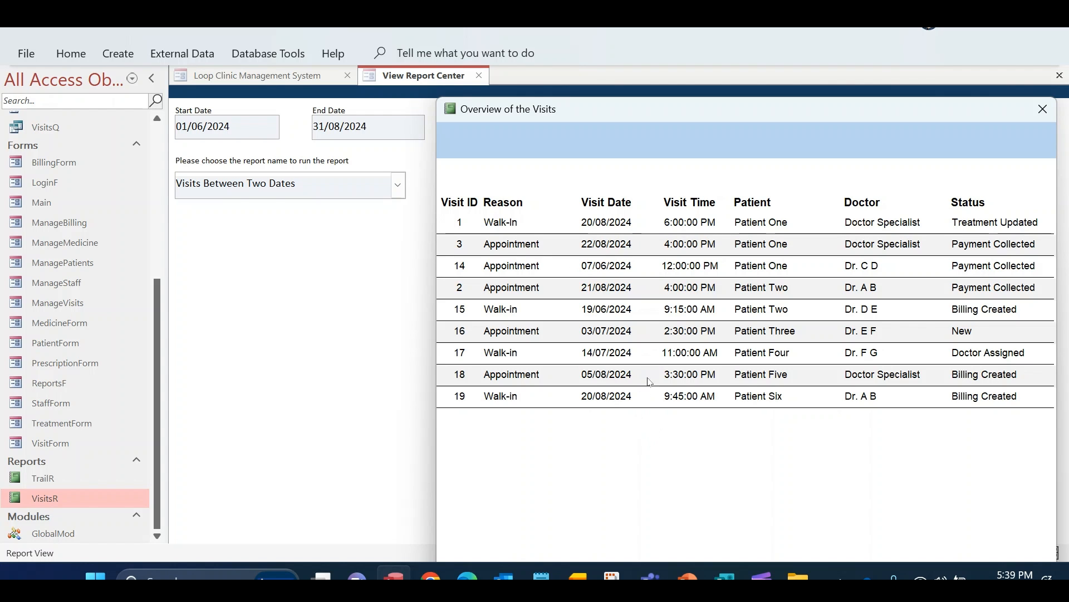
Step: Add a sort by VisitDate from oldest to newest to the VisitsR report in Design View and close the report
{"action": "right_click", "coordinate": [547, 146]}
{"action": "left_click", "coordinate": [577, 194]}
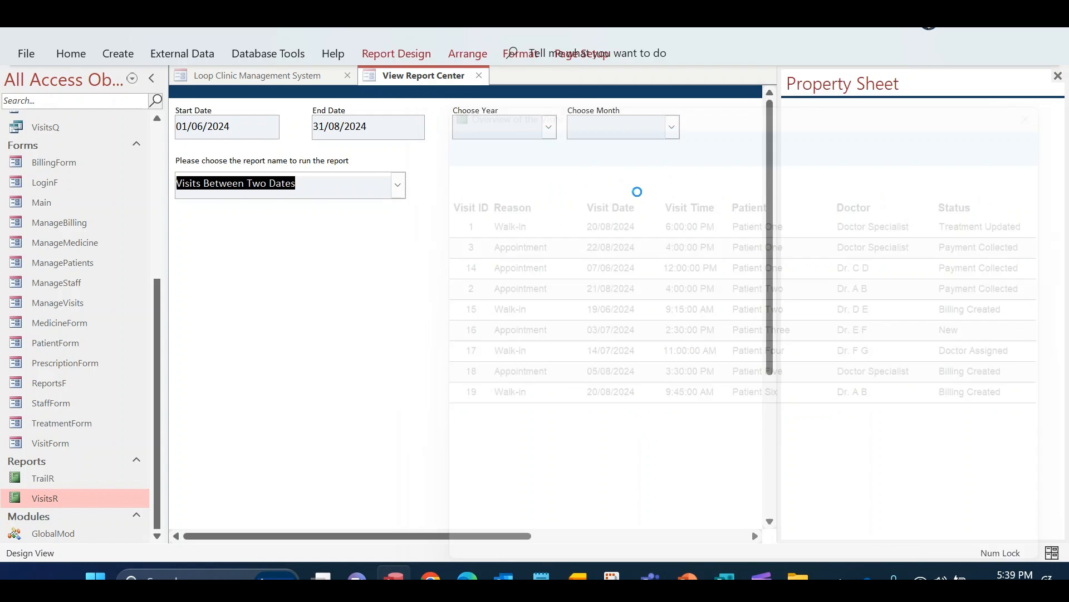
{"action": "left_click", "coordinate": [415, 60]}
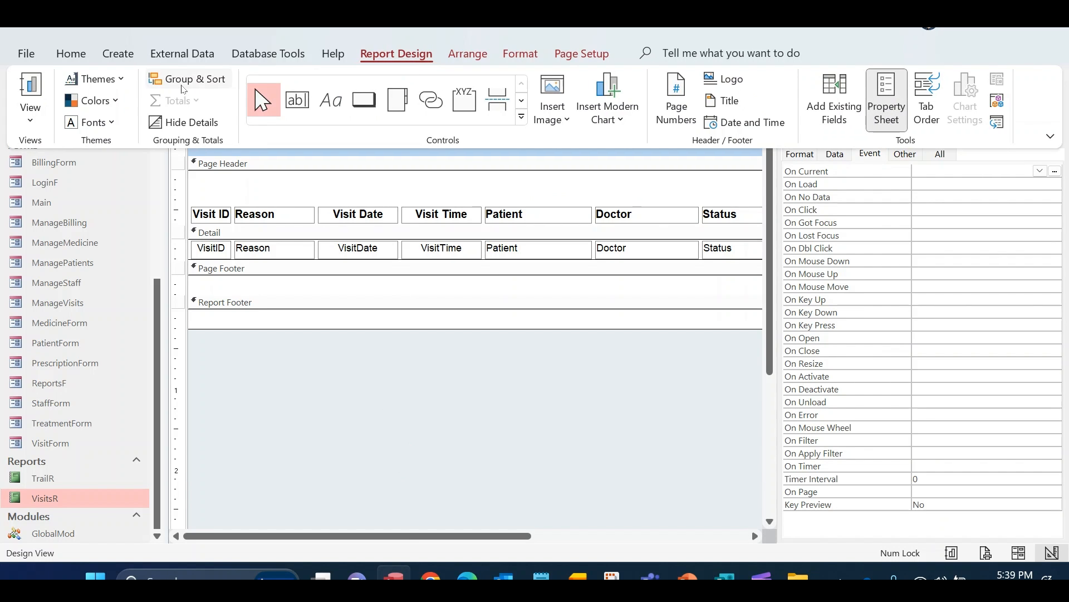
{"action": "left_click", "coordinate": [188, 79]}
{"action": "left_click", "coordinate": [503, 493]}
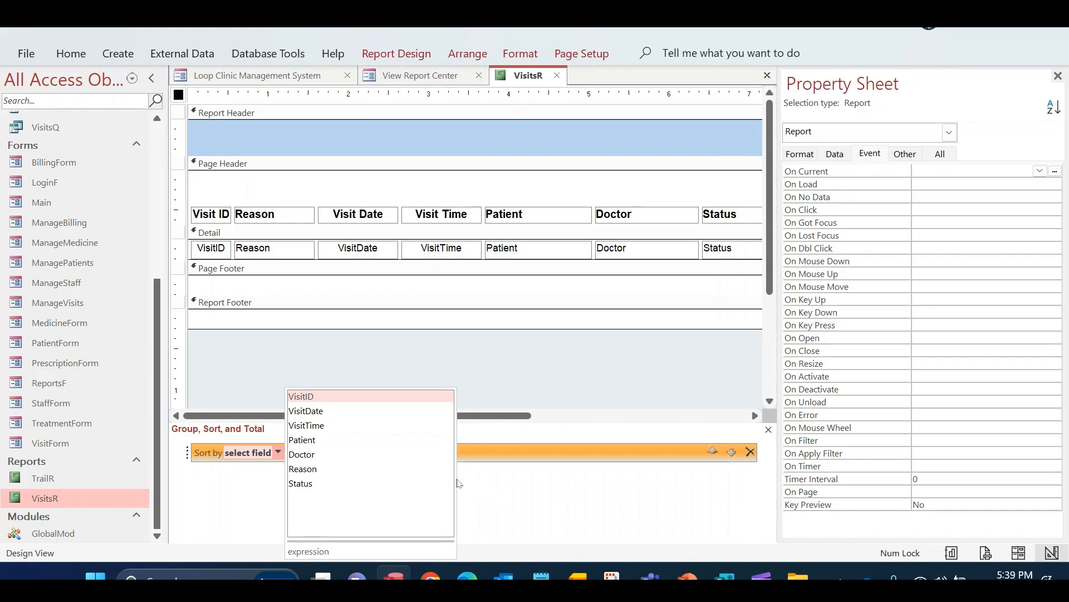
{"action": "left_click", "coordinate": [295, 412]}
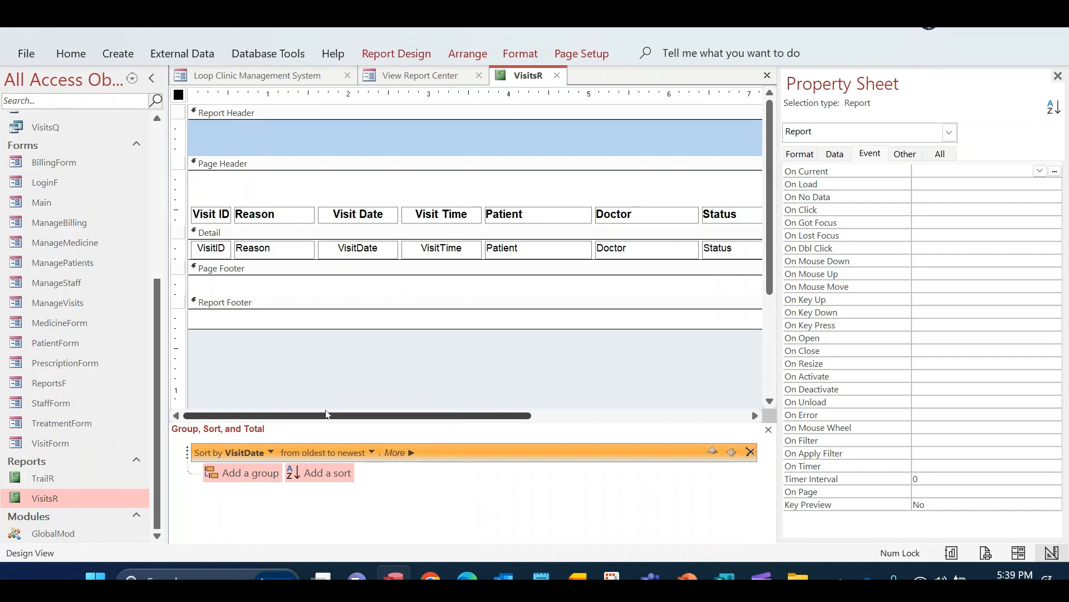
{"action": "left_click", "coordinate": [373, 453]}
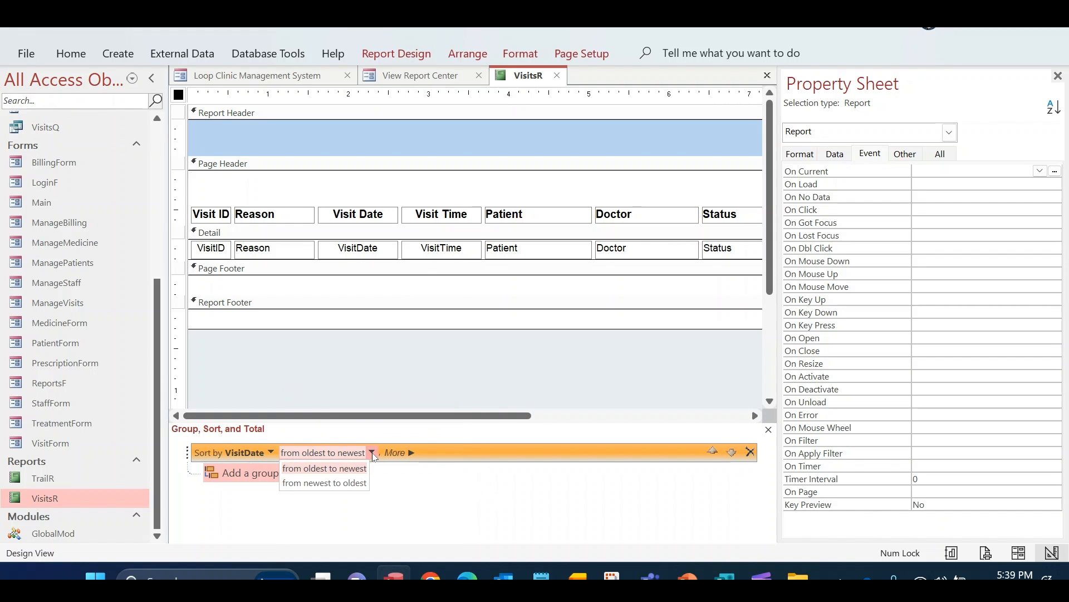
{"action": "left_click", "coordinate": [400, 389]}
{"action": "right_click", "coordinate": [524, 76]}
{"action": "left_click", "coordinate": [557, 110]}
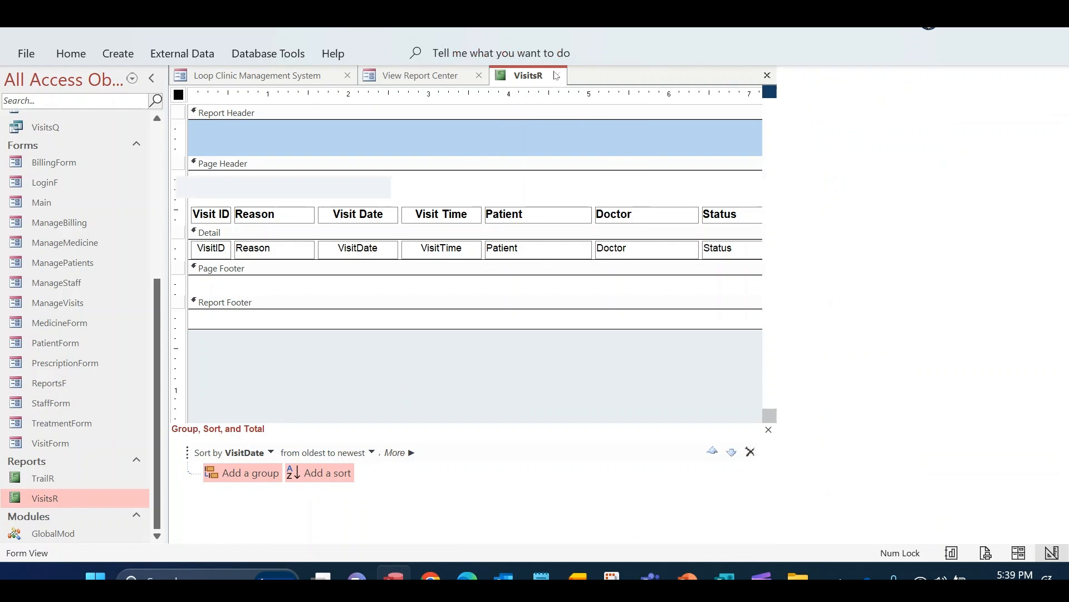
Step: Rerun the Visits Between Two Dates report and check the order of its visit dates
{"action": "left_click", "coordinate": [399, 186]}
{"action": "left_click", "coordinate": [384, 207]}
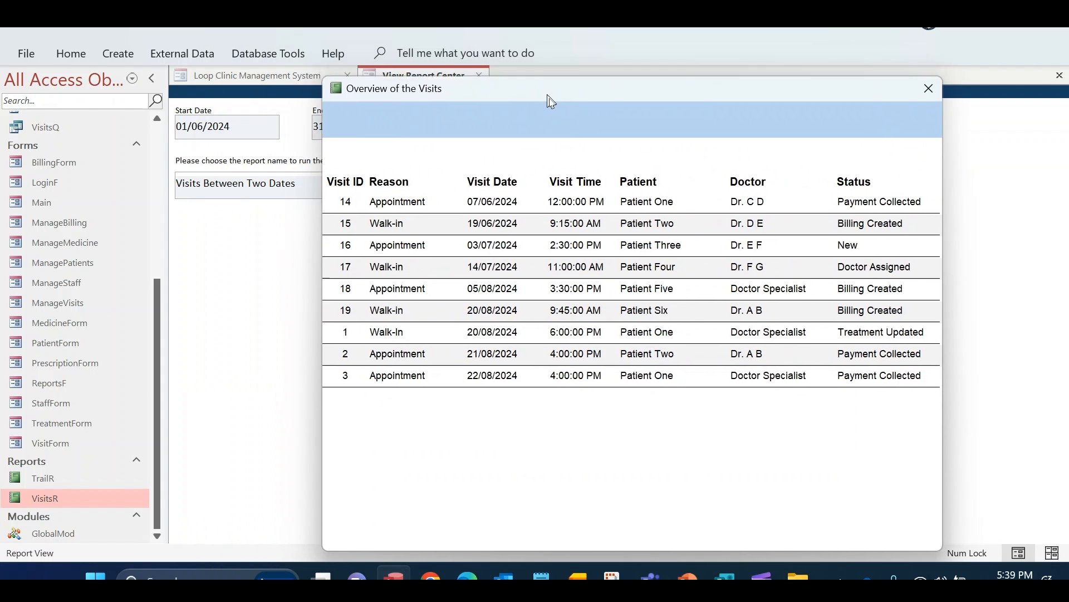
{"action": "left_click_drag", "start_coordinate": [551, 100], "coordinate": [648, 101]}
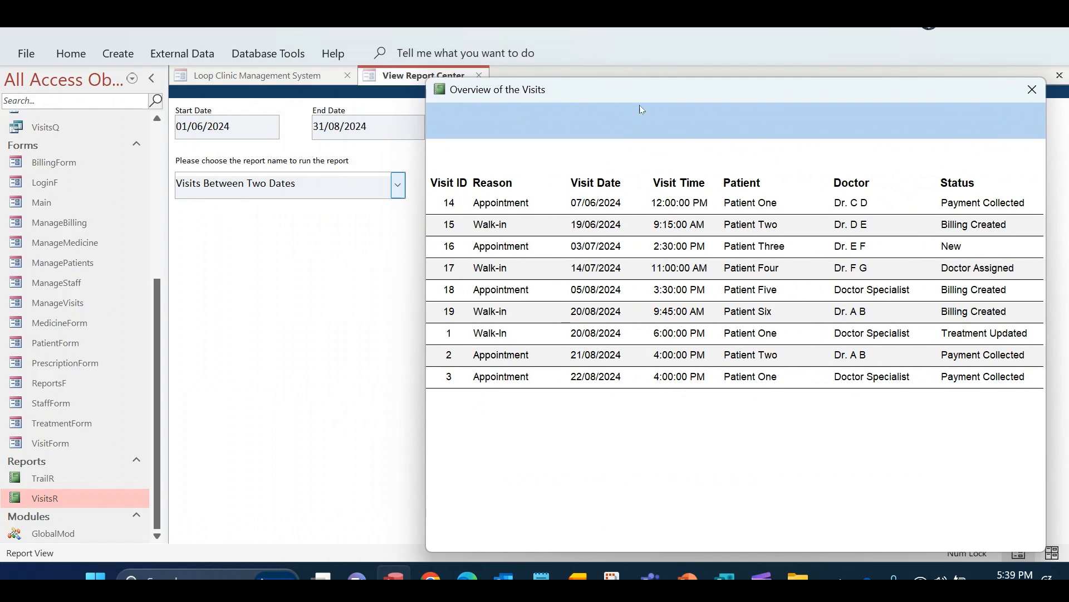
{"action": "left_click_drag", "start_coordinate": [583, 225], "coordinate": [617, 387]}
{"action": "left_click_drag", "start_coordinate": [661, 100], "coordinate": [532, 81]}
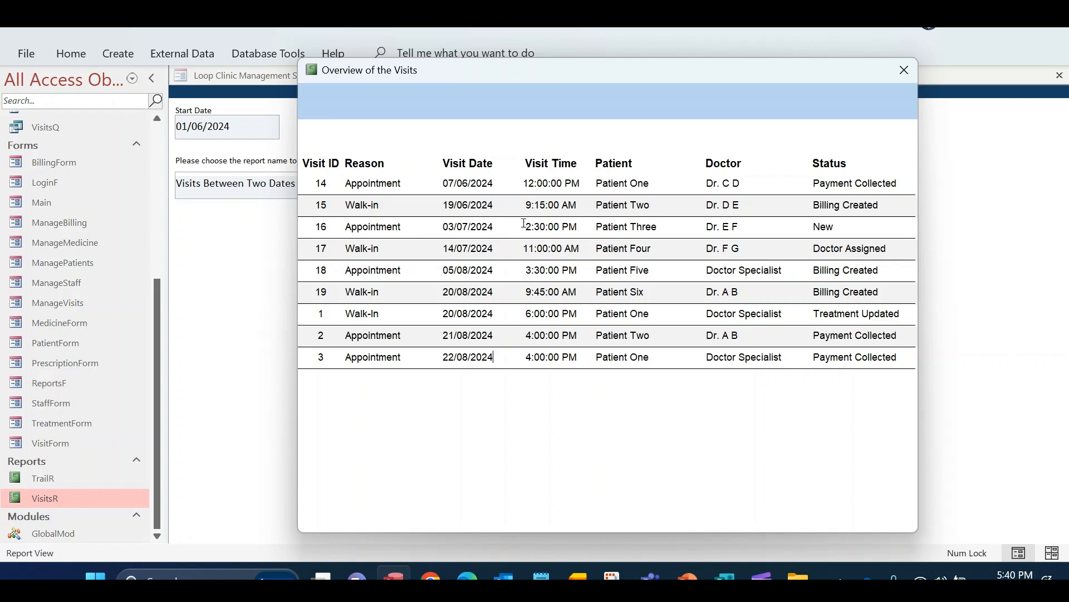
Step: Switch the visits report to Design View and enlarge the workspace by closing the Property Sheet and narrowing the Navigation Pane
{"action": "right_click", "coordinate": [620, 407]}
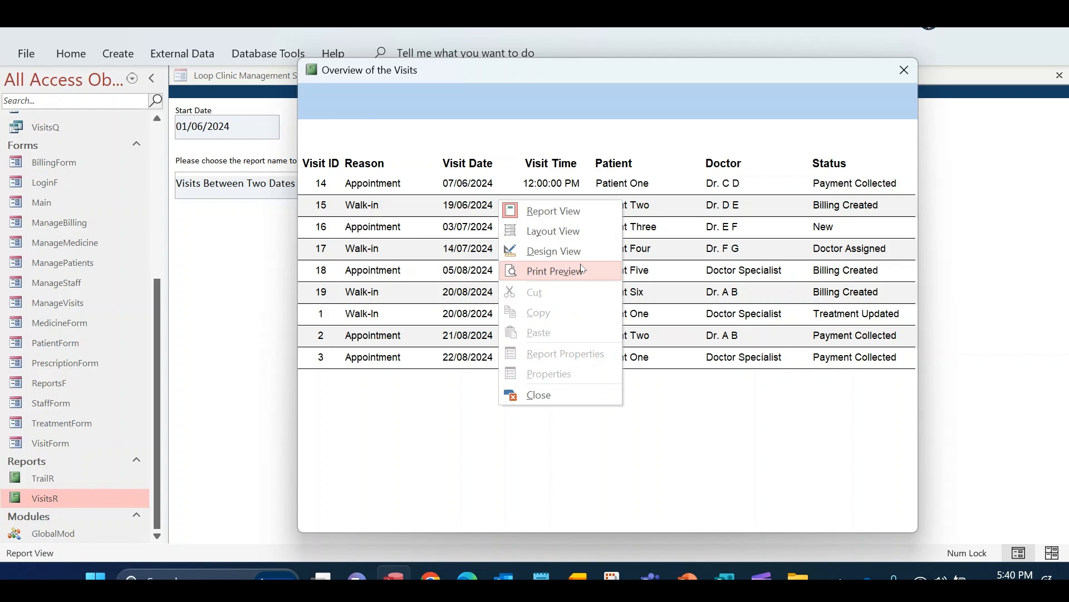
{"action": "left_click", "coordinate": [581, 249]}
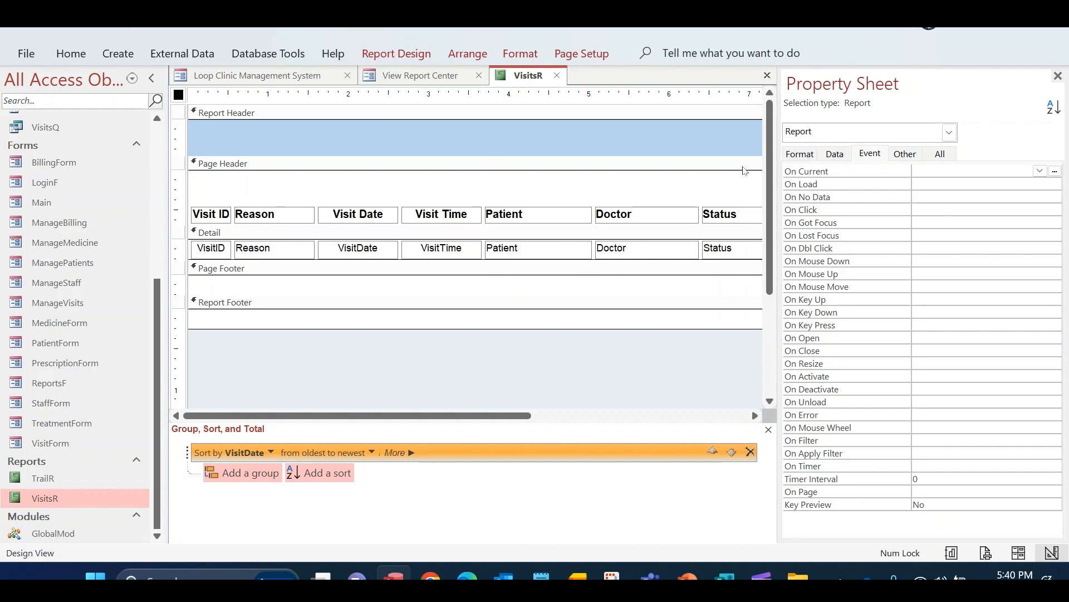
{"action": "left_click", "coordinate": [1058, 76]}
{"action": "left_click_drag", "start_coordinate": [166, 86], "coordinate": [122, 86]}
Step: Add a label reading "Loop Clinic Management System" to the Report Header and move it near the header's upper edge
{"action": "left_click", "coordinate": [520, 54]}
{"action": "left_click", "coordinate": [383, 58]}
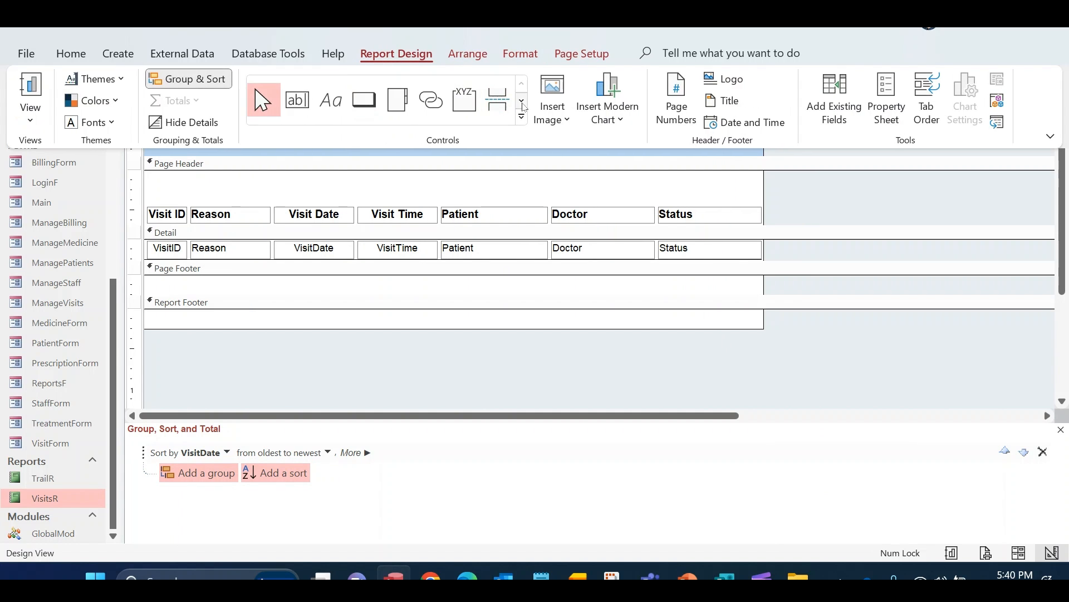
{"action": "left_click", "coordinate": [521, 100]}
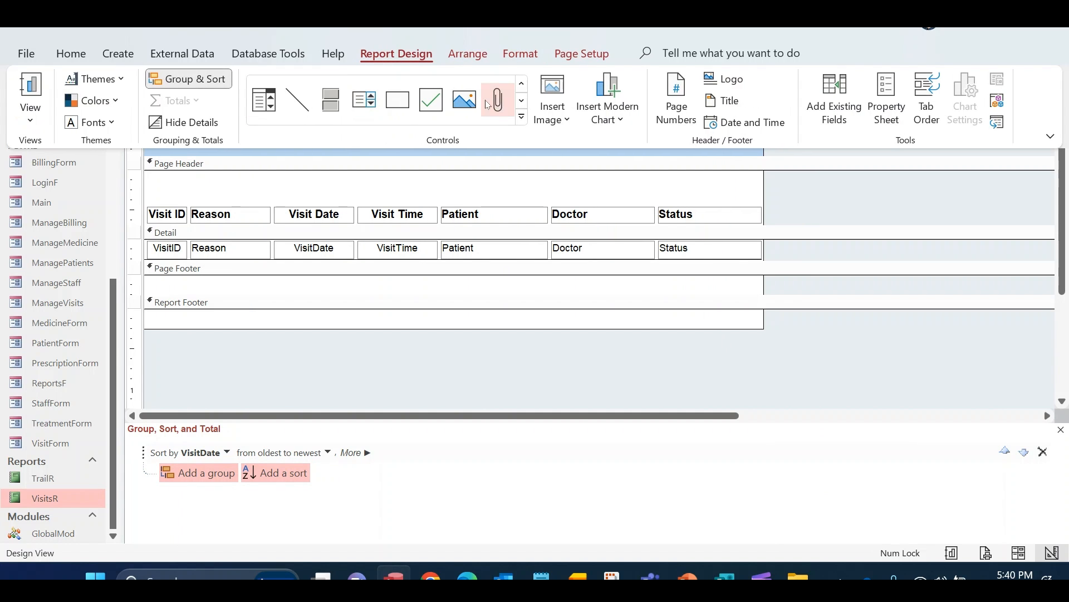
{"action": "left_click", "coordinate": [522, 83]}
{"action": "left_click", "coordinate": [323, 101]}
{"action": "left_click", "coordinate": [347, 136]}
{"action": "type", "text": "Loop"}
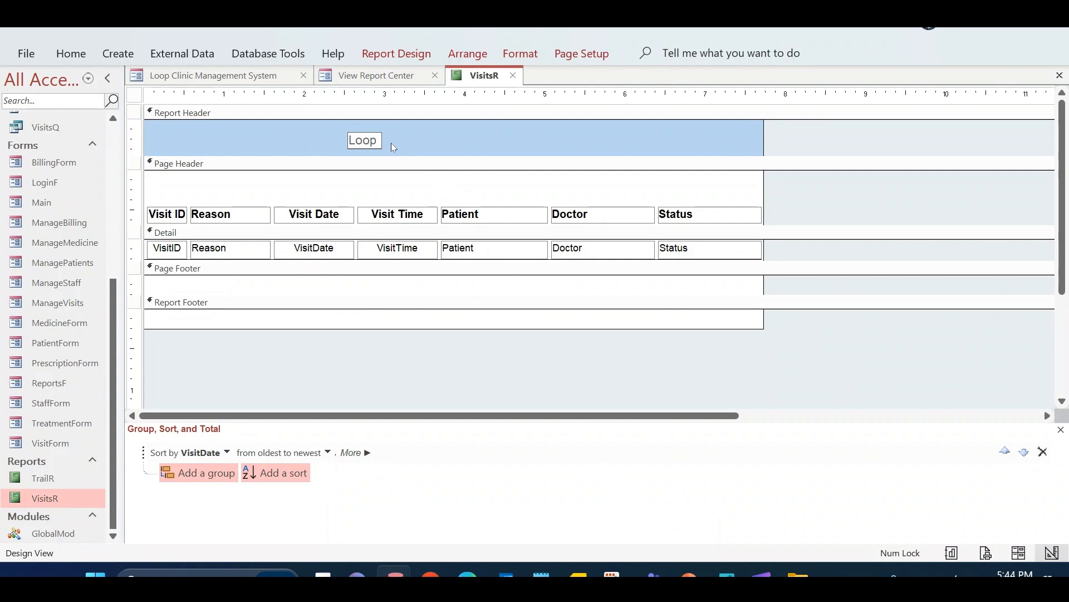
{"action": "type", "text": "Clinic Management"}
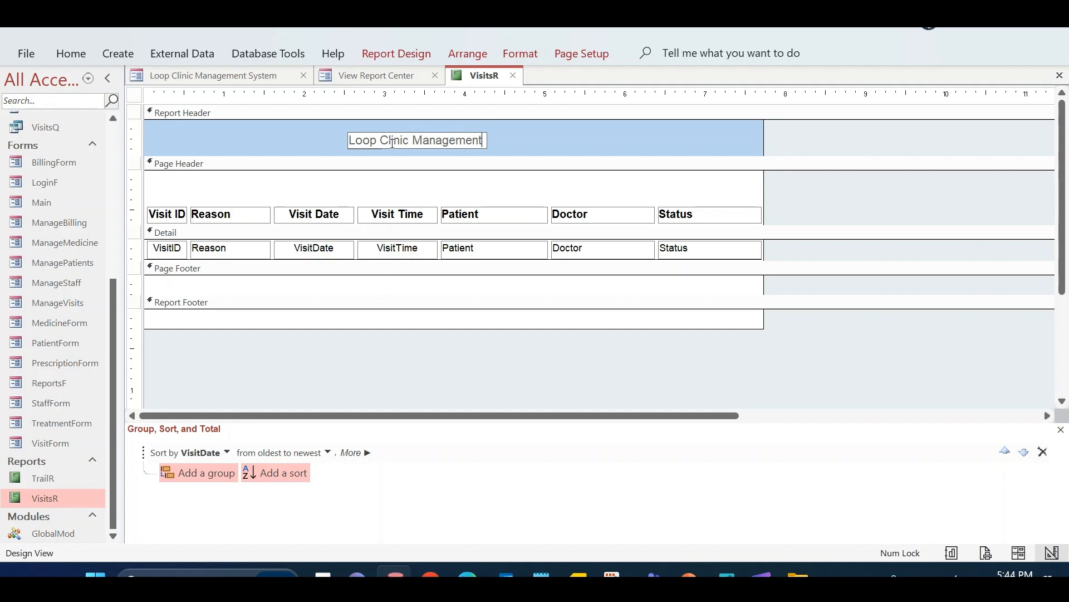
{"action": "type", "text": " System"}
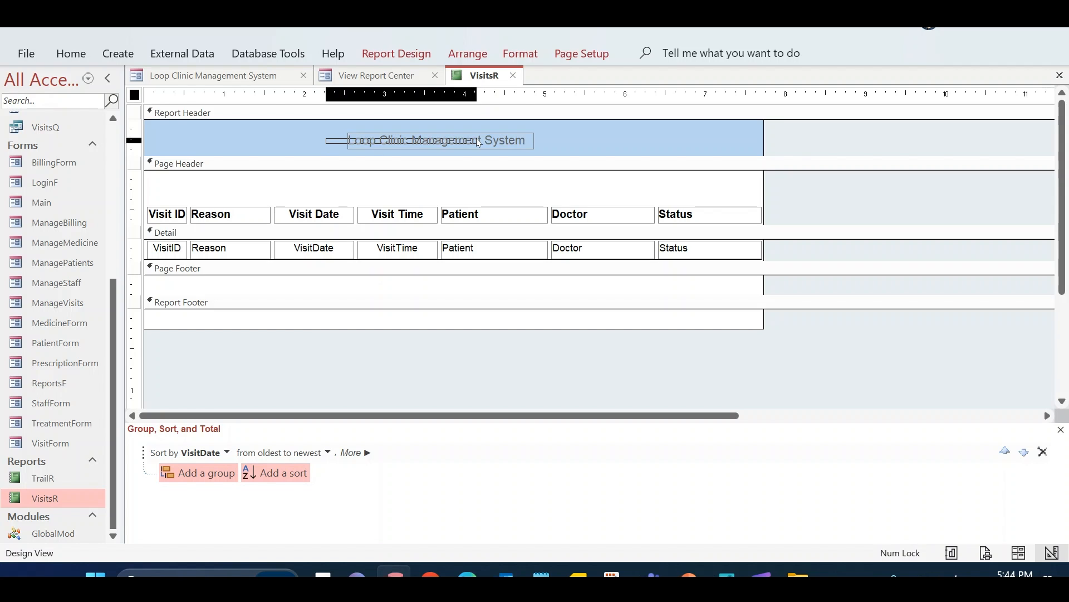
{"action": "left_click", "coordinate": [454, 146]}
{"action": "left_click_drag", "start_coordinate": [454, 145], "coordinate": [454, 135]}
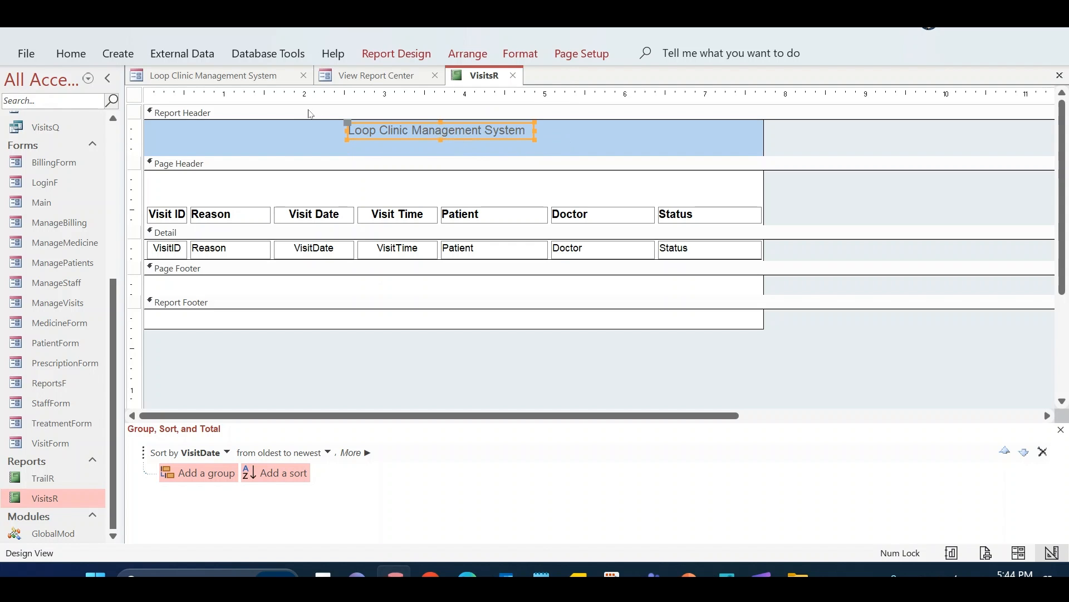
Step: Format the "Loop Clinic Management System" header label in Calibri at size 14
{"action": "left_click", "coordinate": [71, 53]}
{"action": "left_click", "coordinate": [812, 82]}
{"action": "type", "text": "Calibri"}
{"action": "key", "text": "Tab"}
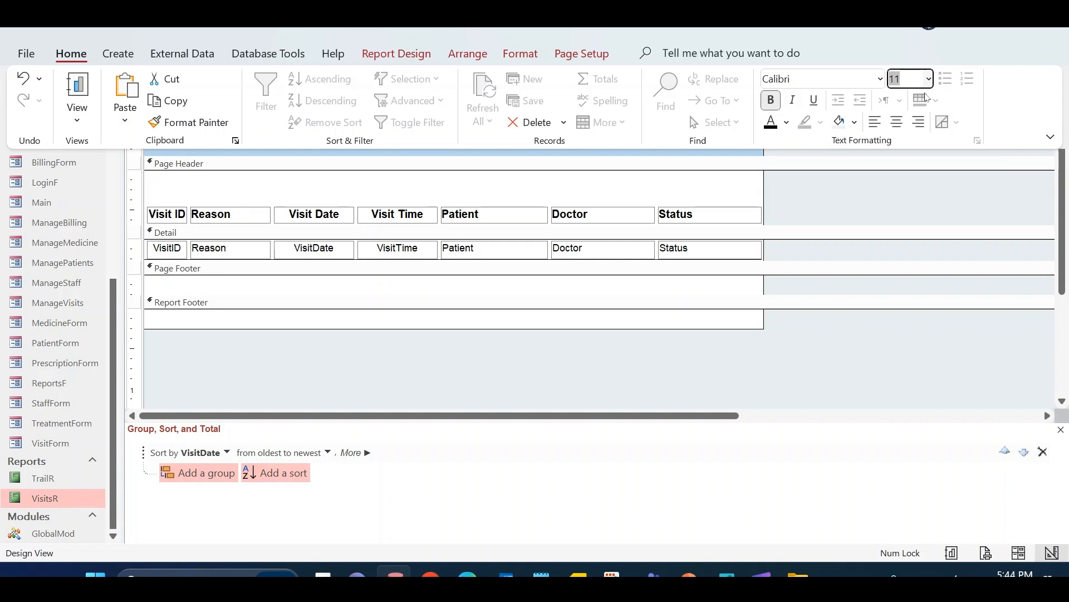
{"action": "type", "text": "14"}
{"action": "key", "text": "Return"}
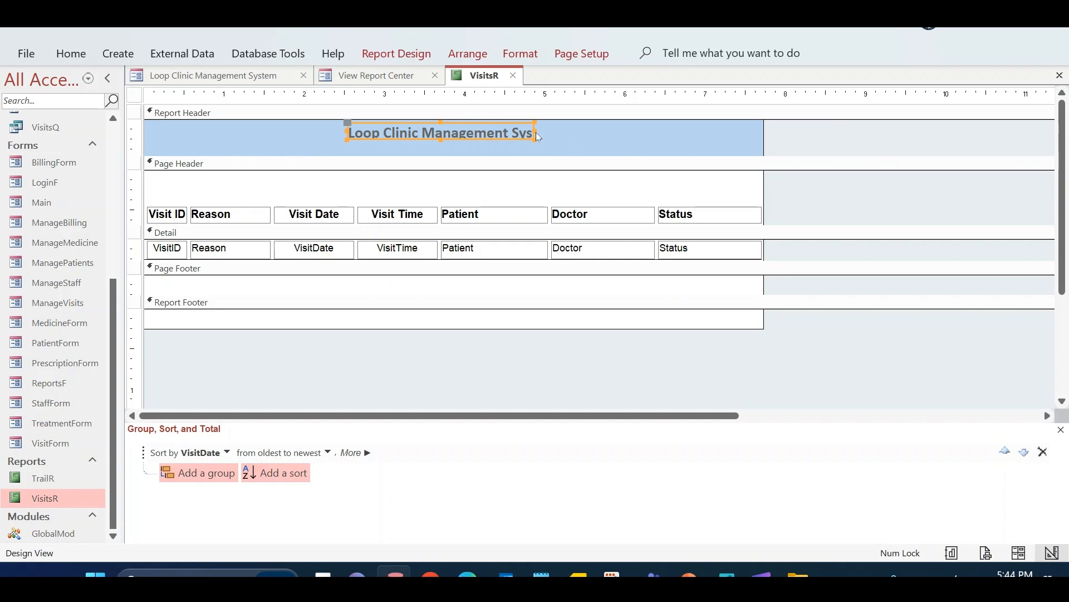
Step: Resize the title label so that it spans the full width of the Report Header
{"action": "double_click", "coordinate": [535, 133]}
{"action": "left_click_drag", "start_coordinate": [564, 133], "coordinate": [763, 139]}
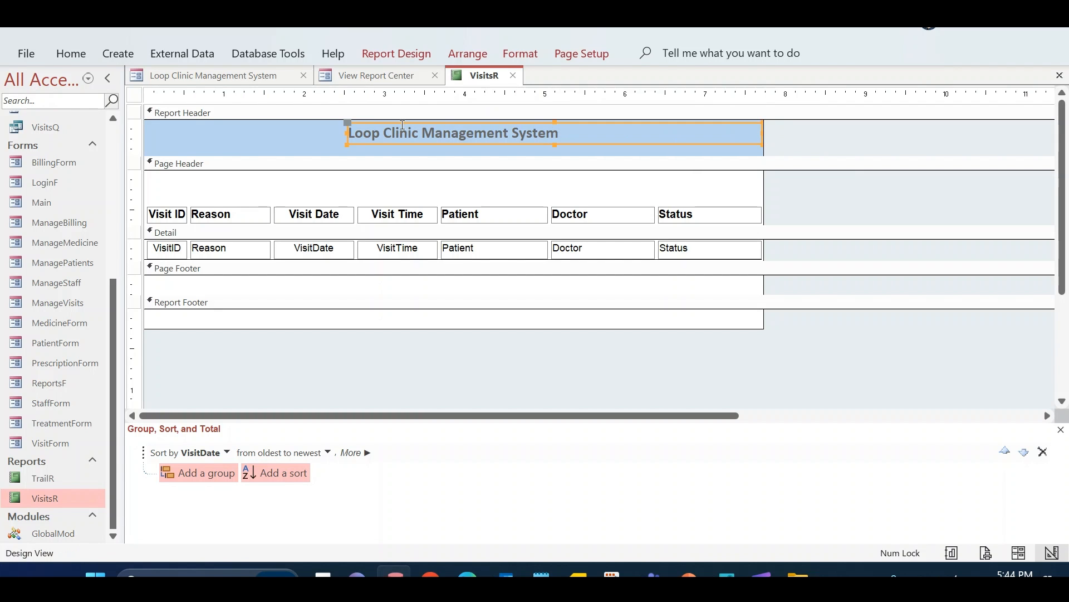
{"action": "left_click_drag", "start_coordinate": [351, 134], "coordinate": [145, 134]}
Step: Centre the title label's text and set its font color to black
{"action": "left_click", "coordinate": [71, 54]}
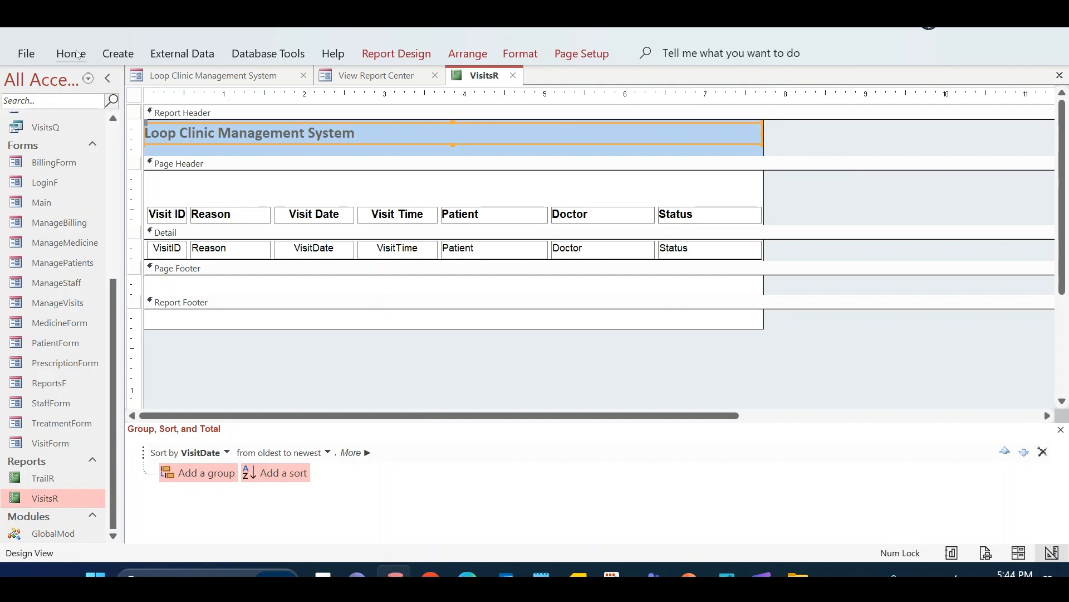
{"action": "left_click", "coordinate": [897, 122]}
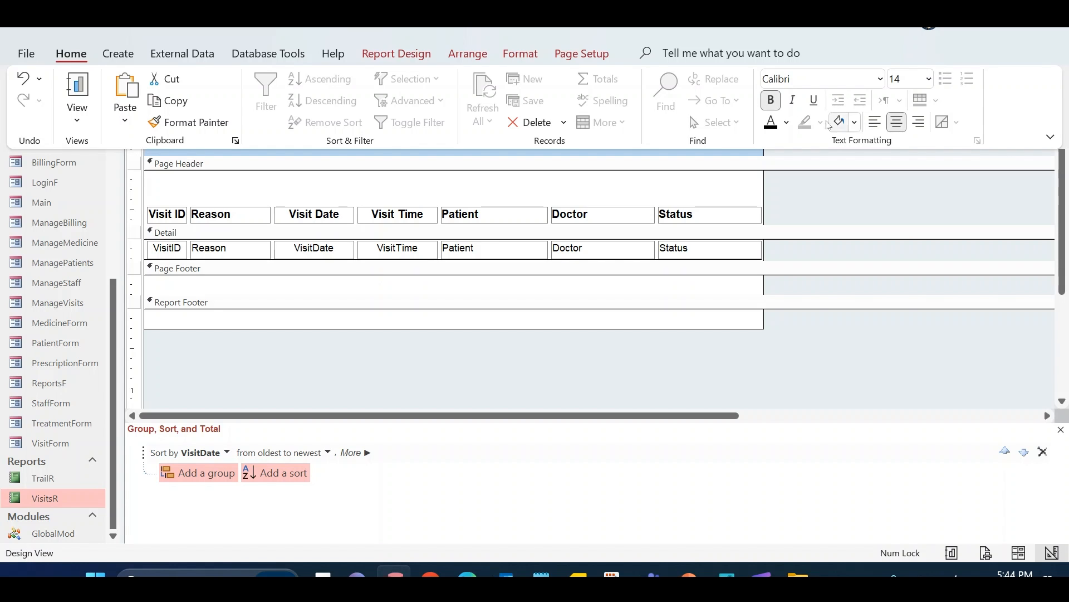
{"action": "left_click", "coordinate": [786, 122]}
{"action": "left_click", "coordinate": [784, 191]}
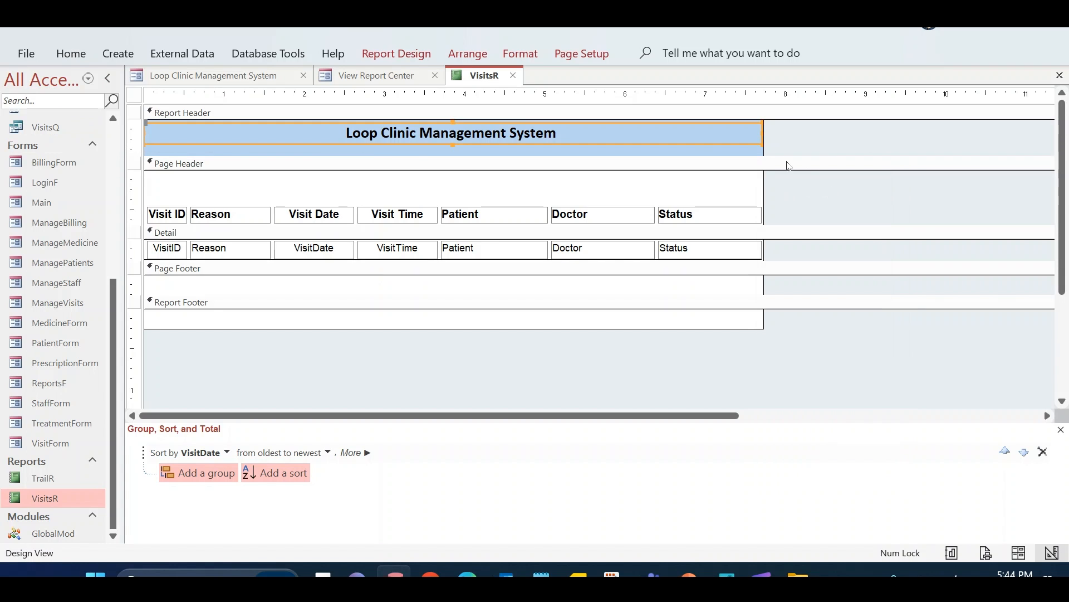
Step: Make the Report Header taller and duplicate the title label beneath the original, changing the copy's text to "Overview of the Visits"
{"action": "left_click_drag", "start_coordinate": [707, 153], "coordinate": [708, 183]}
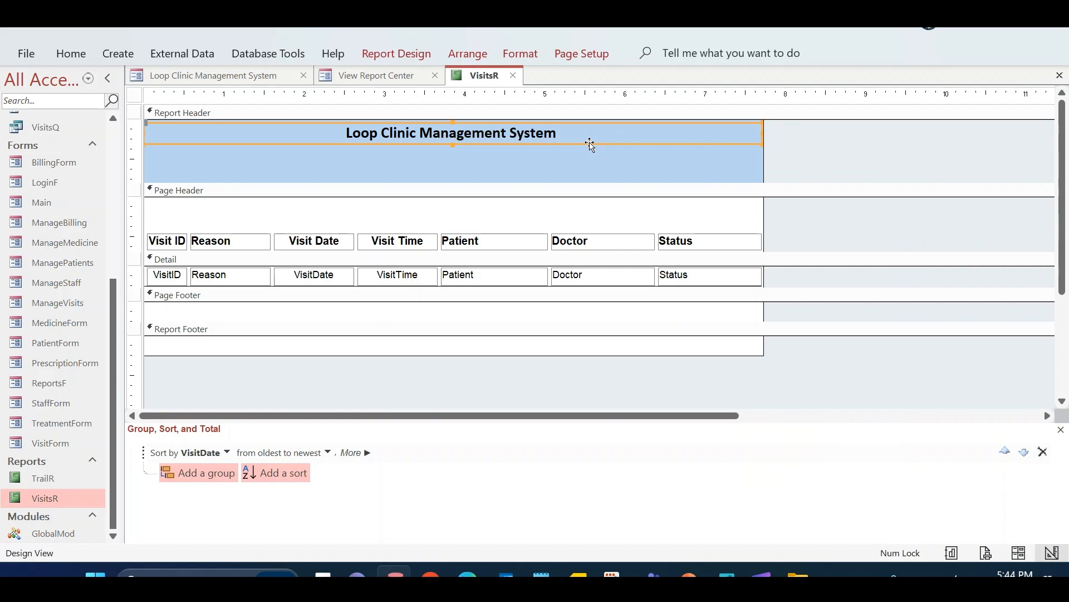
{"action": "key", "text": "ctrl+d"}
{"action": "left_click_drag", "start_coordinate": [580, 159], "coordinate": [333, 150]}
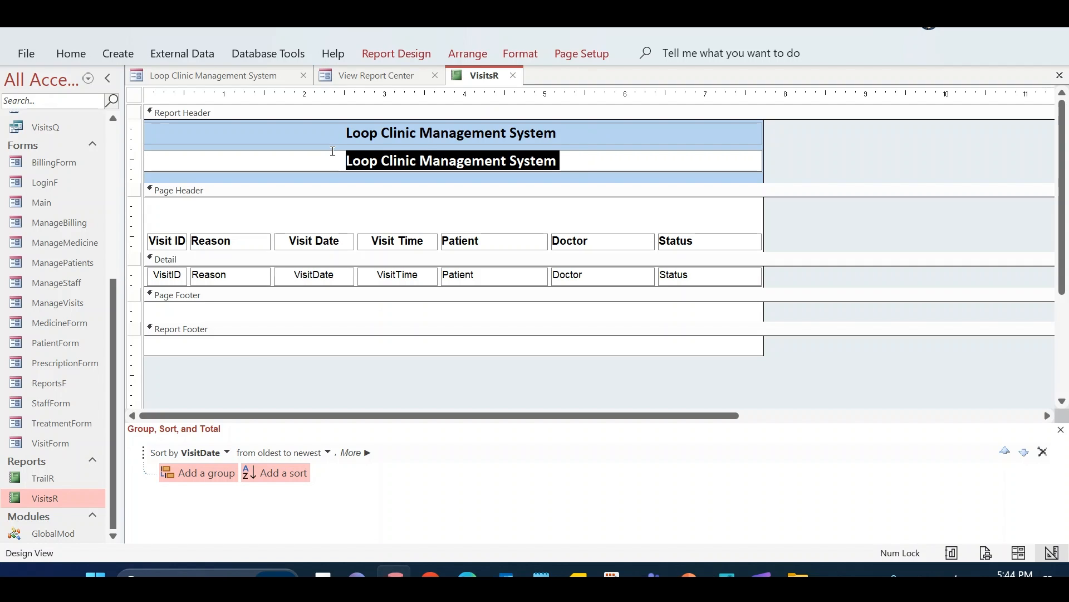
{"action": "type", "text": "Visits"}
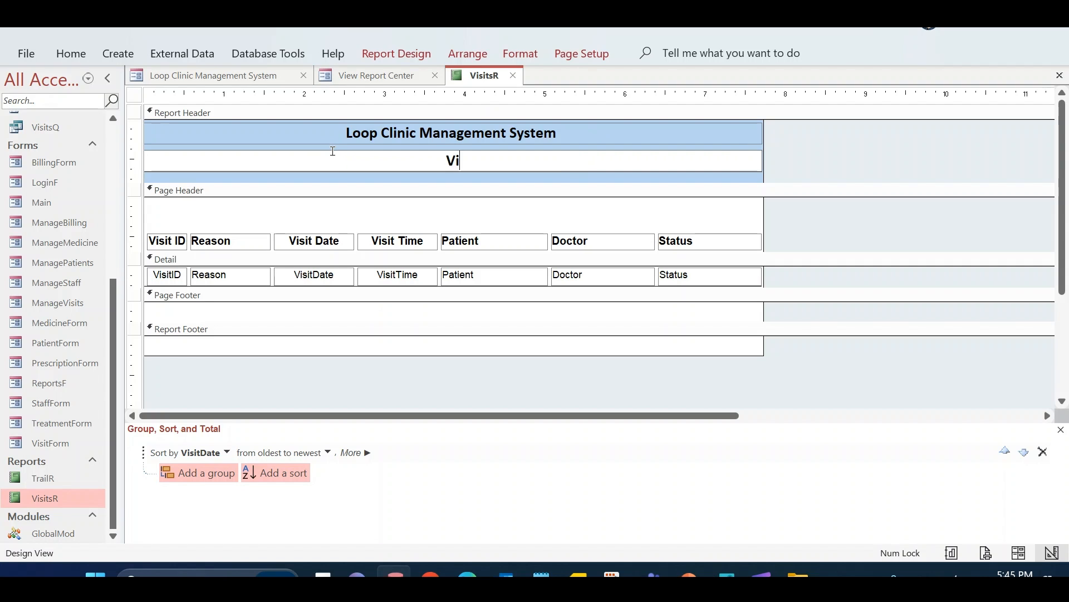
{"action": "key", "text": "BackSpace"}
{"action": "key", "text": "BackSpace"}
{"action": "key", "text": "BackSpace"}
{"action": "key", "text": "BackSpace"}
{"action": "key", "text": "BackSpace"}
{"action": "key", "text": "BackSpace"}
{"action": "type", "text": "Overview of the Visit"}
{"action": "key", "text": "BackSpace"}
{"action": "type", "text": "y"}
{"action": "key", "text": "BackSpace"}
{"action": "type", "text": "ts"}
{"action": "key", "text": "Return"}
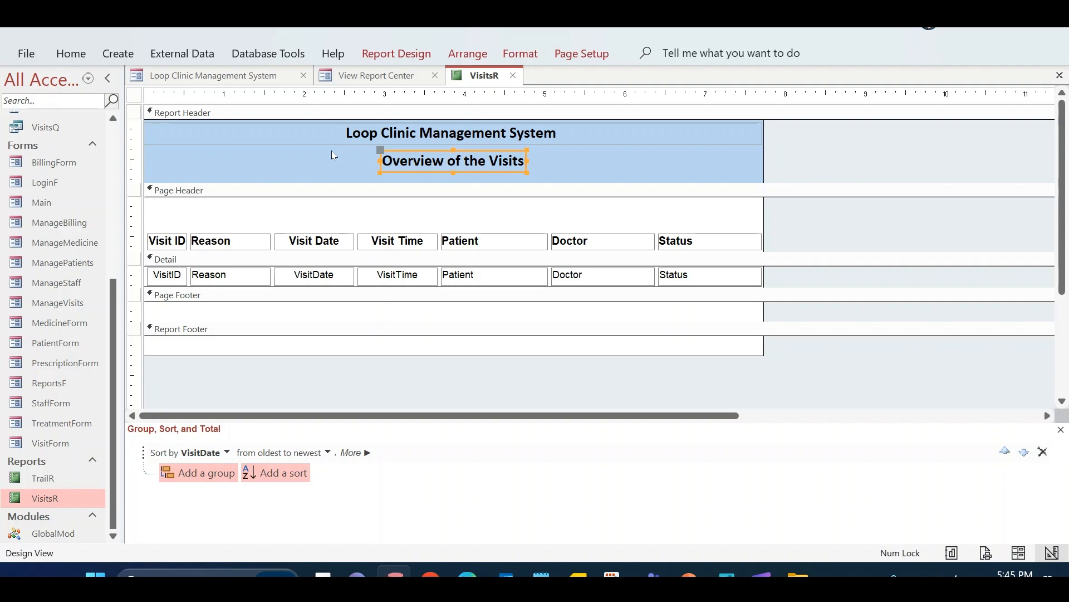
Step: Set the font size of the "Overview of the Visits" label to 12
{"action": "left_click", "coordinate": [71, 53]}
{"action": "left_click", "coordinate": [902, 79]}
{"action": "type", "text": "180"}
{"action": "key", "text": "Return"}
{"action": "key", "text": "Return"}
{"action": "type", "text": "12"}
{"action": "key", "text": "Return"}
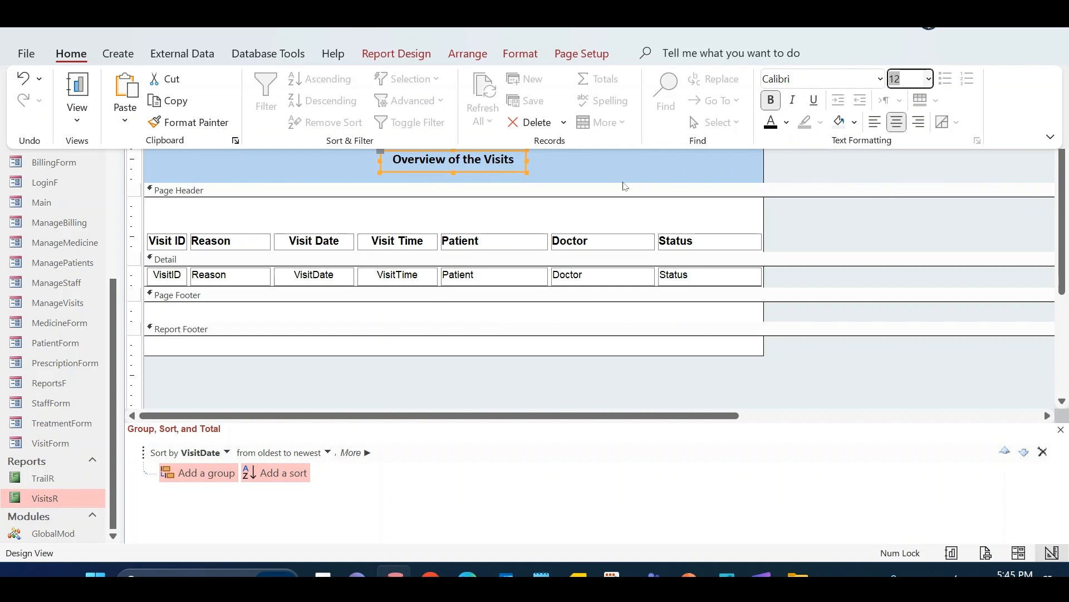
Step: Stretch the "Overview of the Visits" label across the report's width and move it up directly beneath the title
{"action": "left_click_drag", "start_coordinate": [526, 159], "coordinate": [762, 161]}
{"action": "left_click_drag", "start_coordinate": [381, 162], "coordinate": [146, 162]}
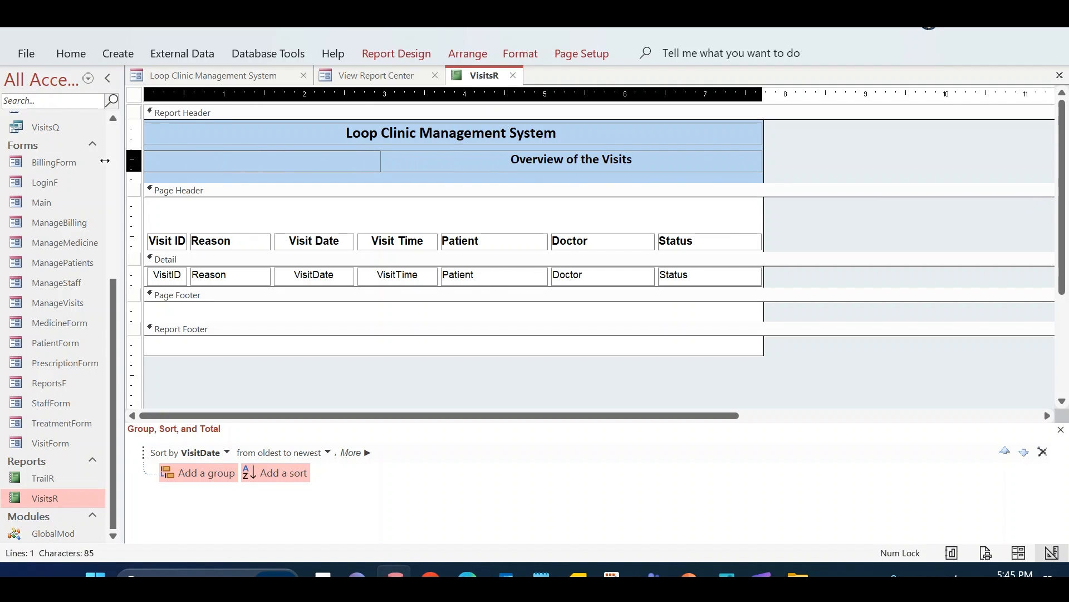
{"action": "left_click_drag", "start_coordinate": [349, 172], "coordinate": [346, 162]}
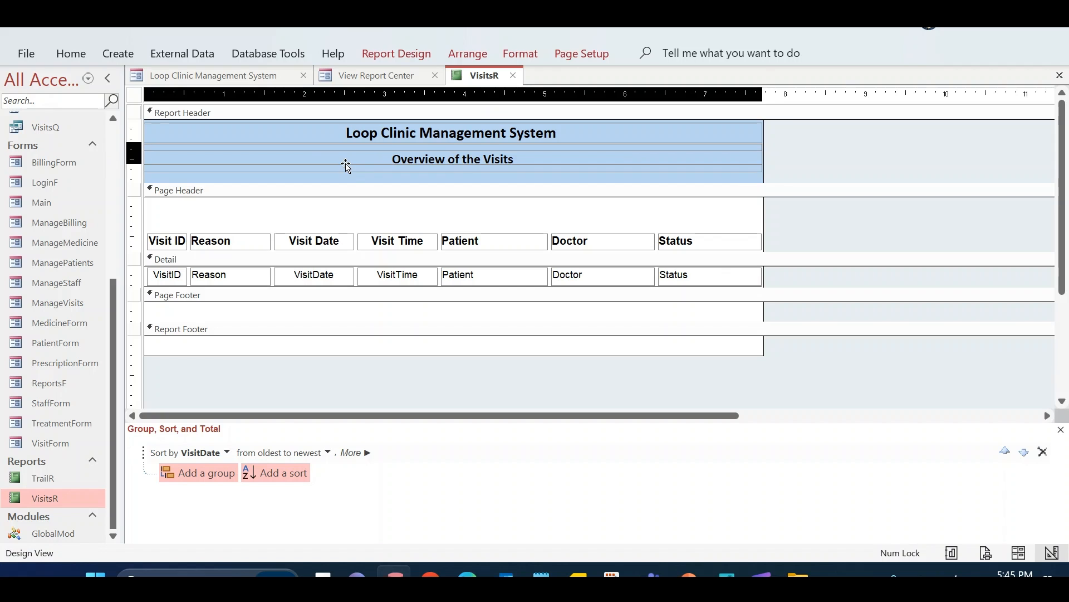
{"action": "left_click", "coordinate": [795, 175]}
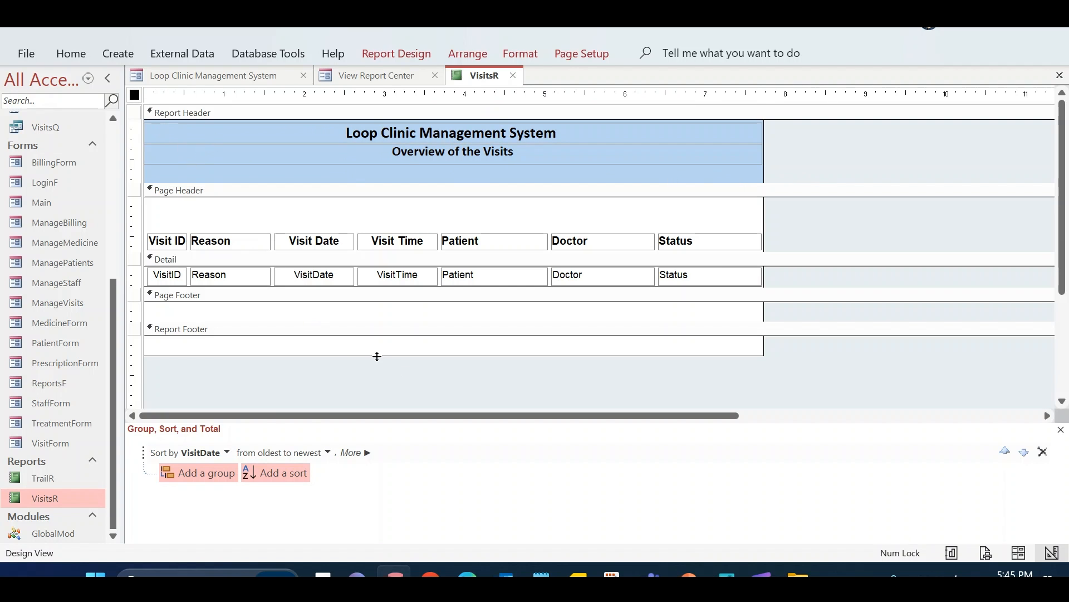
Step: Add a second sort by VisitTime from oldest to newest, then save and close the VisitsR report
{"action": "left_click", "coordinate": [270, 476]}
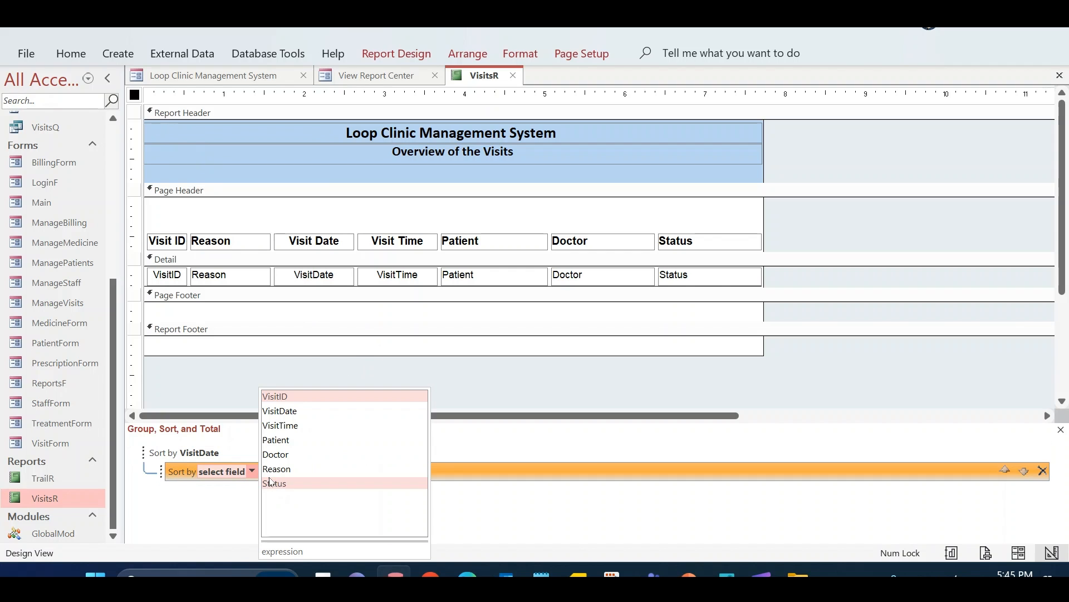
{"action": "left_click", "coordinate": [287, 427]}
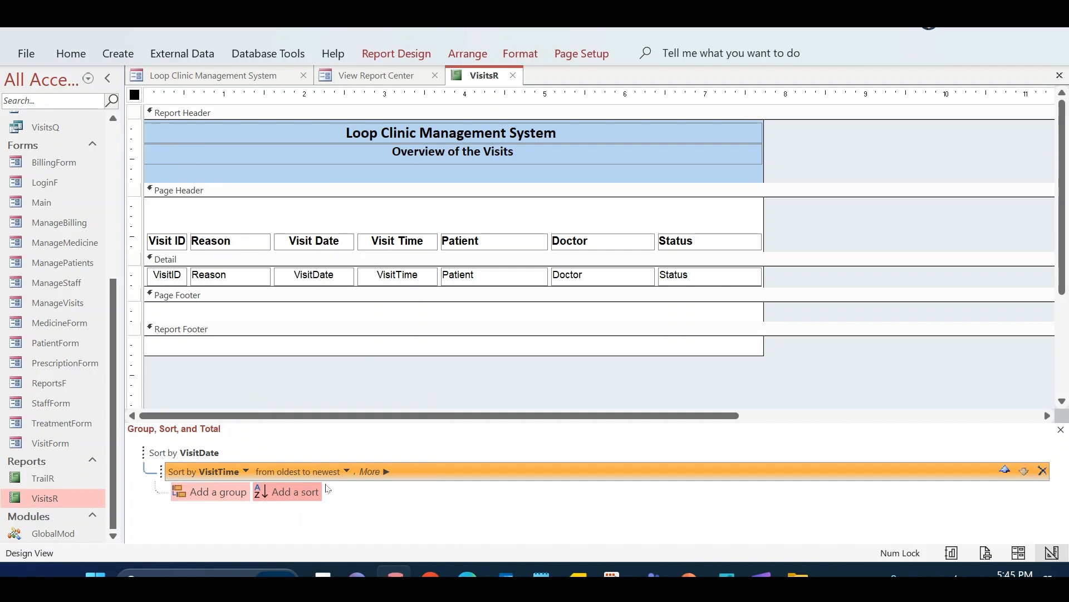
{"action": "left_click", "coordinate": [347, 473]}
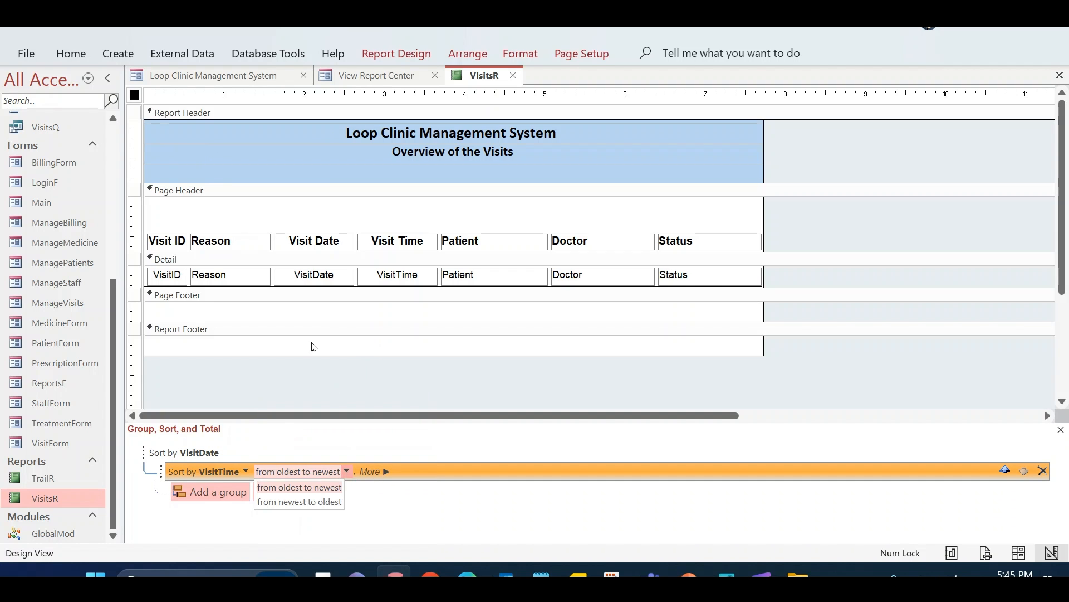
{"action": "left_click", "coordinate": [470, 84]}
{"action": "right_click", "coordinate": [473, 84]}
{"action": "left_click", "coordinate": [490, 91]}
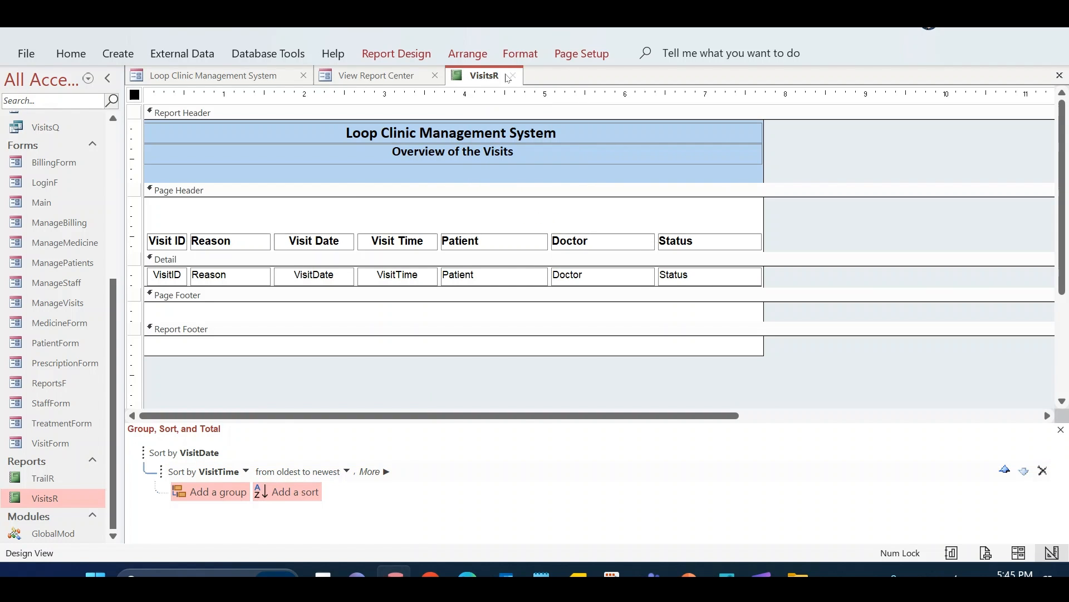
{"action": "left_click", "coordinate": [513, 75]}
Step: Rerun the Visits Between Two Dates report, check the order of its visit dates and times, and close it
{"action": "left_click", "coordinate": [353, 185]}
{"action": "left_click", "coordinate": [329, 213]}
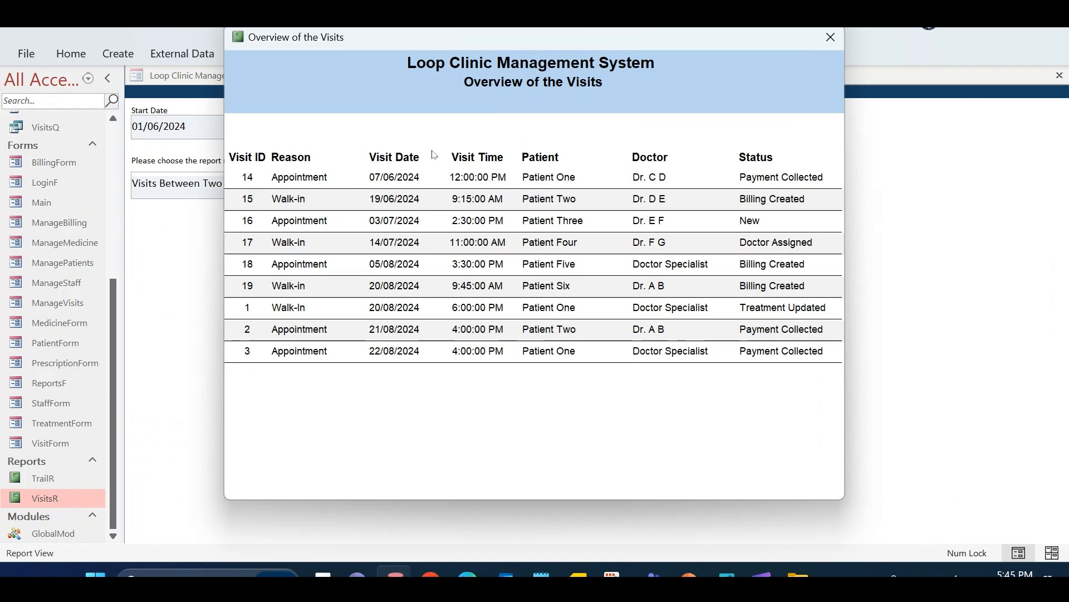
{"action": "left_click_drag", "start_coordinate": [543, 48], "coordinate": [525, 88]}
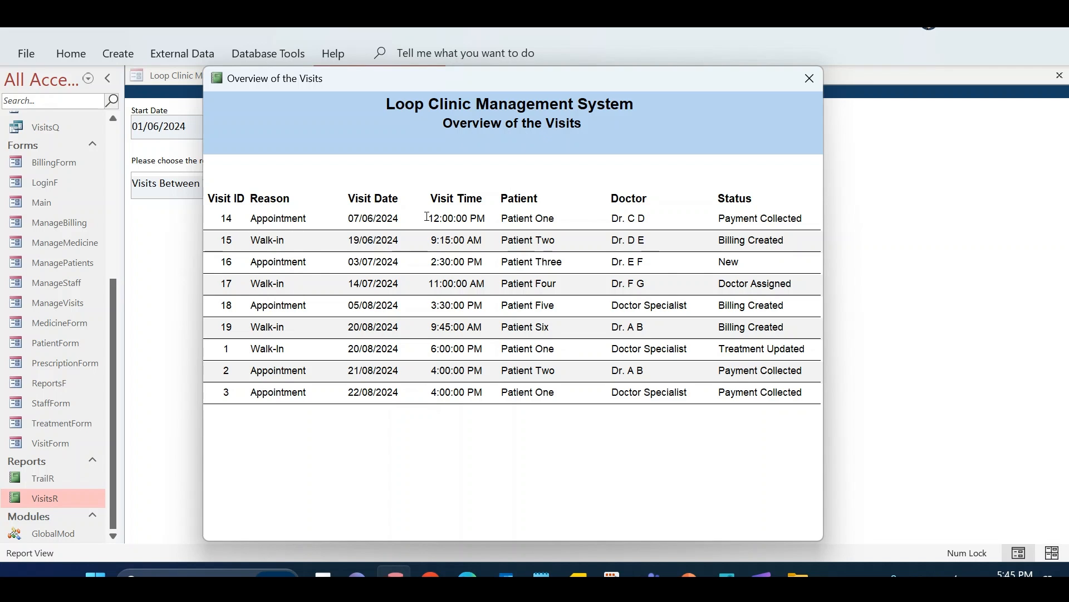
{"action": "left_click_drag", "start_coordinate": [346, 218], "coordinate": [409, 216]}
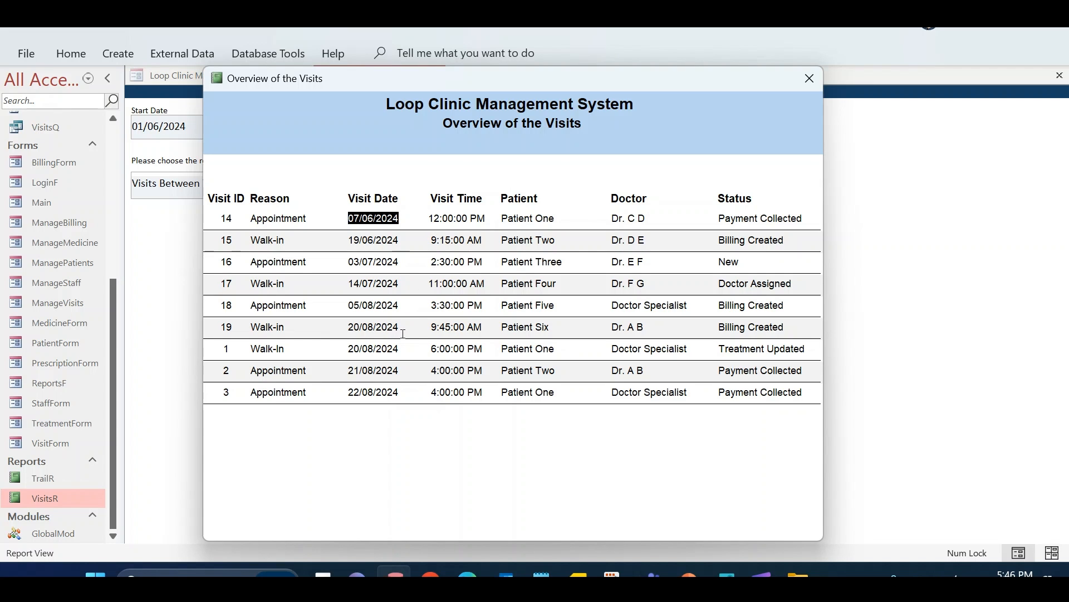
{"action": "left_click_drag", "start_coordinate": [419, 329], "coordinate": [484, 328]}
{"action": "left_click", "coordinate": [423, 350]}
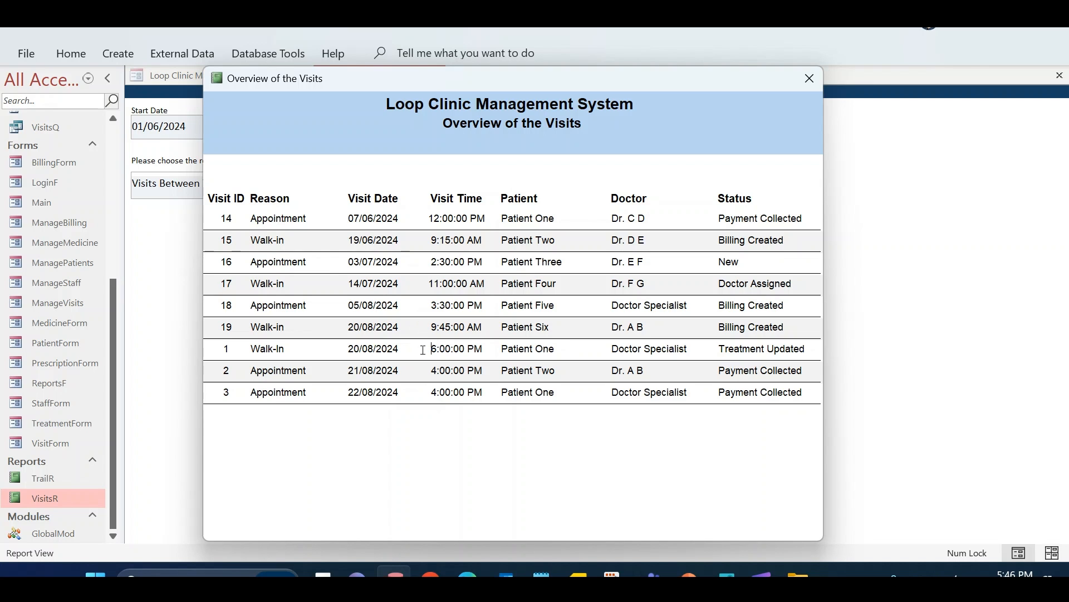
{"action": "left_click_drag", "start_coordinate": [423, 350], "coordinate": [484, 350]}
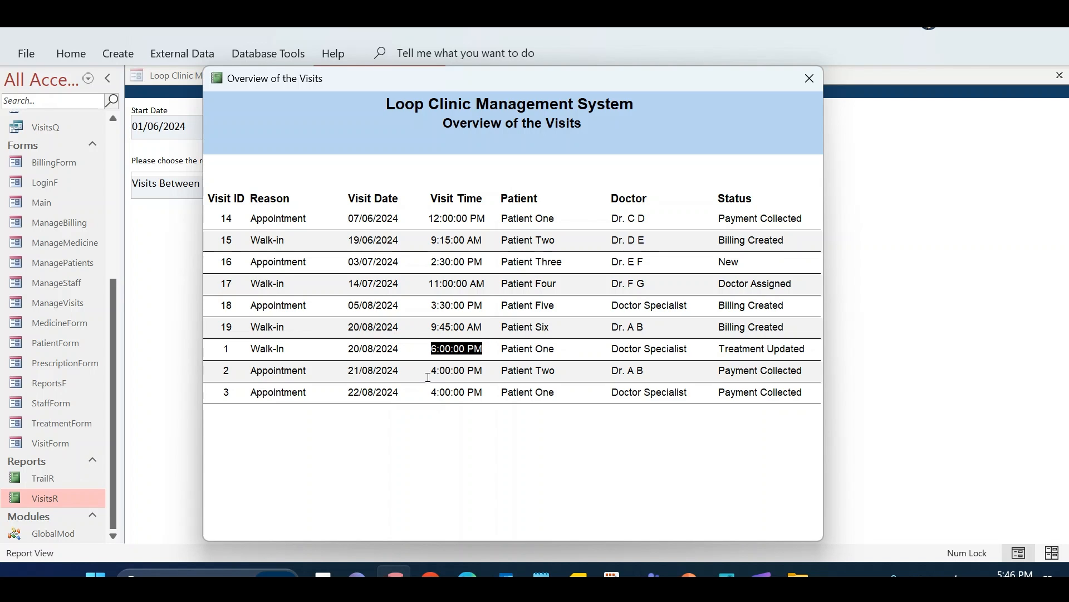
{"action": "double_click", "coordinate": [473, 371]}
{"action": "left_click_drag", "start_coordinate": [429, 391], "coordinate": [470, 391]}
{"action": "left_click", "coordinate": [454, 283]}
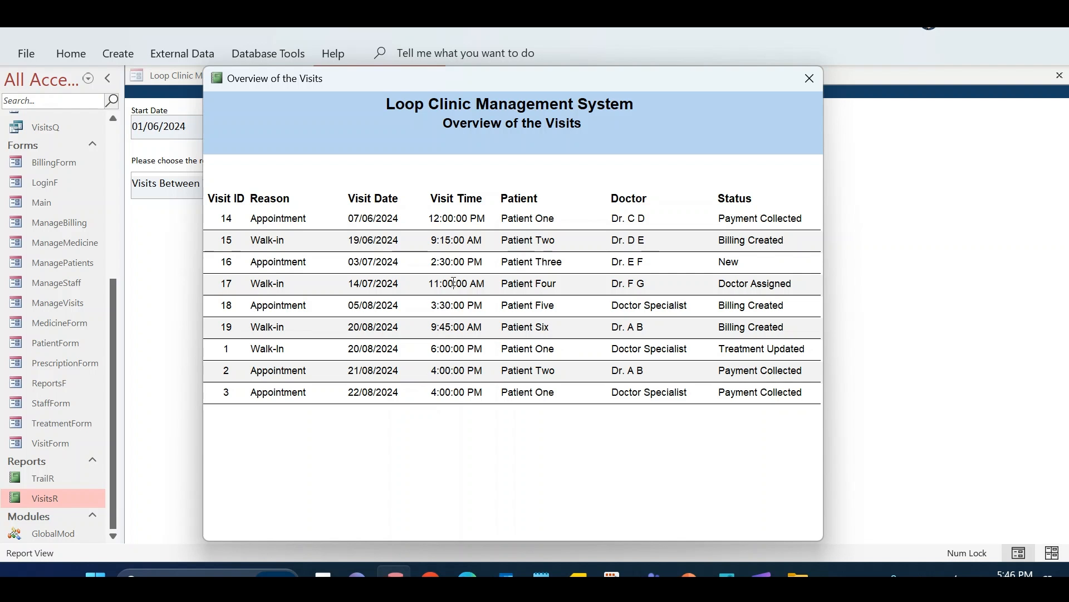
{"action": "left_click_drag", "start_coordinate": [543, 86], "coordinate": [638, 90]}
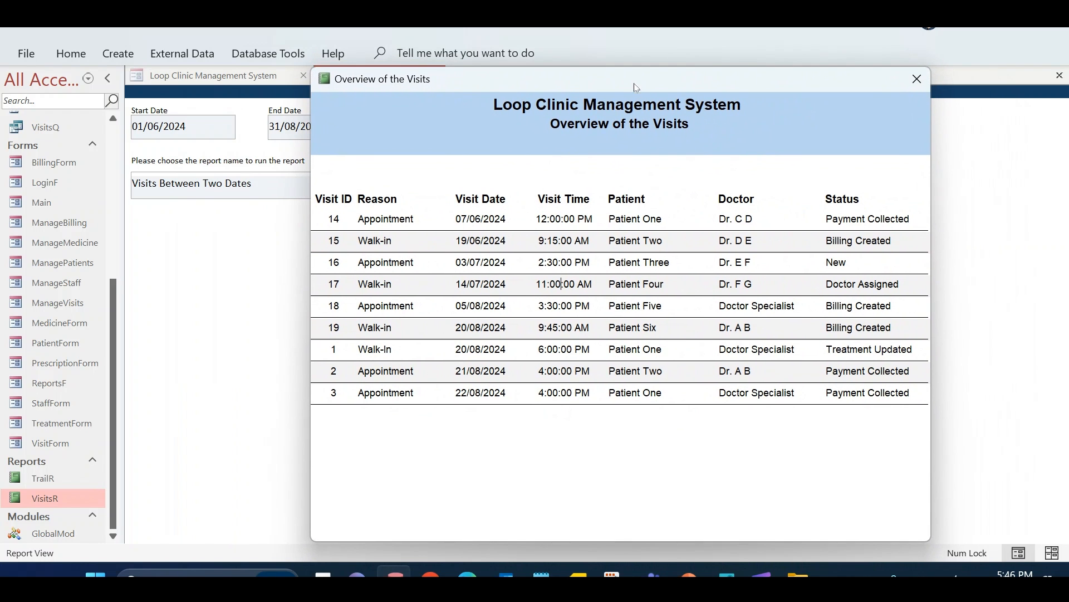
{"action": "left_click", "coordinate": [915, 82]}
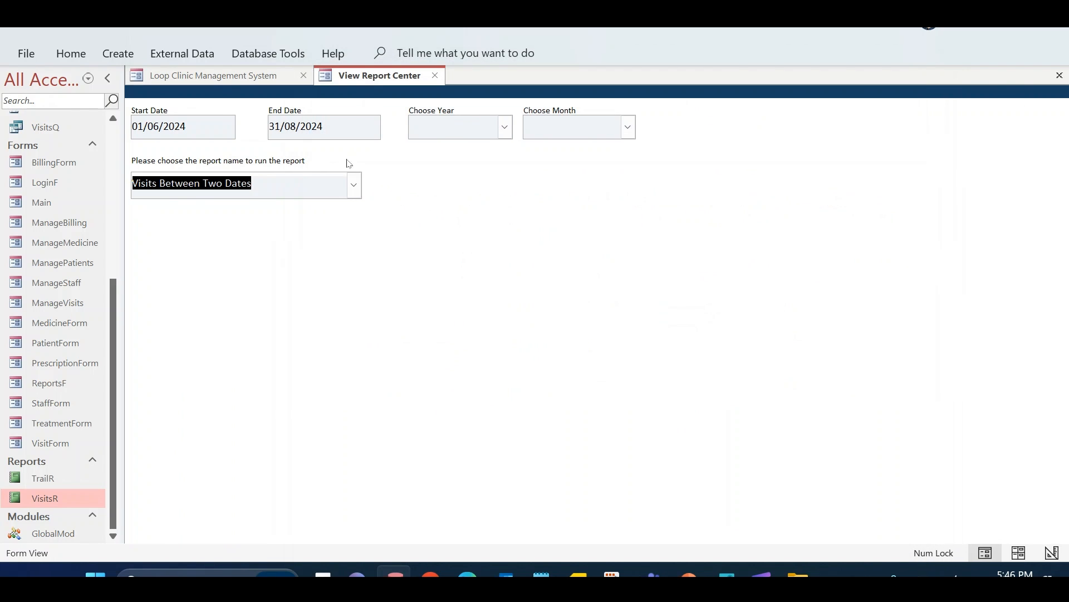
Step: Set the Start Date to 01/01/2024 and try 31/04/2024 as the End Date for the visits report
{"action": "double_click", "coordinate": [156, 126]}
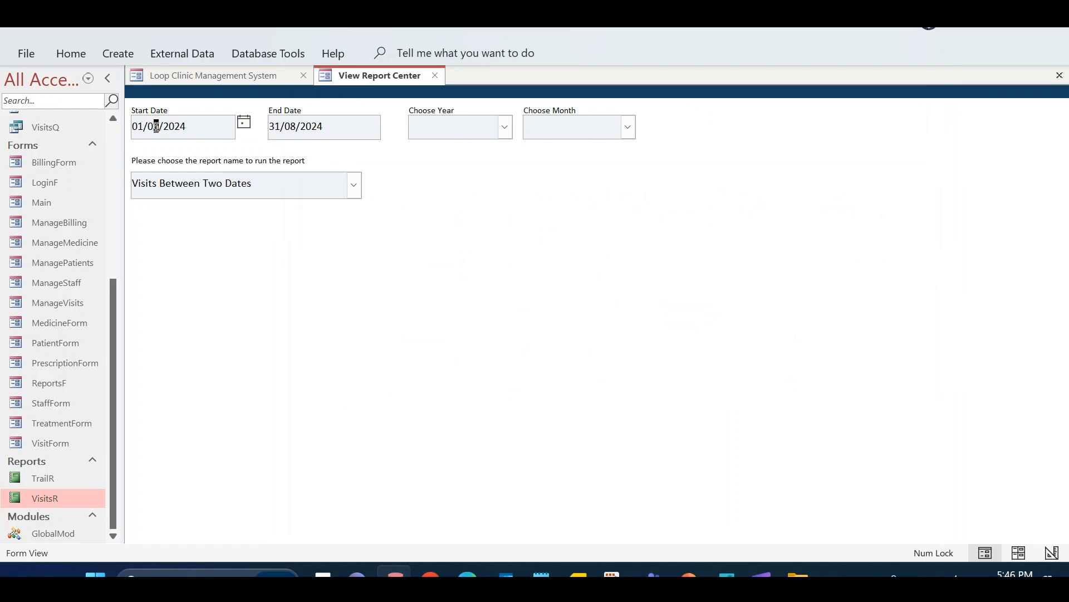
{"action": "type", "text": "01"}
{"action": "left_click_drag", "start_coordinate": [290, 127], "coordinate": [296, 126]}
{"action": "type", "text": "4"}
{"action": "left_click", "coordinate": [354, 185]}
{"action": "left_click", "coordinate": [525, 336]}
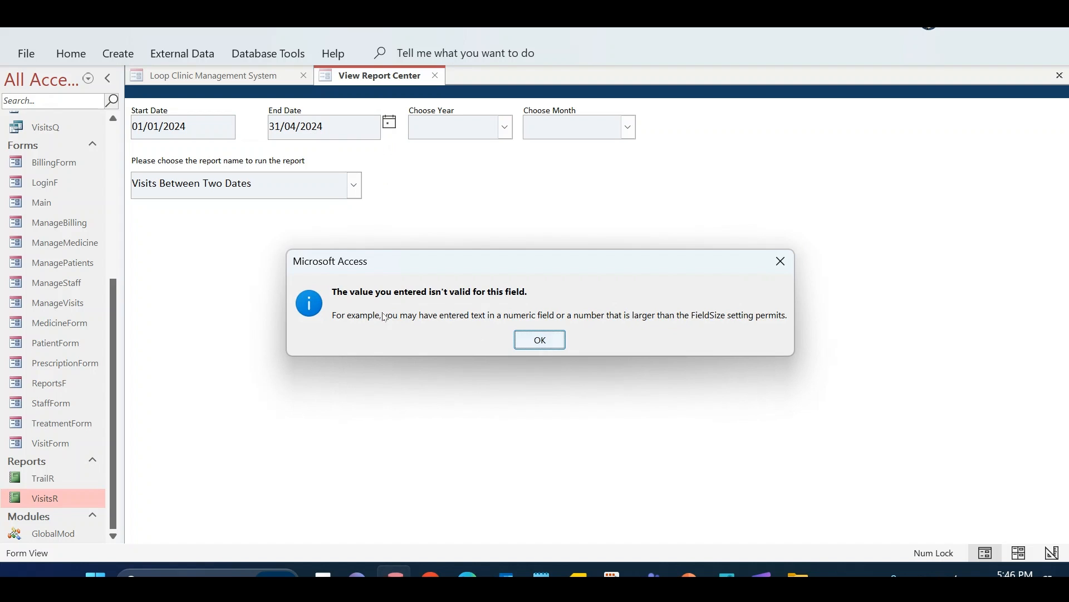
{"action": "key", "text": "Return"}
Step: Clear the End Date and choose 14 May 2024 from its calendar
{"action": "left_click_drag", "start_coordinate": [350, 133], "coordinate": [254, 120]}
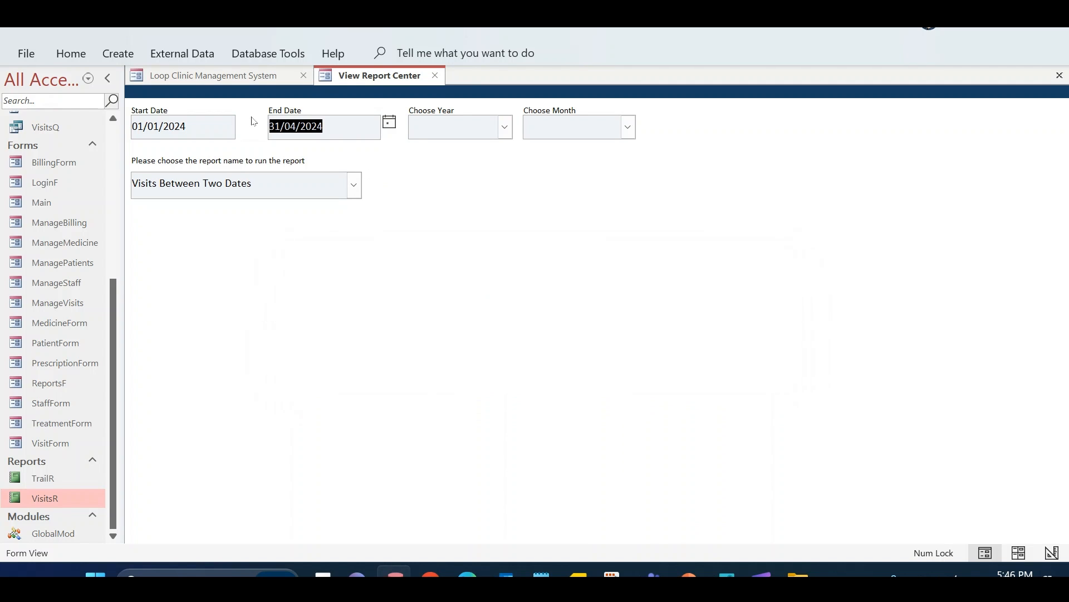
{"action": "key", "text": "BackSpace"}
{"action": "left_click", "coordinate": [390, 124]}
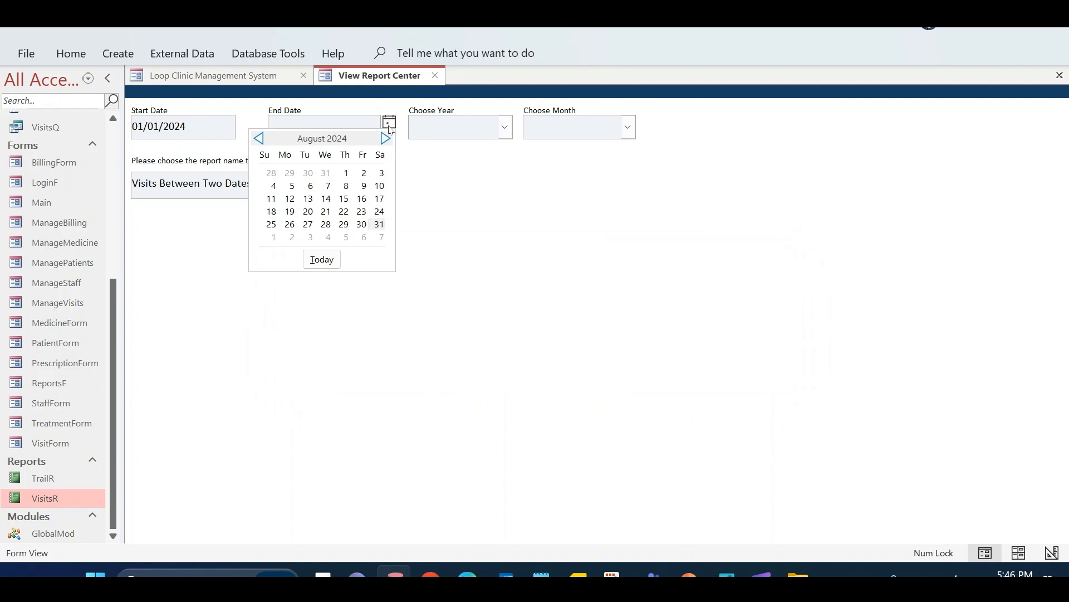
{"action": "left_click", "coordinate": [258, 138]}
{"action": "left_click", "coordinate": [258, 138]}
{"action": "left_click", "coordinate": [258, 138]}
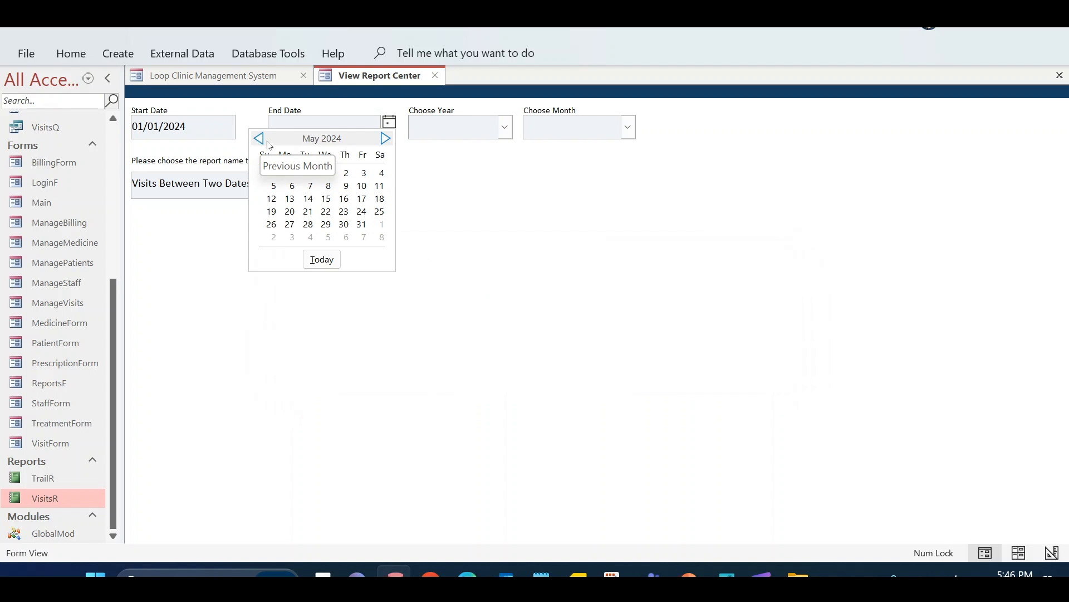
{"action": "left_click", "coordinate": [308, 198]}
Step: Run the Visits Between Two Dates report for the new period and compare its first and last visit dates with the chosen range
{"action": "left_click", "coordinate": [353, 184]}
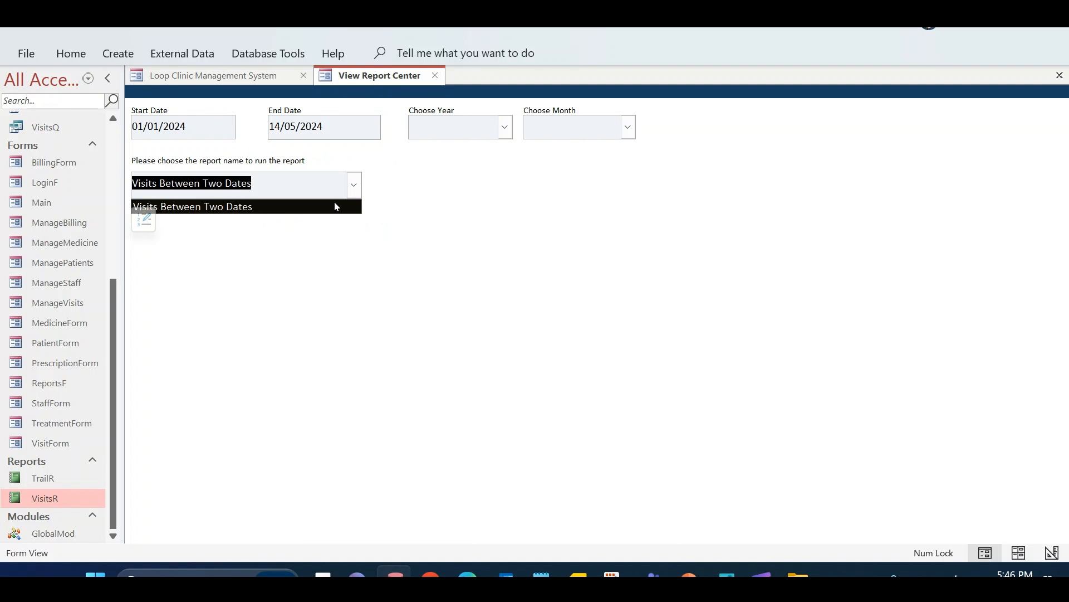
{"action": "left_click", "coordinate": [335, 202]}
{"action": "left_click_drag", "start_coordinate": [370, 176], "coordinate": [427, 172]}
{"action": "left_click_drag", "start_coordinate": [375, 352], "coordinate": [429, 349]}
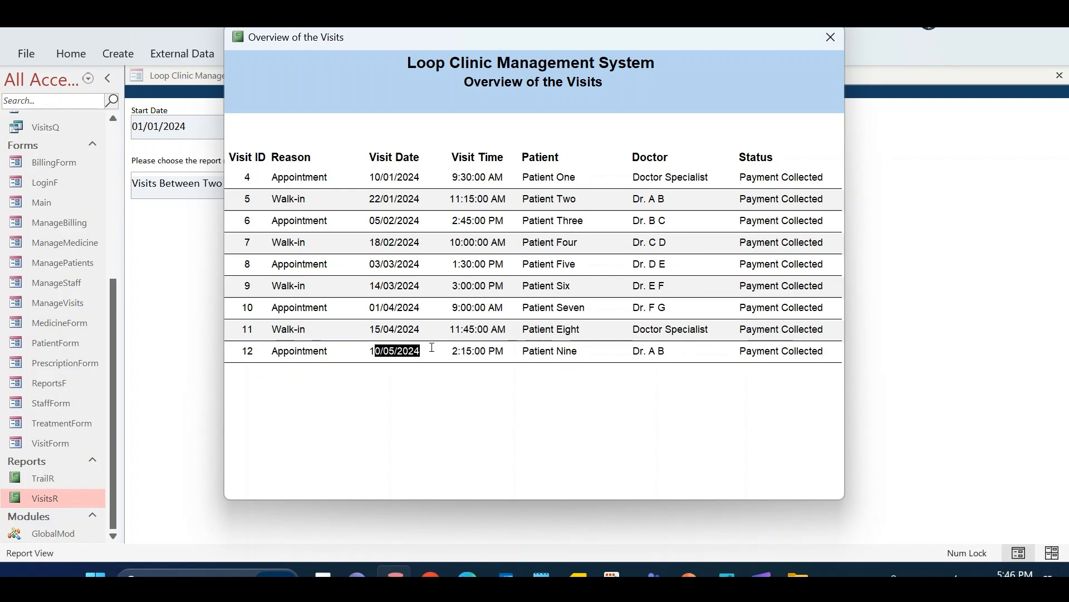
{"action": "left_click_drag", "start_coordinate": [553, 44], "coordinate": [564, 91]}
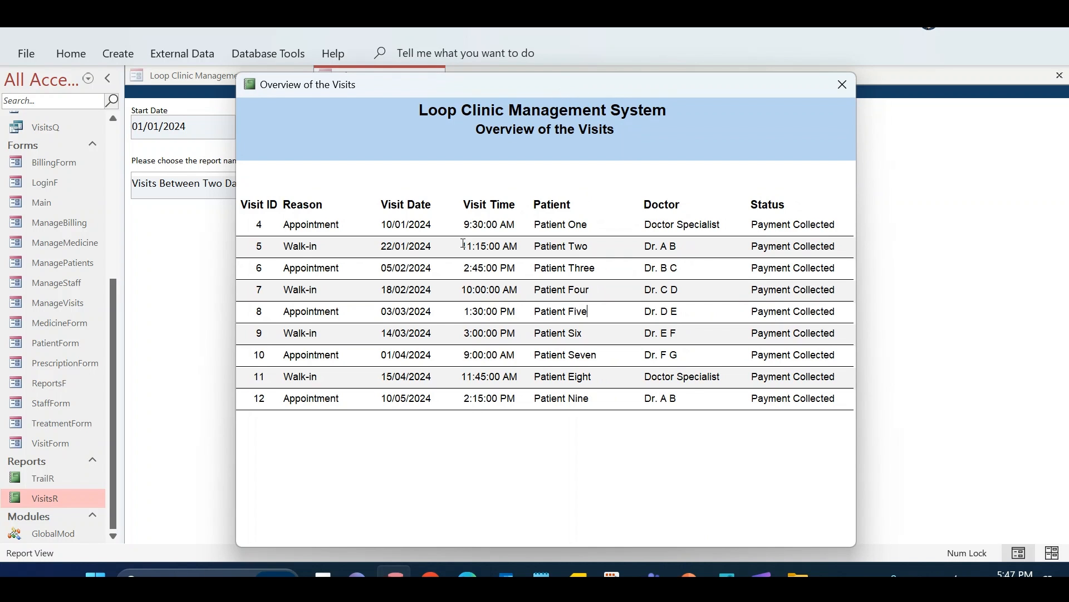
{"action": "left_click_drag", "start_coordinate": [560, 74], "coordinate": [715, 164]}
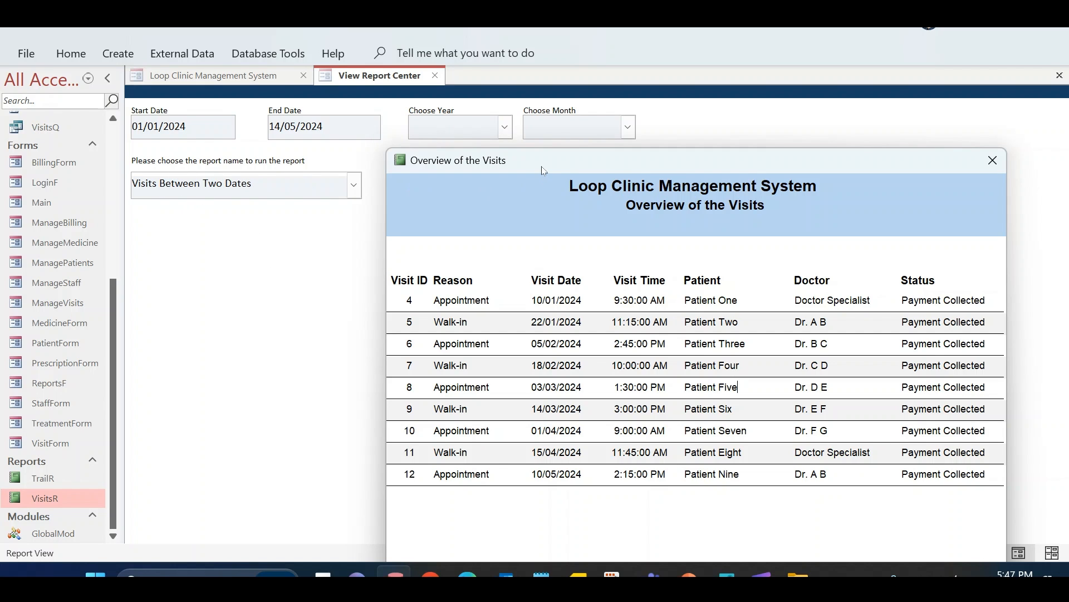
Step: Reposition the Overview of the Visits report window so the whole report is in view, and check its page layout in Print Preview
{"action": "left_click_drag", "start_coordinate": [544, 170], "coordinate": [544, 110]}
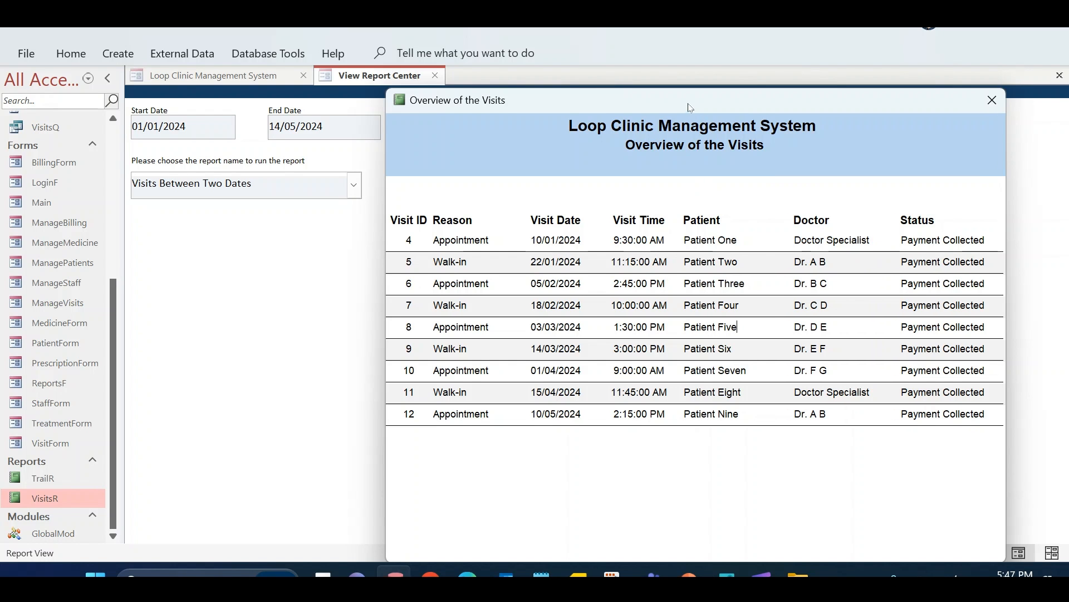
{"action": "left_click_drag", "start_coordinate": [691, 104], "coordinate": [563, 75]}
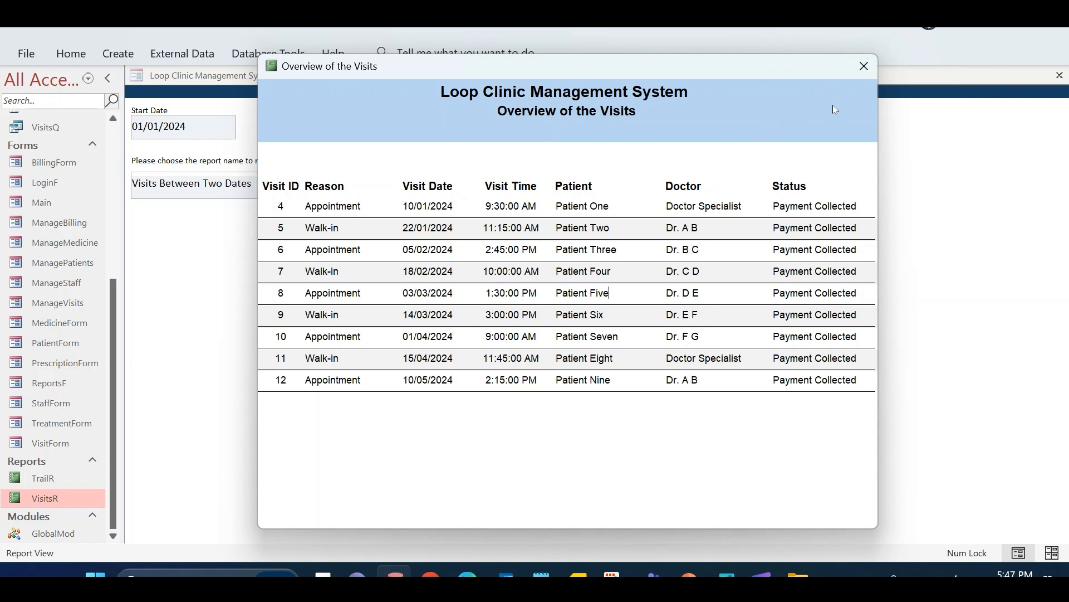
{"action": "right_click", "coordinate": [724, 111]}
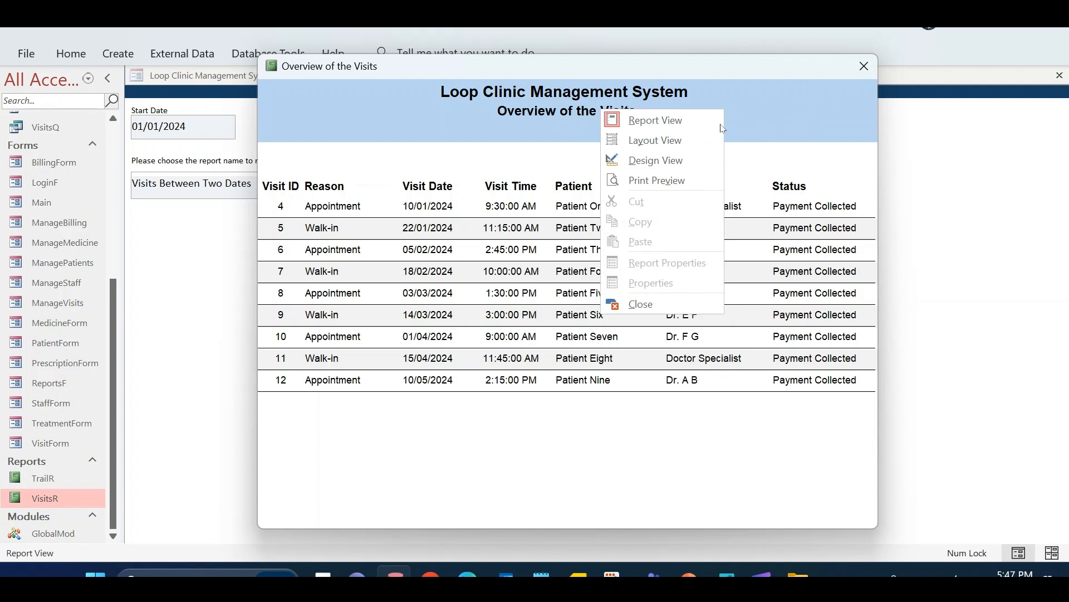
{"action": "left_click", "coordinate": [646, 177]}
{"action": "left_click_drag", "start_coordinate": [502, 73], "coordinate": [560, 67]}
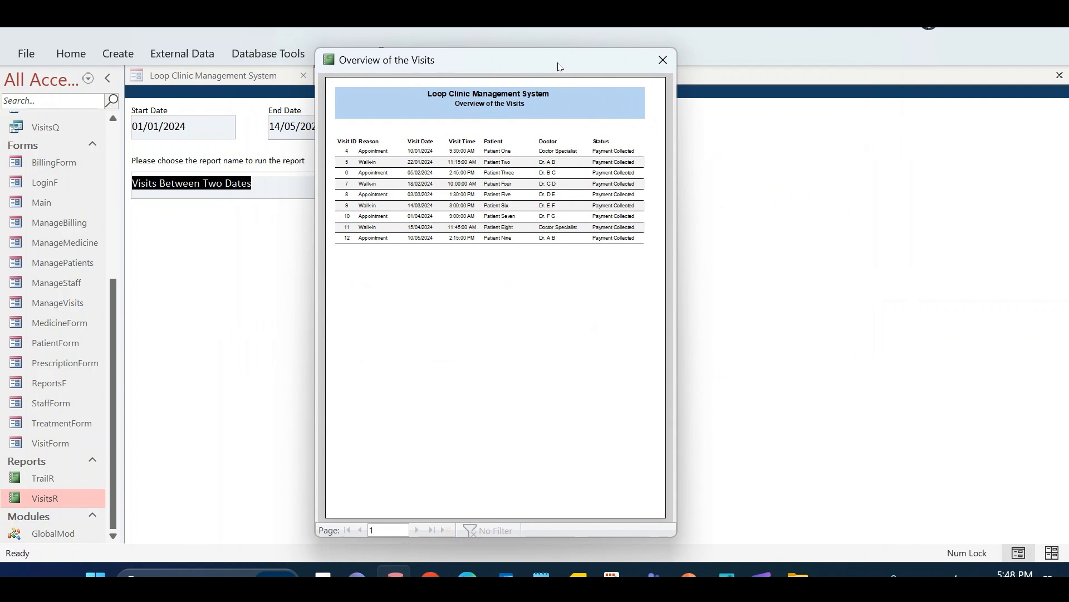
Step: Switch the Overview of the Visits report back to Report View and reposition its window over the form
{"action": "right_click", "coordinate": [560, 67]}
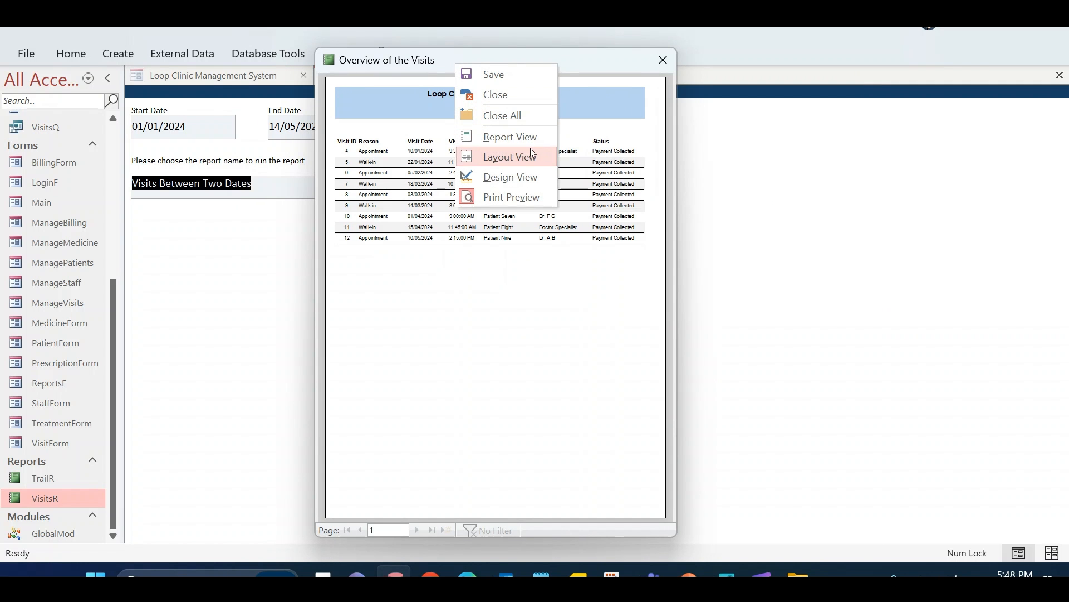
{"action": "left_click", "coordinate": [557, 136]}
{"action": "left_click_drag", "start_coordinate": [559, 76], "coordinate": [589, 90]}
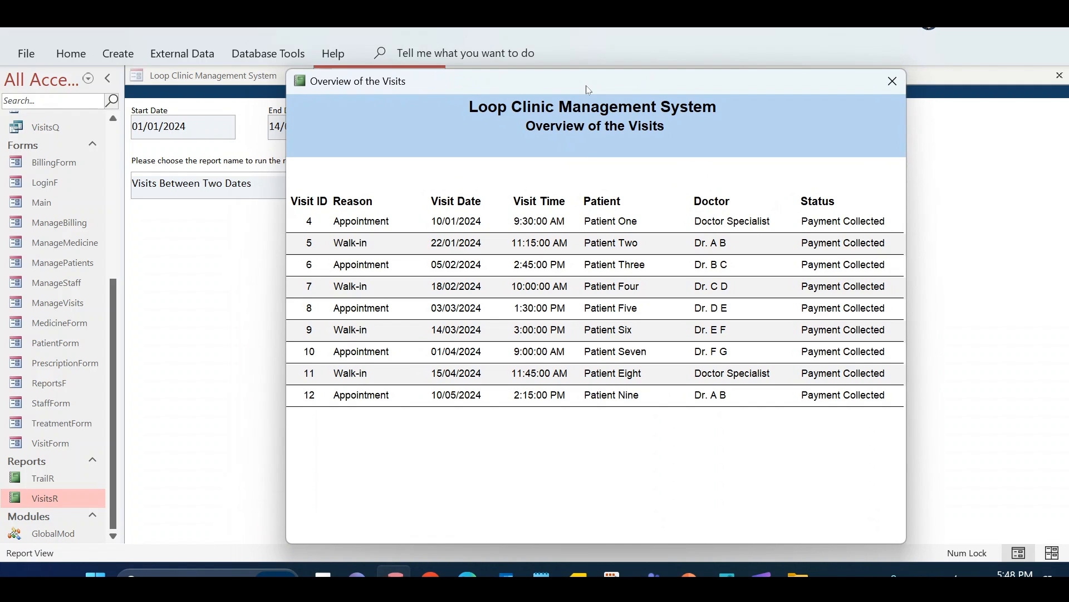